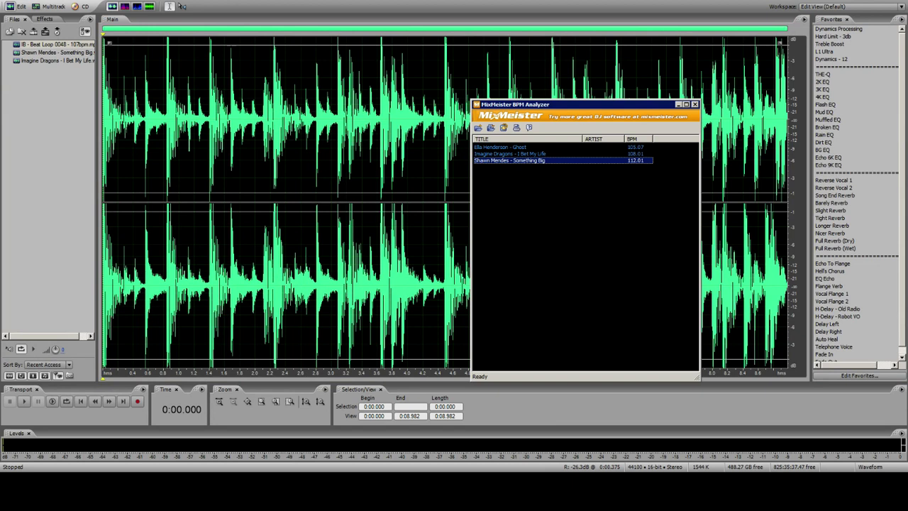
Step: Check and compare the BPM values of the Ghost, I Bet My Life and Something Big tracks in the analyzer list
click(500, 147)
click(510, 154)
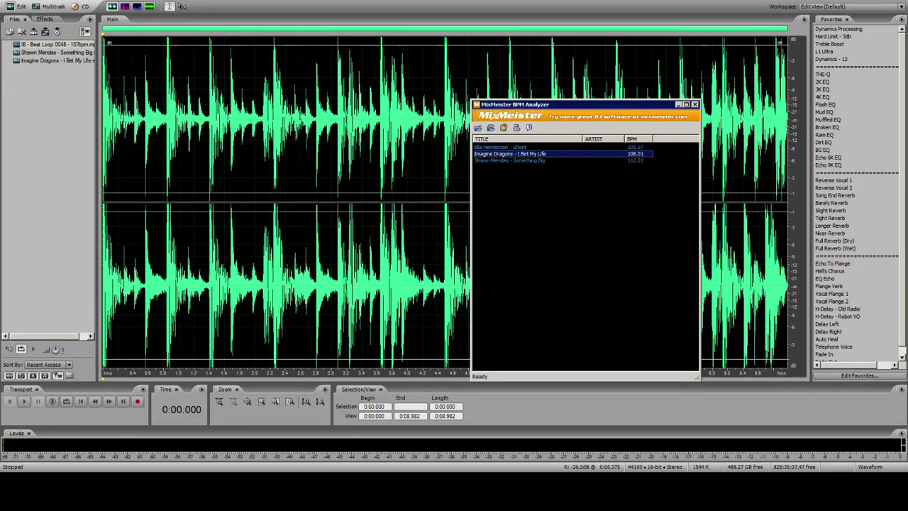
click(510, 161)
click(510, 154)
click(511, 160)
click(501, 148)
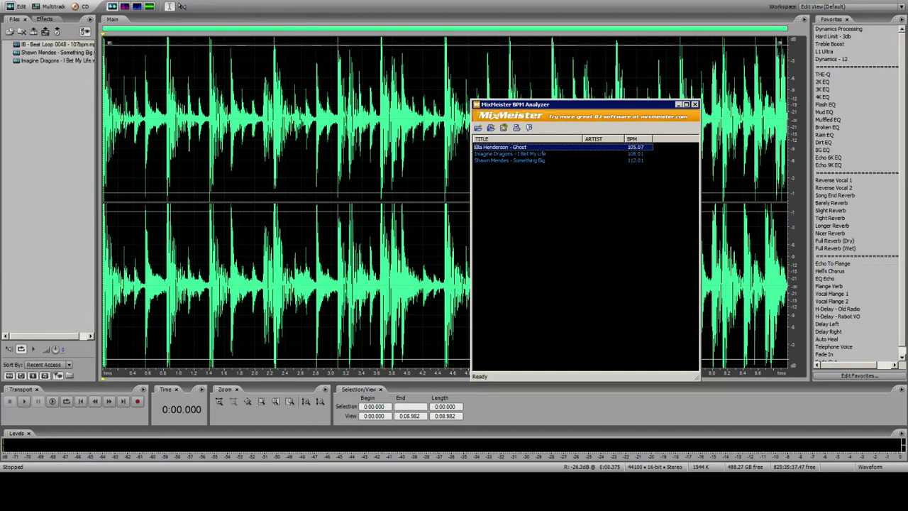
Step: Switch to Adobe Audition's multitrack session and place a second Beat Loop 0048 clip directly after the first on Track 1
click(347, 19)
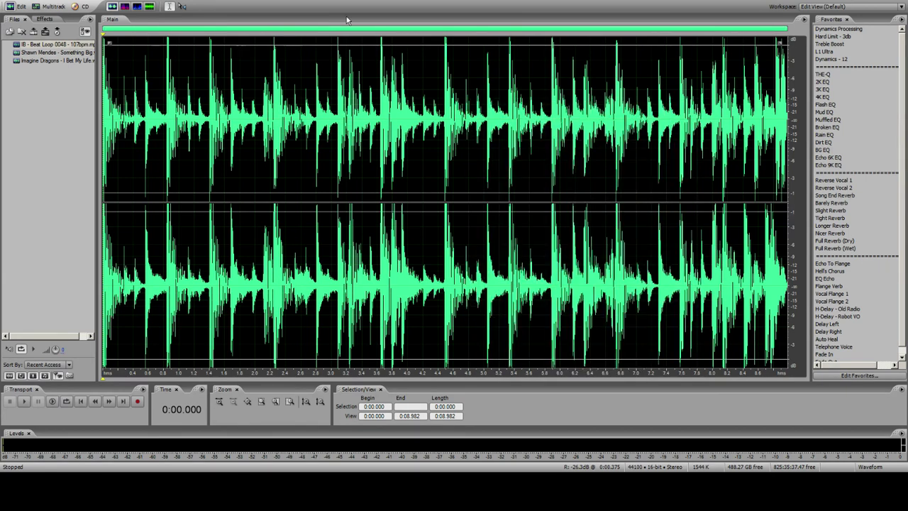
click(154, 97)
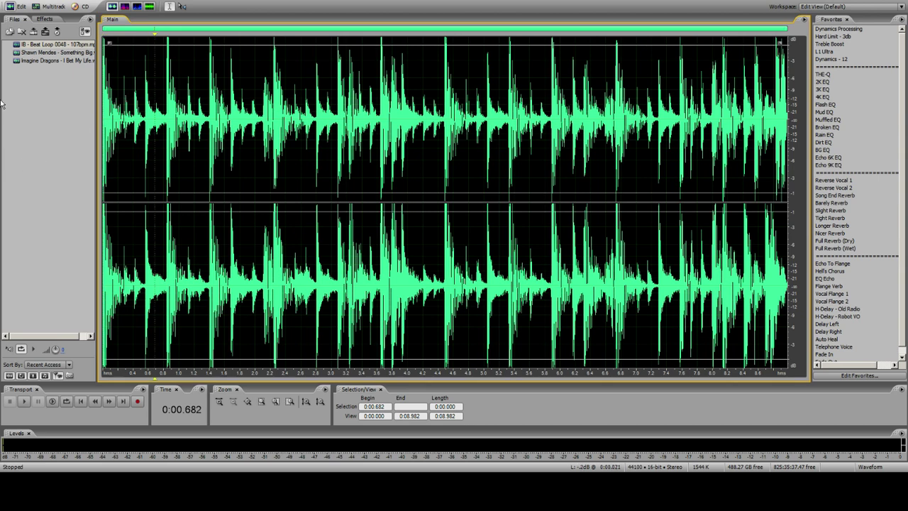
click(49, 6)
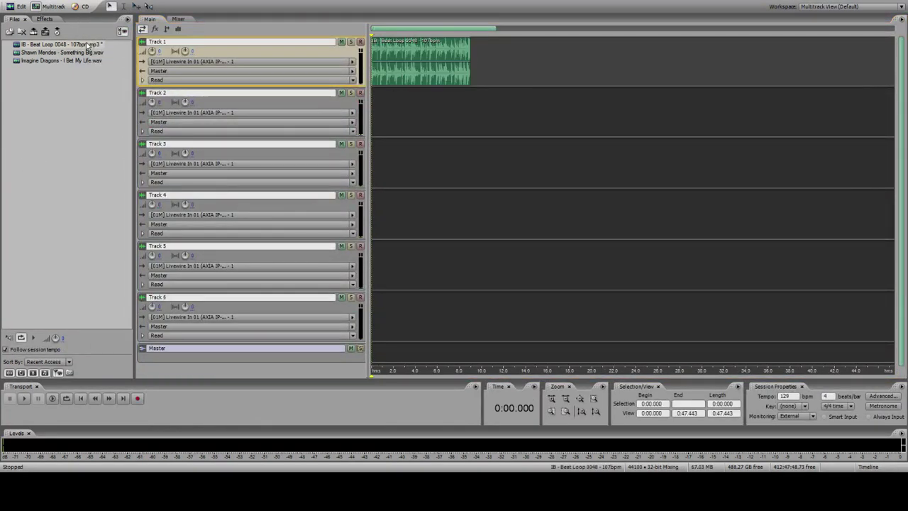
drag(64, 44, 506, 71)
click(464, 79)
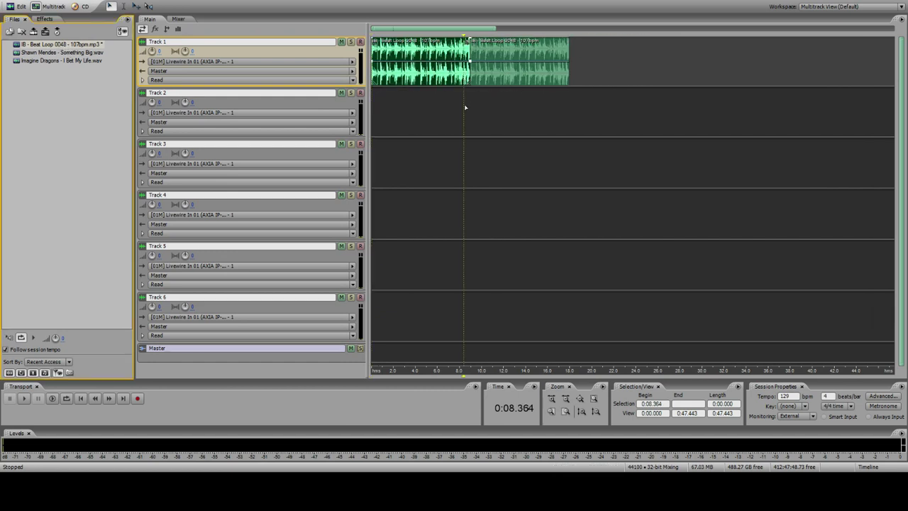
click(465, 107)
click(447, 73)
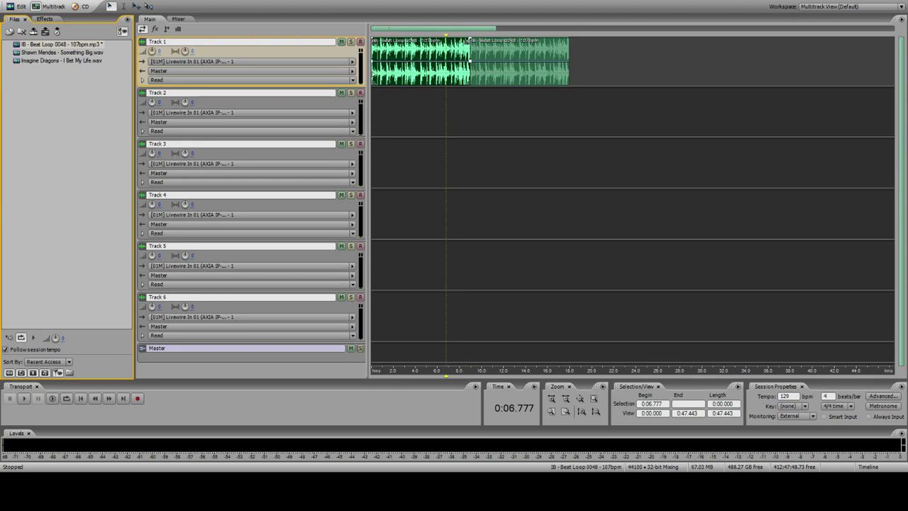
click(373, 73)
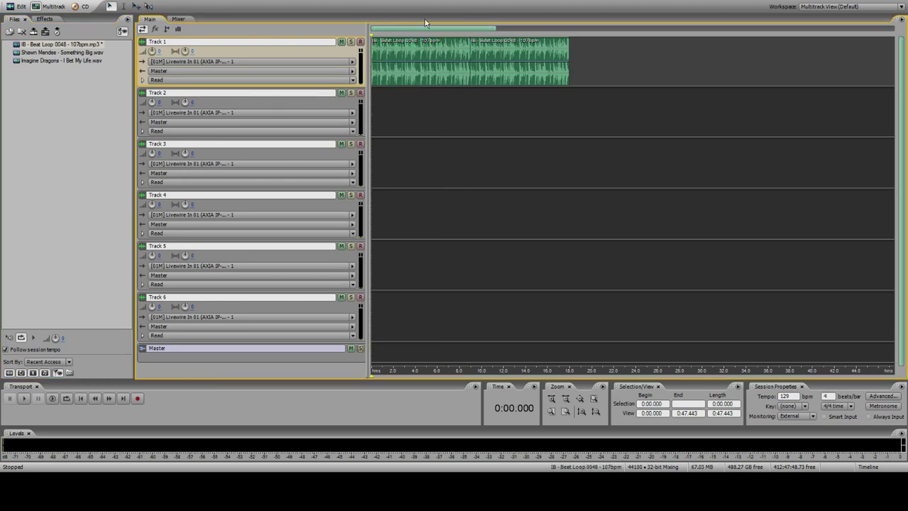
click(439, 71)
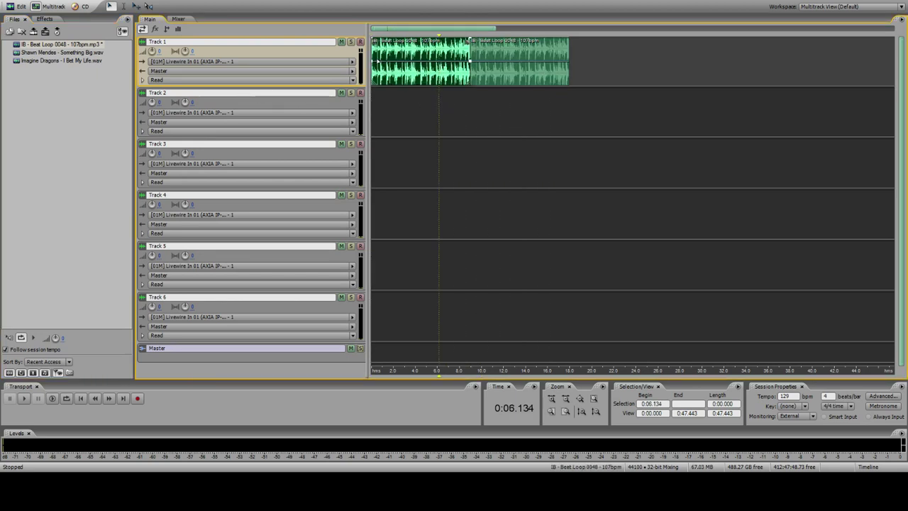
click(372, 64)
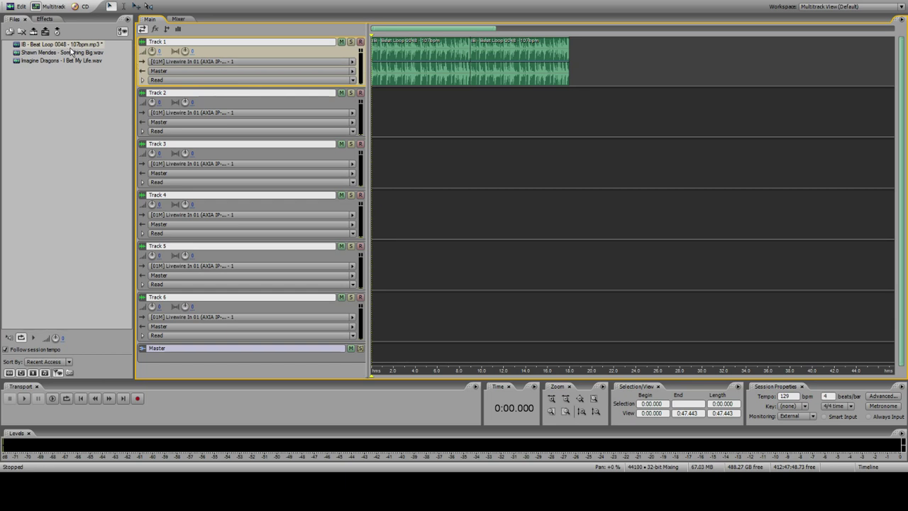
Step: Add Shawn Mendes - Something Big to Track 2, then split it on the downbeat at 9.833 s and delete the intro part
drag(71, 52, 480, 104)
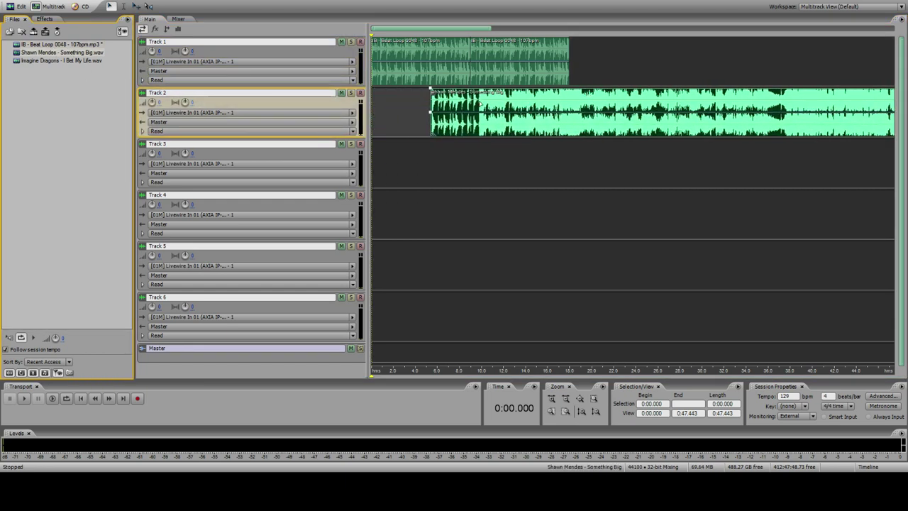
double_click(480, 104)
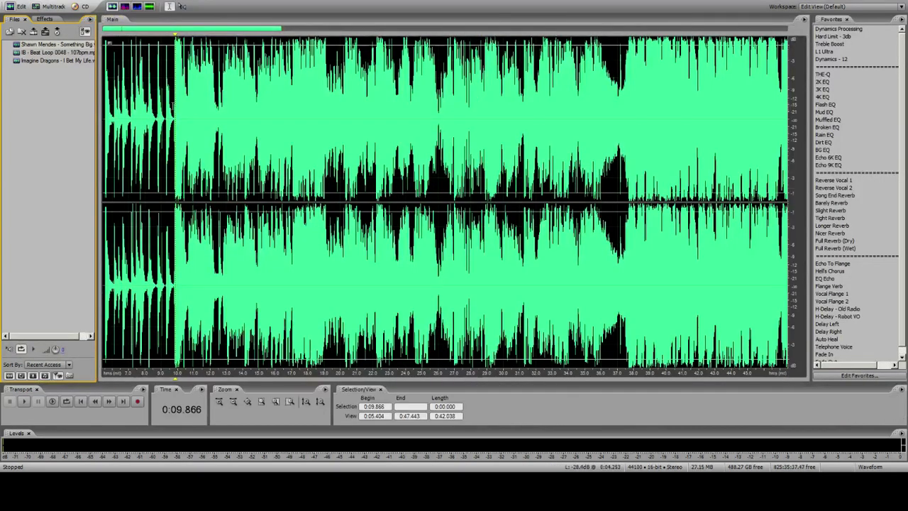
click(174, 105)
click(261, 402)
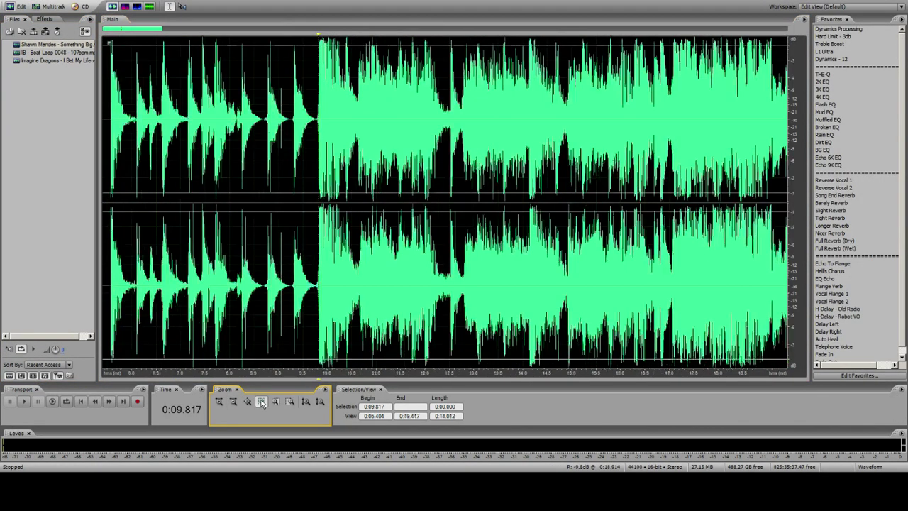
click(261, 402)
click(450, 107)
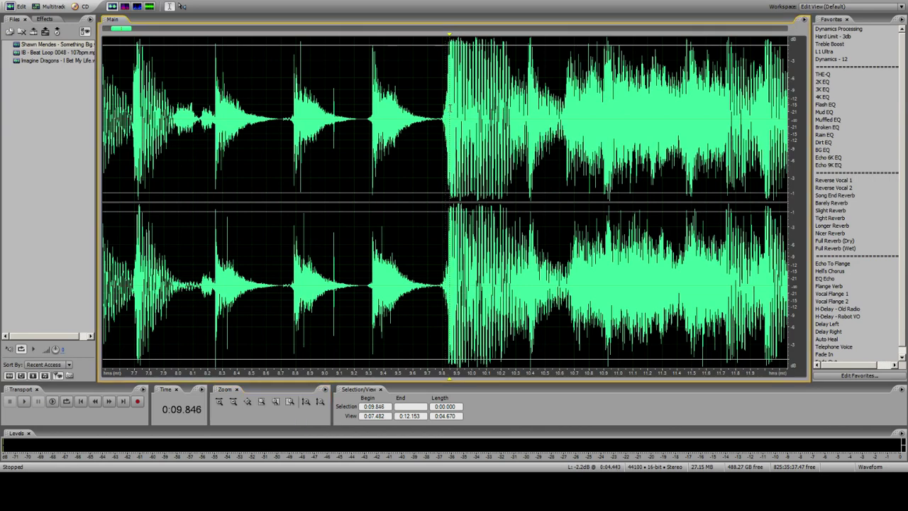
click(448, 106)
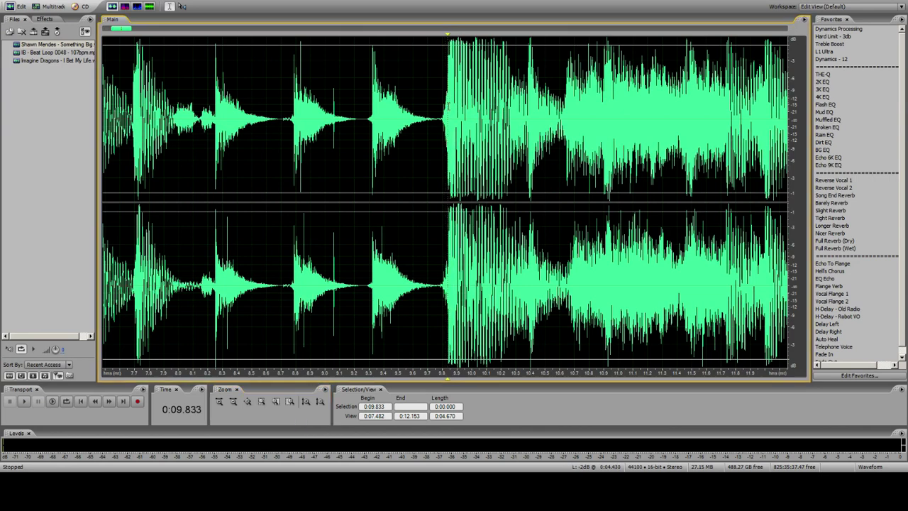
click(51, 7)
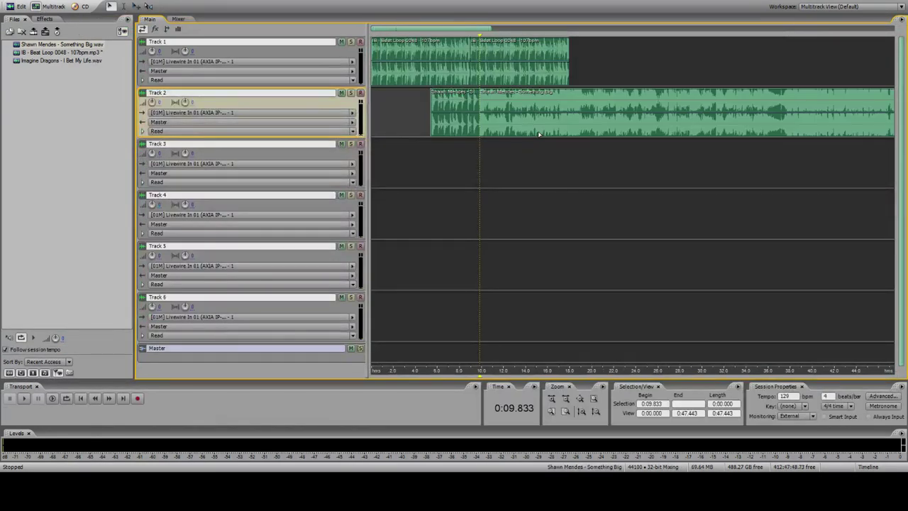
click(464, 114)
key(Delete)
Step: Listen to the Something Big clip from about 18.4 s and about 17.6 s to locate where the section ends
click(580, 117)
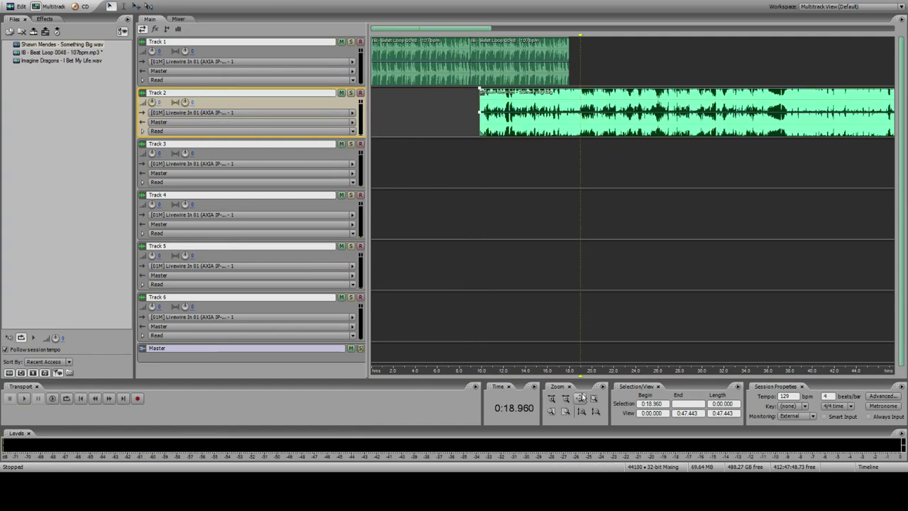
click(567, 411)
click(567, 411)
click(578, 121)
key(space)
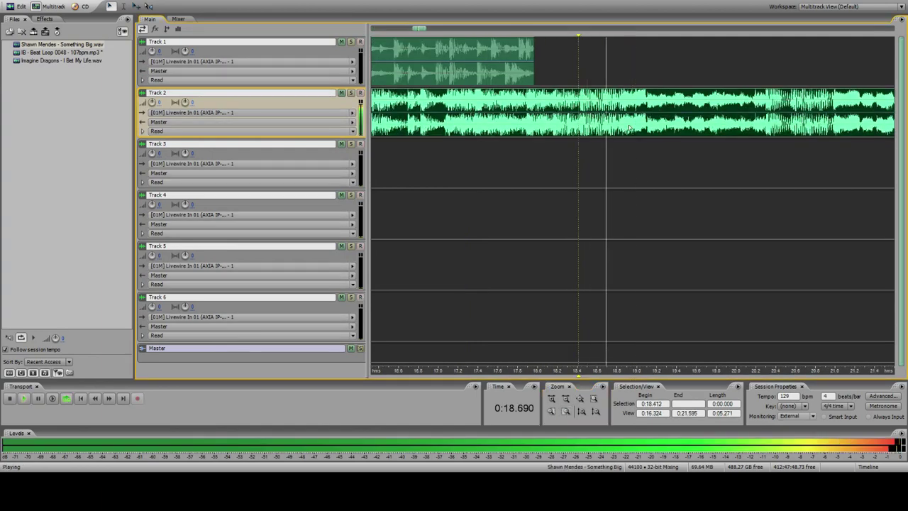
key(space)
click(494, 114)
key(space)
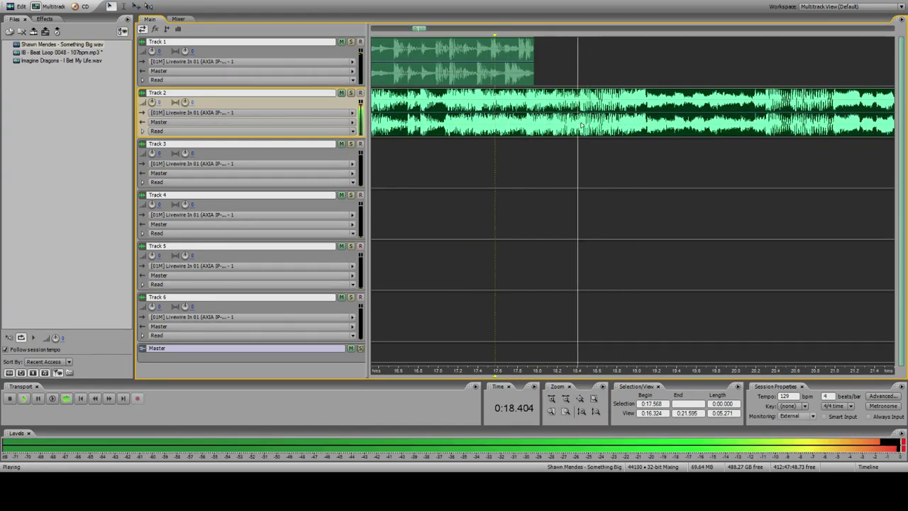
key(space)
Step: Split the Something Big clip exactly on the beat at 18.428 s and delete everything after that point
click(553, 412)
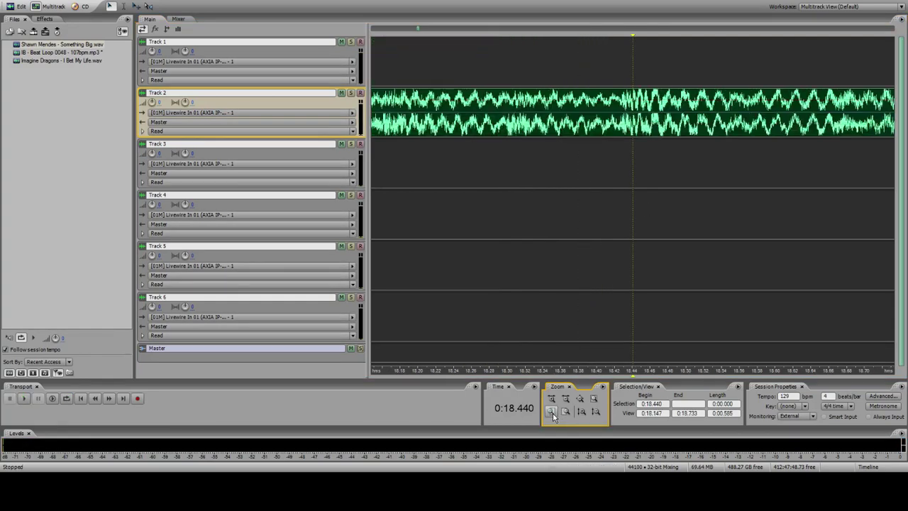
click(620, 148)
click(553, 416)
click(552, 412)
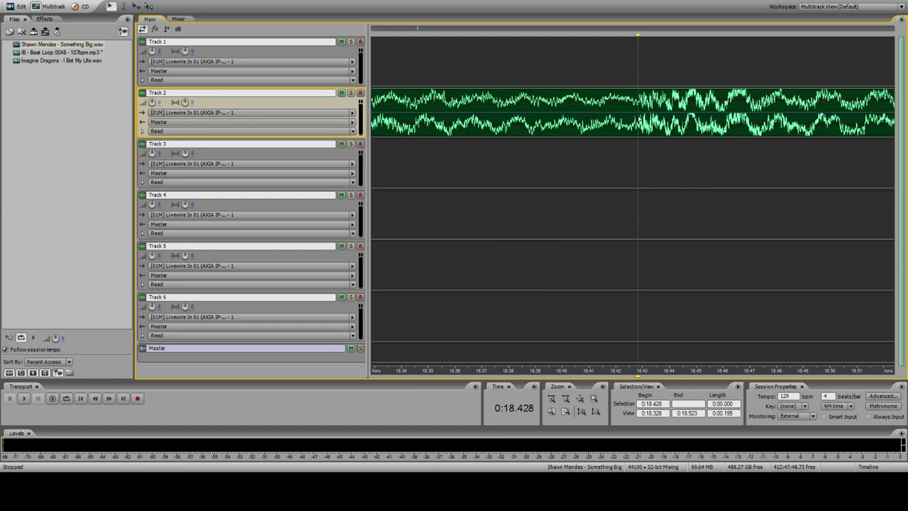
double_click(641, 117)
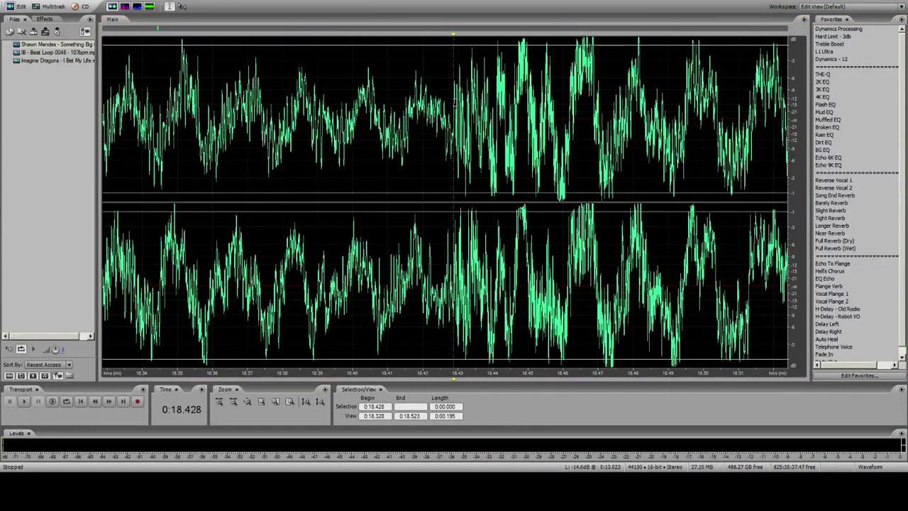
click(51, 7)
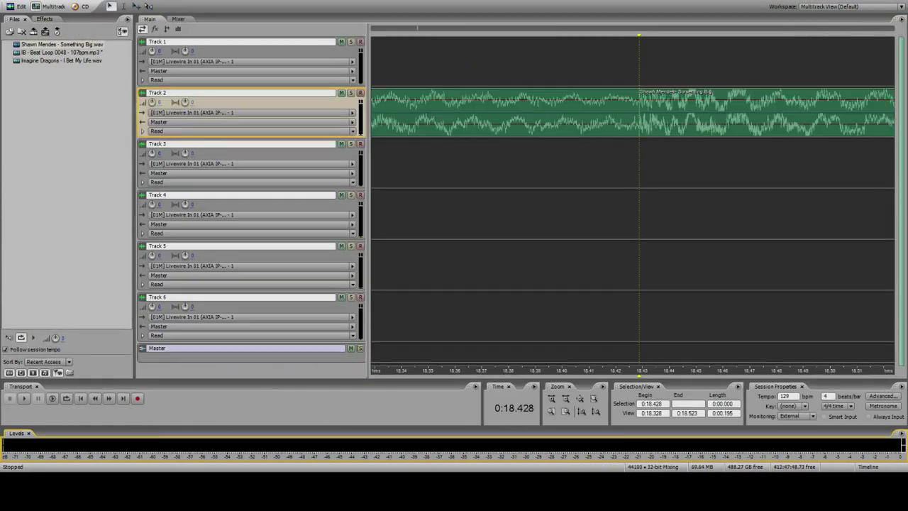
click(683, 121)
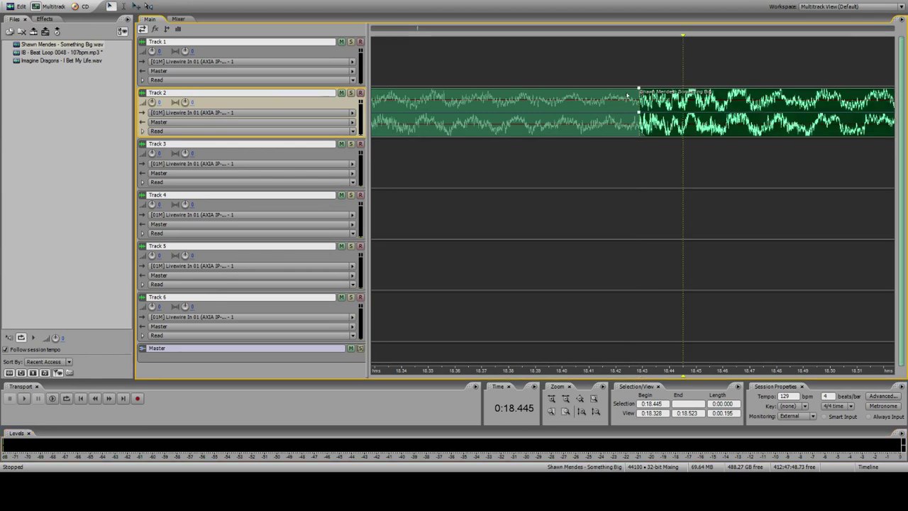
key(Delete)
Step: Move the trimmed Something Big clip to the start of Track 3 and select the range from 0 to 8.594 s
click(507, 76)
click(580, 398)
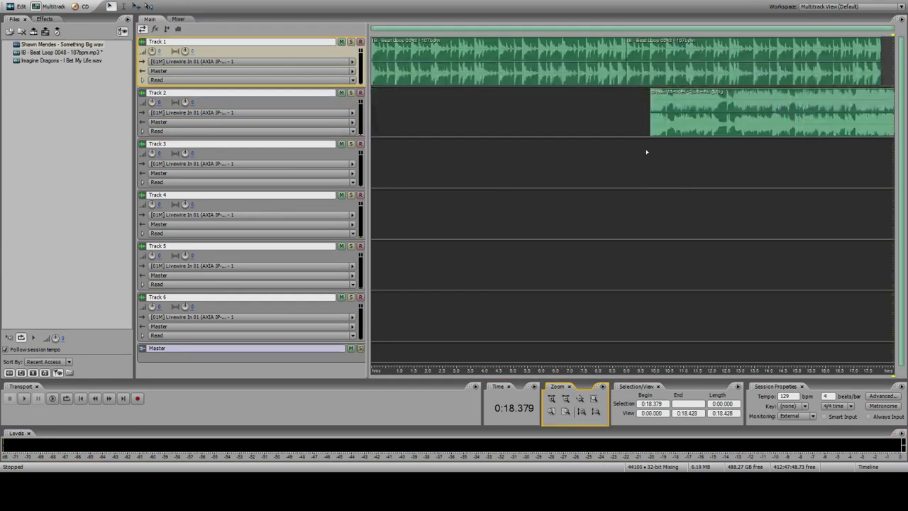
click(685, 122)
drag(685, 122, 615, 102)
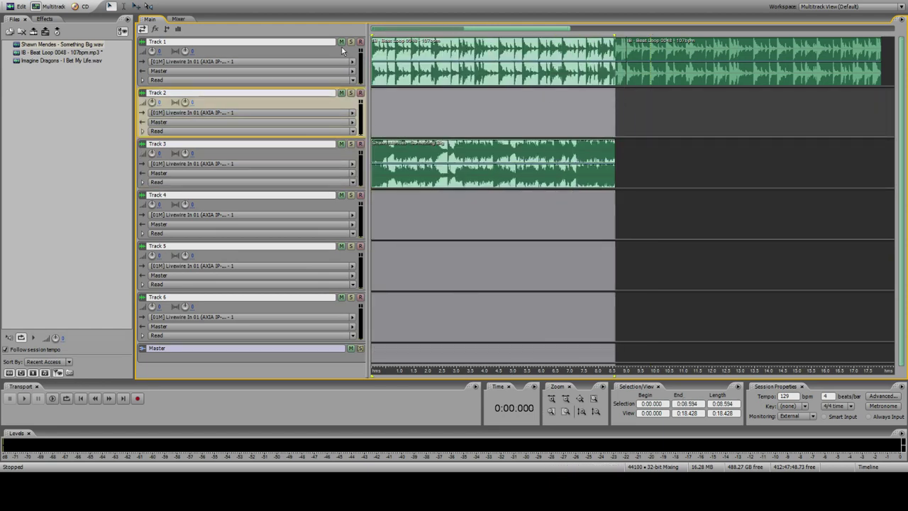
Step: Audition the selected range as a loop with Track 1 muted, and unmute Track 1 after stopping playback
click(341, 42)
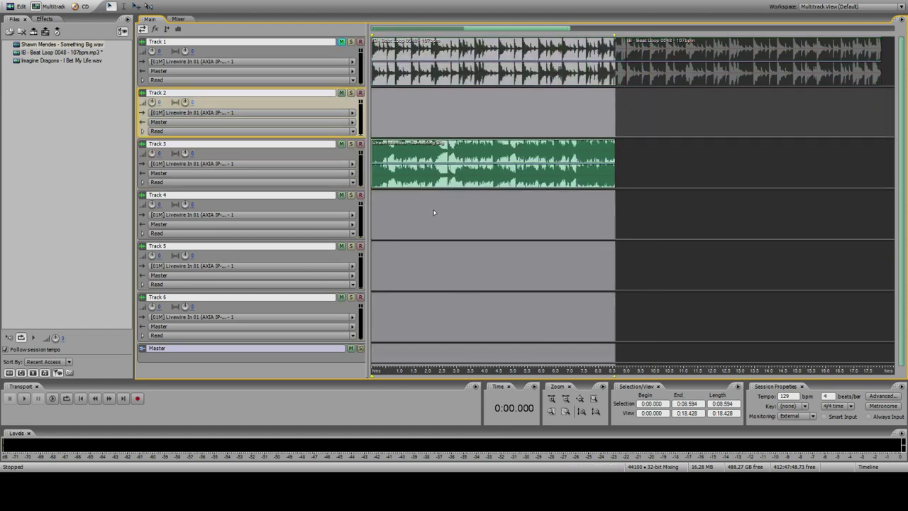
click(67, 401)
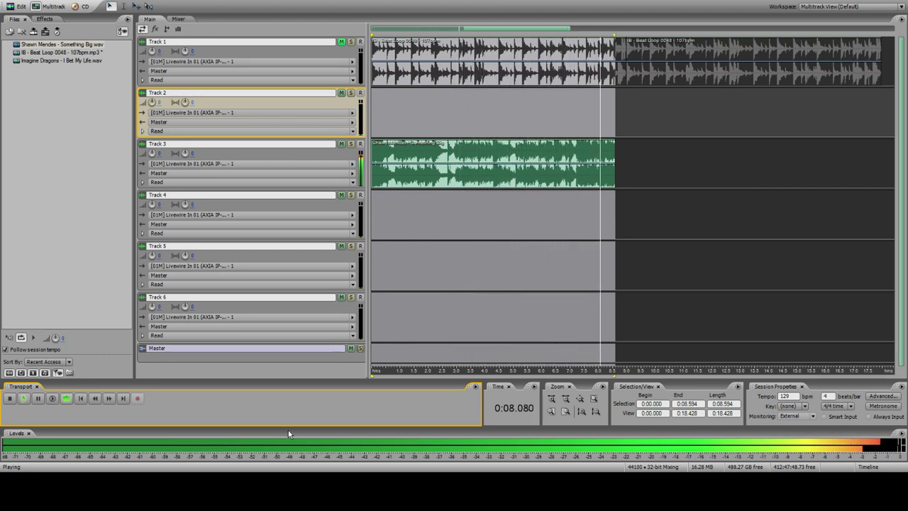
key(space)
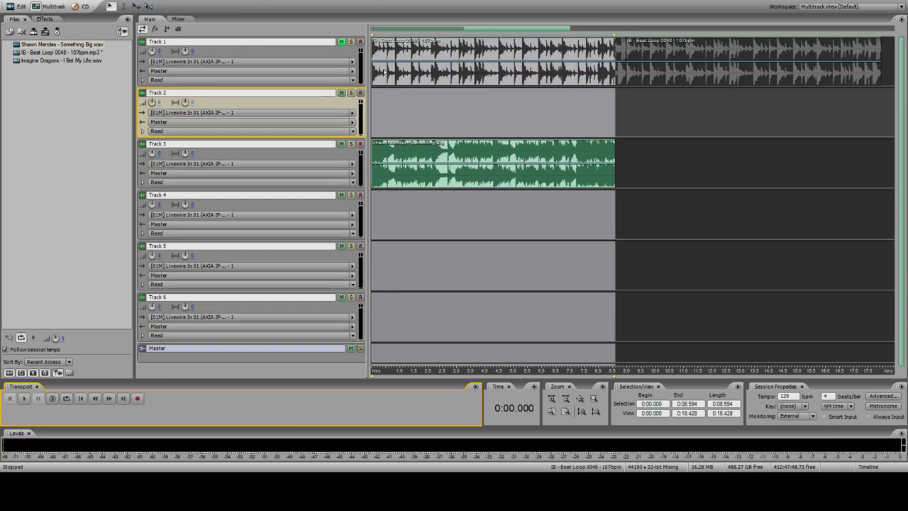
click(341, 42)
Step: Move the Something Big clip to the start of Track 2 and shift the second beat loop clip to about 17.2 s on Track 1
click(429, 142)
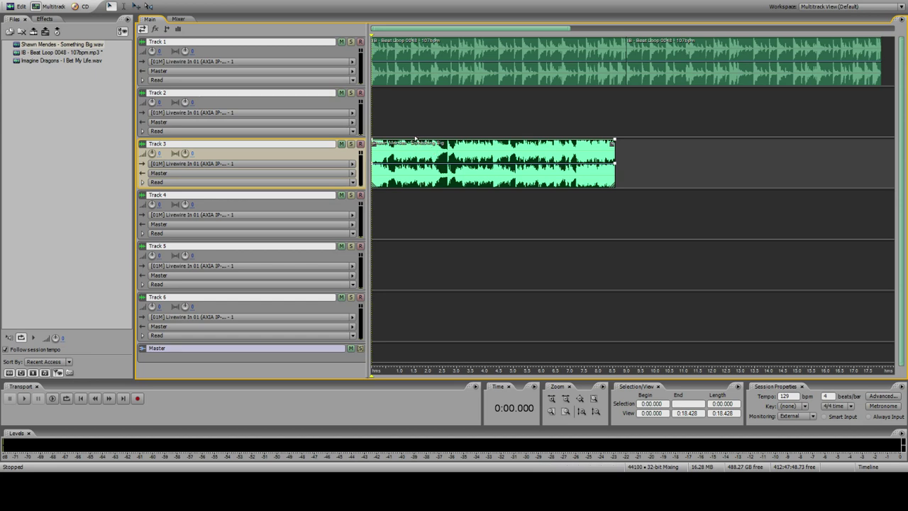
drag(416, 138, 416, 87)
click(625, 74)
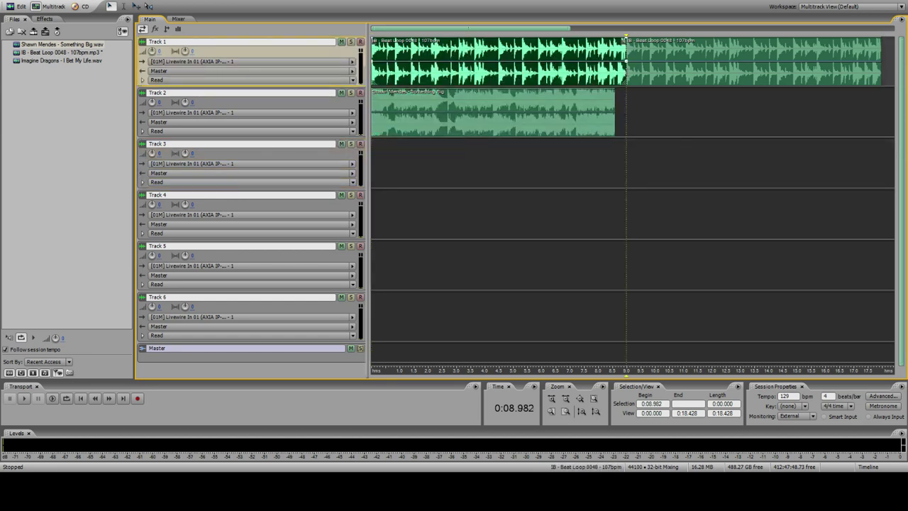
click(575, 115)
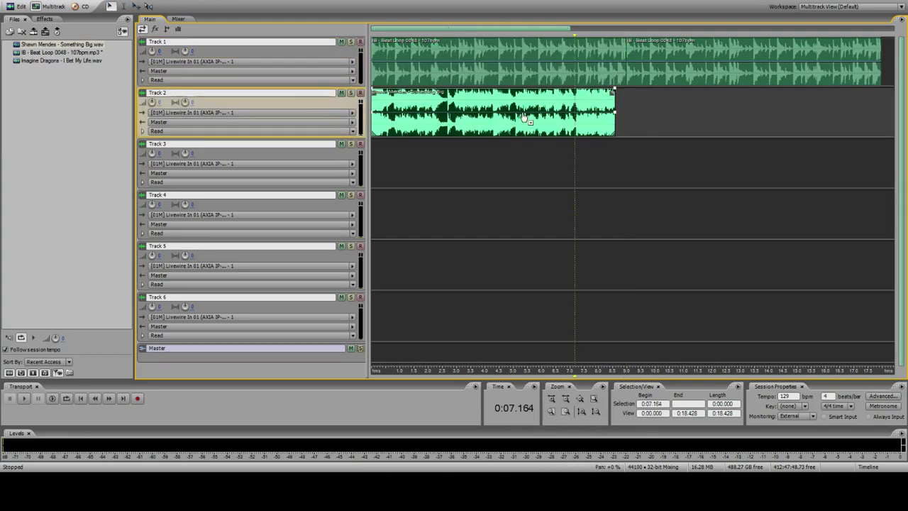
click(644, 74)
drag(644, 74, 878, 53)
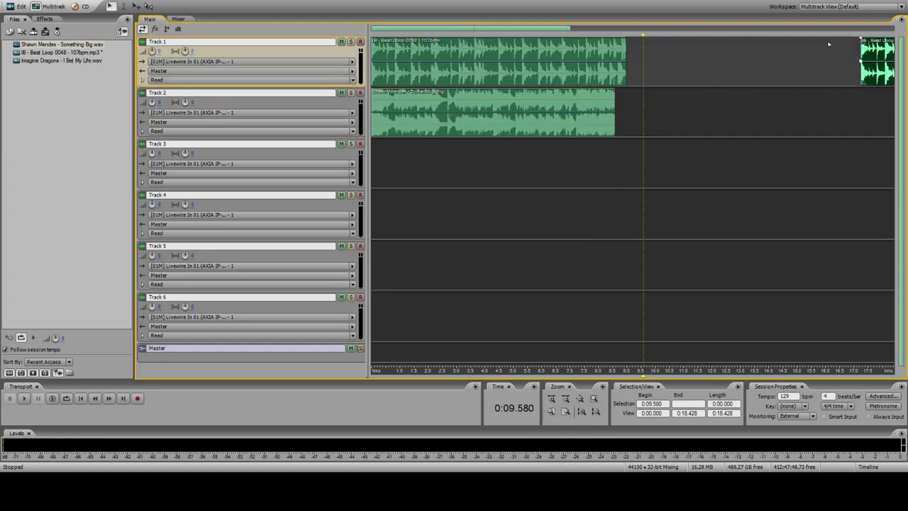
Step: Time-stretch the Something Big clip to 8.982 s so it ends together with the first beat loop clip
click(623, 73)
click(625, 107)
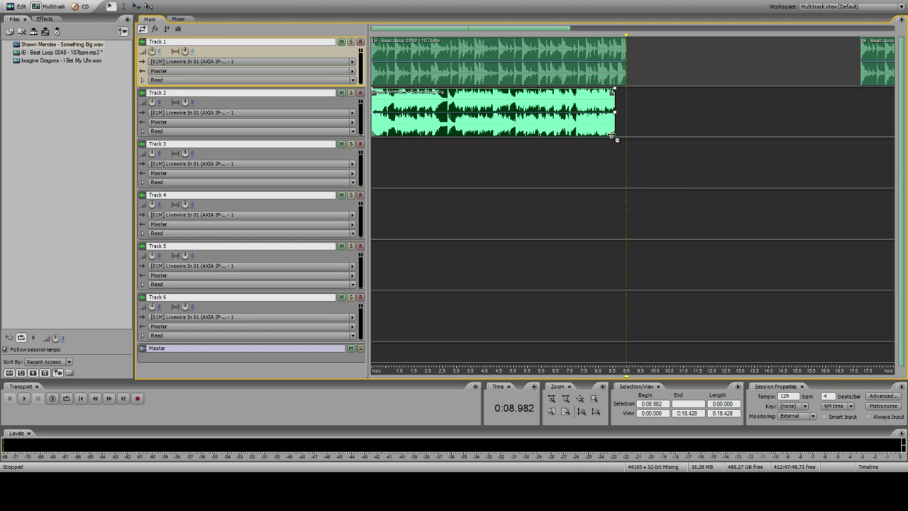
drag(612, 134, 626, 133)
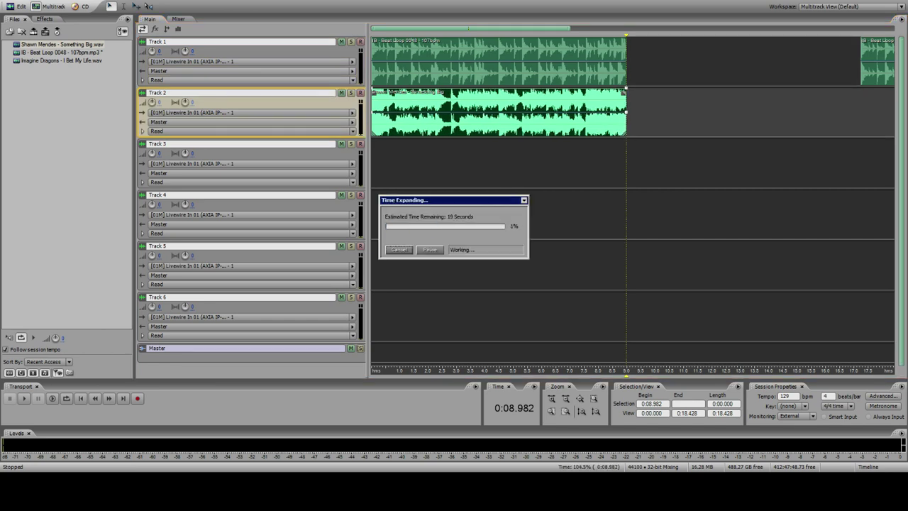
Step: Undo the last time-stretch of the Something Big clip on Track 2
click(22, 6)
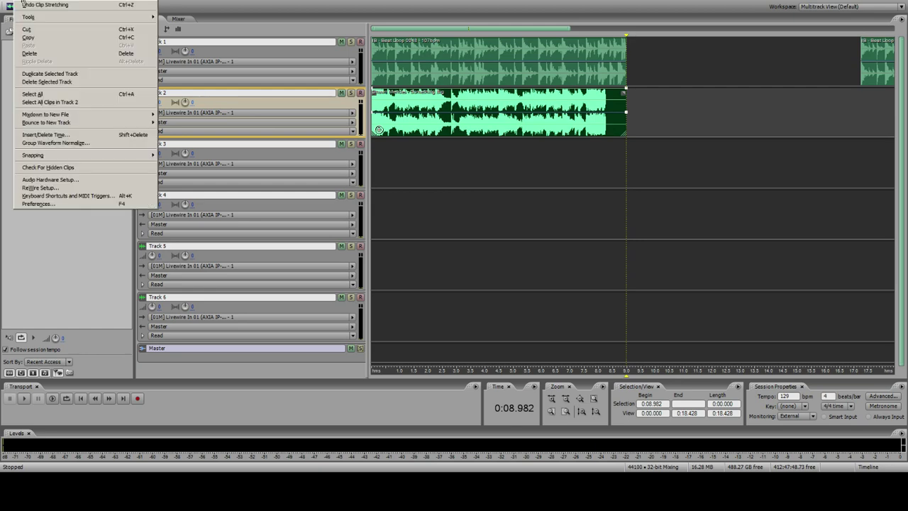
click(29, 5)
click(451, 60)
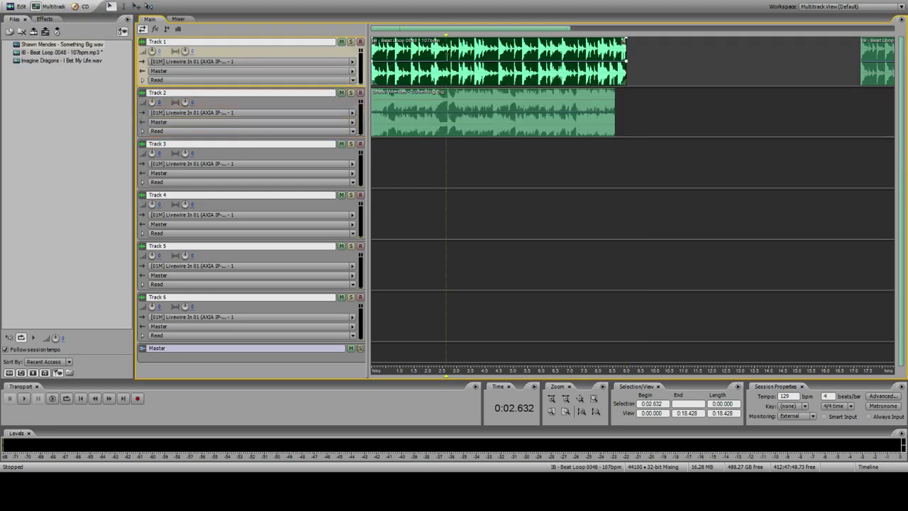
Step: Narrow the track controls and the Files panel to give the timeline more room around the clips' ends
click(552, 399)
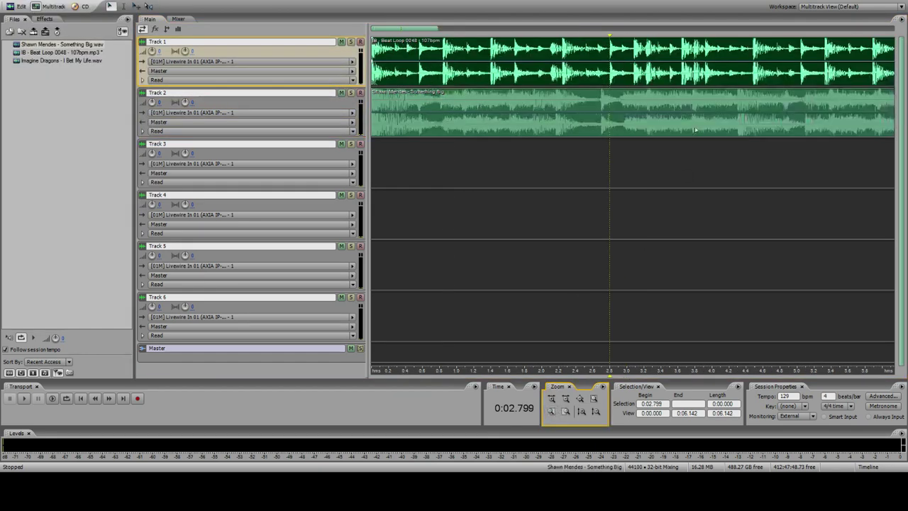
click(566, 398)
click(754, 159)
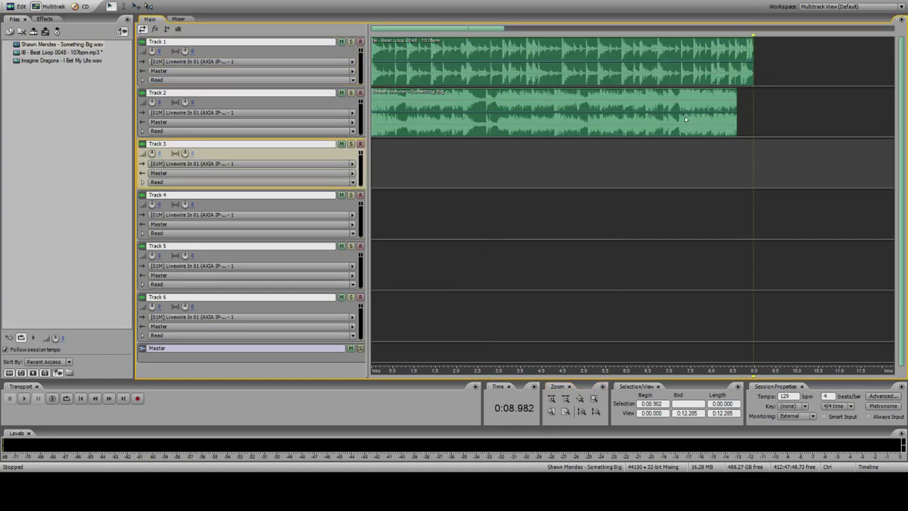
click(552, 401)
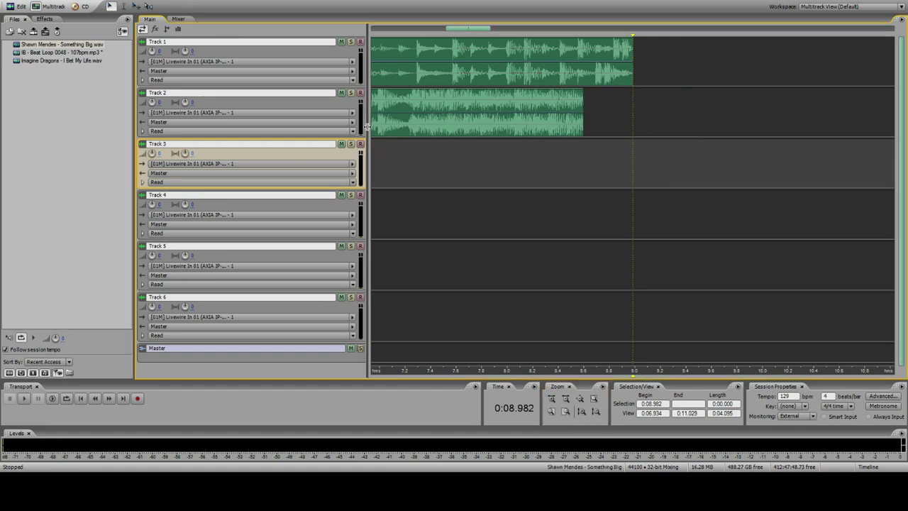
drag(368, 128, 245, 129)
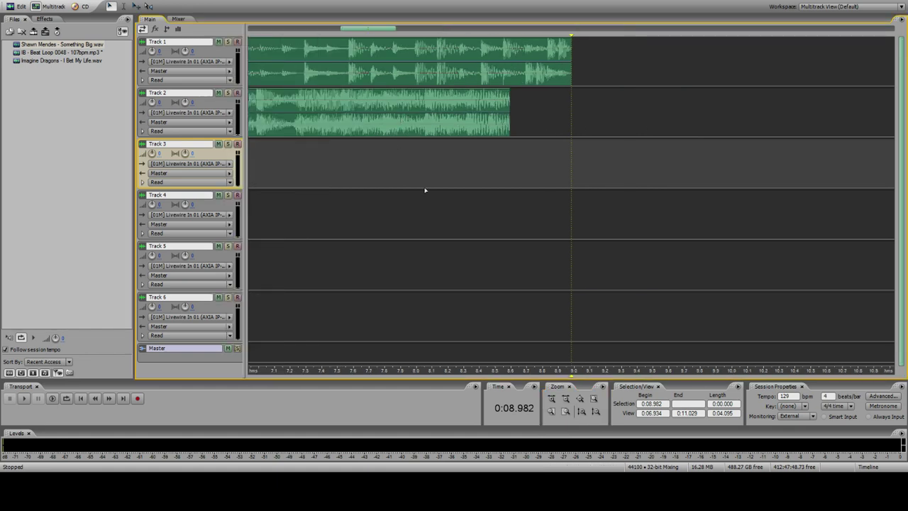
click(566, 398)
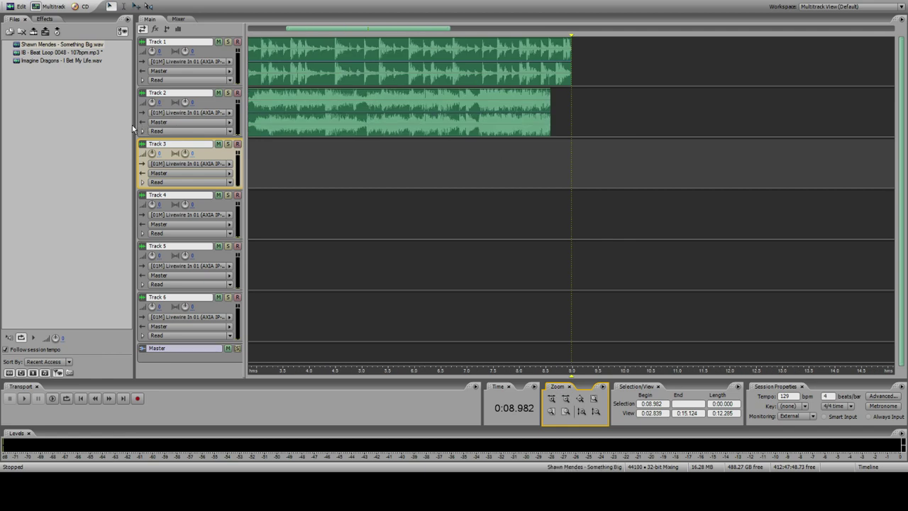
click(137, 130)
drag(133, 124, 80, 125)
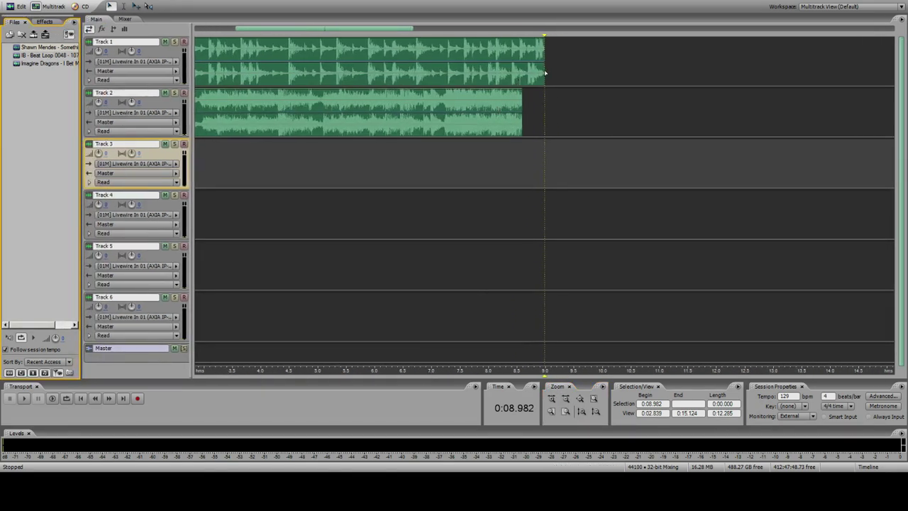
Step: Try to time-stretch the Something Big clip on Track 2 to 8.982 s, level with the end of the beat loop
click(540, 75)
click(504, 121)
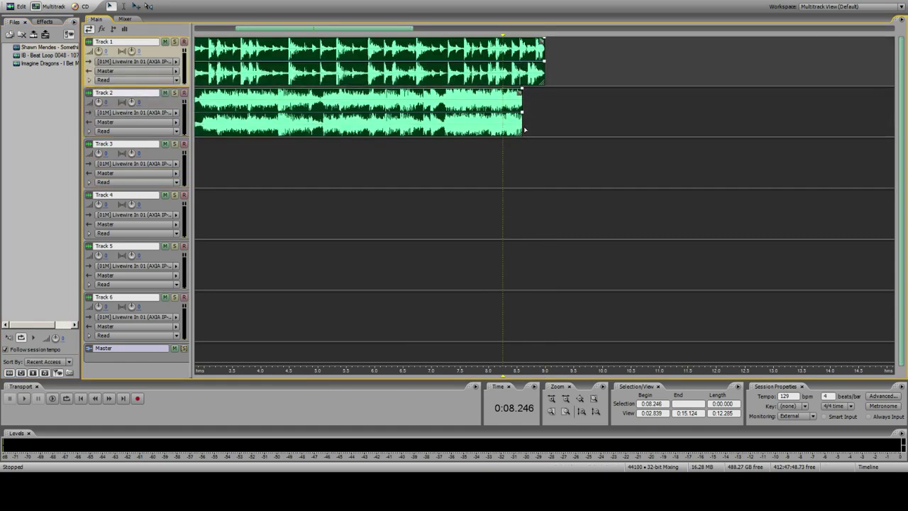
click(519, 132)
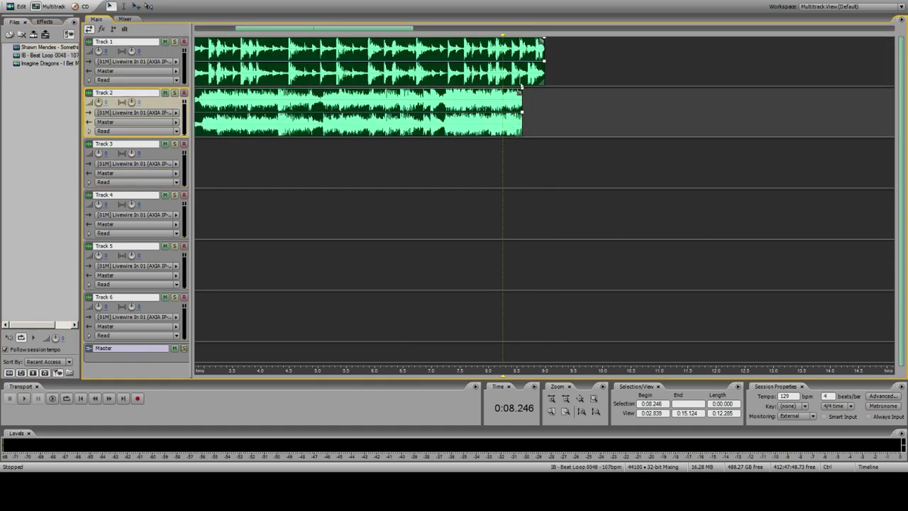
drag(522, 135, 547, 134)
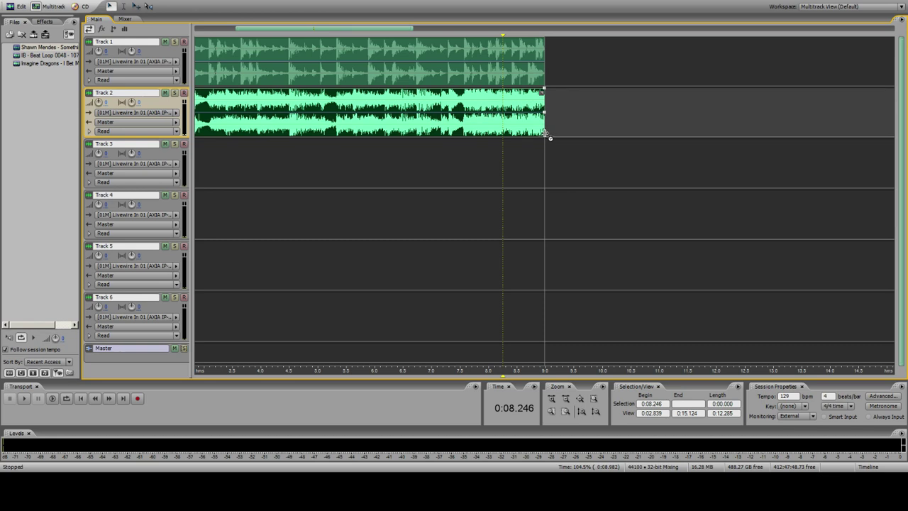
drag(544, 133, 545, 130)
drag(544, 129, 544, 129)
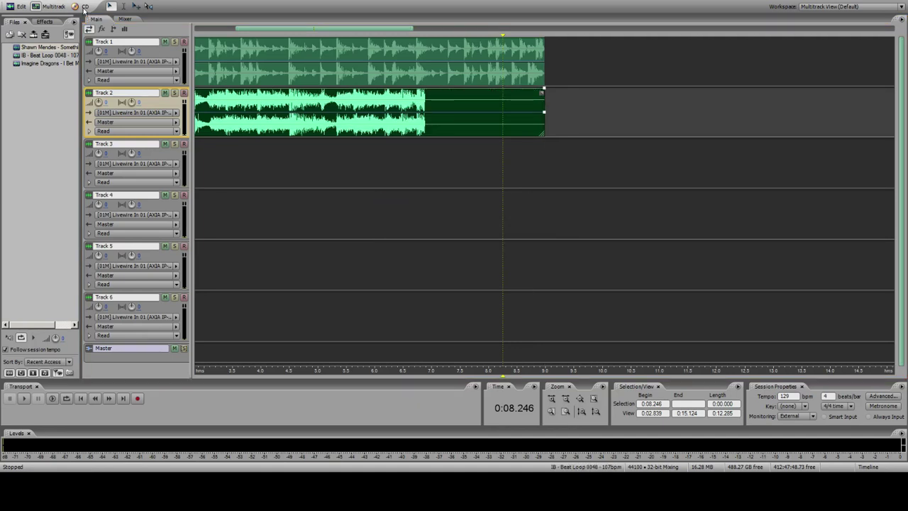
Step: Undo the Something Big stretch and the earlier beat loop move, and delete the second beat loop clip from Track 1
click(28, 1)
click(28, 6)
click(28, 1)
click(27, 6)
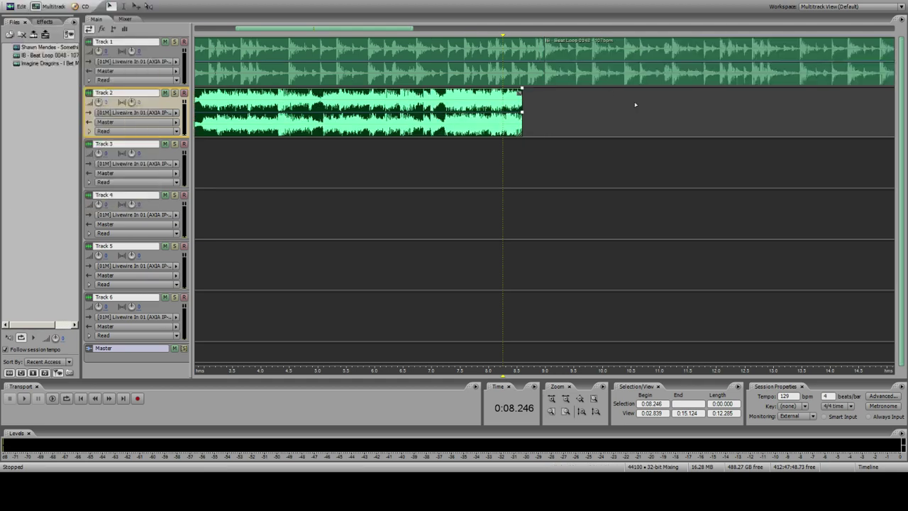
click(569, 79)
key(Delete)
Step: Time-stretch the Something Big clip to about 8.963 s, ending just before the end of the beat loop clip
click(544, 114)
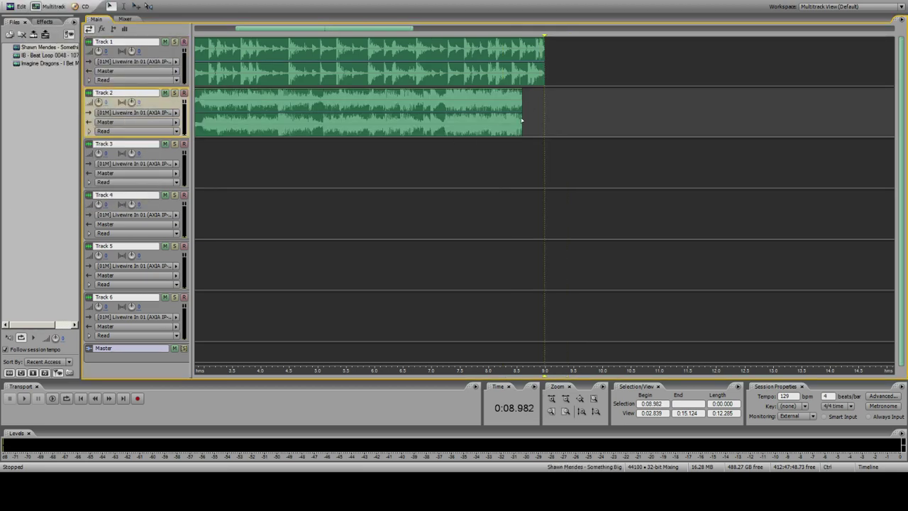
drag(518, 130, 530, 130)
click(550, 405)
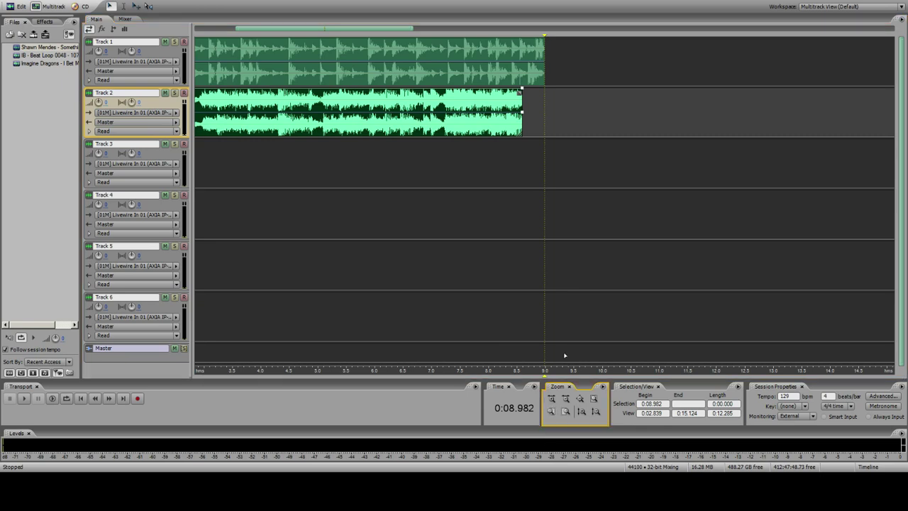
click(552, 400)
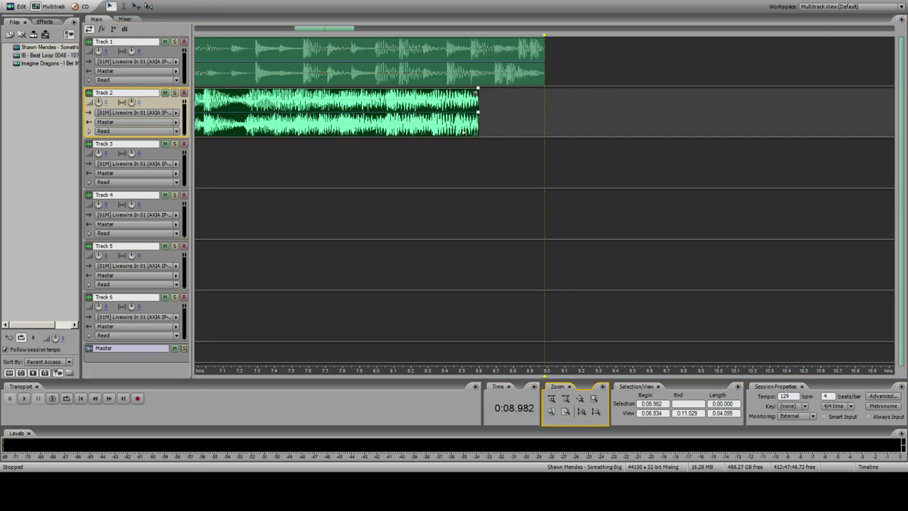
drag(479, 136, 545, 138)
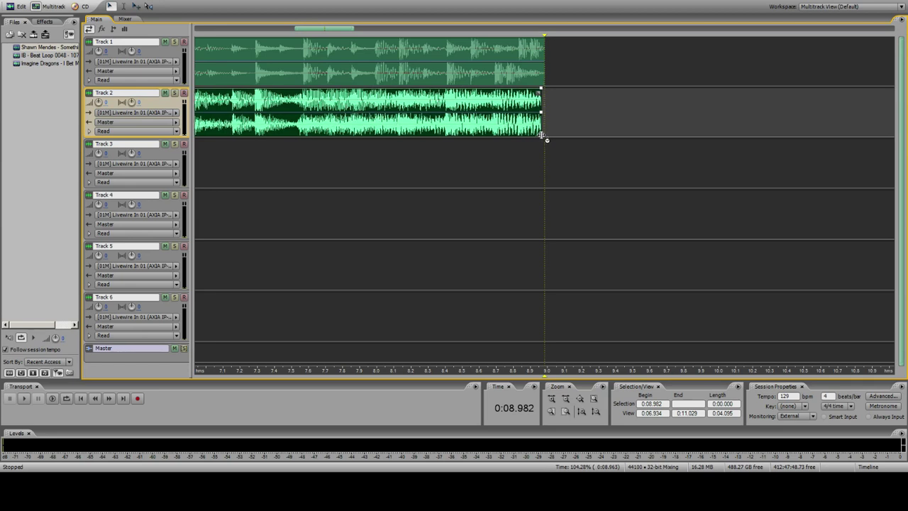
drag(542, 135, 542, 134)
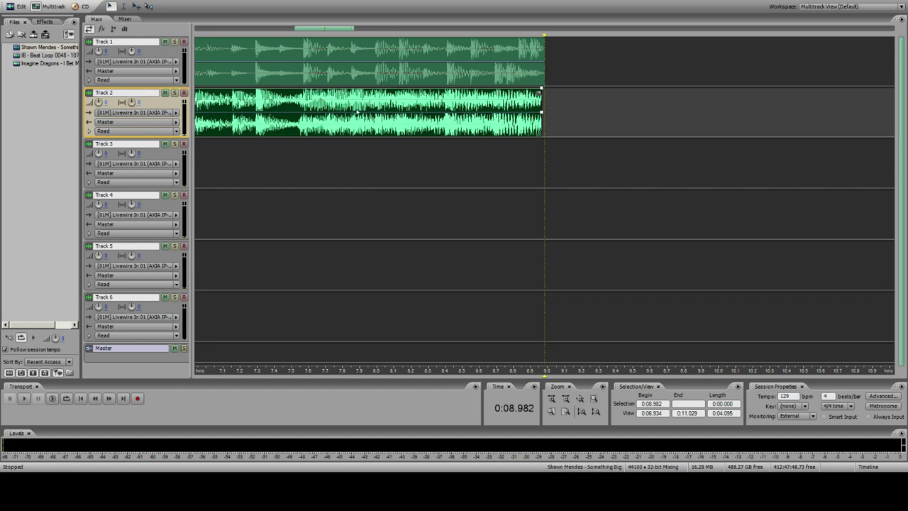
Step: Compare the beat positions of the beat loop and the Something Big clip between about 3.9 s and 5.05 s
click(565, 398)
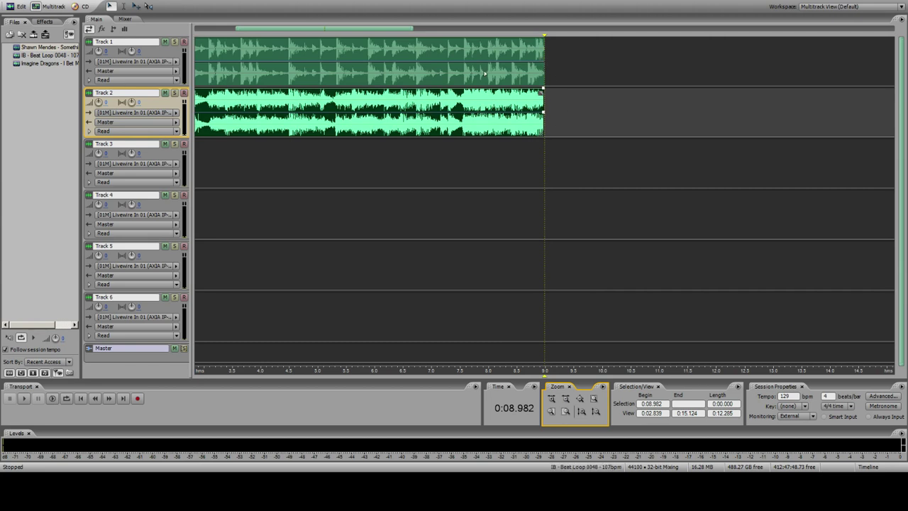
click(287, 69)
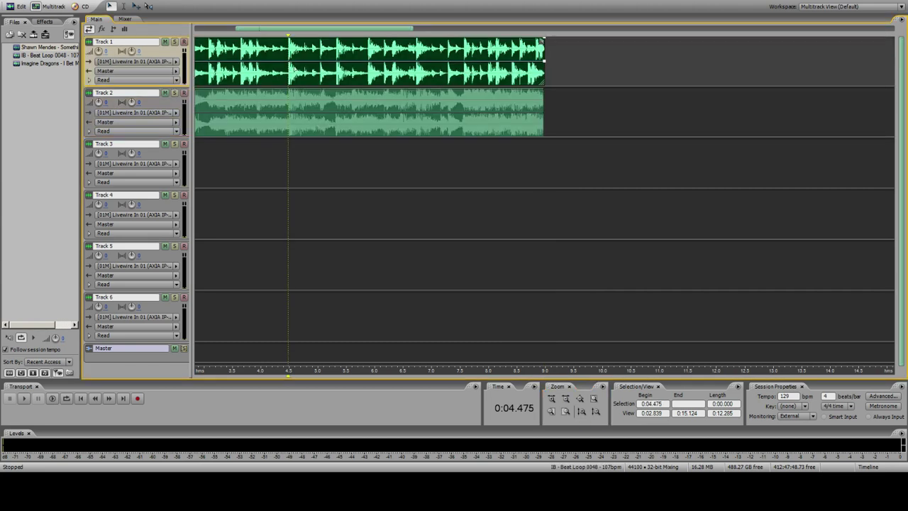
click(551, 413)
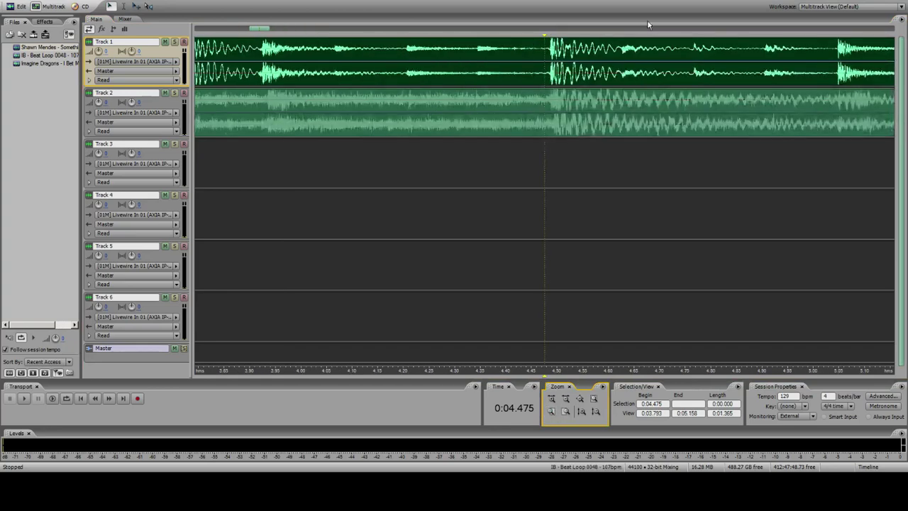
click(551, 70)
click(838, 68)
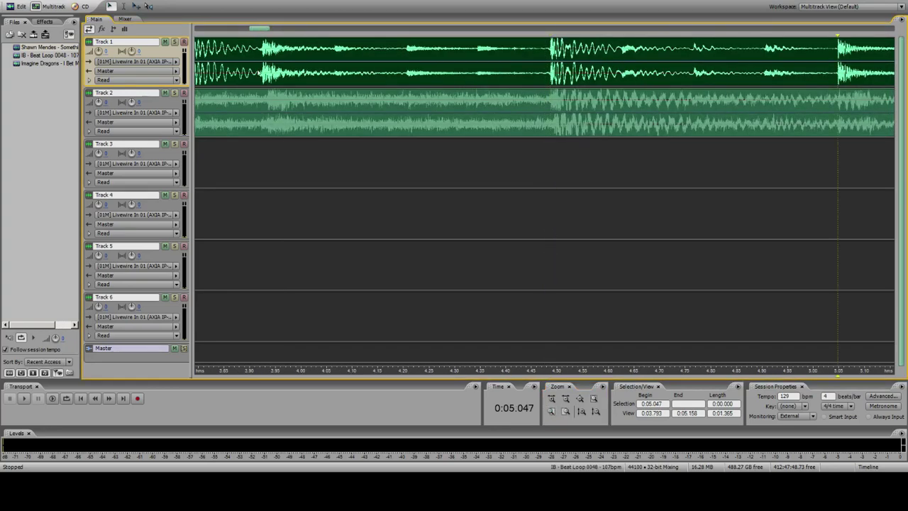
click(262, 71)
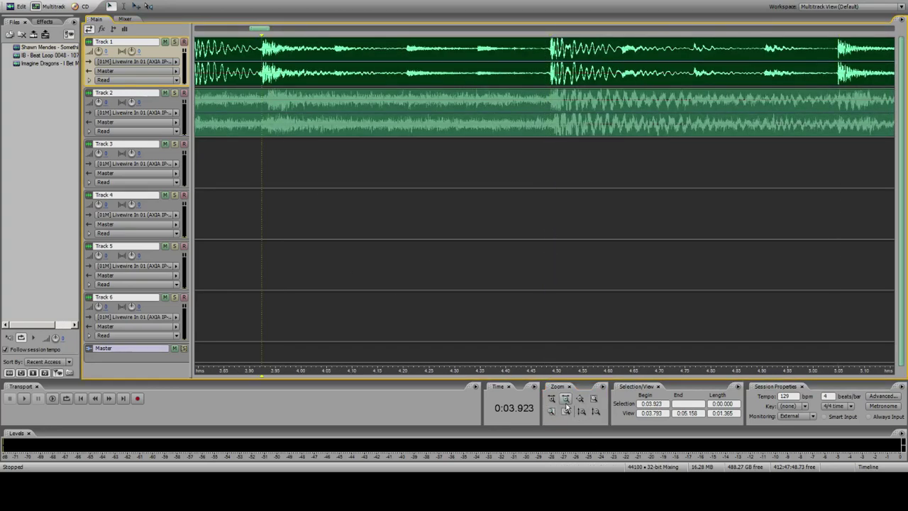
click(567, 411)
Step: Shift the beat loop clip on Track 1 to start at about 0.007 s so its beats align with Something Big
click(194, 75)
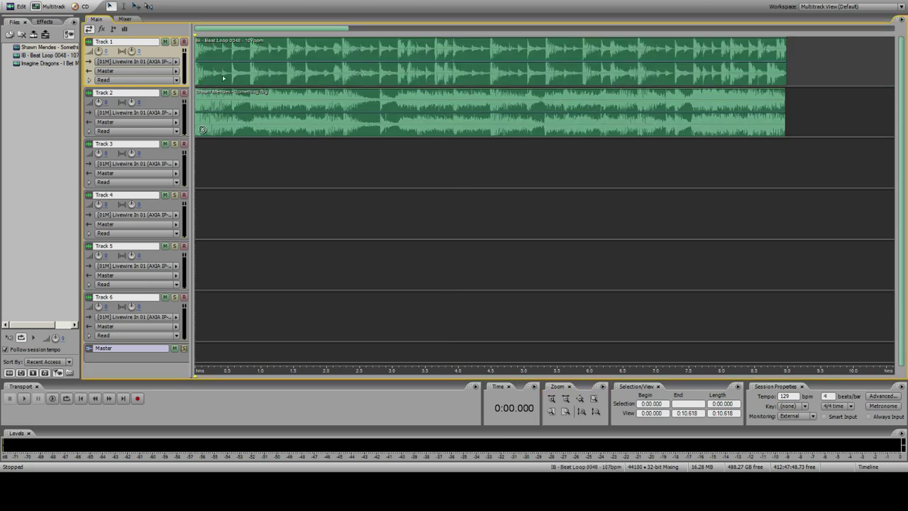
click(248, 73)
click(232, 83)
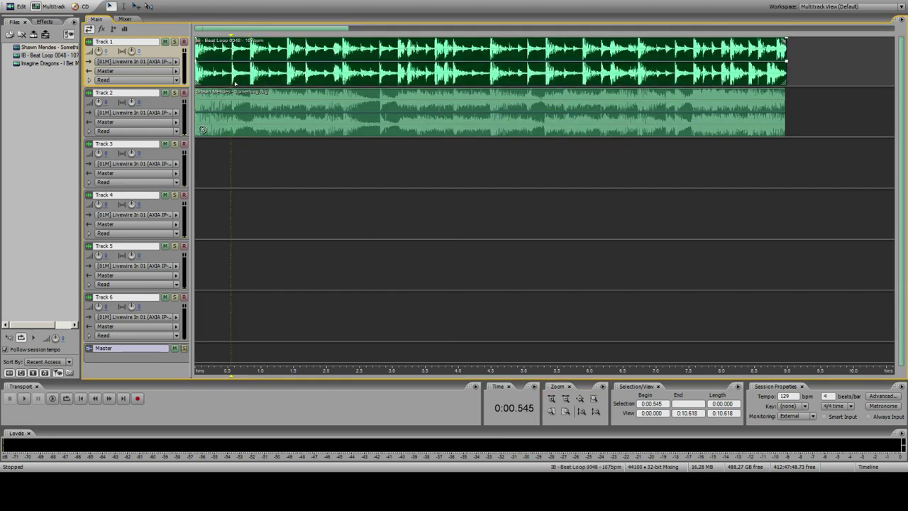
click(551, 411)
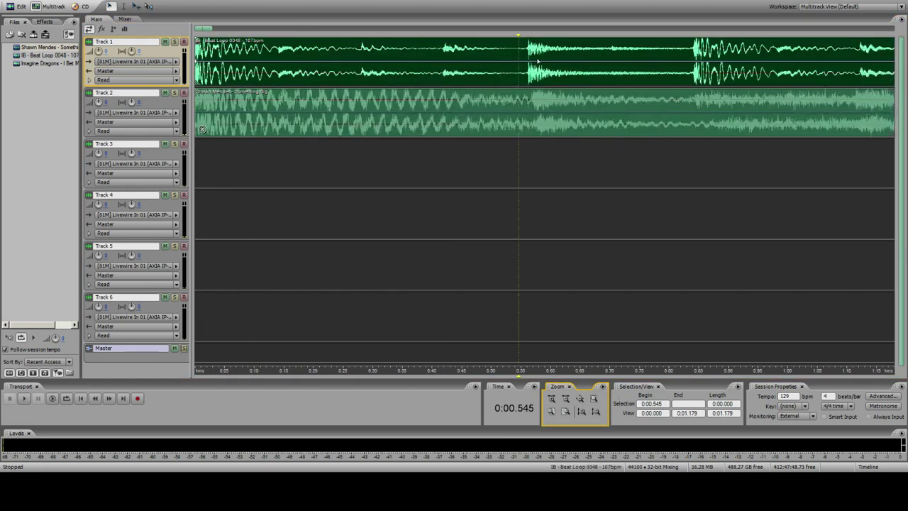
drag(538, 62, 543, 62)
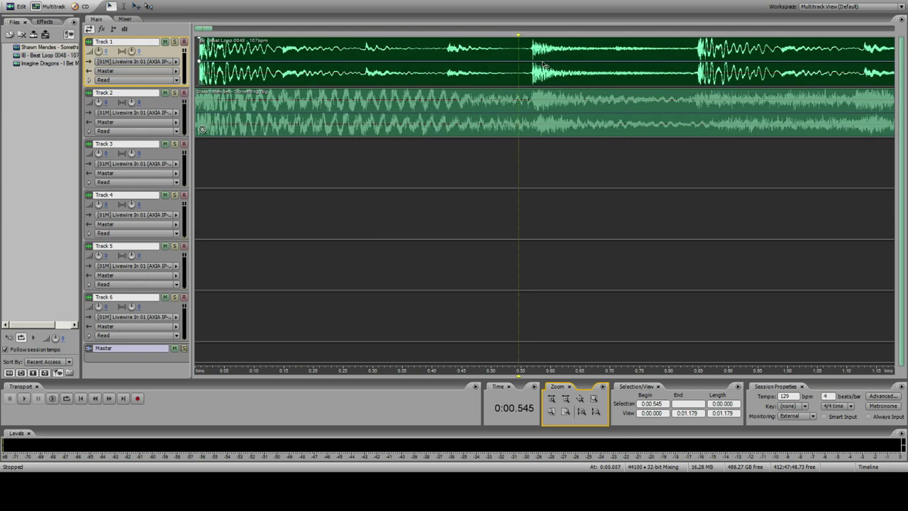
Step: Audition both tracks together from the start of the session and stop playback
double_click(566, 400)
click(196, 76)
key(space)
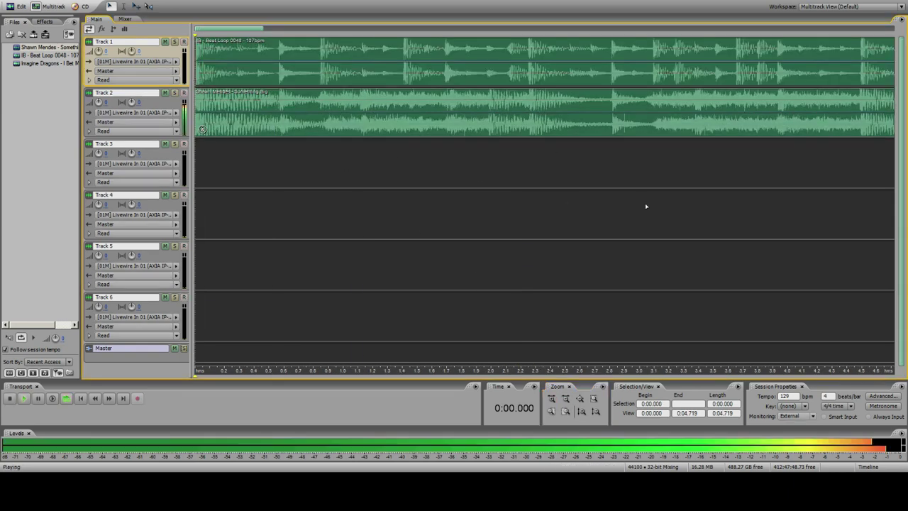
click(551, 411)
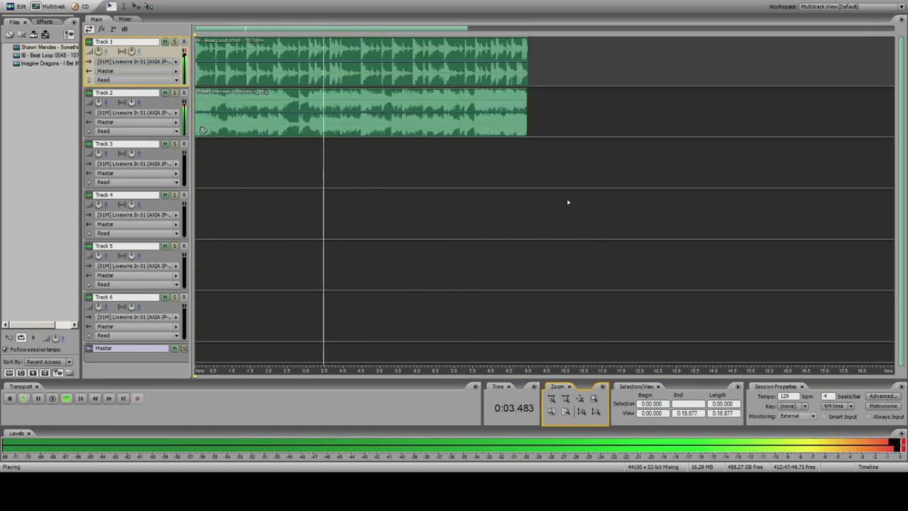
click(529, 59)
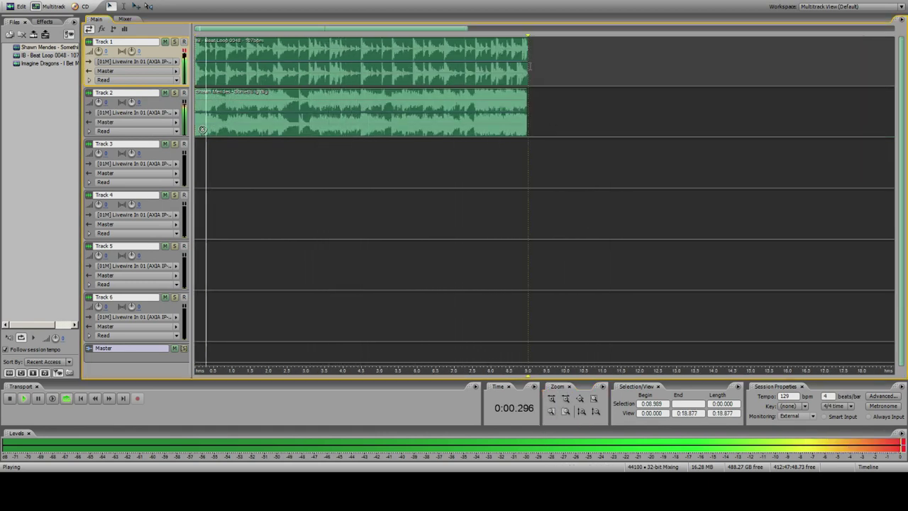
key(space)
Step: Select the Something Big clip, place the cursor at its end, and turn on Enable Clip Edge Dragging
click(262, 62)
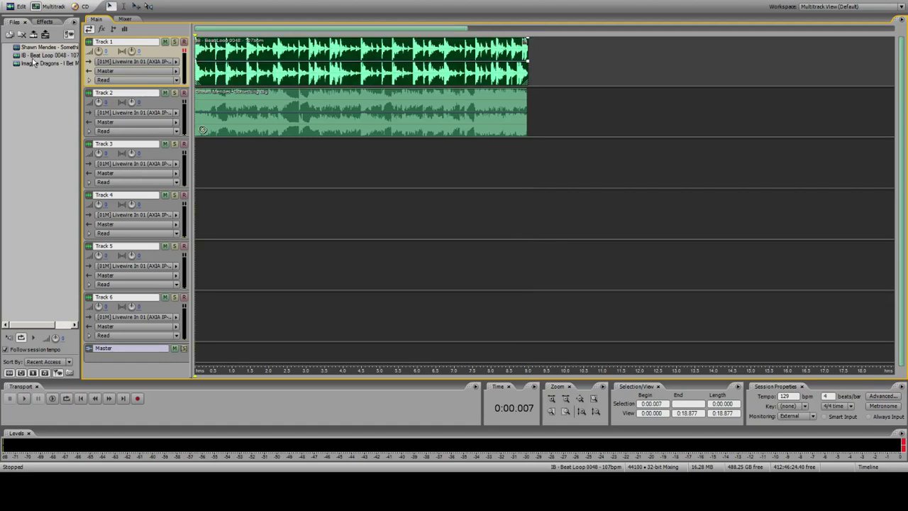
click(199, 110)
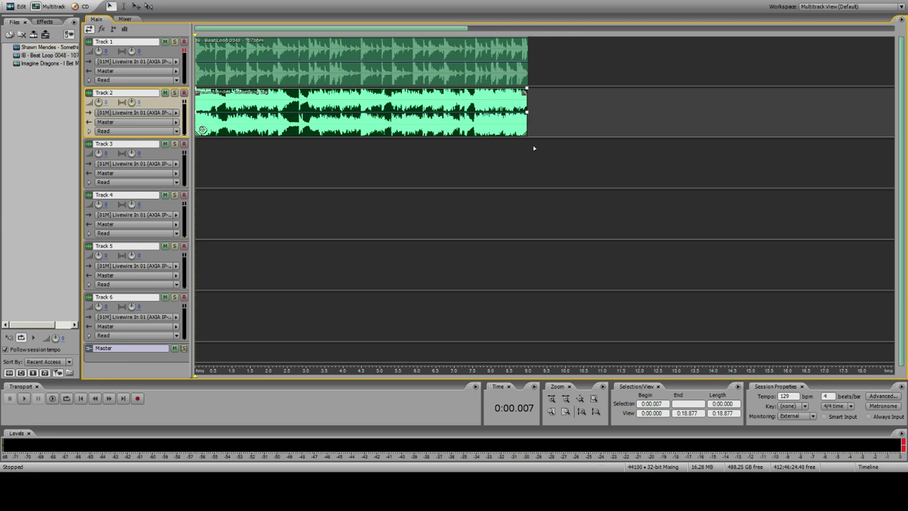
click(527, 103)
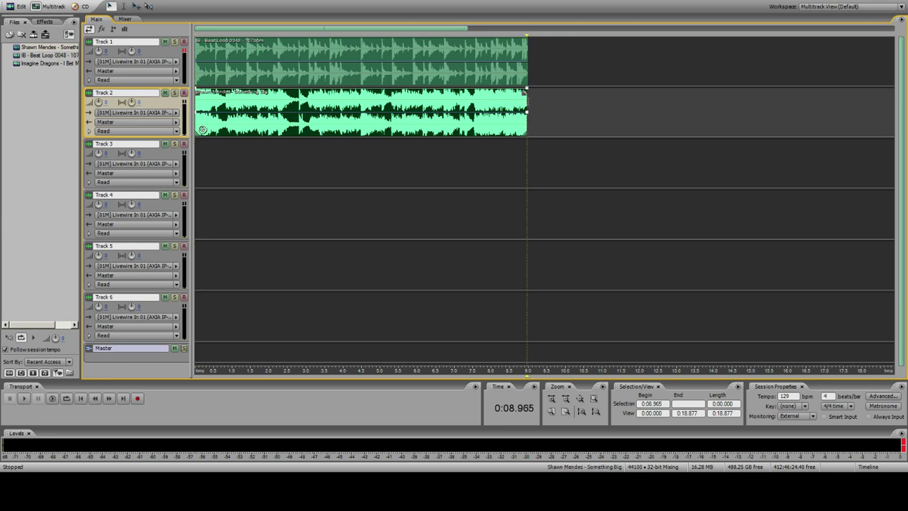
click(45, 3)
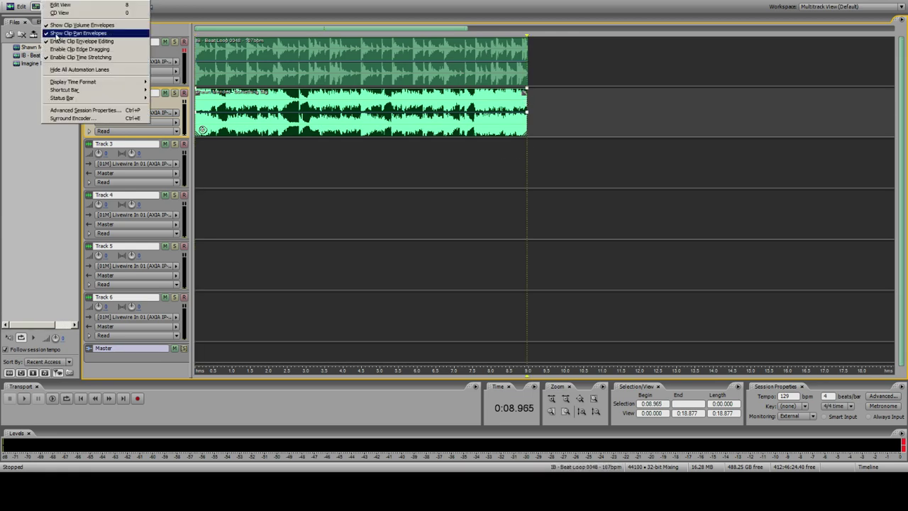
click(73, 49)
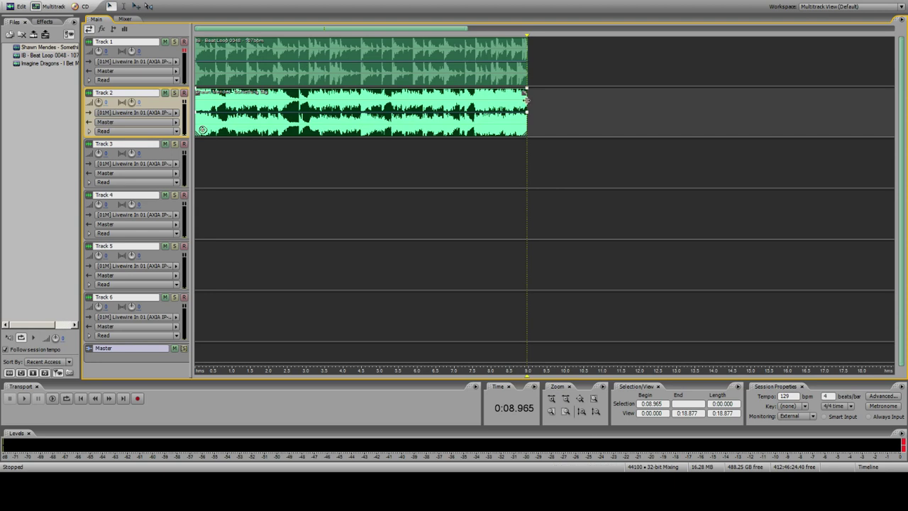
Step: Extend the end of the Something Big clip on Track 2 to about 22 s and place the cursor at 17.971 s, two loop lengths in
drag(525, 100, 872, 63)
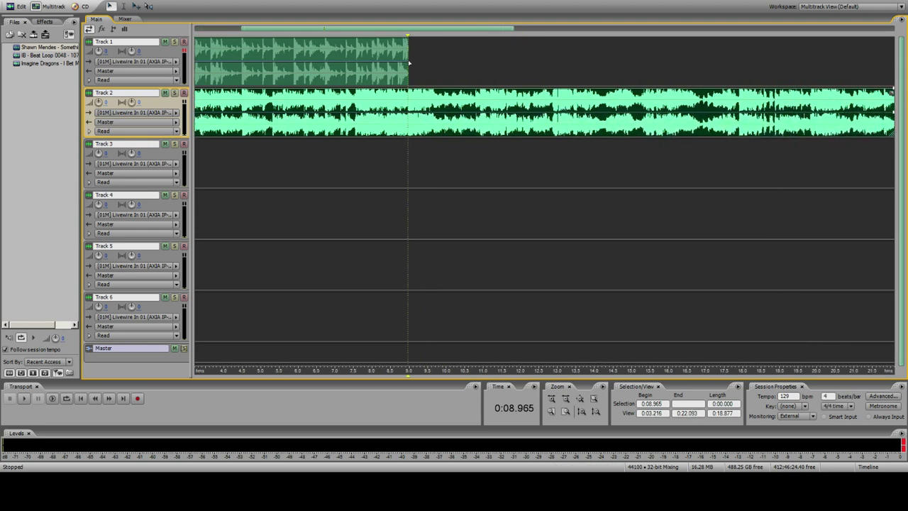
click(408, 63)
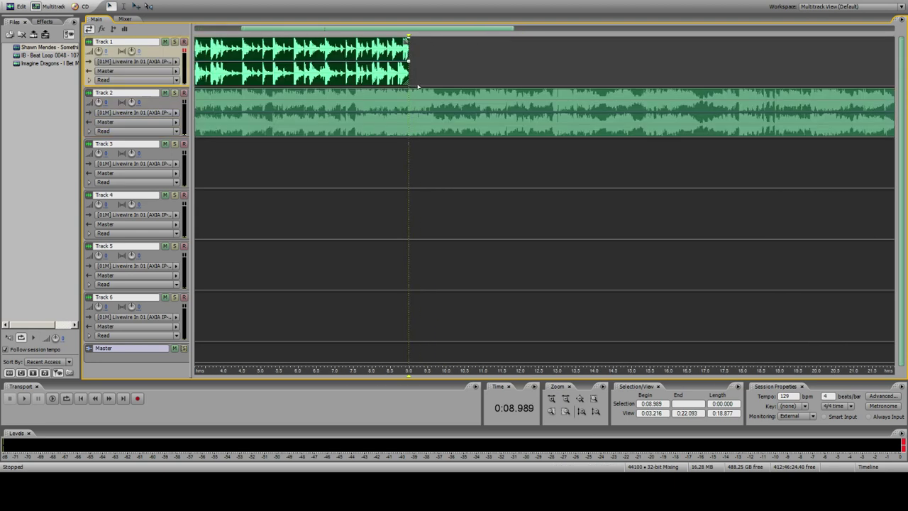
click(416, 70)
click(699, 58)
click(743, 60)
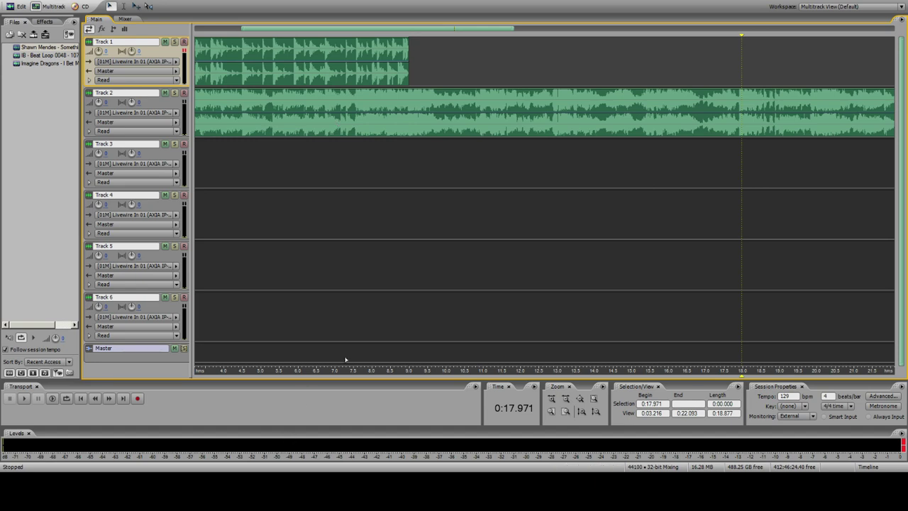
click(580, 399)
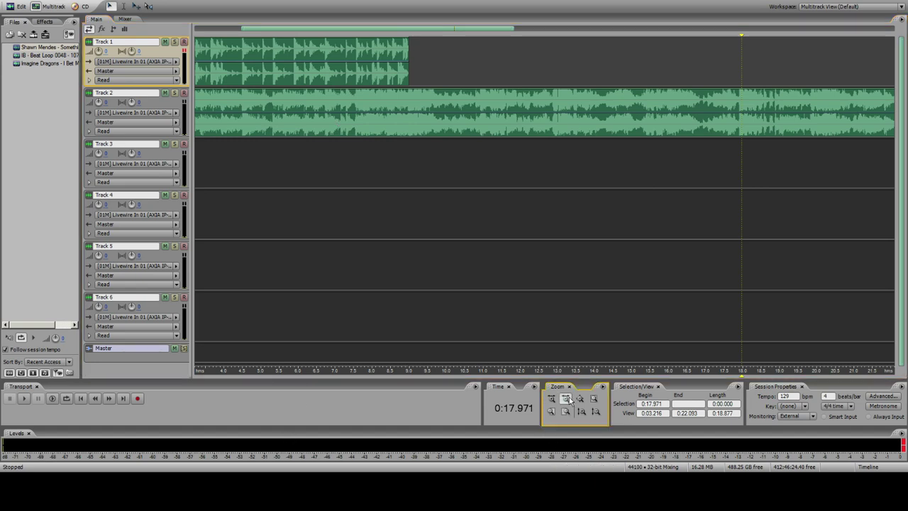
Step: Insert two more copies of the 107 bpm beat loop on Track 1, end to end after the first one
click(196, 66)
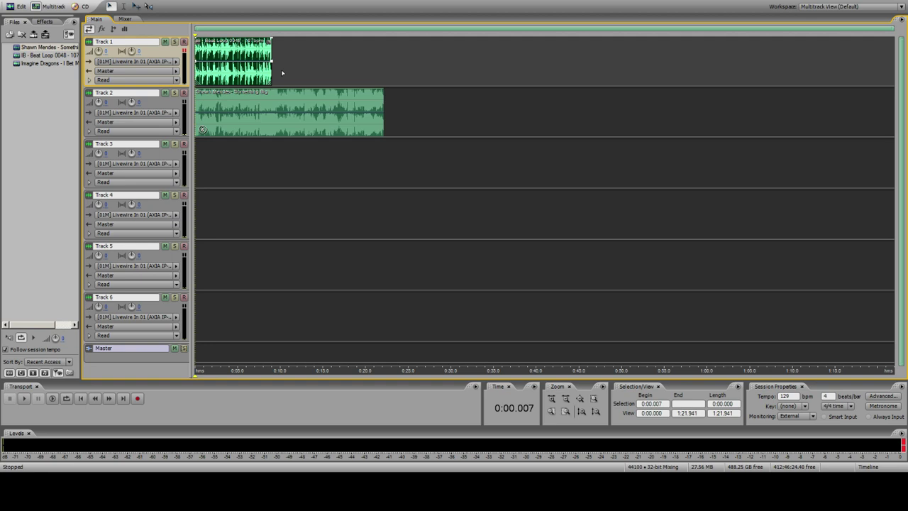
click(279, 73)
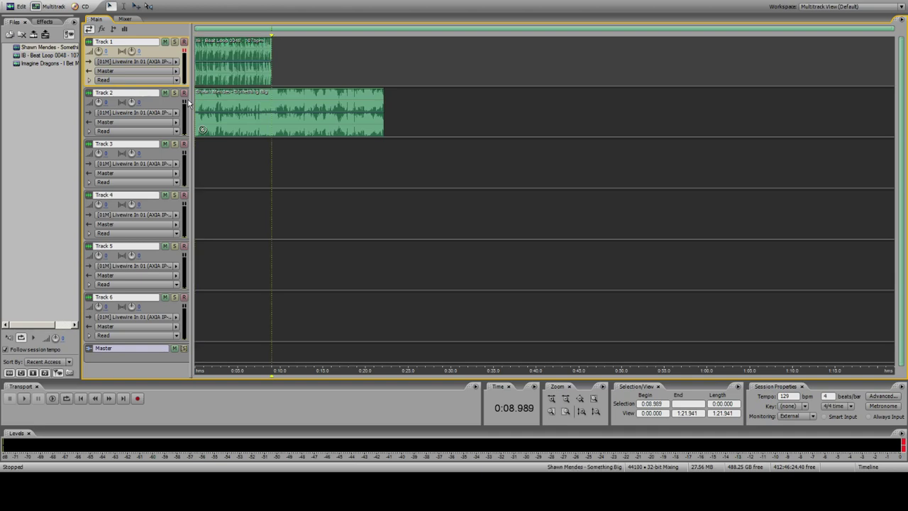
key(Home)
click(208, 72)
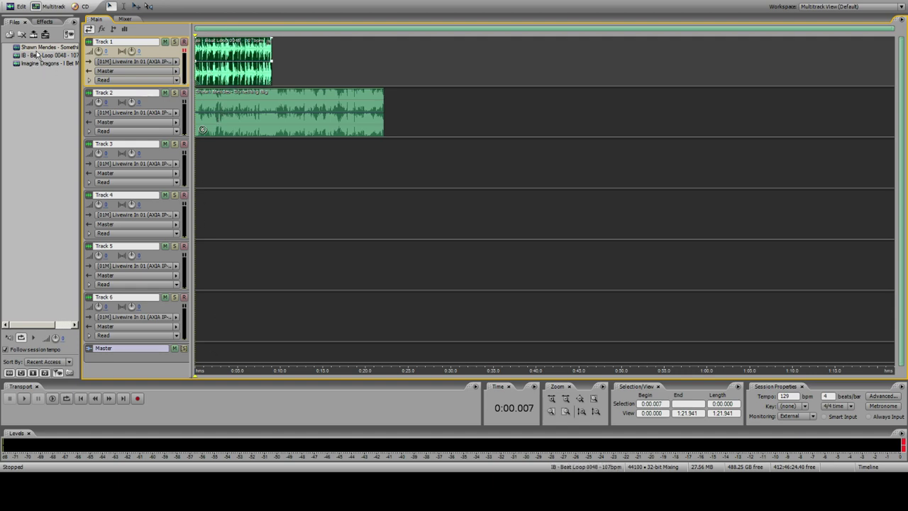
drag(42, 60, 281, 57)
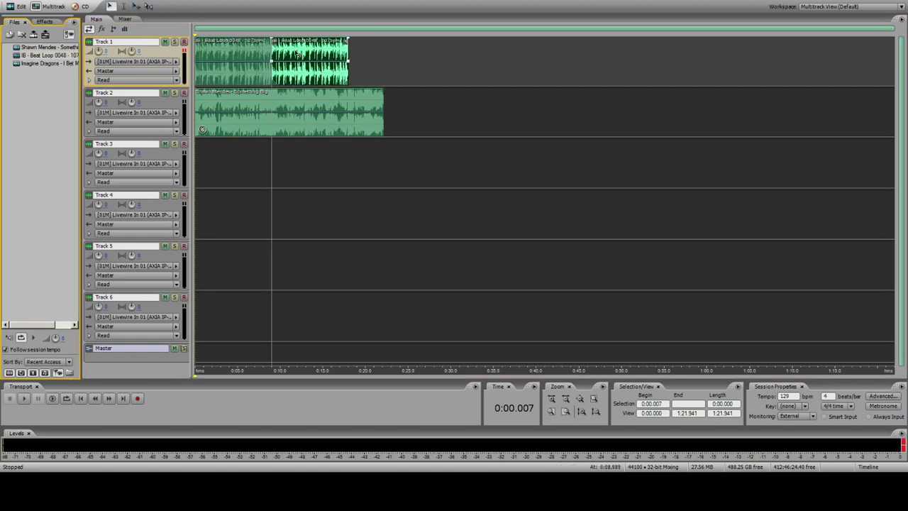
click(363, 64)
drag(64, 59, 381, 51)
click(386, 166)
click(202, 73)
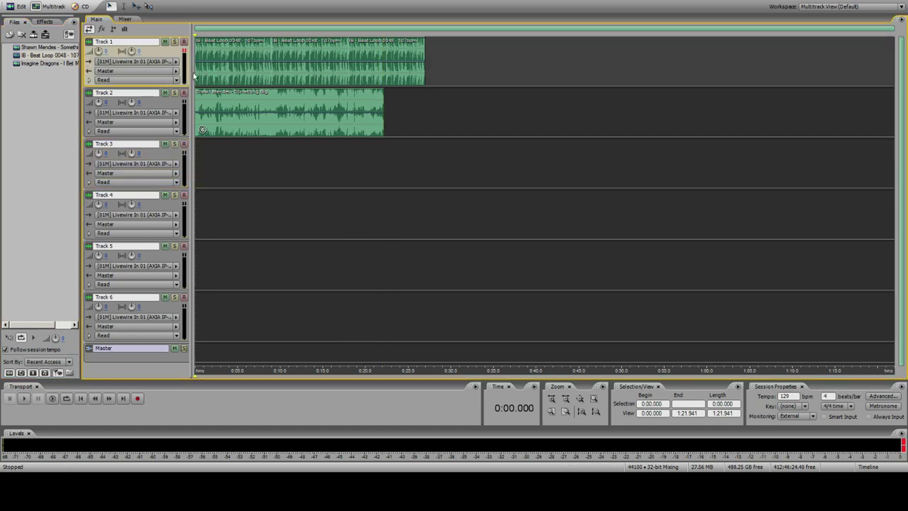
Step: Move the Something Big clip to Track 3 with that track muted, and insert Imagine Dragons - I Bet My Life on Track 2 at about 0:31
drag(246, 99, 256, 151)
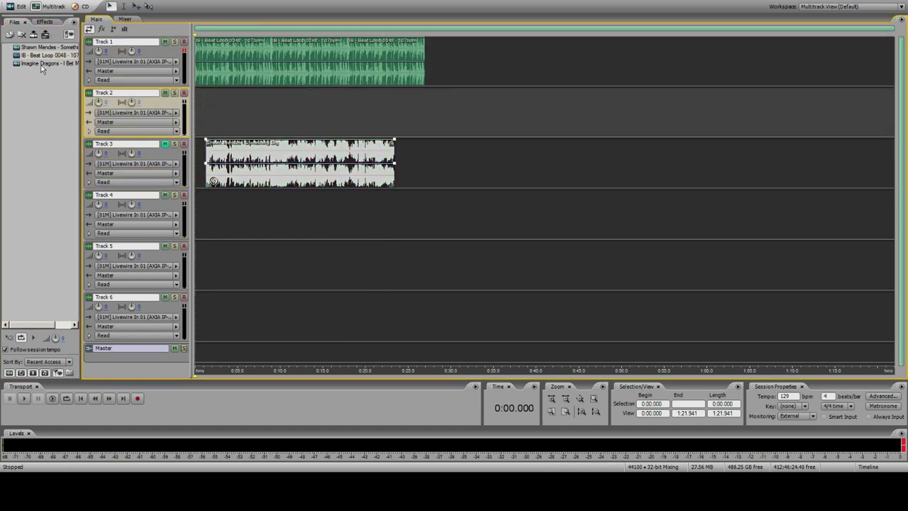
drag(45, 63, 481, 93)
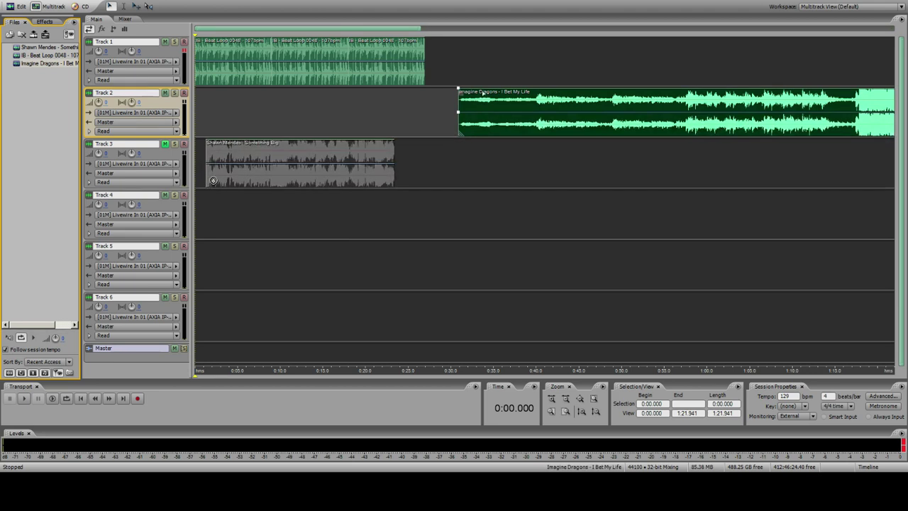
Step: Find the beat by ear, split the I Bet My Life clip at 0:57.815 and delete the part before it
click(687, 100)
double_click(552, 398)
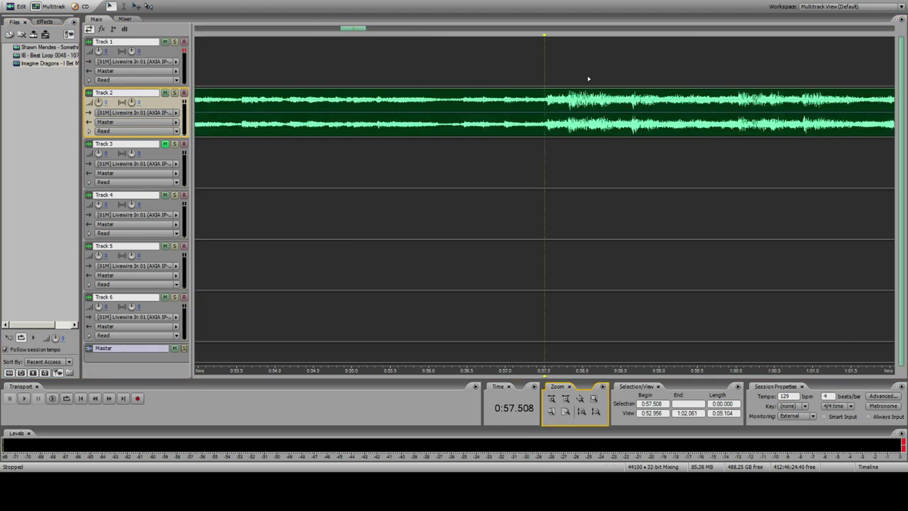
key(space)
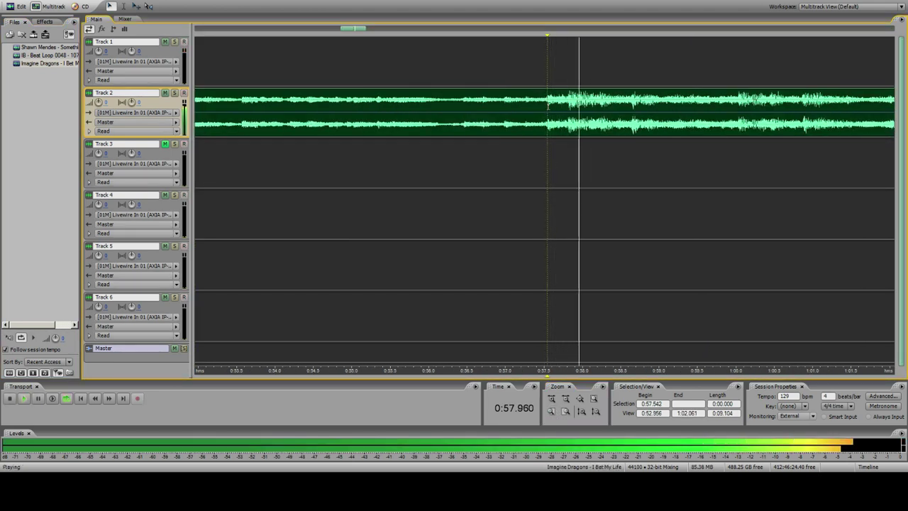
click(568, 101)
key(space)
key(space)
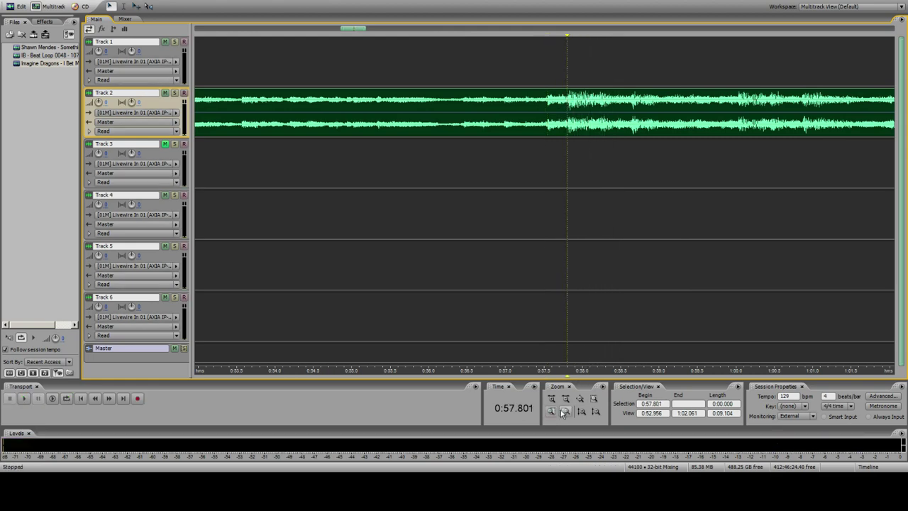
double_click(552, 398)
click(555, 105)
key(ctrl+k)
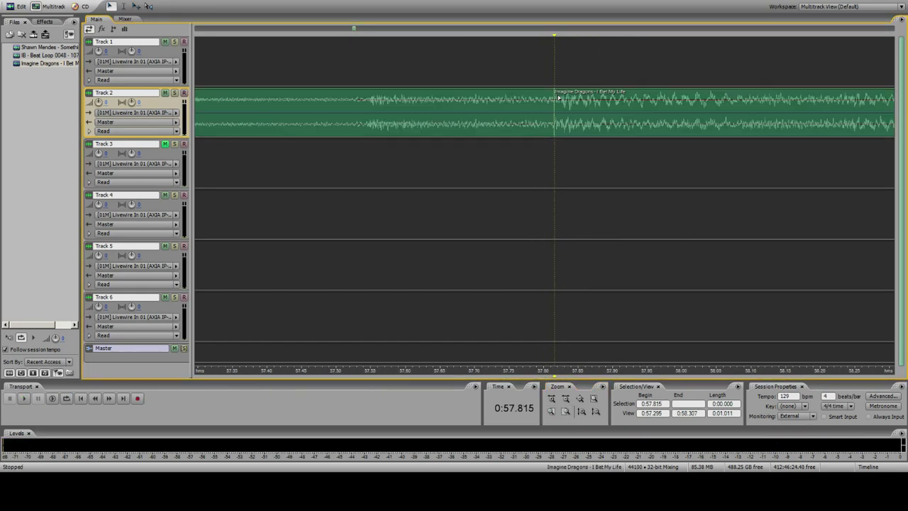
click(522, 112)
key(Delete)
click(558, 108)
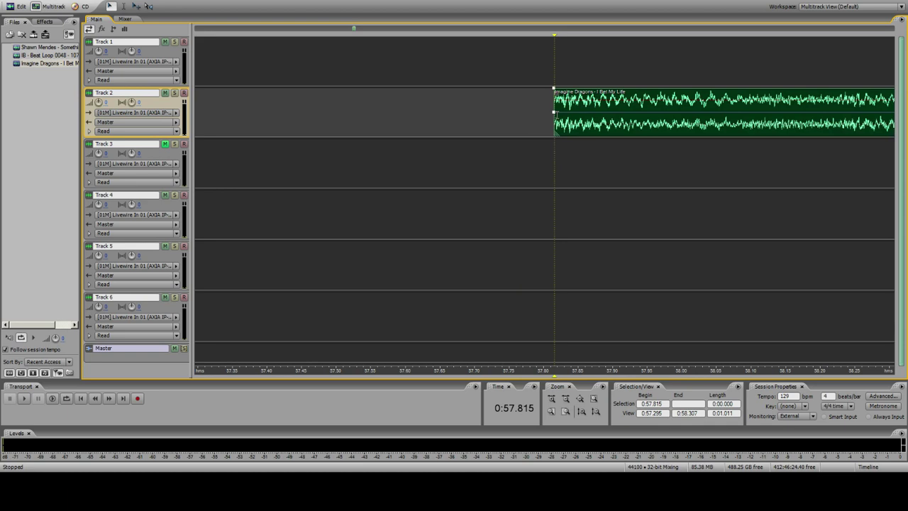
Step: Audition the remaining I Bet My Life clip, split it at 1:06.696 and delete the part after that point
click(567, 399)
click(567, 400)
click(567, 400)
click(567, 399)
key(space)
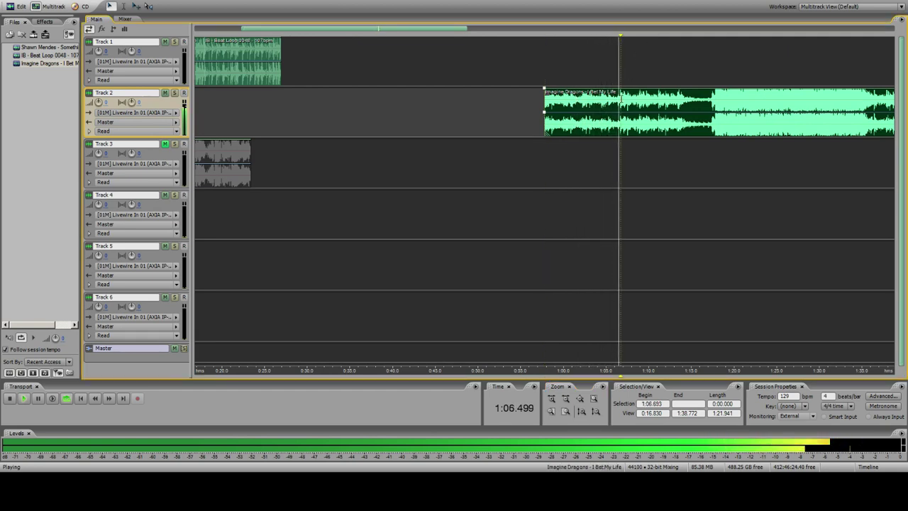
key(space)
click(568, 411)
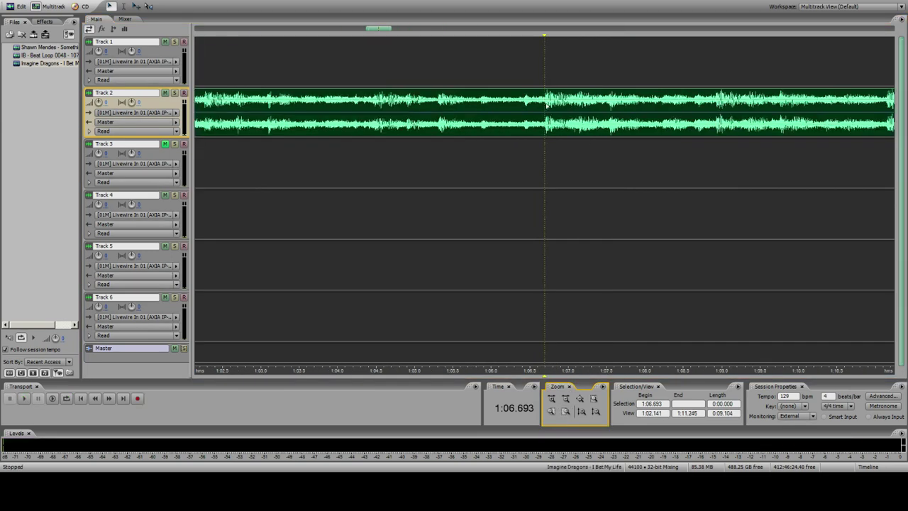
key(ctrl+k)
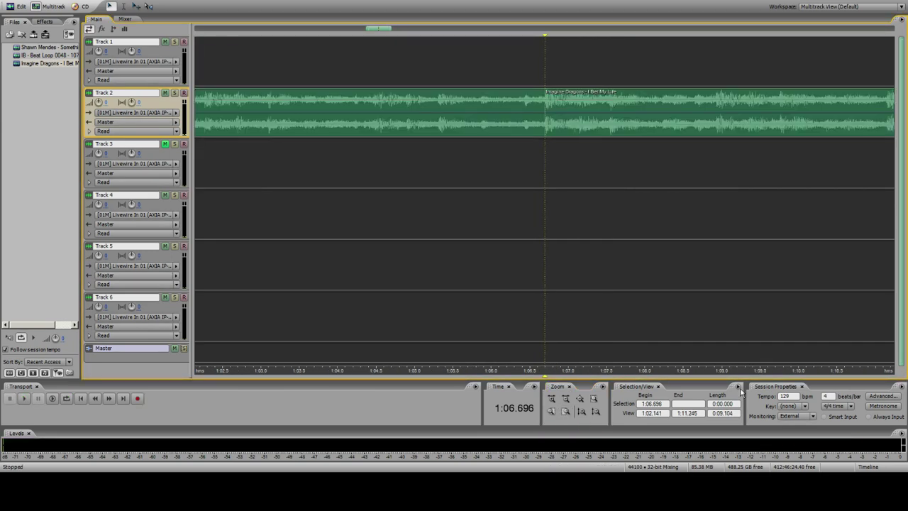
click(664, 127)
key(Delete)
click(469, 69)
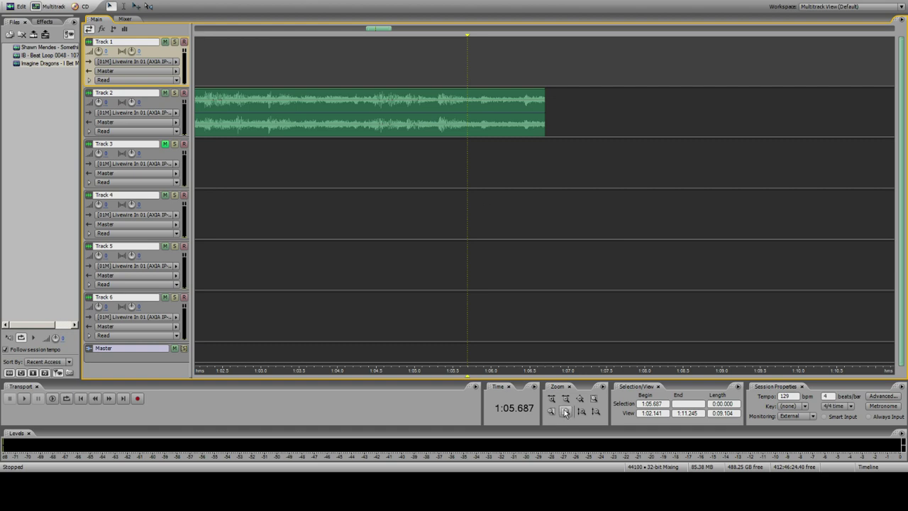
Step: Move the trimmed I Bet My Life clip to the start of the session on Track 2
click(566, 400)
click(566, 399)
click(468, 62)
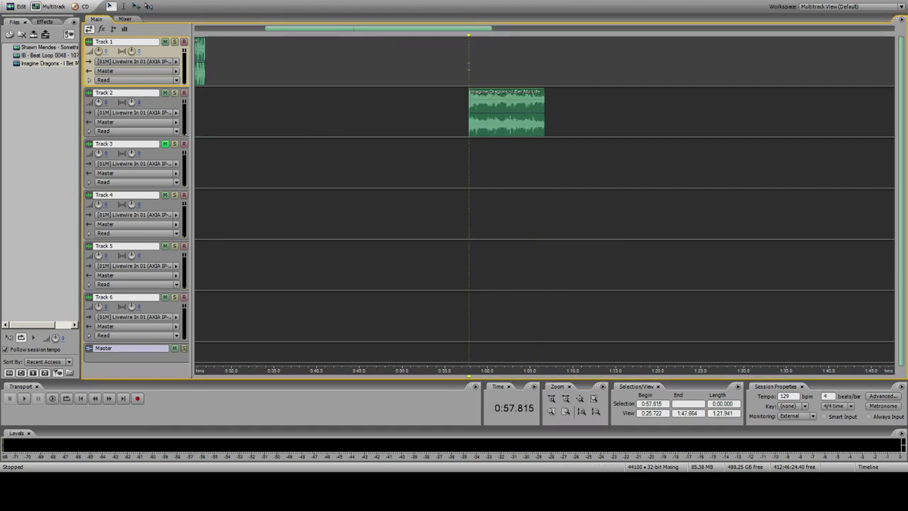
drag(503, 101, 151, 115)
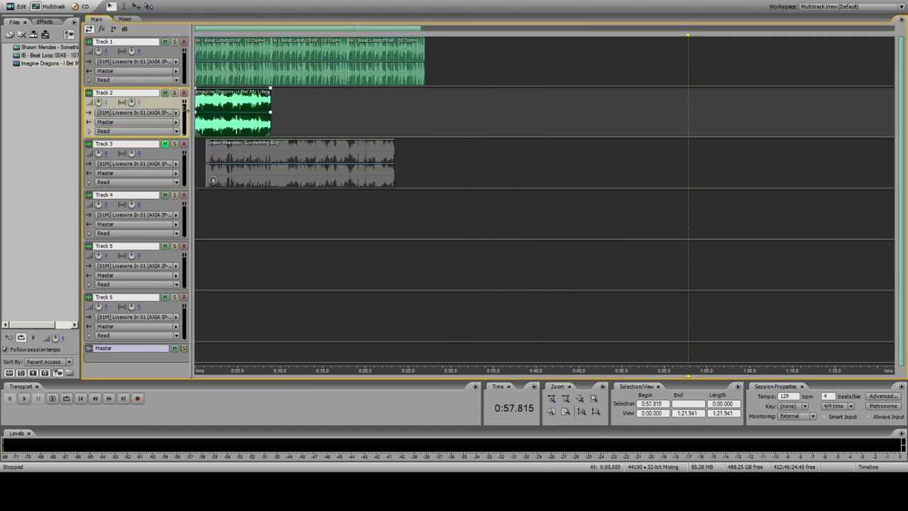
Step: Compare where the I Bet My Life clip and the first beat loop end on the timeline
click(269, 65)
click(552, 414)
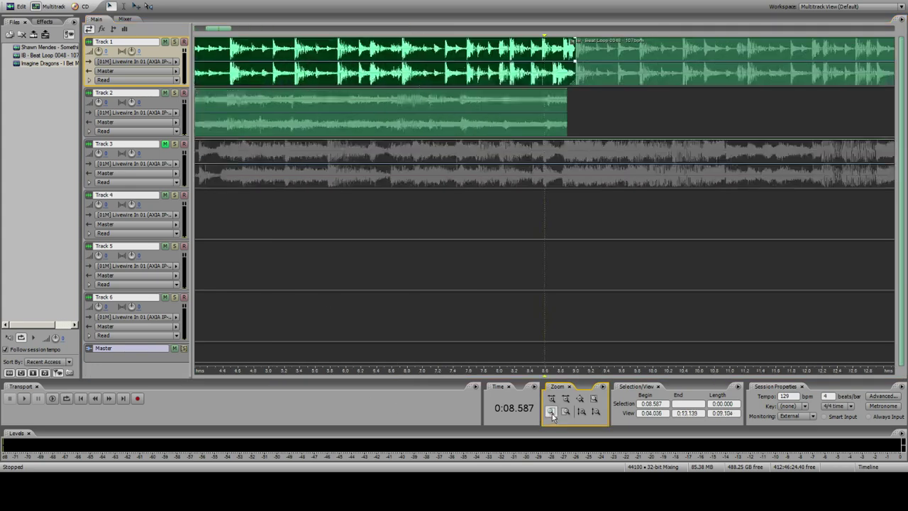
click(552, 414)
click(639, 113)
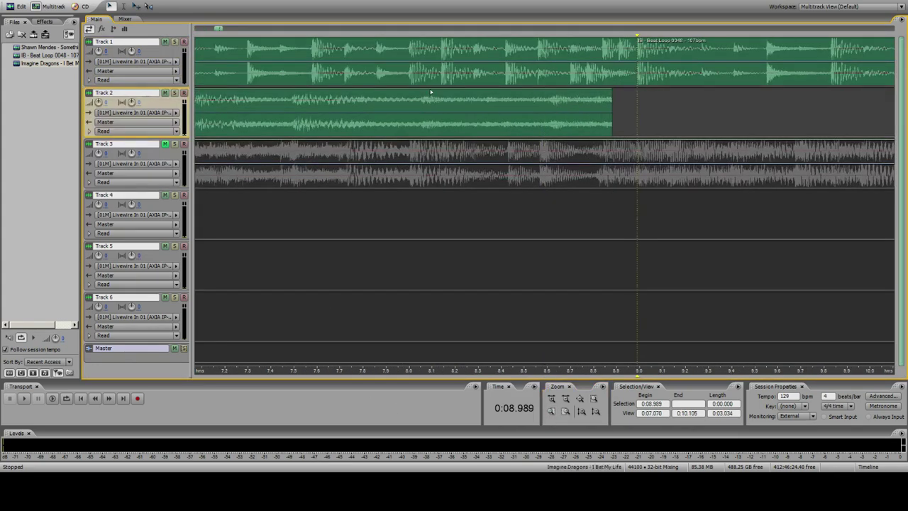
click(376, 107)
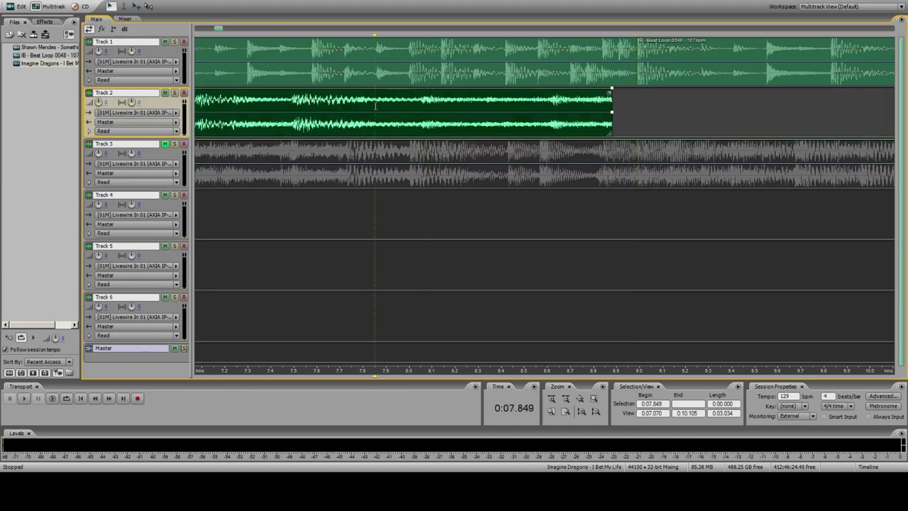
Step: Switch to MixMeister BPM Analyzer, check the tempo of I Bet My Life, and return to the multitrack session
click(150, 483)
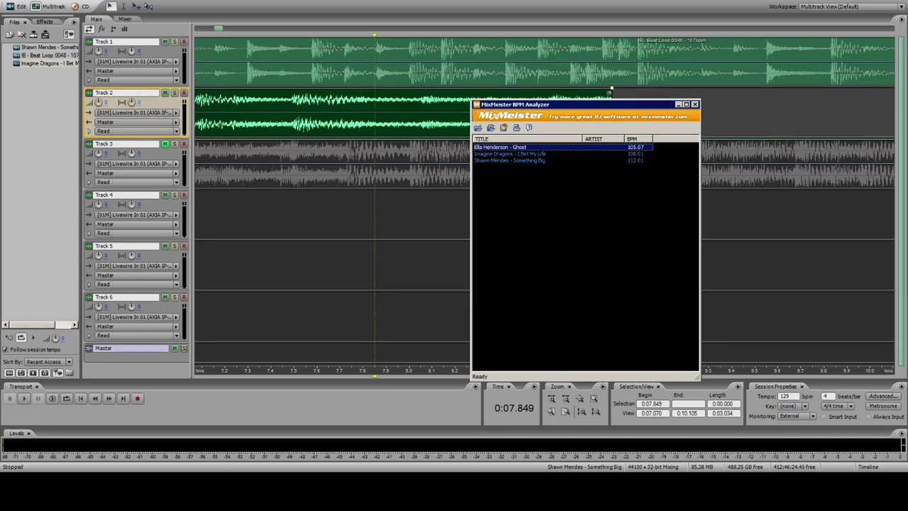
click(511, 154)
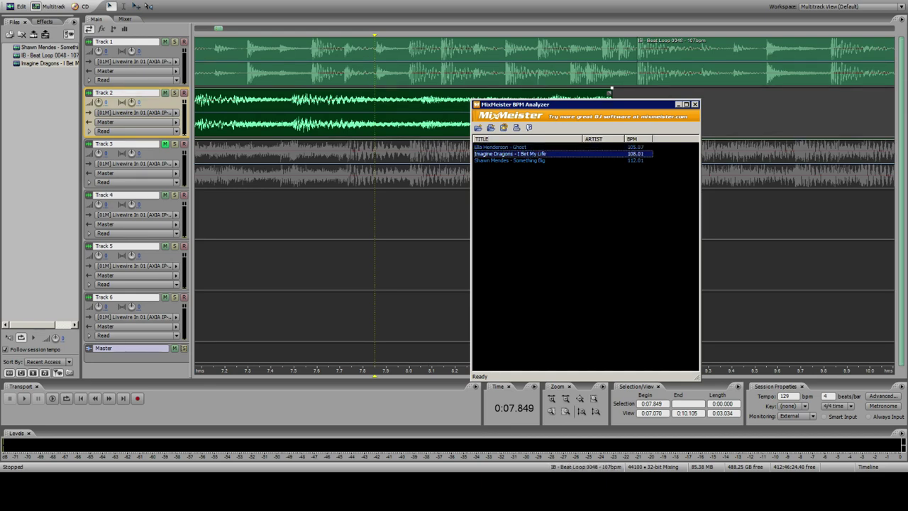
click(613, 71)
Step: Time-stretch the I Bet My Life clip so it ends at about 8.98 s, close to the end of the first beat loop
click(425, 81)
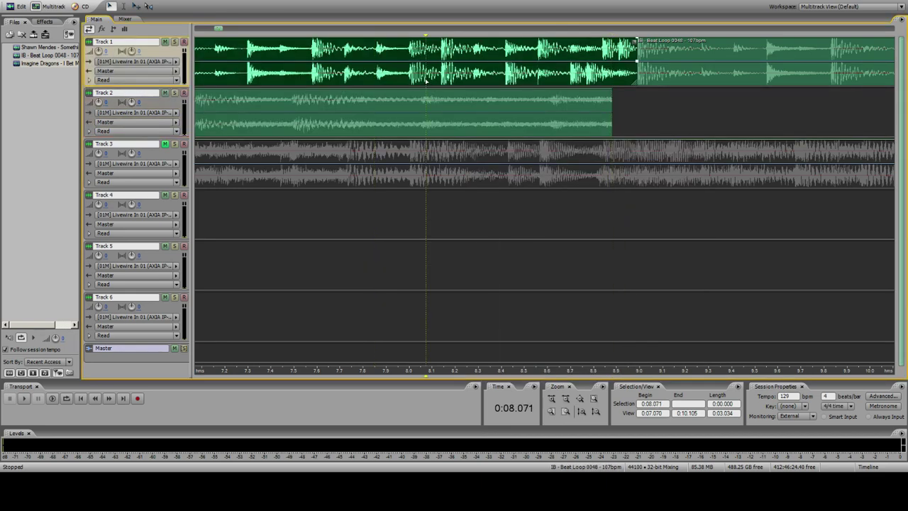
click(433, 75)
click(446, 75)
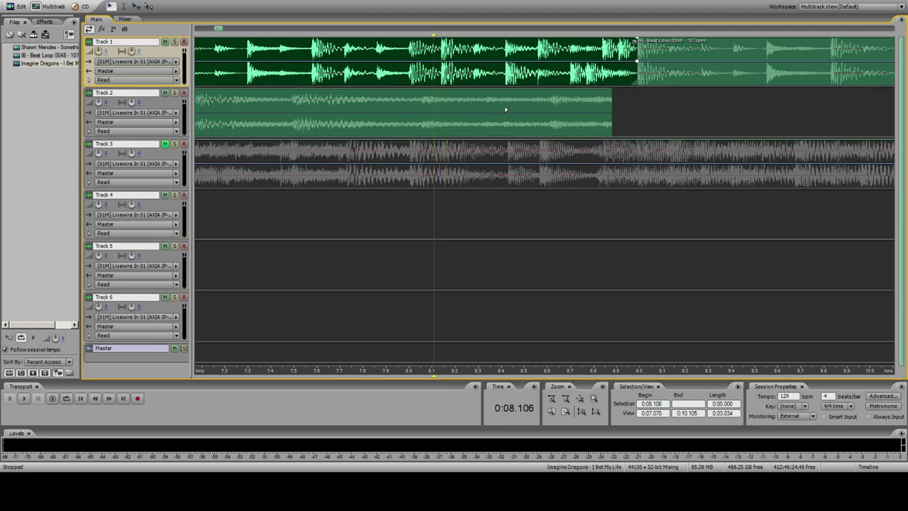
click(610, 120)
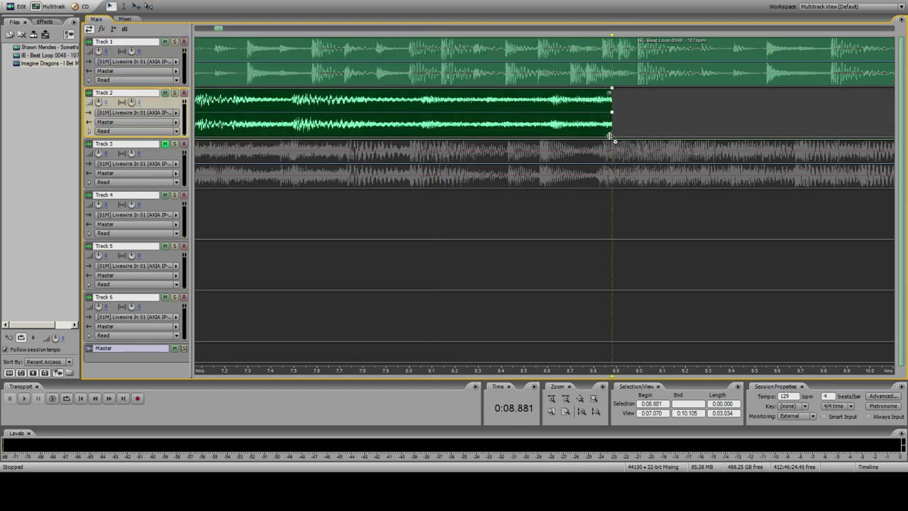
drag(610, 135, 635, 138)
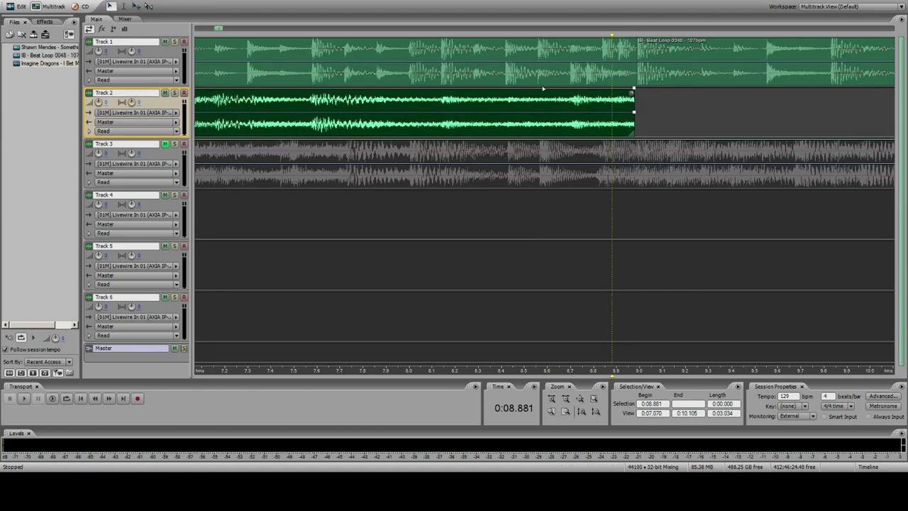
Step: Audition the stretched I Bet My Life clip with the beat loop from the start, stop playback, and return the cursor to the start
click(579, 399)
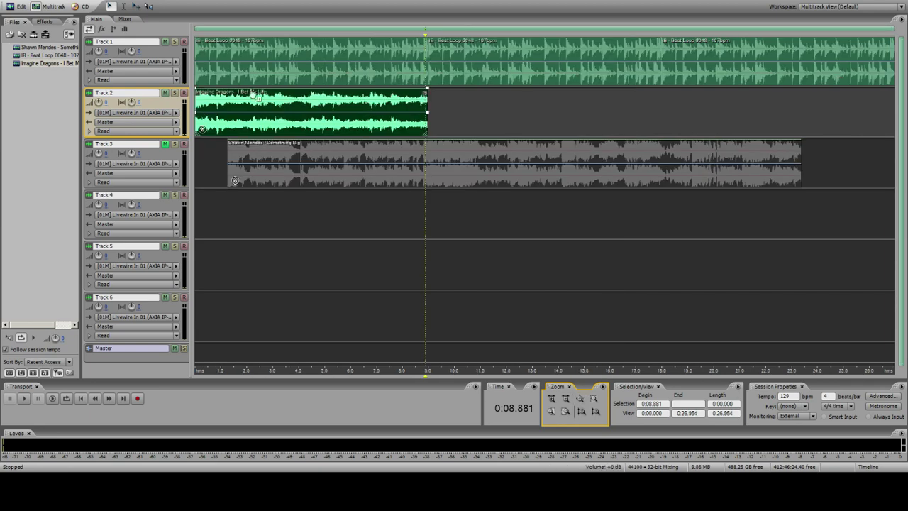
click(196, 54)
key(space)
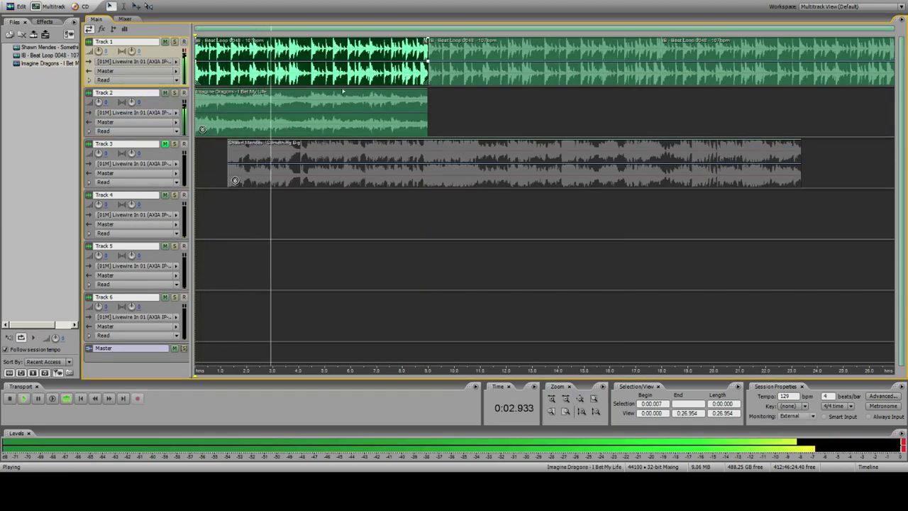
click(311, 74)
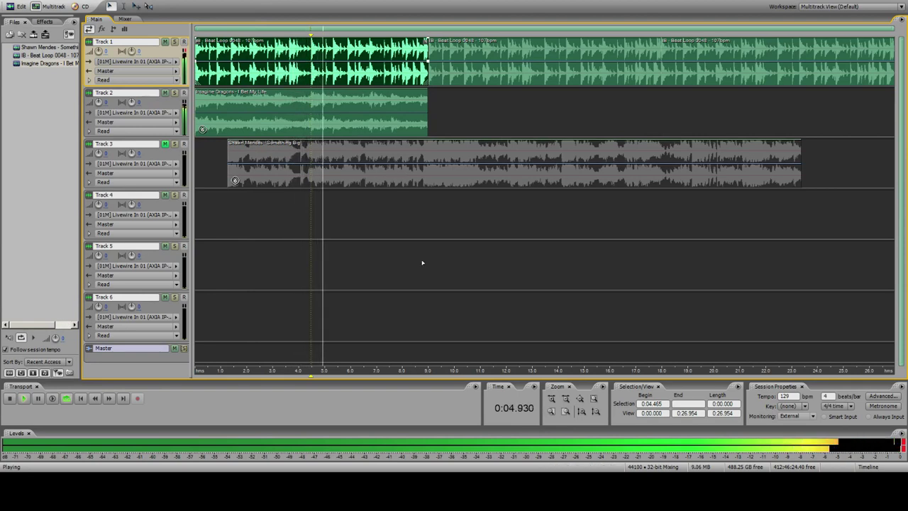
key(space)
click(202, 104)
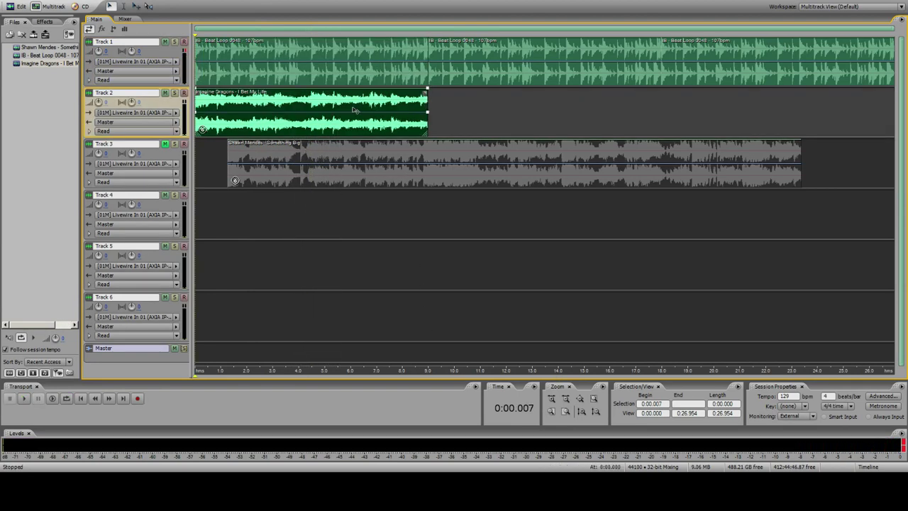
Step: Move the I Bet My Life clip from Track 2 down to Track 4, starting at about 22 s
drag(356, 110, 670, 190)
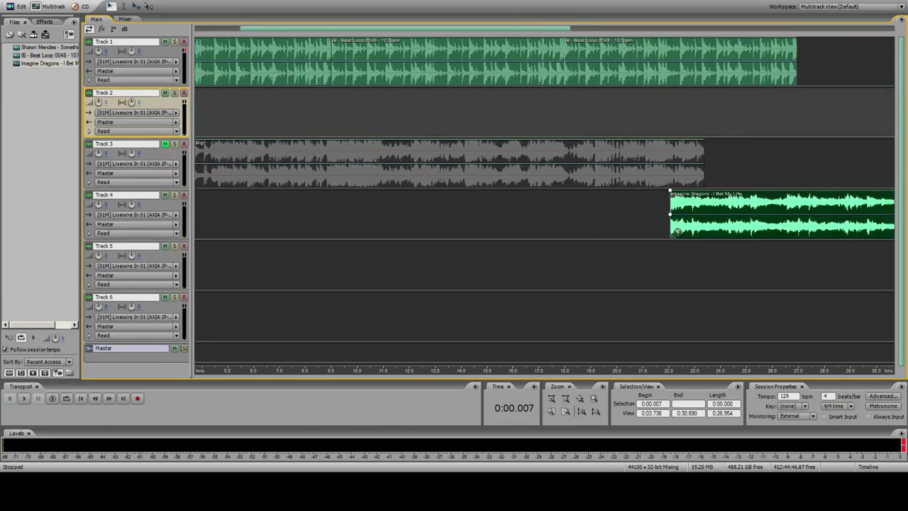
click(565, 398)
Step: Open Something Big in the edit view, inspect its full waveform, and return to the multitrack session
double_click(334, 162)
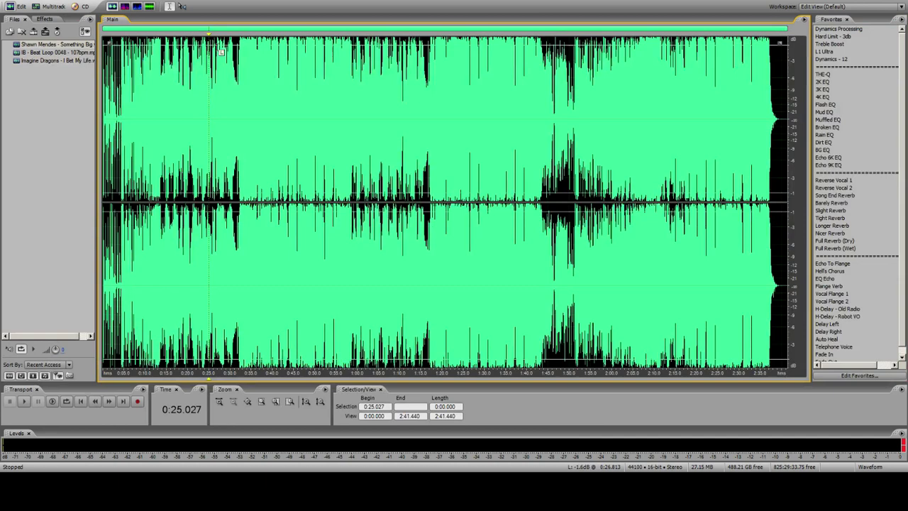
click(223, 53)
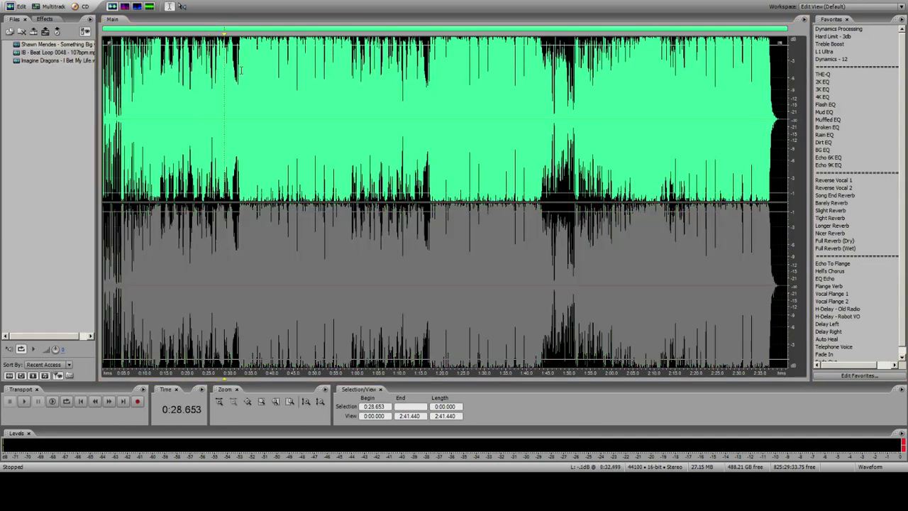
click(283, 85)
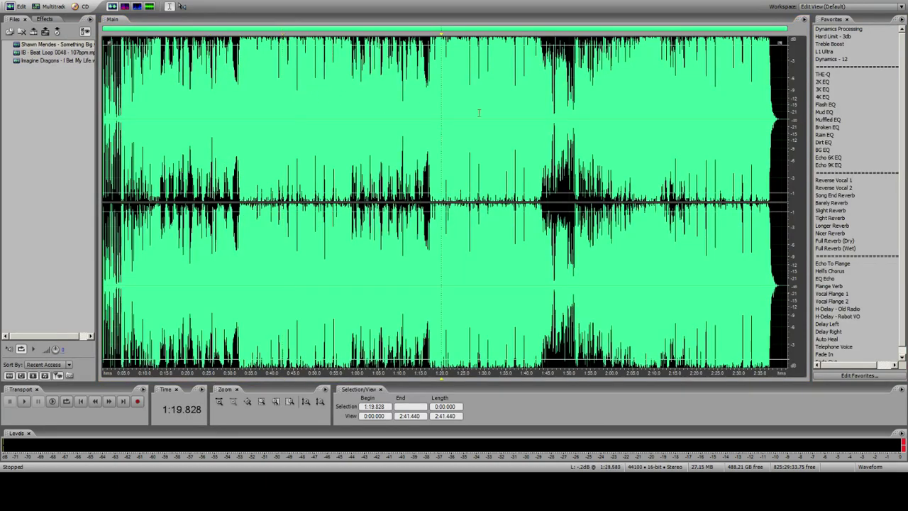
click(44, 8)
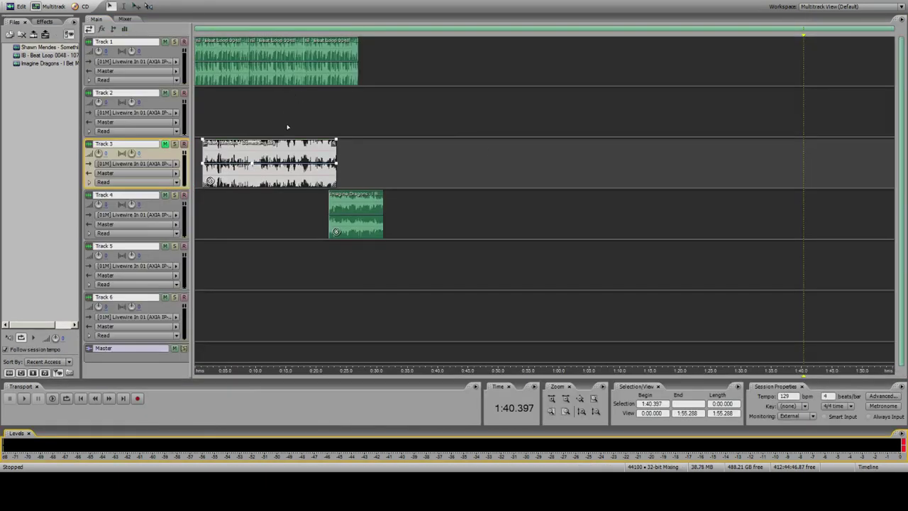
Step: Extend the Something Big clip's end to about 1:51 and move the I Bet My Life clip to Track 5 at about 1:27
drag(337, 150, 872, 127)
click(375, 159)
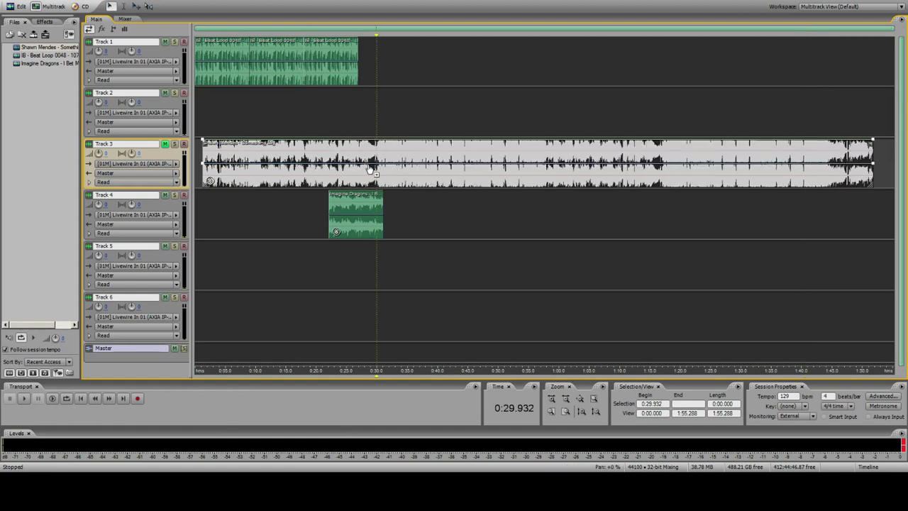
drag(341, 198, 738, 250)
Step: Unmute Track 3 and audition Something Big from about 0:29.7, stopping playback at the end
click(374, 156)
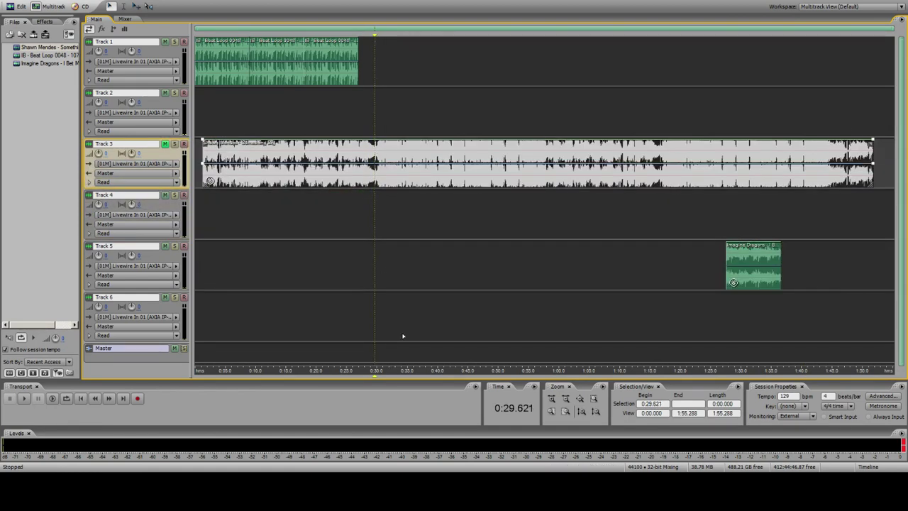
click(566, 412)
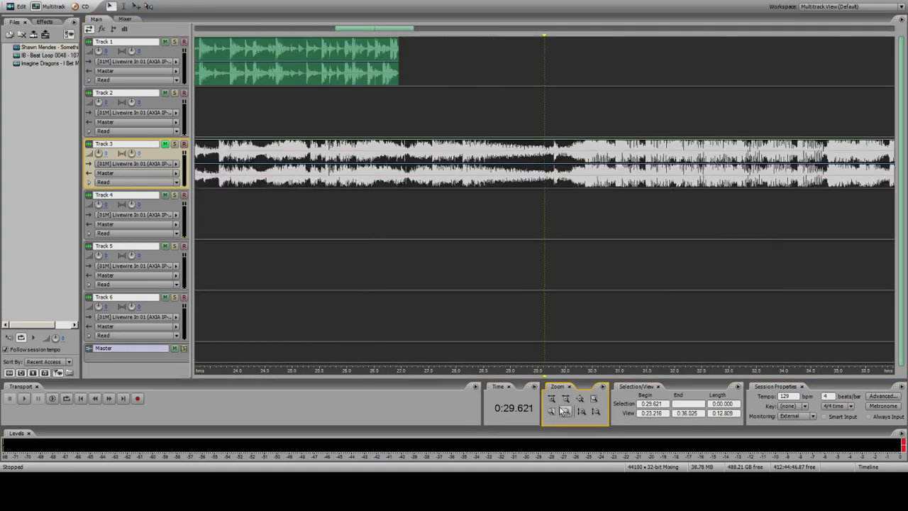
click(164, 144)
key(space)
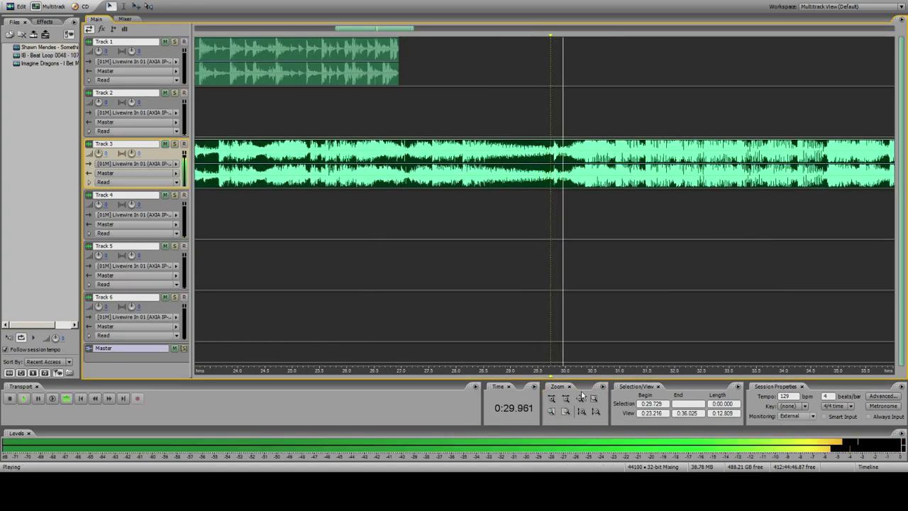
click(565, 399)
click(565, 399)
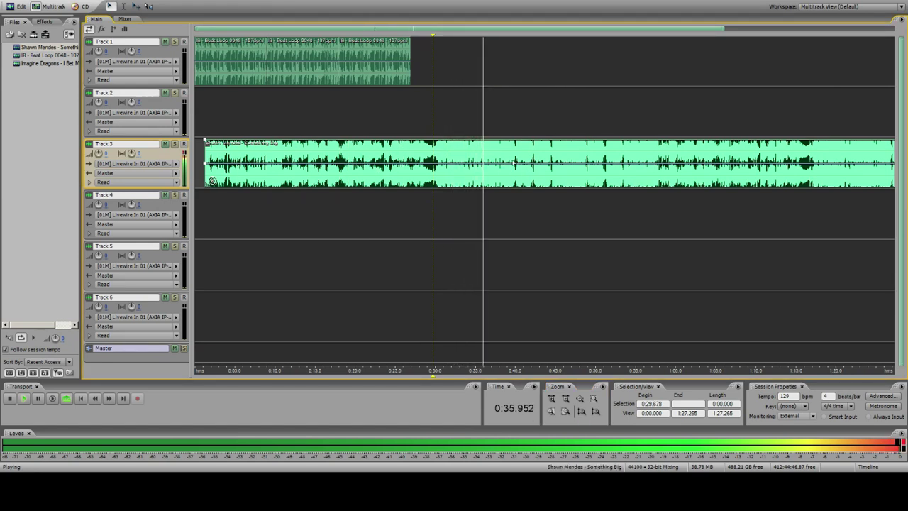
key(space)
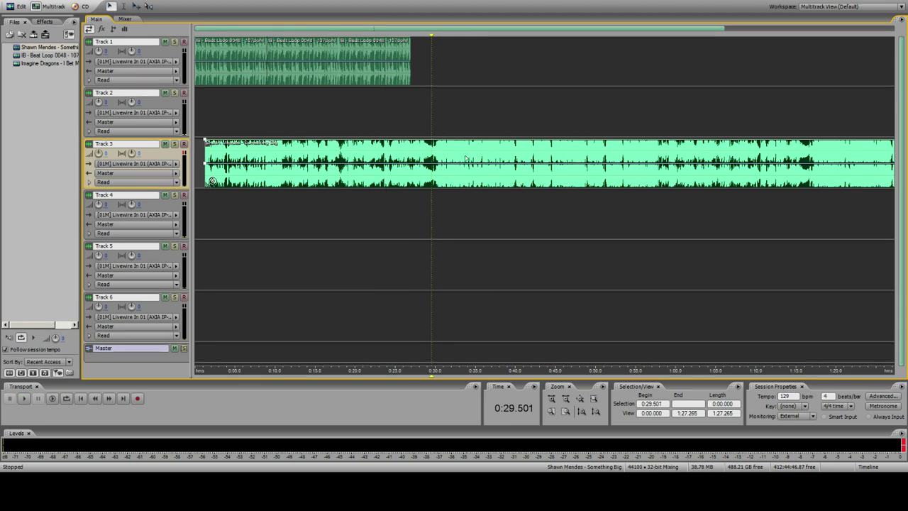
Step: Audition Something Big from about 0:29.4 and again from about 0:38.2 to locate a starting beat
key(space)
click(552, 399)
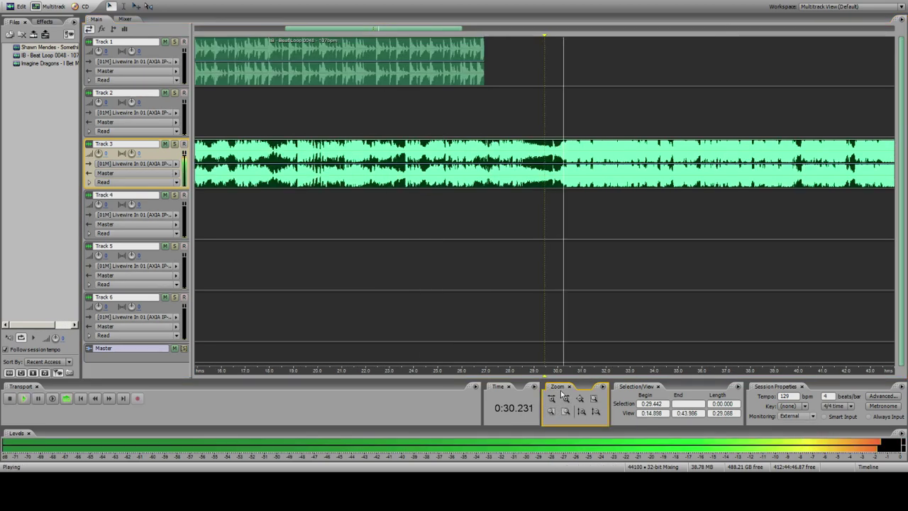
key(space)
click(349, 185)
click(757, 162)
key(space)
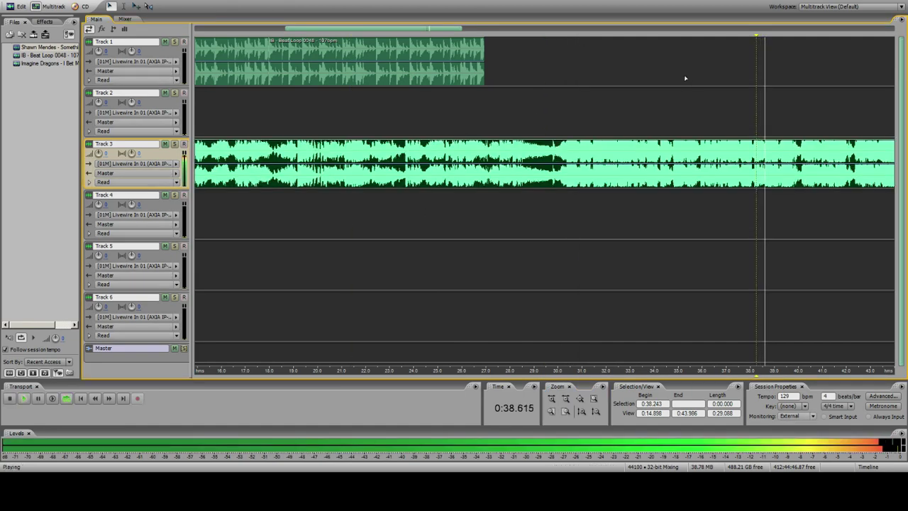
drag(446, 32, 551, 32)
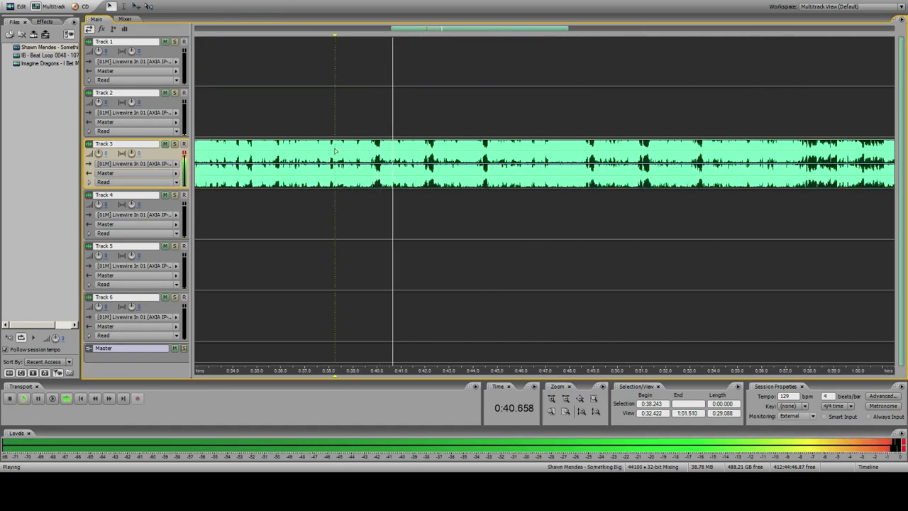
key(space)
Step: Pinpoint the starting beat by ear between 0:37 and 0:39.5 and split the Something Big clip at 0:39.276
click(552, 411)
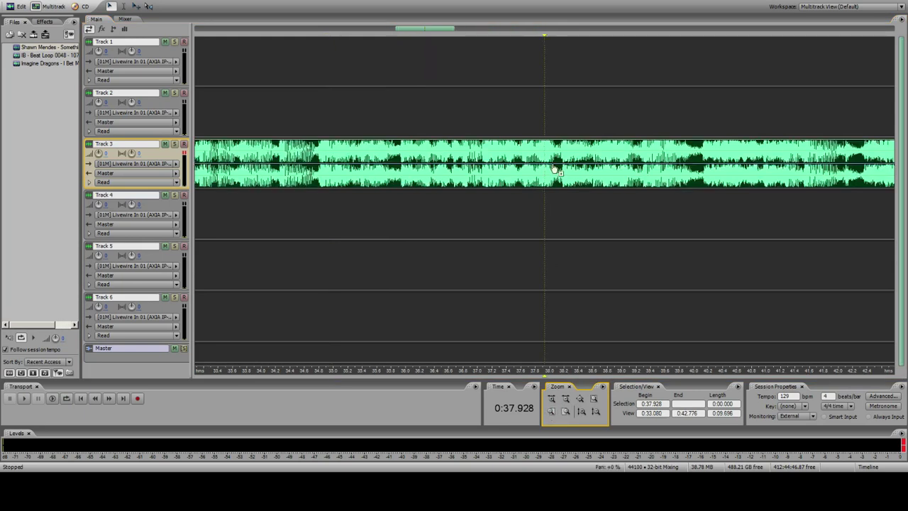
click(495, 154)
key(space)
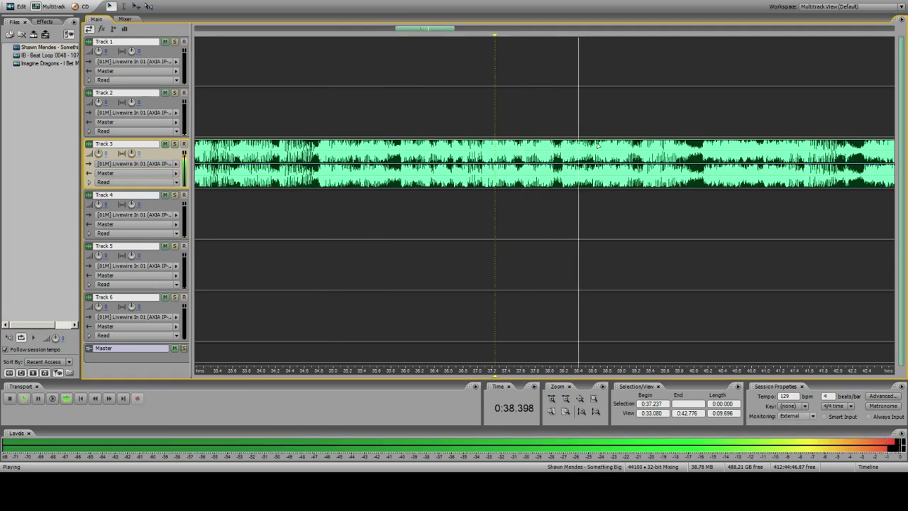
key(space)
click(642, 162)
key(space)
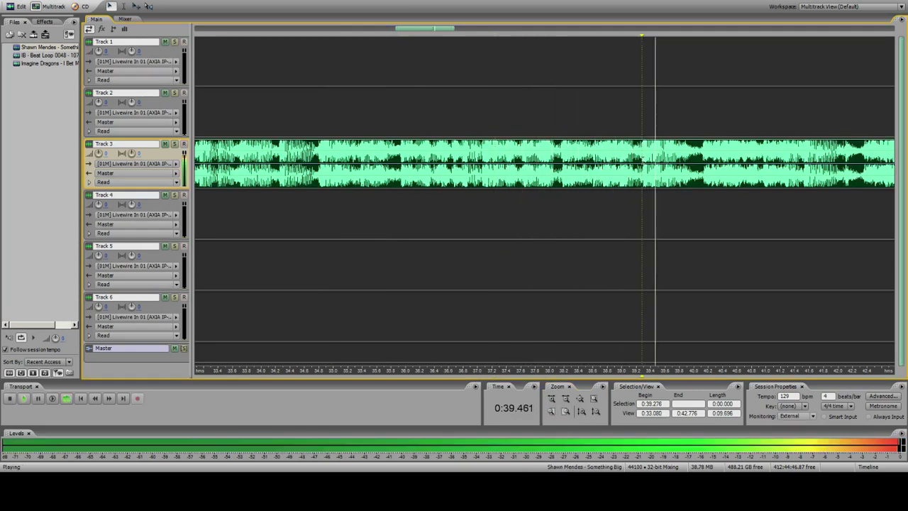
key(space)
key(ctrl+k)
Step: Delete the part of Something Big before the split and move the remaining section to the start of Track 2
click(598, 160)
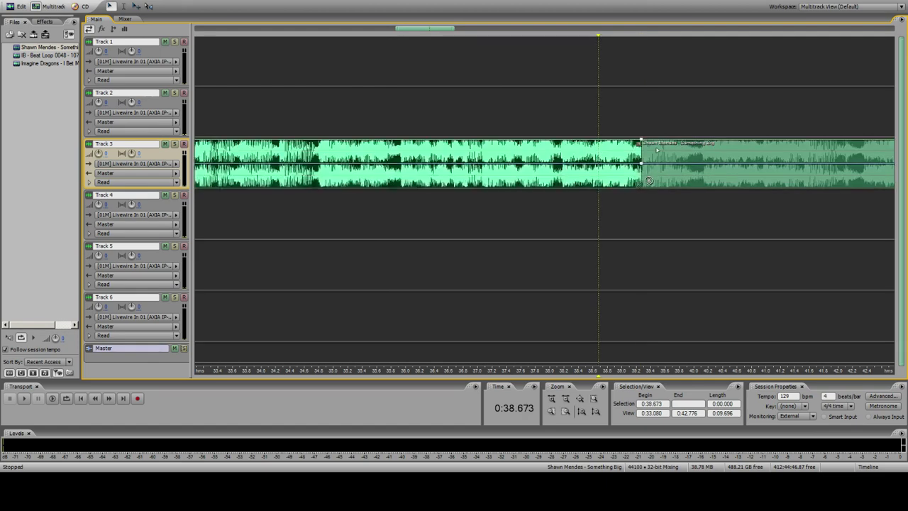
key(Delete)
drag(688, 161, 90, 133)
drag(202, 130, 202, 129)
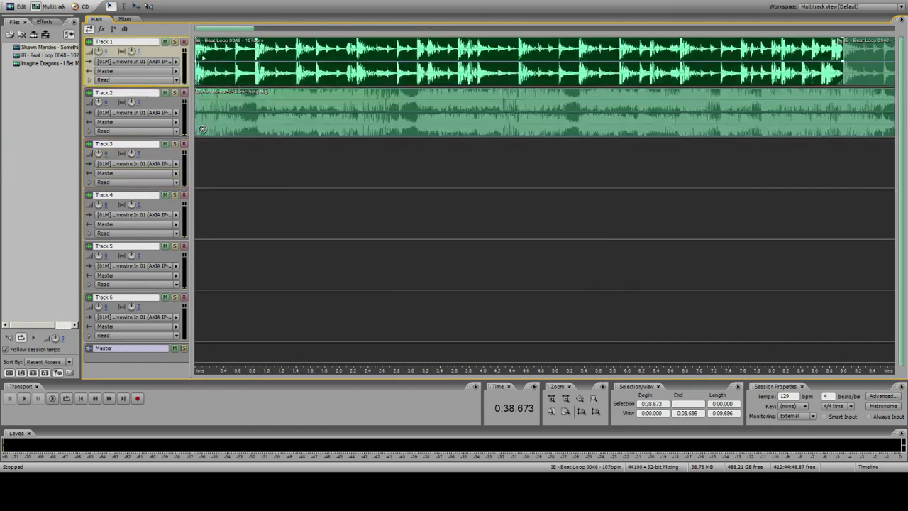
Step: Audition the trimmed Something Big clip with the beat loop from the session start and stop playback
key(Home)
key(space)
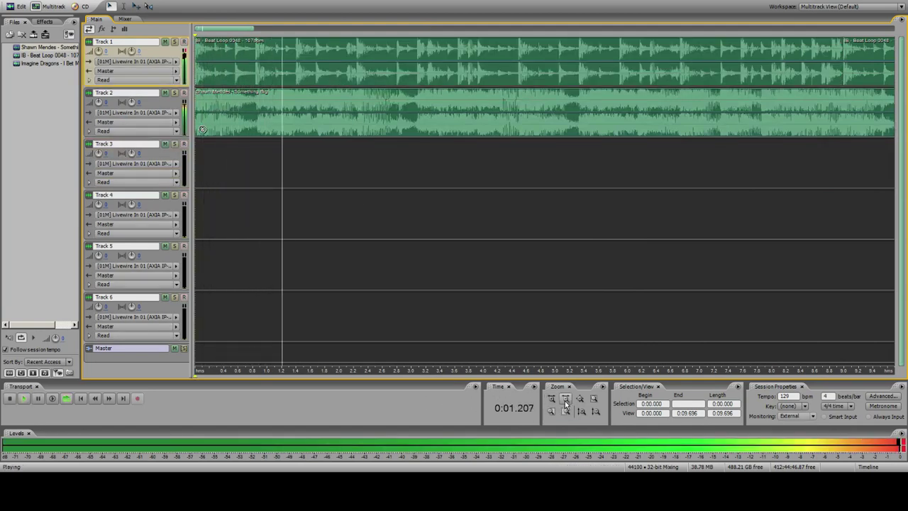
click(566, 399)
click(285, 74)
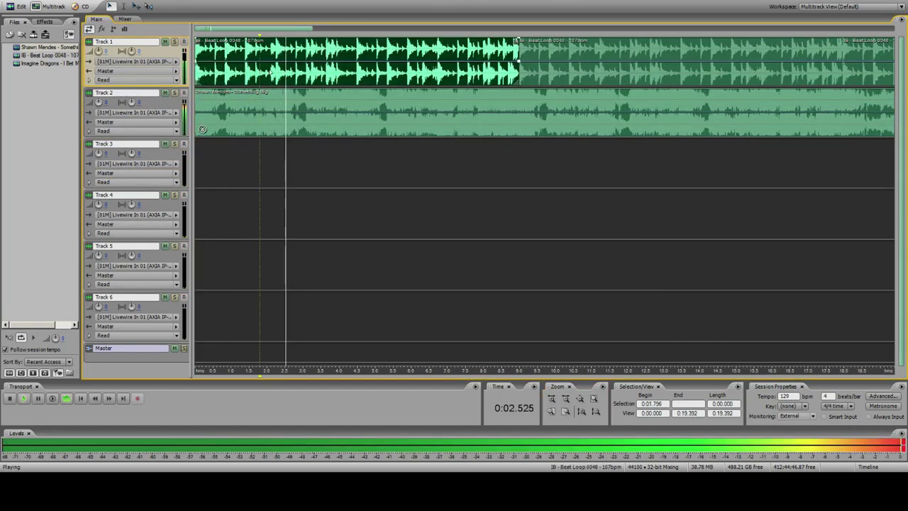
click(260, 74)
click(277, 148)
key(space)
Step: Check where the end of the first beat loop falls within the Something Big clip on Track 2
click(274, 78)
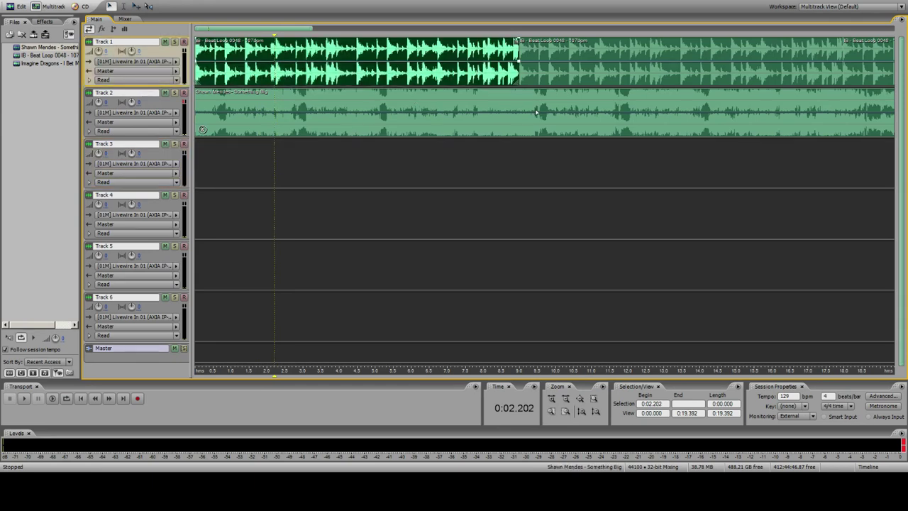
click(566, 399)
click(566, 400)
click(301, 57)
click(272, 60)
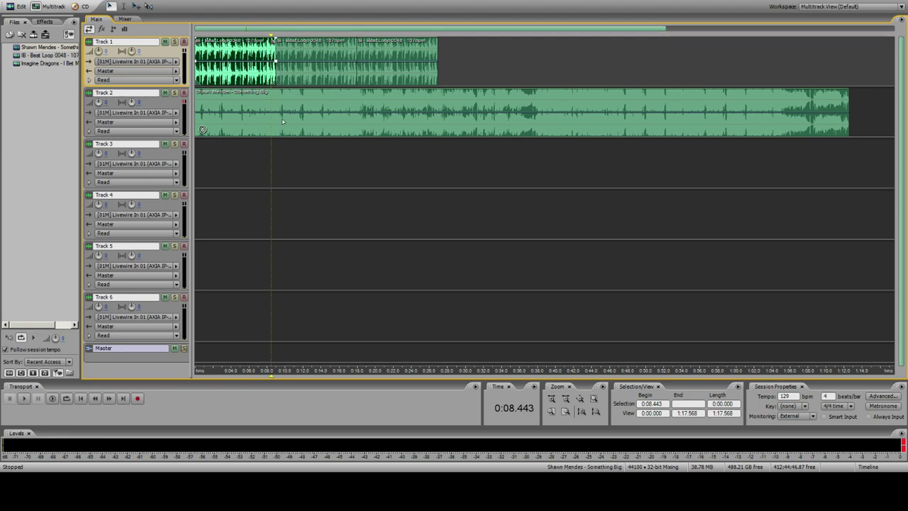
click(273, 107)
click(567, 412)
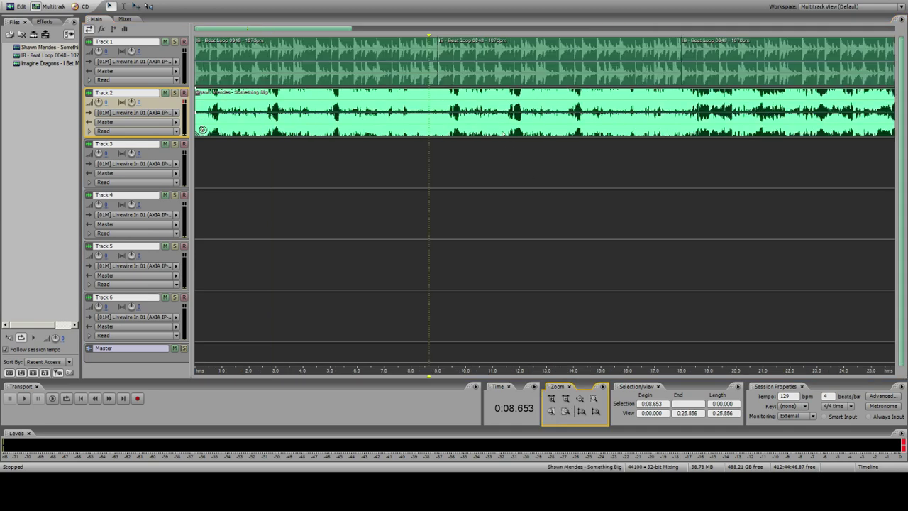
Step: Audition Something Big from about 5.3 s and split the Track 2 clip at 6.459 s
click(339, 119)
key(space)
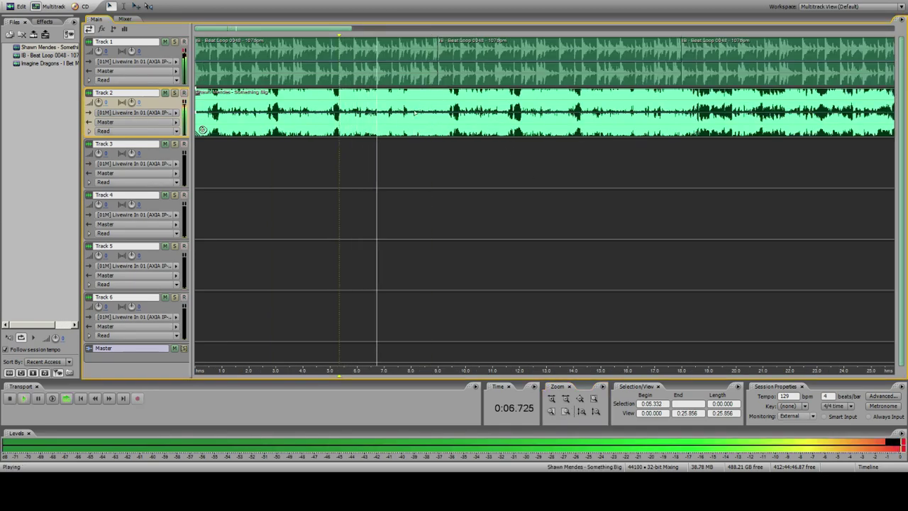
key(space)
click(375, 100)
click(568, 412)
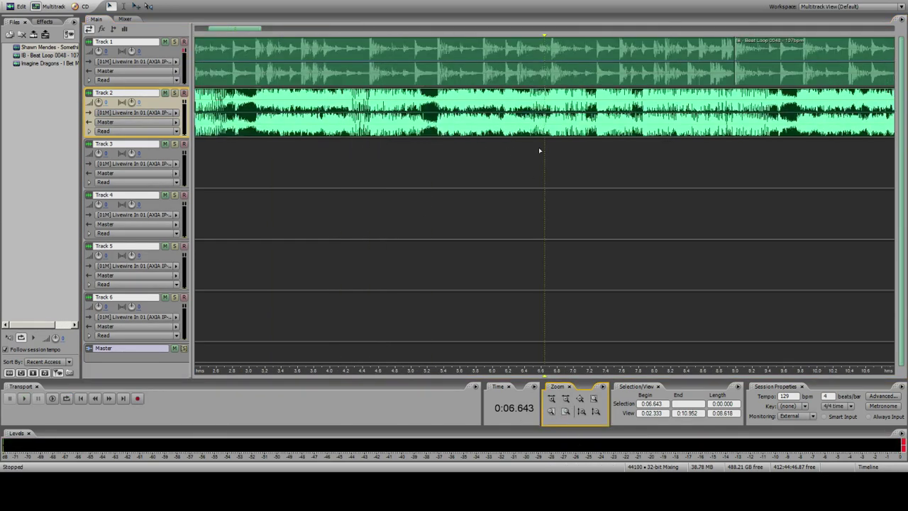
click(529, 149)
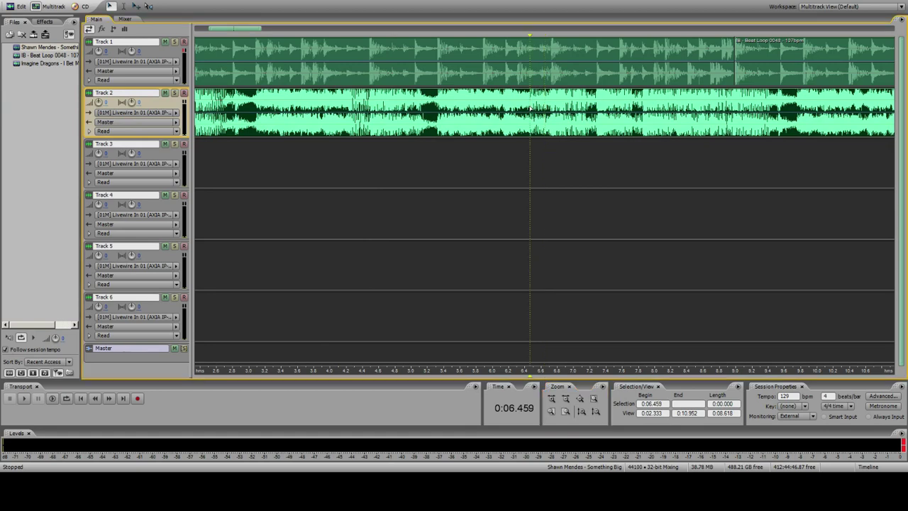
key(ctrl+k)
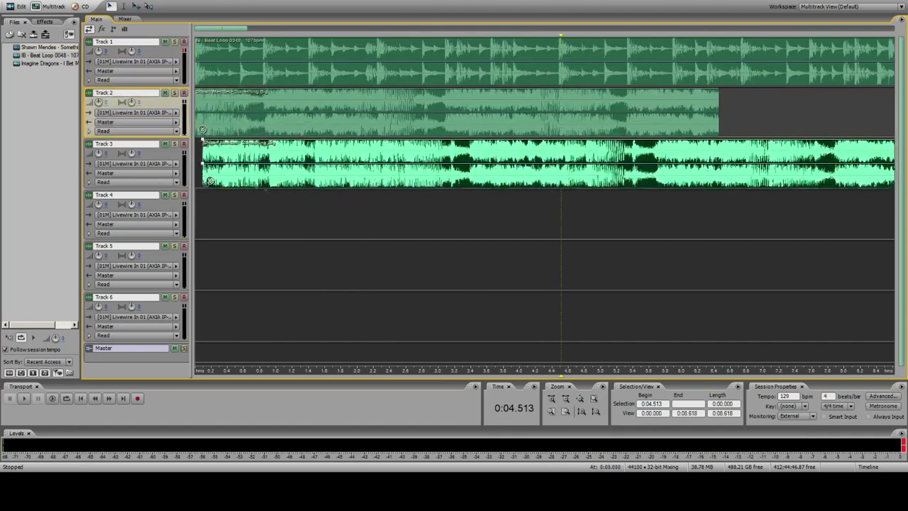
Step: Place the second Something Big section on Track 3 starting at about 2.0 s, with a volume fade-in ending at about 2.25 s
drag(251, 176, 406, 176)
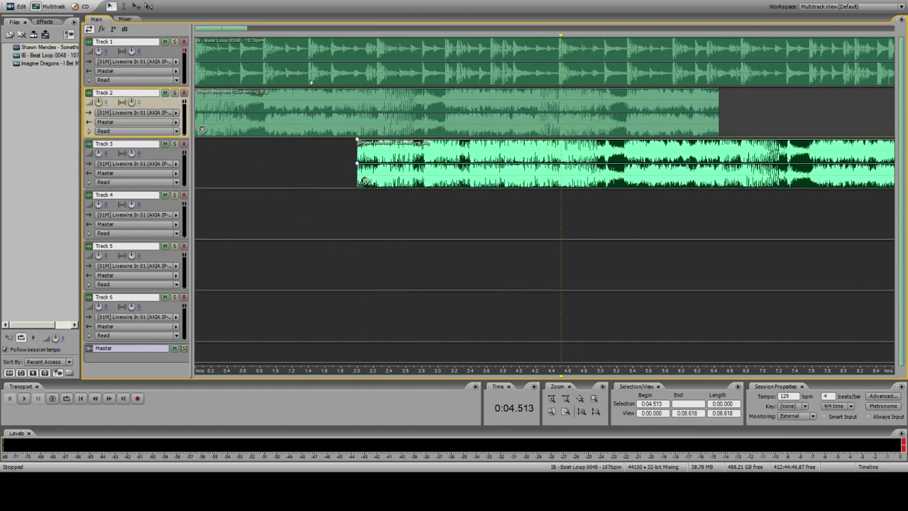
click(195, 65)
click(358, 140)
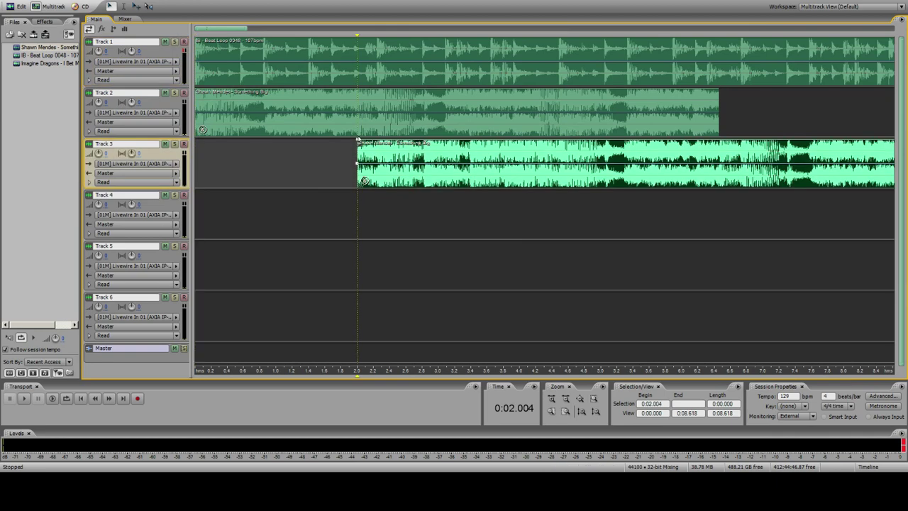
click(382, 134)
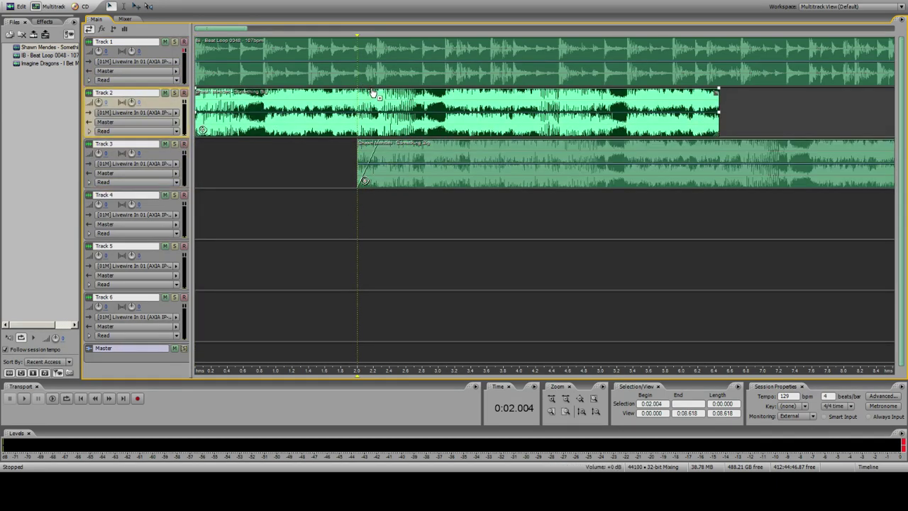
Step: Fade the Track 2 Something Big section's volume to silence between about 2.2 and 2.3 s and keep it silent to its end
drag(380, 93, 380, 139)
click(336, 122)
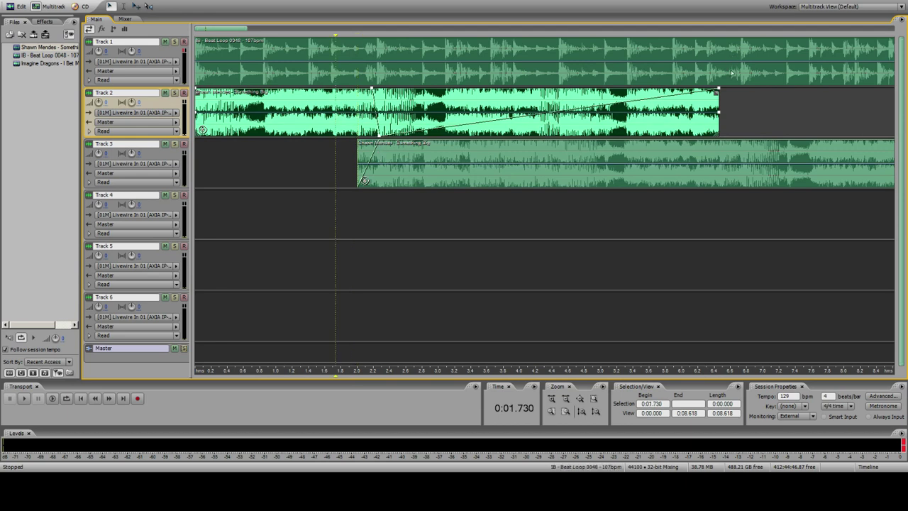
drag(718, 91, 734, 234)
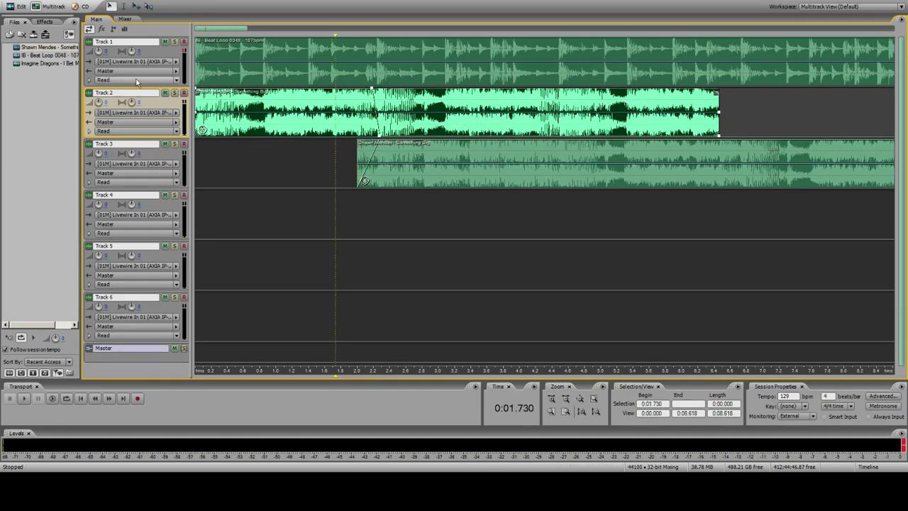
Step: Play the mix from the start to about 4.5 s to check the crossfade between Tracks 2 and 3
click(194, 71)
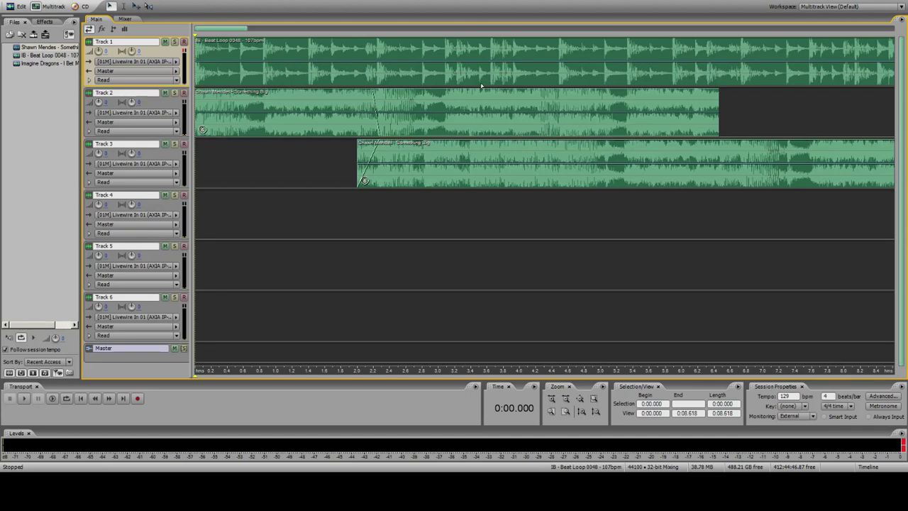
key(space)
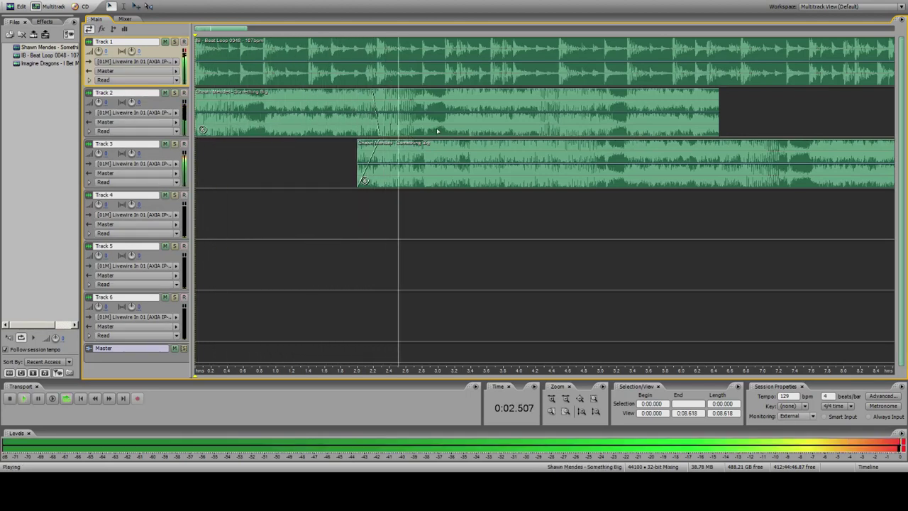
click(368, 64)
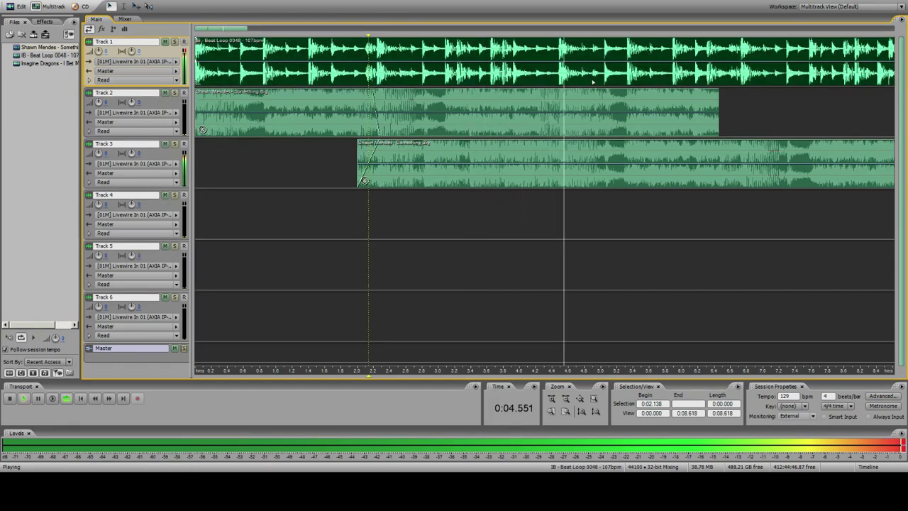
key(space)
click(557, 72)
Step: Nudge the Track 3 Something Big section to start at about 1.98 s, lining its beats up with the beat loop
click(565, 412)
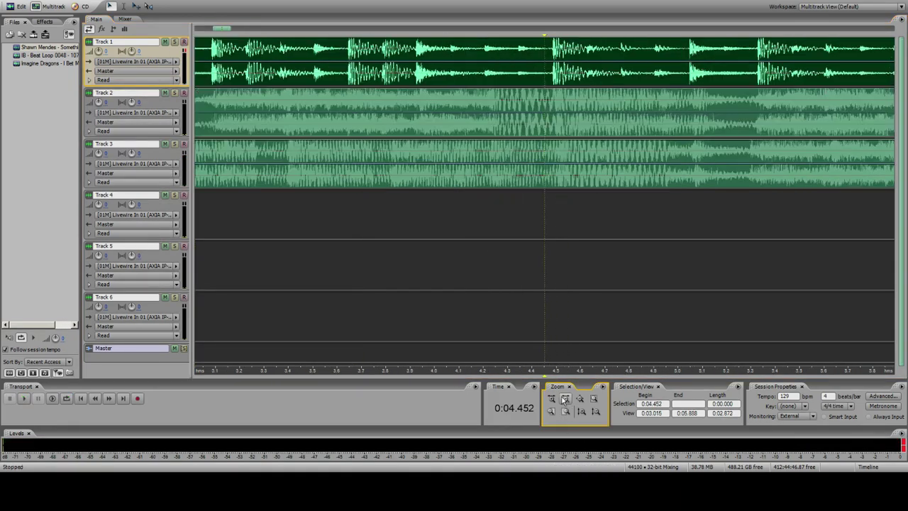
drag(568, 162, 563, 162)
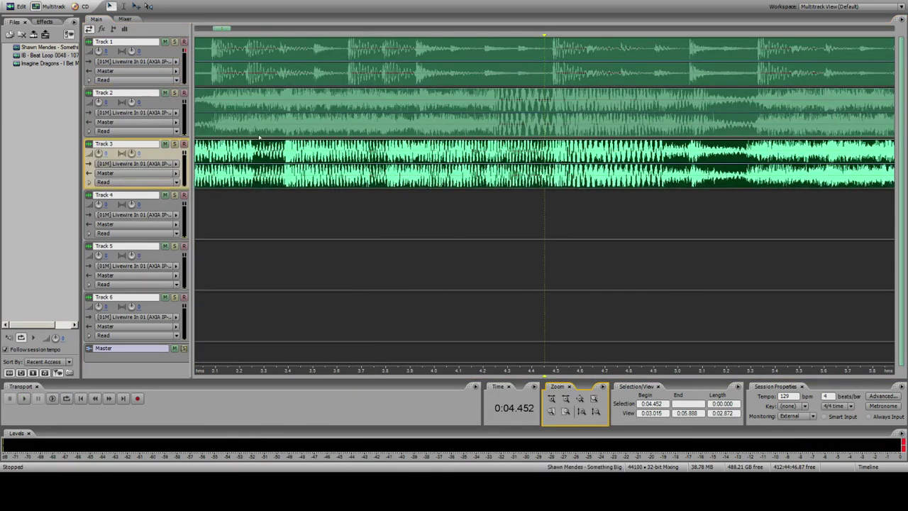
click(693, 158)
click(566, 399)
click(315, 131)
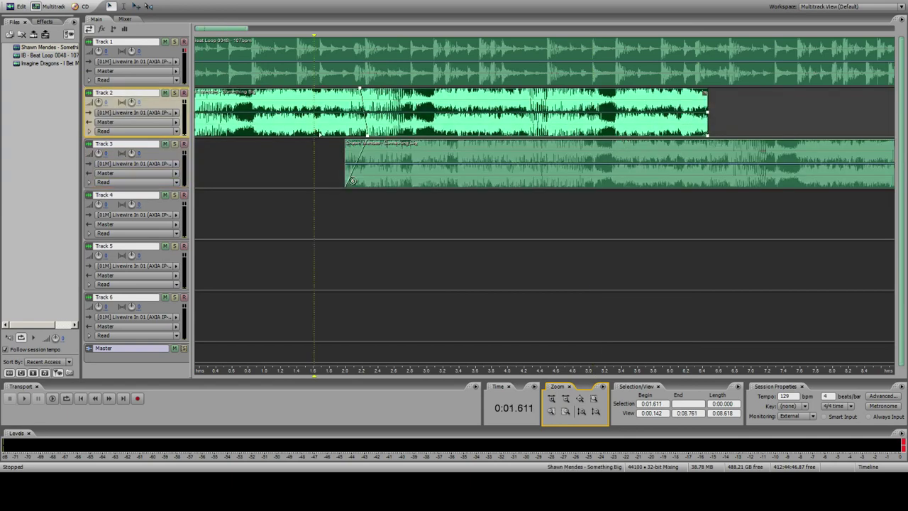
click(362, 58)
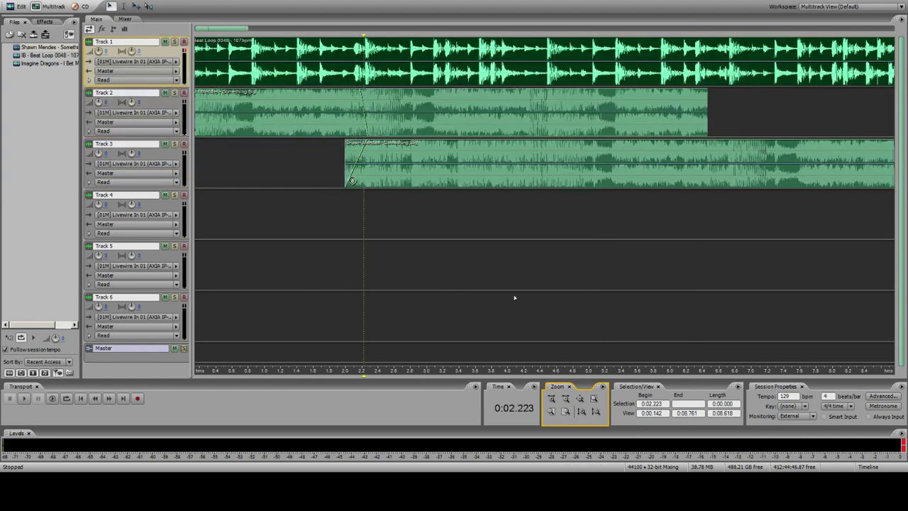
click(587, 409)
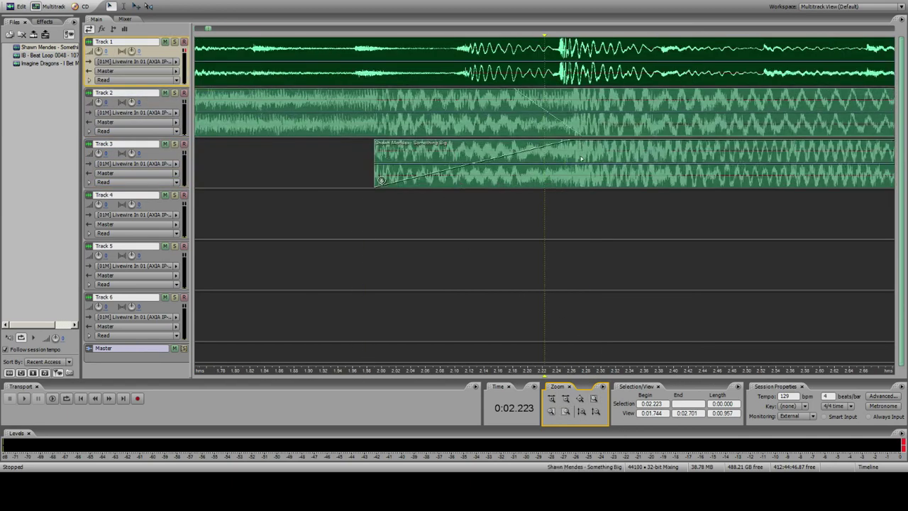
click(581, 161)
click(560, 114)
click(496, 57)
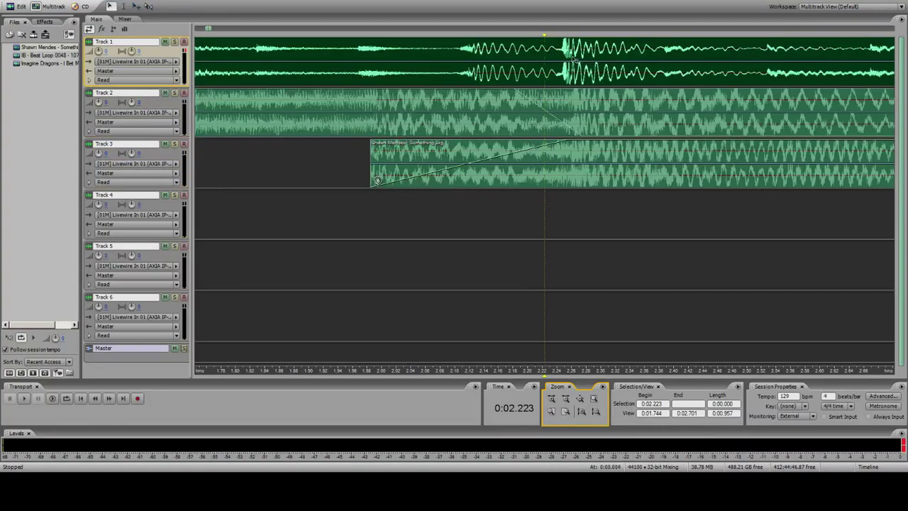
Step: Play the mix again from the start to about 4.5 s to check the Track 3 section's new timing
click(306, 69)
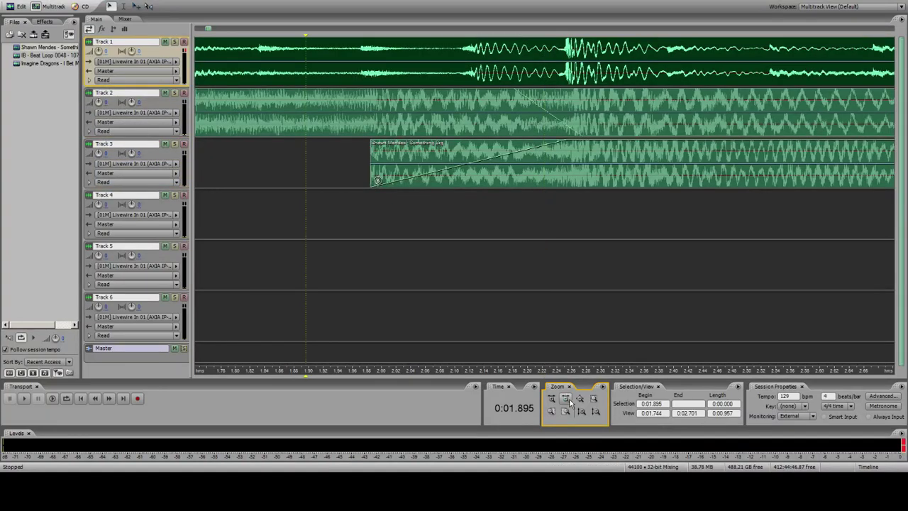
click(566, 400)
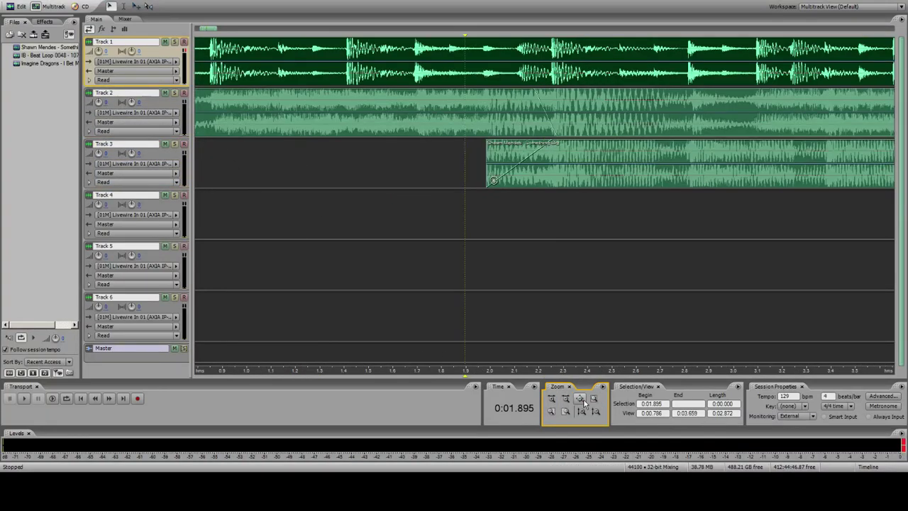
click(595, 399)
click(197, 76)
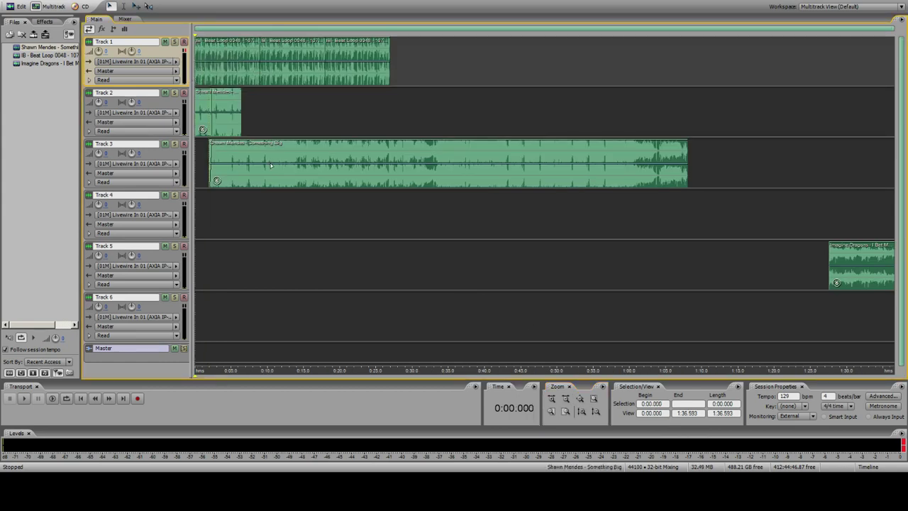
click(567, 413)
key(space)
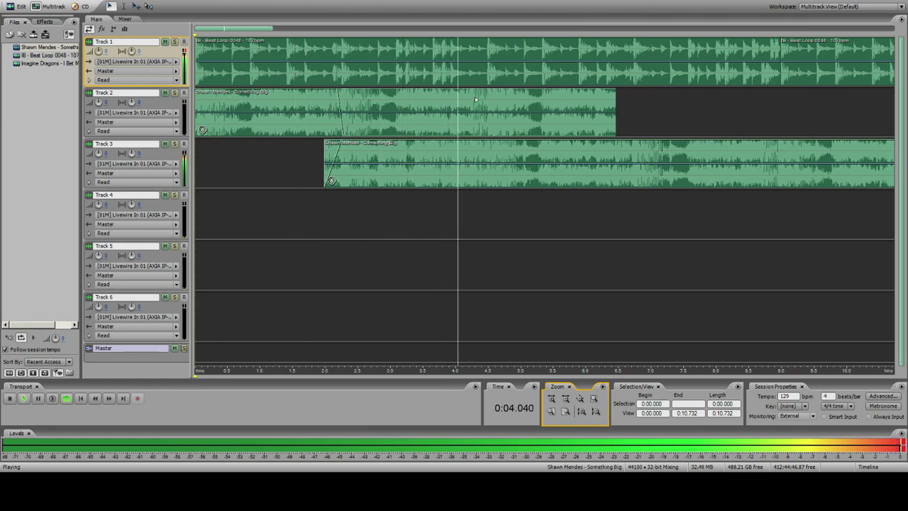
click(490, 69)
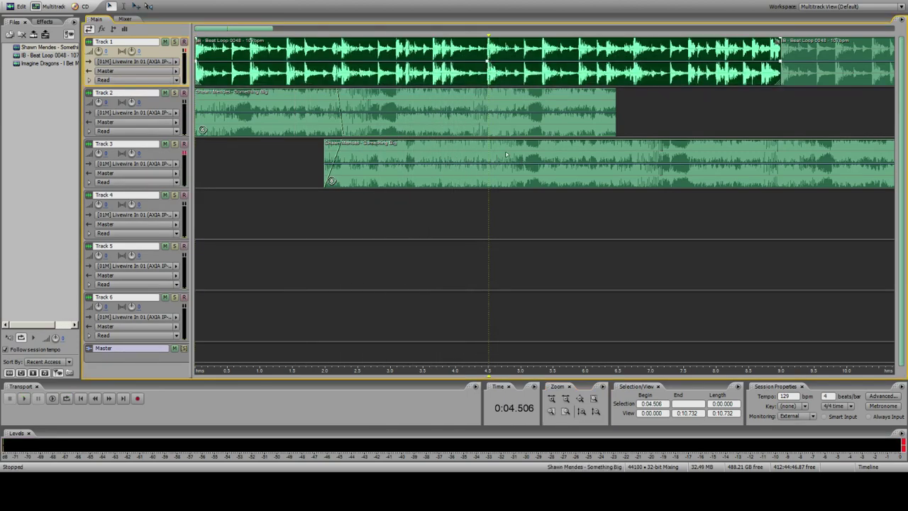
Step: Split the Track 3 Something Big clip at about 5.26 s and delete the part after the split
click(481, 156)
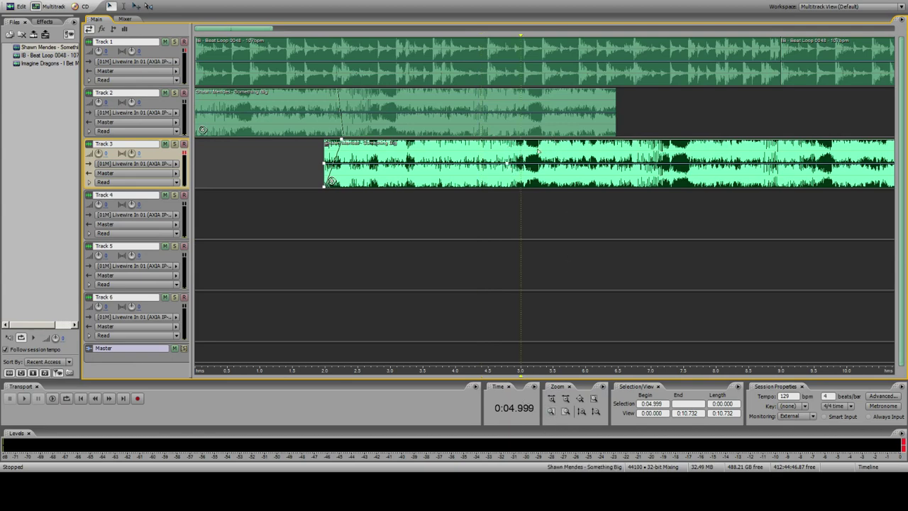
key(ctrl+k)
click(549, 151)
key(Delete)
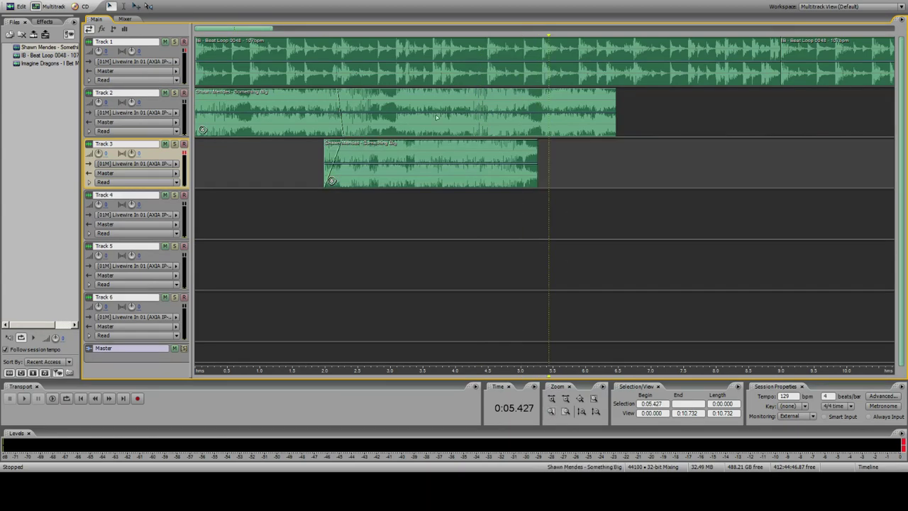
Step: Split the Track 2 Something Big clip at about 3.7 s and delete the part after the split
click(436, 113)
key(ctrl+k)
click(455, 113)
key(Delete)
Step: Move the I Bet My Life clip from Track 5 to Track 2, starting at about 5.6 s
click(249, 64)
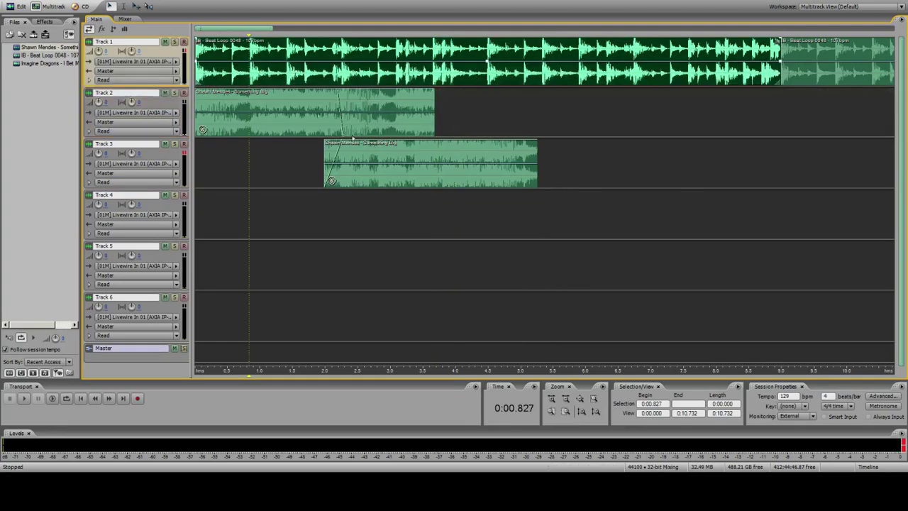
click(579, 398)
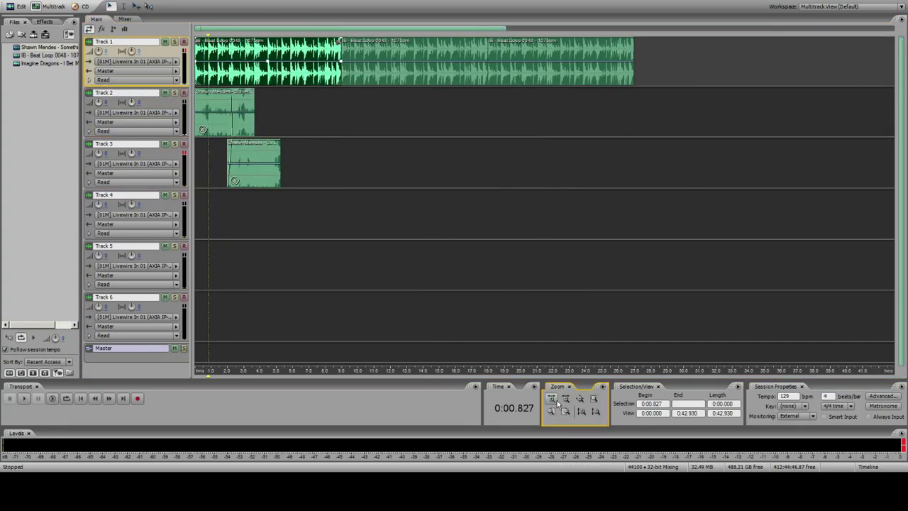
click(553, 398)
click(580, 400)
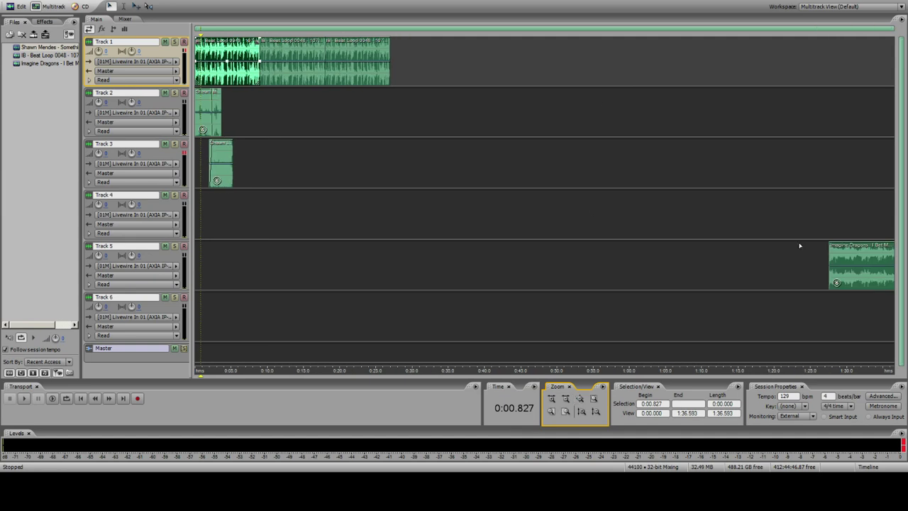
drag(851, 264, 256, 108)
click(235, 47)
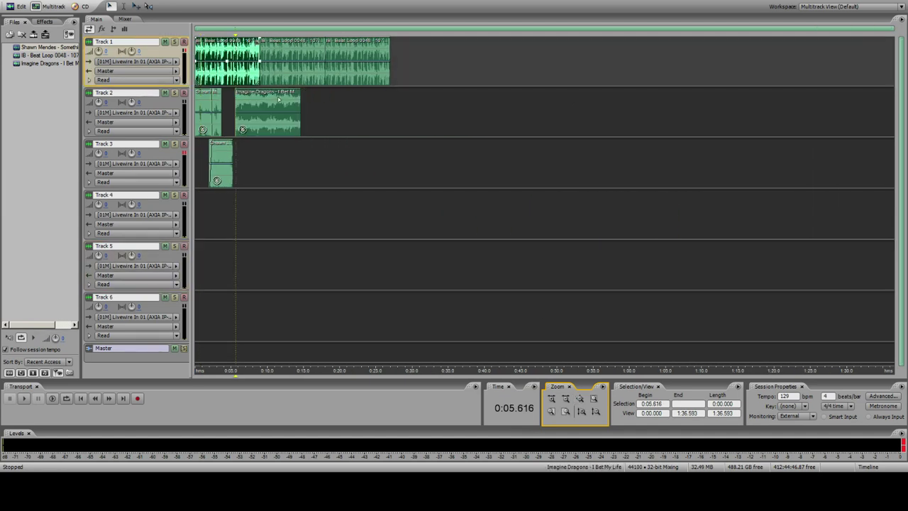
Step: Extend the end of the I Bet My Life clip on Track 2 to about 1:34
click(274, 100)
click(301, 107)
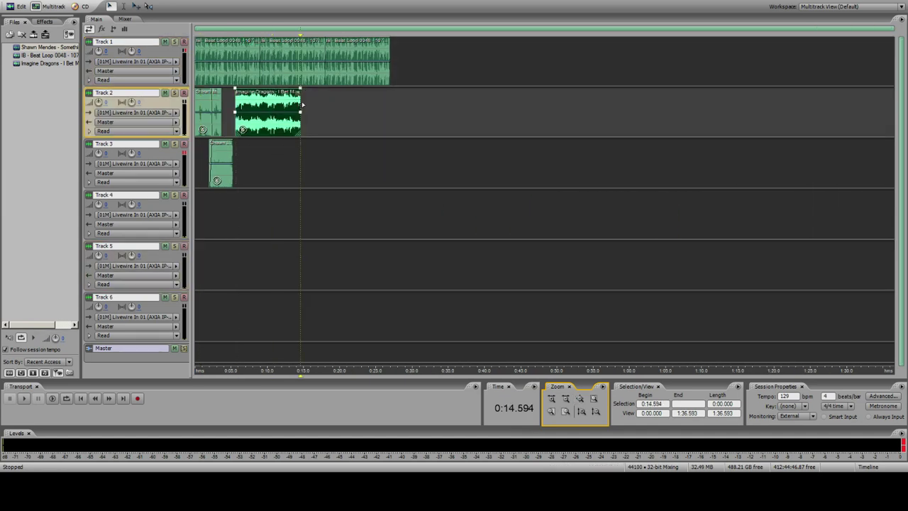
drag(302, 101, 878, 103)
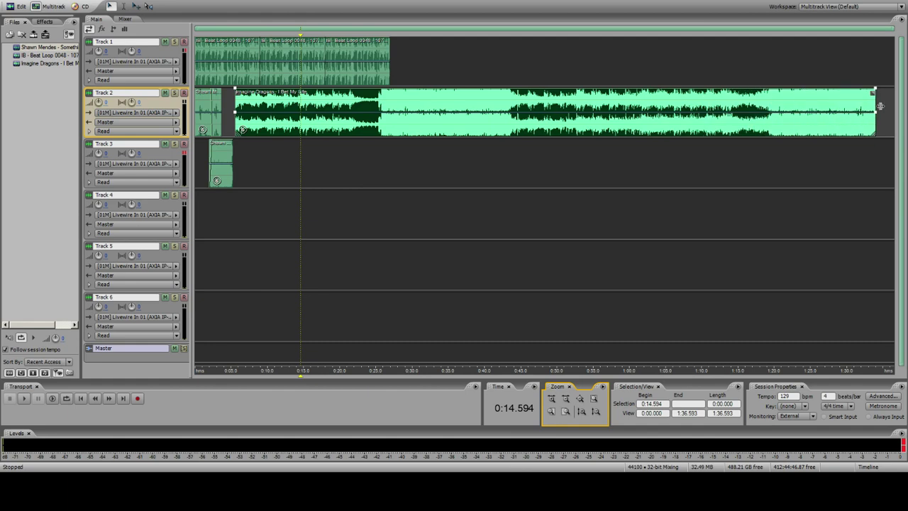
Step: Split the I Bet My Life clip at about 25.4 s, just before the loud section, and delete the part before the split
click(377, 104)
click(561, 412)
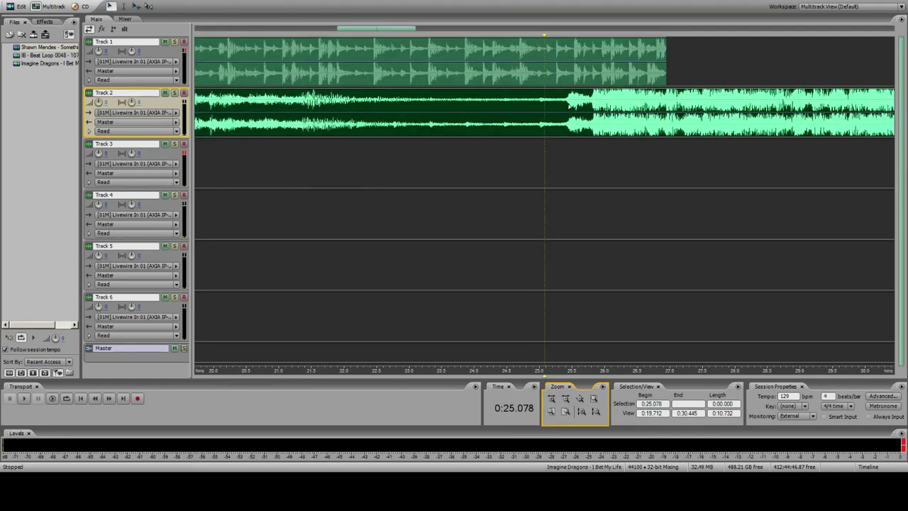
click(564, 104)
key(space)
key(space)
click(527, 120)
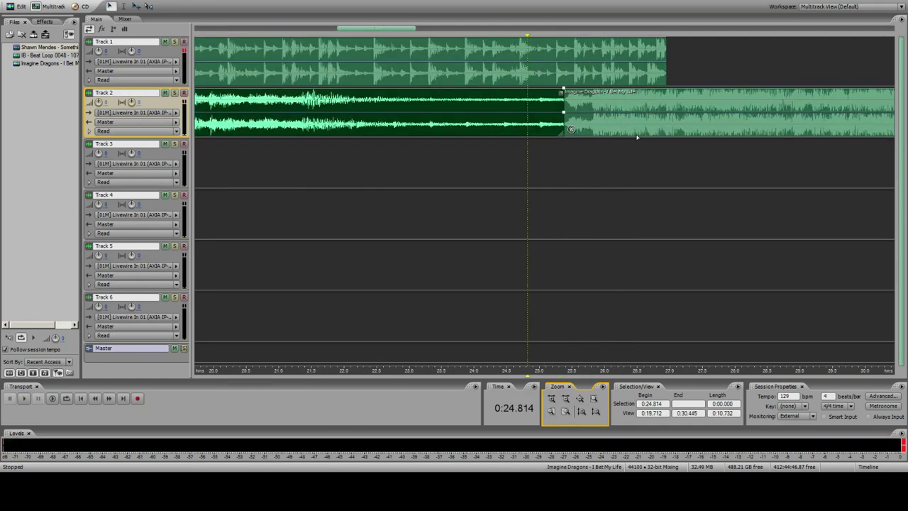
key(Delete)
Step: Place the remaining I Bet My Life section on Track 2 starting at about 4.0 s, auditioning its fit against the other tracks
drag(632, 129, 587, 121)
click(585, 146)
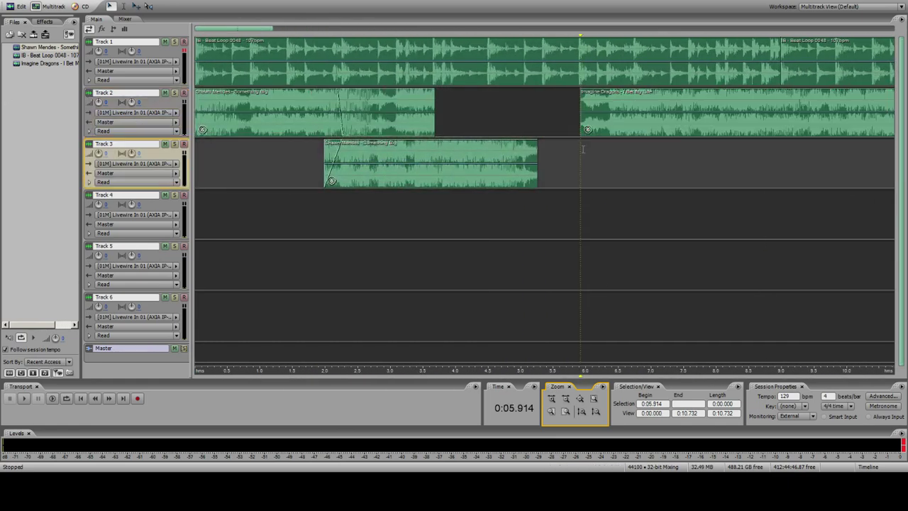
key(space)
key(space)
drag(619, 108, 538, 108)
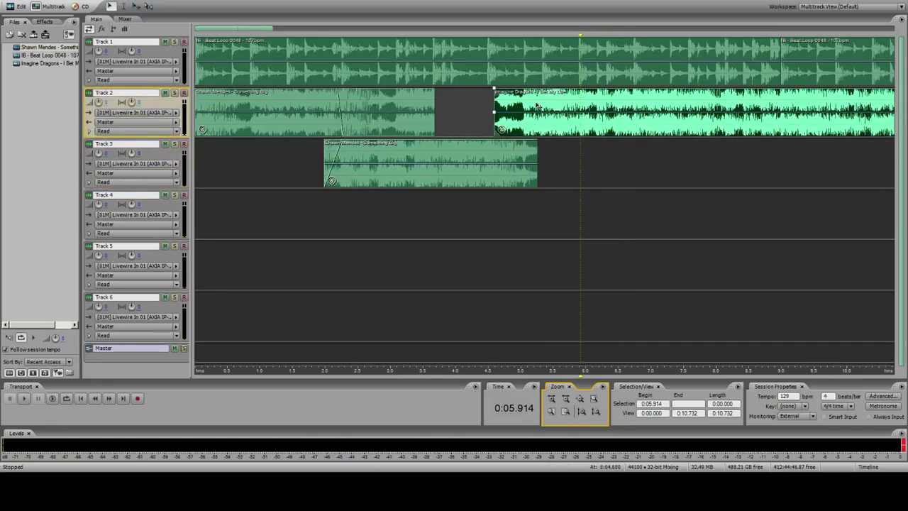
click(370, 64)
key(space)
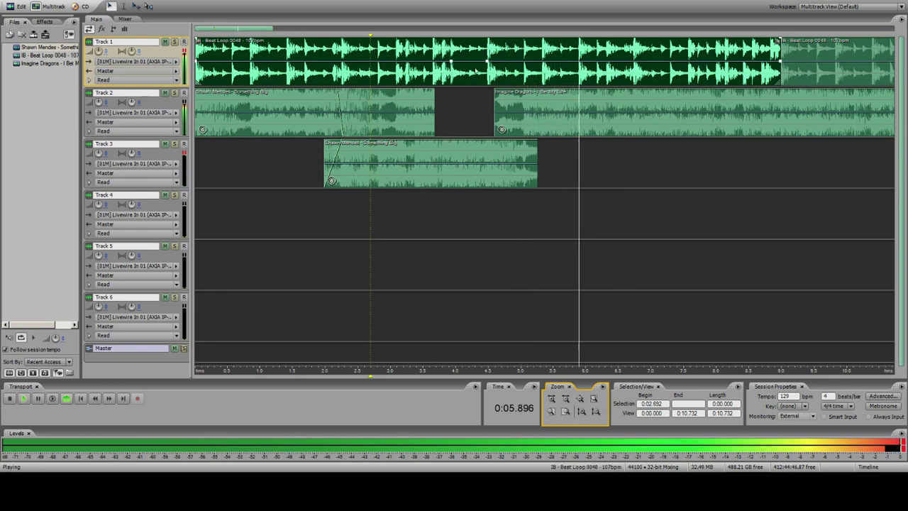
key(space)
drag(534, 110, 495, 113)
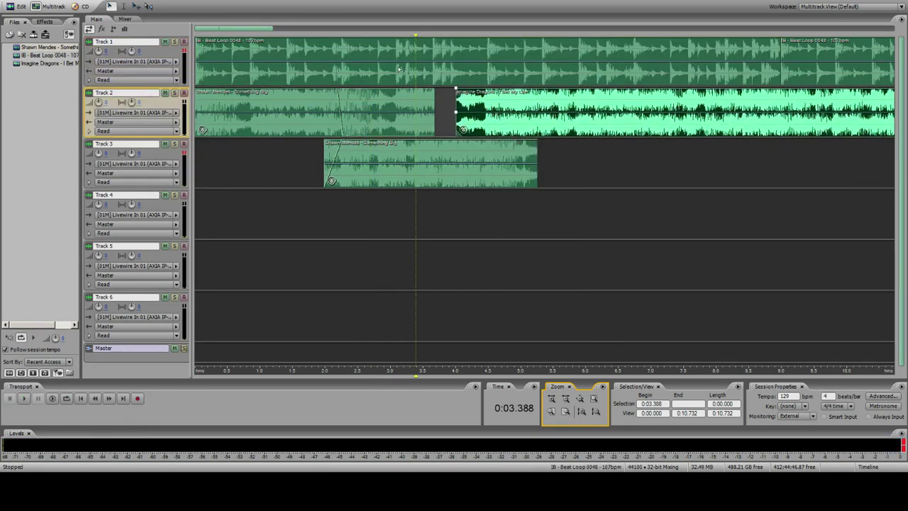
Step: Nudge the I Bet My Life section to start at about 4.03 s, aligning its loud entry with the beat at about 4.5 s
click(267, 64)
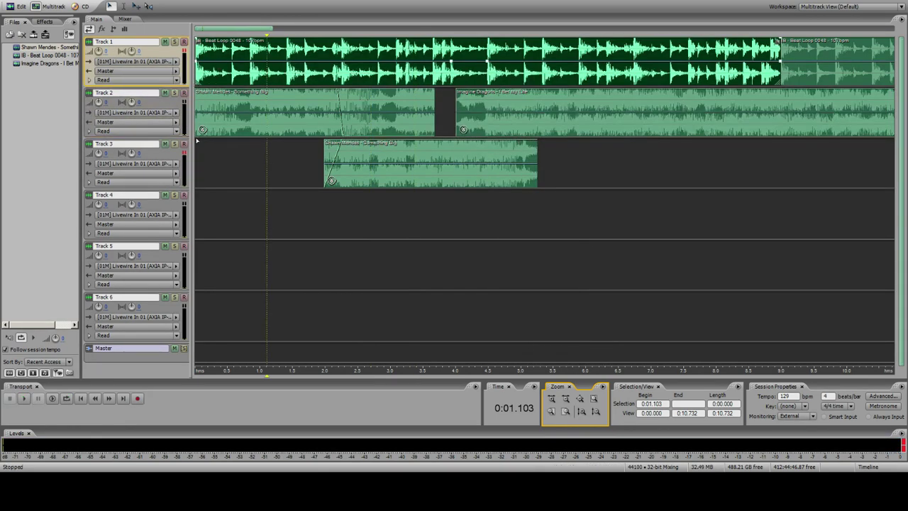
click(196, 146)
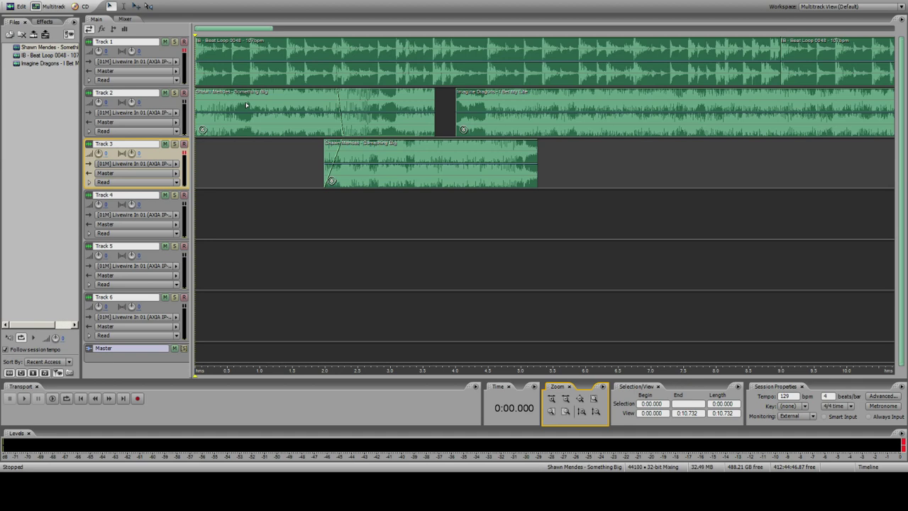
click(486, 68)
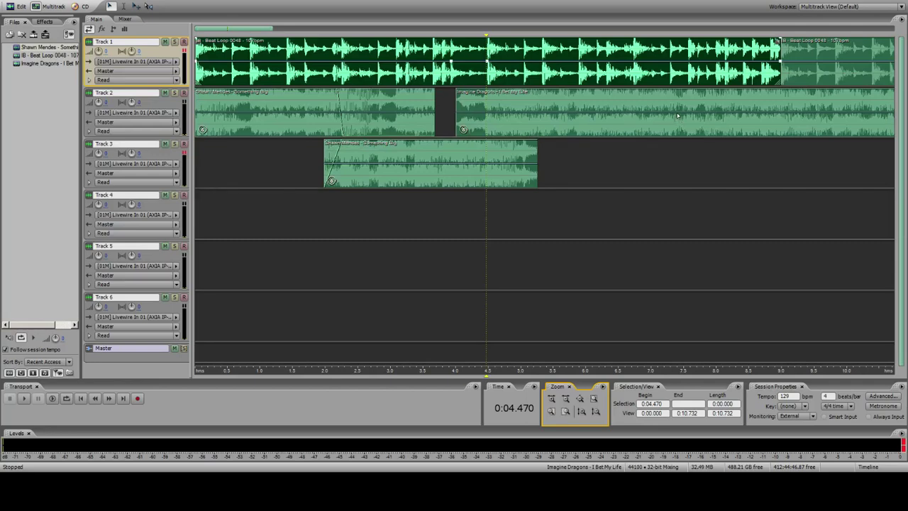
click(547, 413)
drag(591, 94, 605, 115)
click(242, 64)
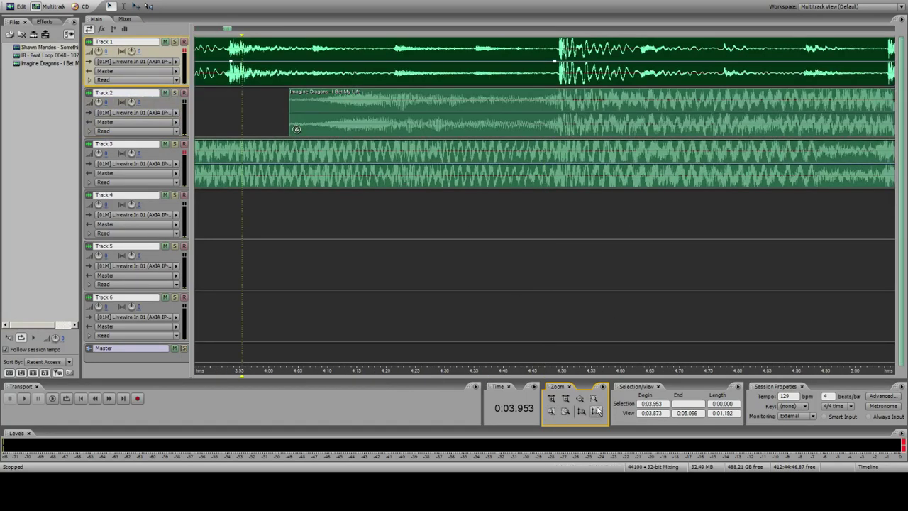
Step: Play the mix from the start to check the transition from Something Big into I Bet My Life
click(567, 399)
click(507, 95)
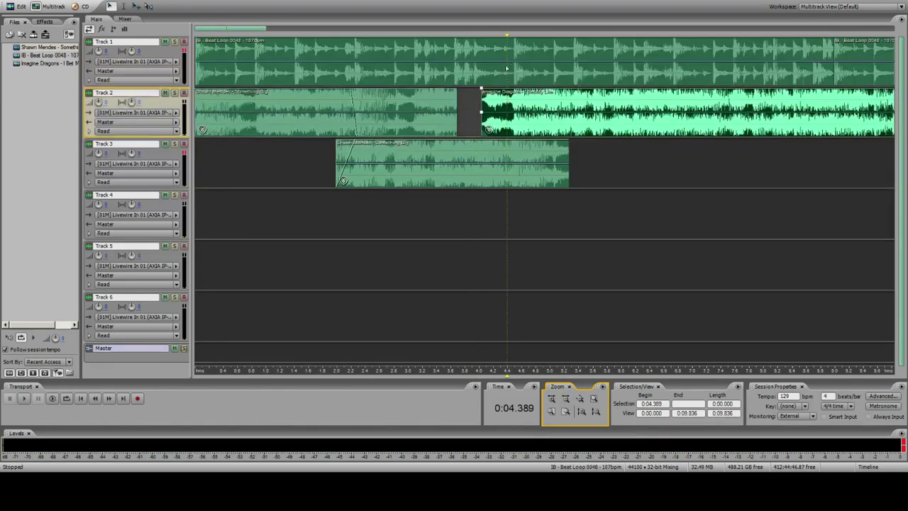
click(482, 155)
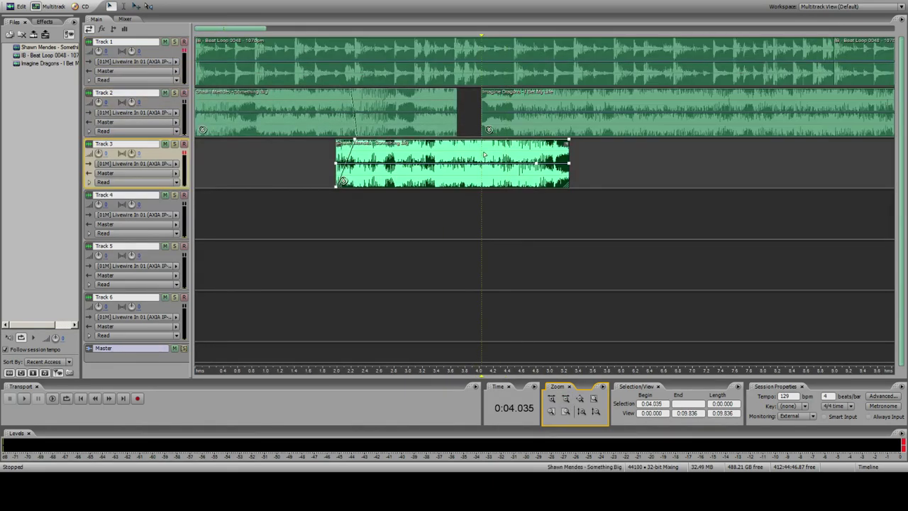
click(194, 66)
key(space)
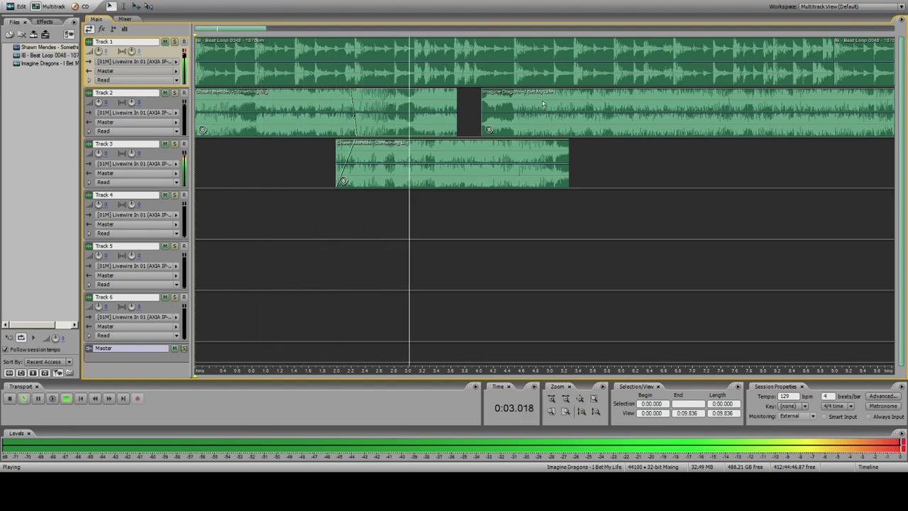
Step: Stop playback and add a volume envelope point to the Track 3 Something Big clip at about 4.03 s, where I Bet My Life starts
click(493, 71)
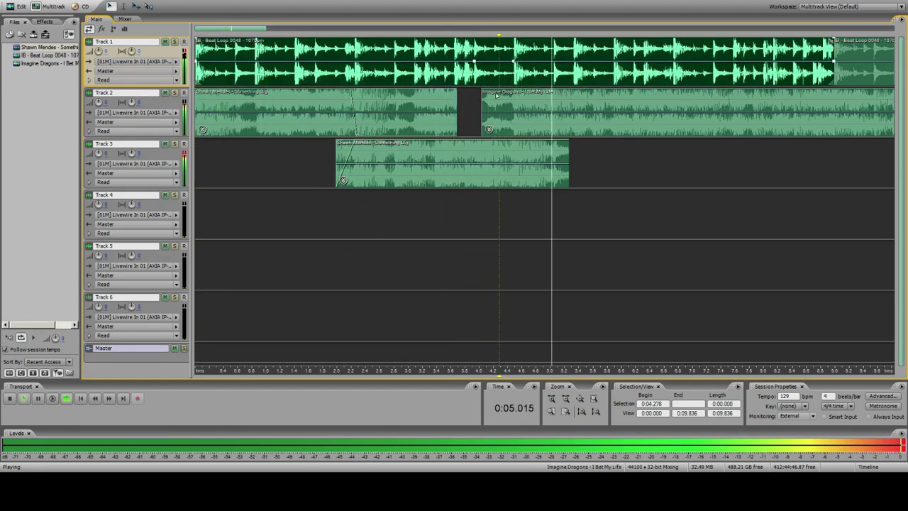
click(484, 110)
key(space)
click(471, 152)
click(482, 140)
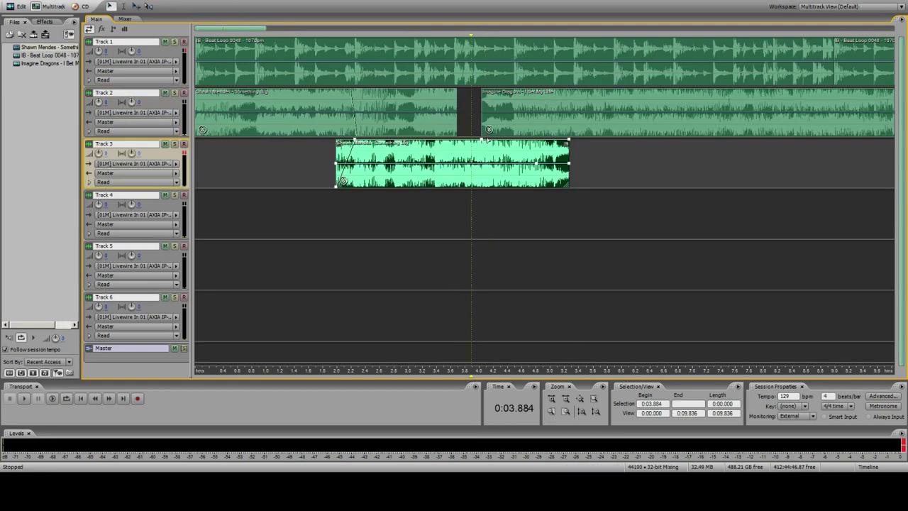
click(460, 90)
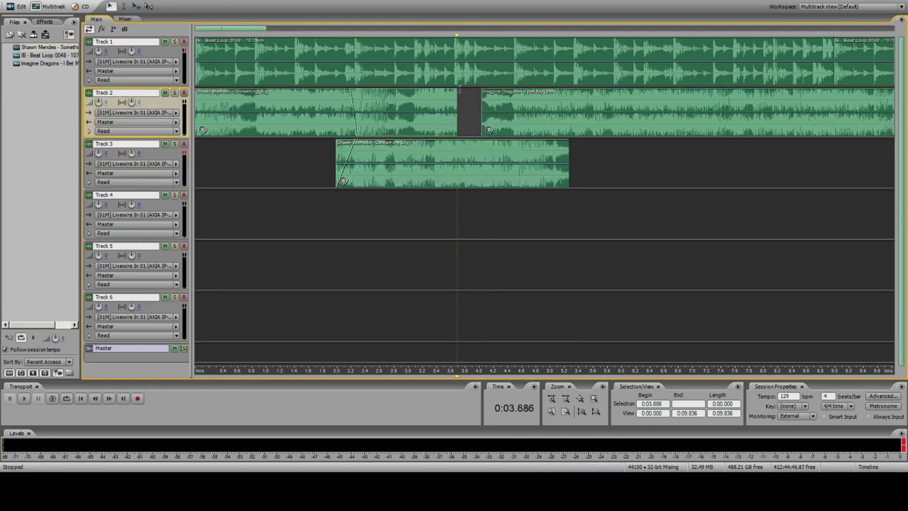
double_click(497, 117)
key(space)
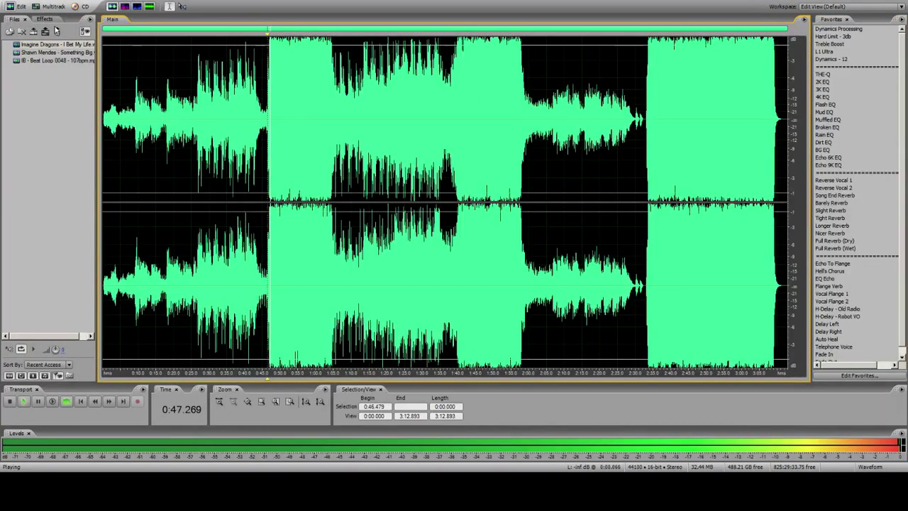
click(46, 6)
Step: Lower the Track 3 Something Big clip's volume to about -2.3 dB under I Bet My Life, starting the dip at about 3.9 s
click(483, 146)
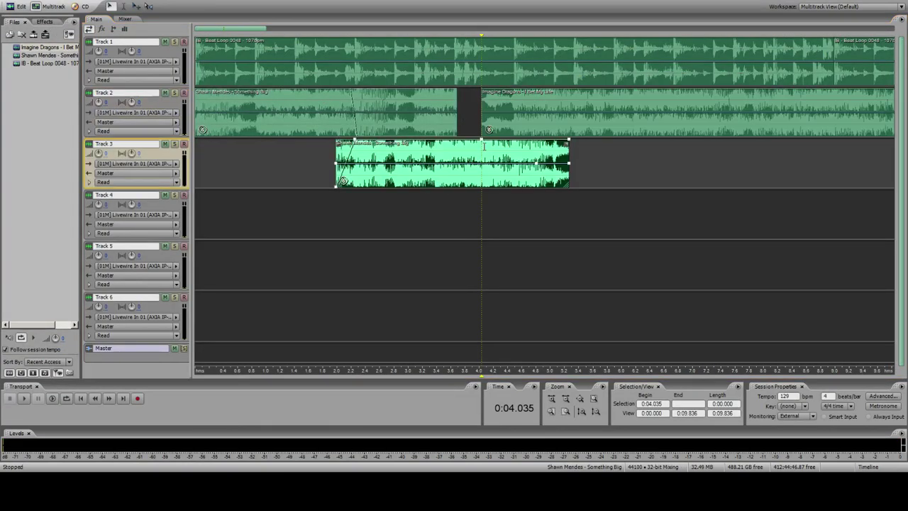
drag(483, 144, 488, 155)
drag(567, 143, 571, 151)
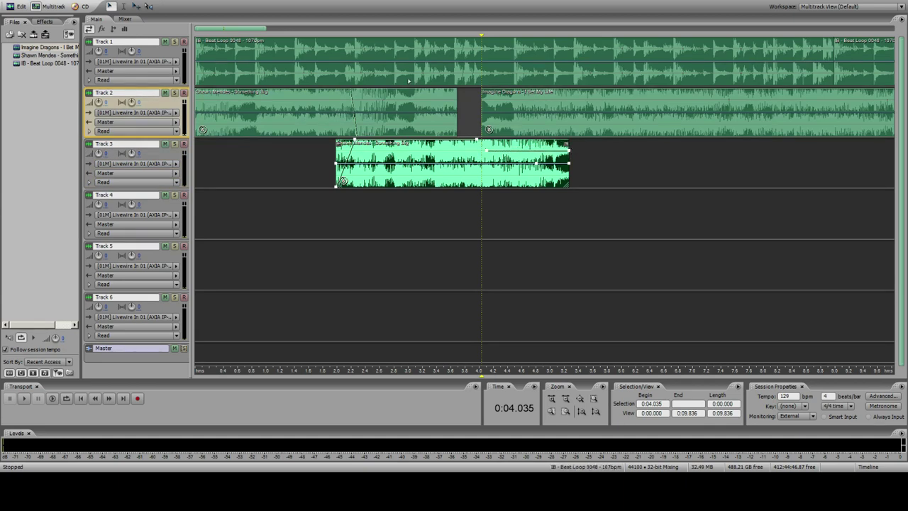
click(373, 66)
click(482, 111)
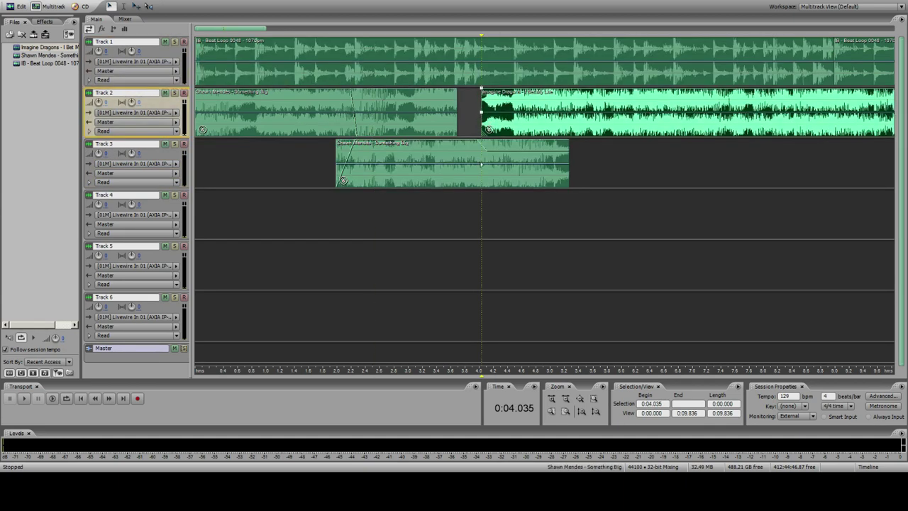
click(482, 165)
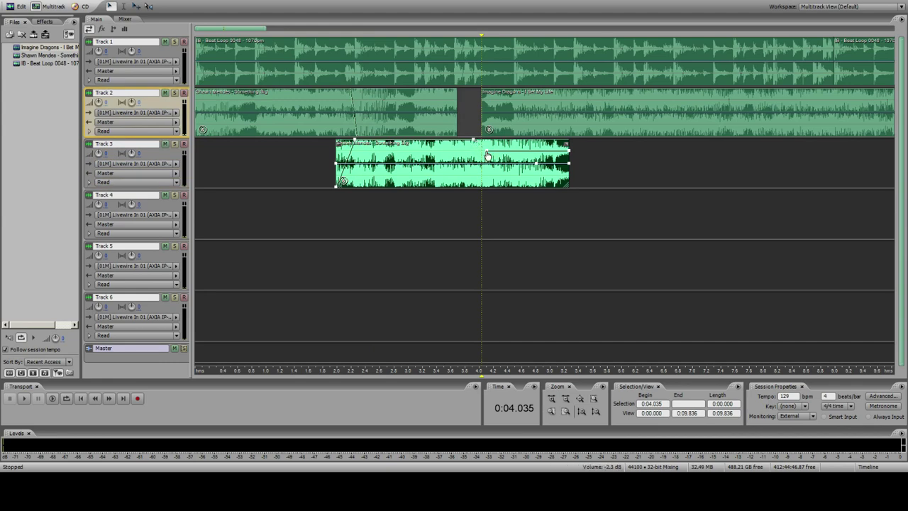
click(488, 155)
click(465, 171)
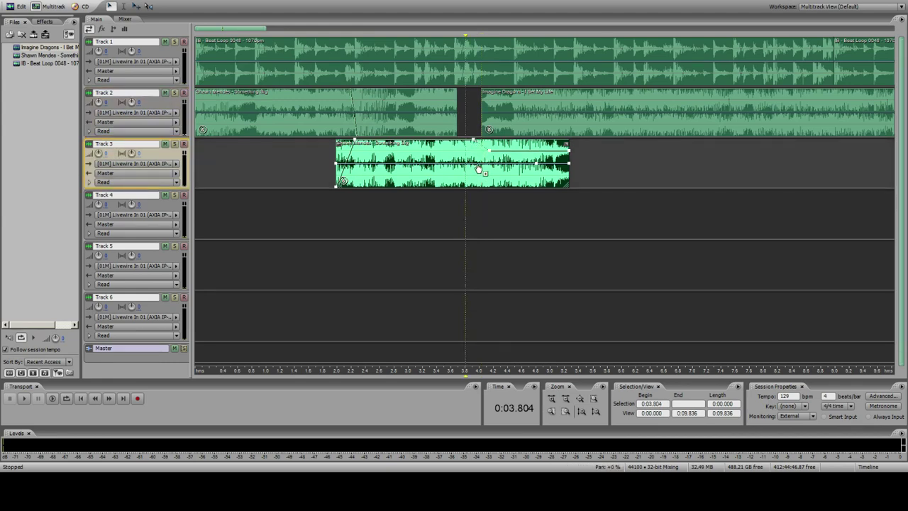
Step: Deepen the Track 3 clip's volume dip to about -3 dB after I Bet My Life enters, keeping it level to the clip's end
click(552, 399)
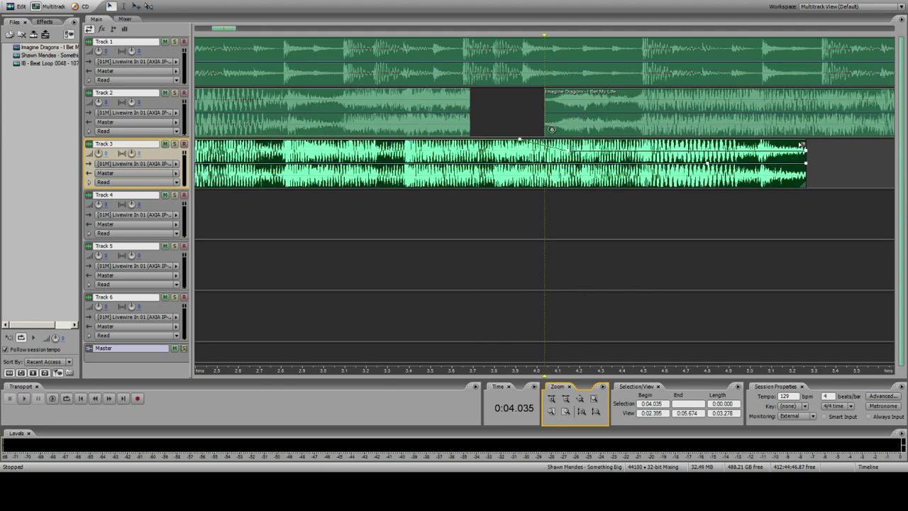
click(541, 112)
click(564, 151)
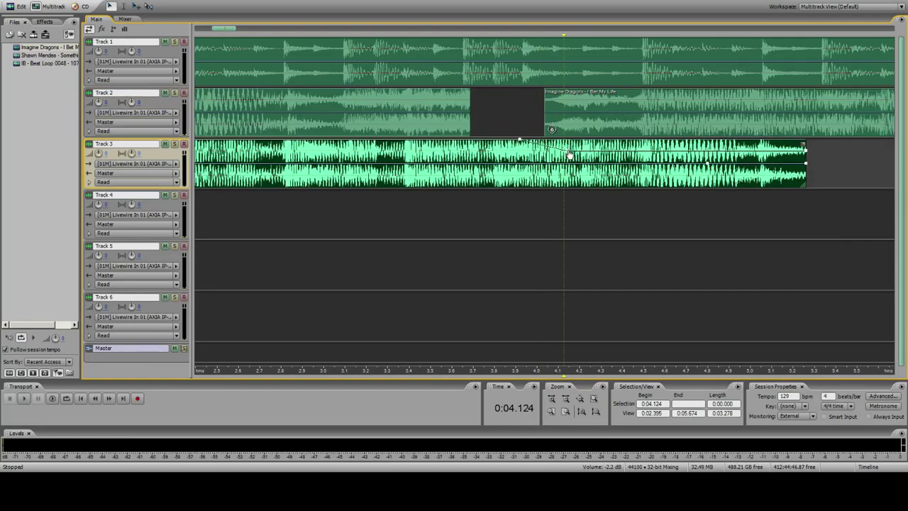
click(545, 121)
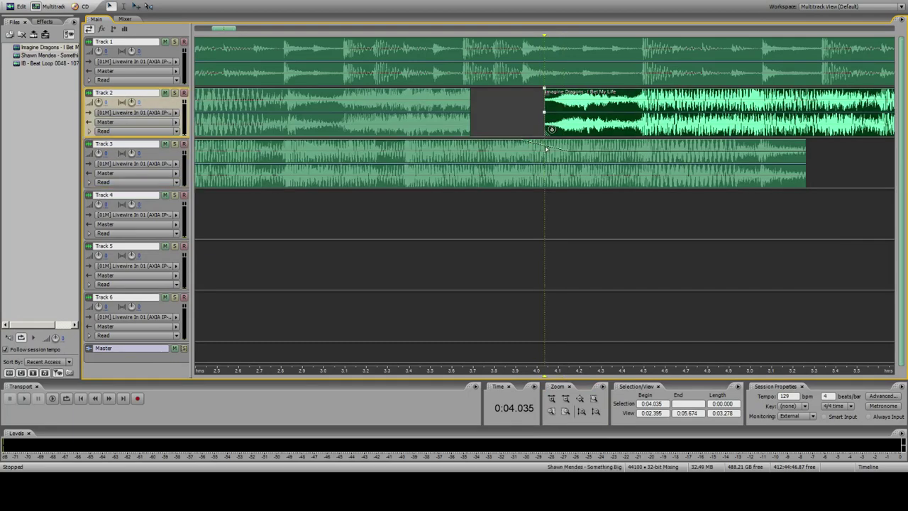
click(545, 147)
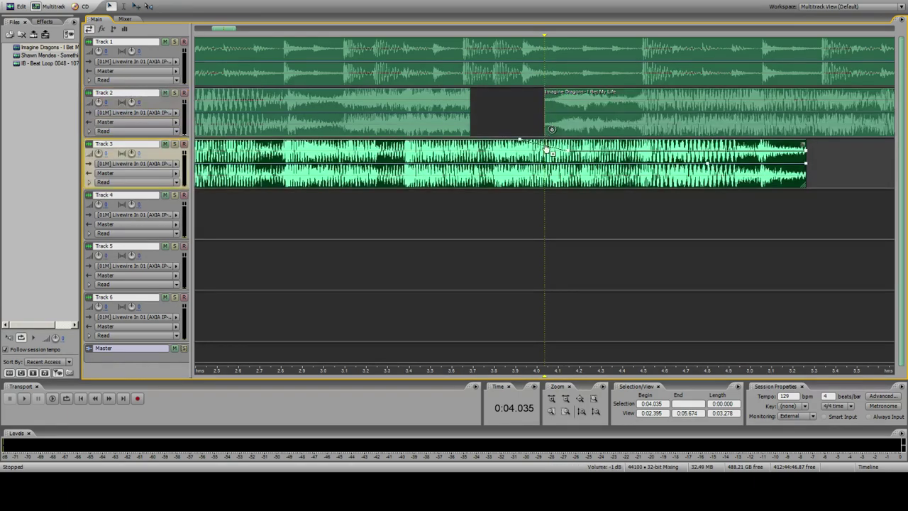
click(545, 117)
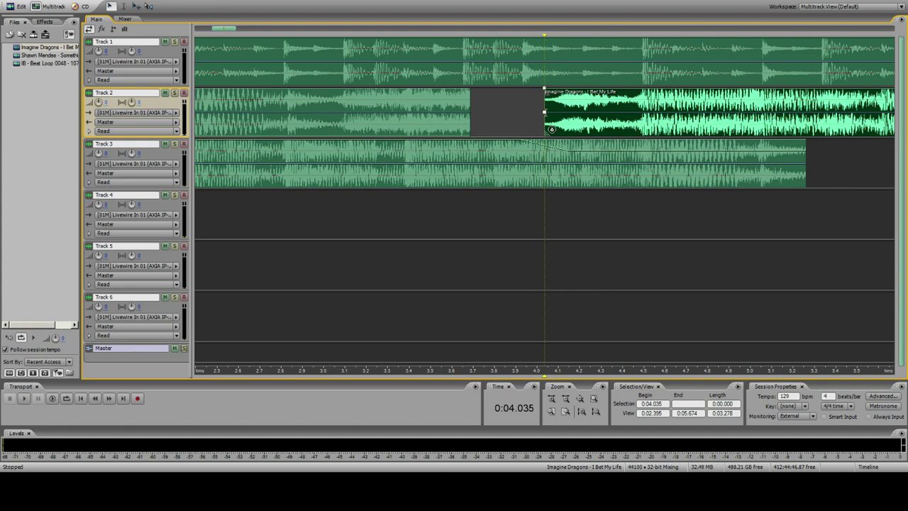
click(550, 159)
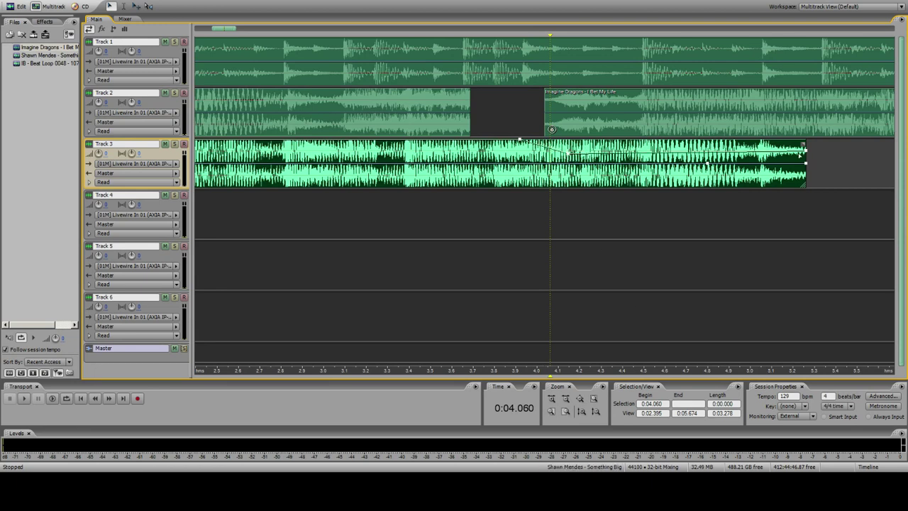
drag(807, 154, 812, 159)
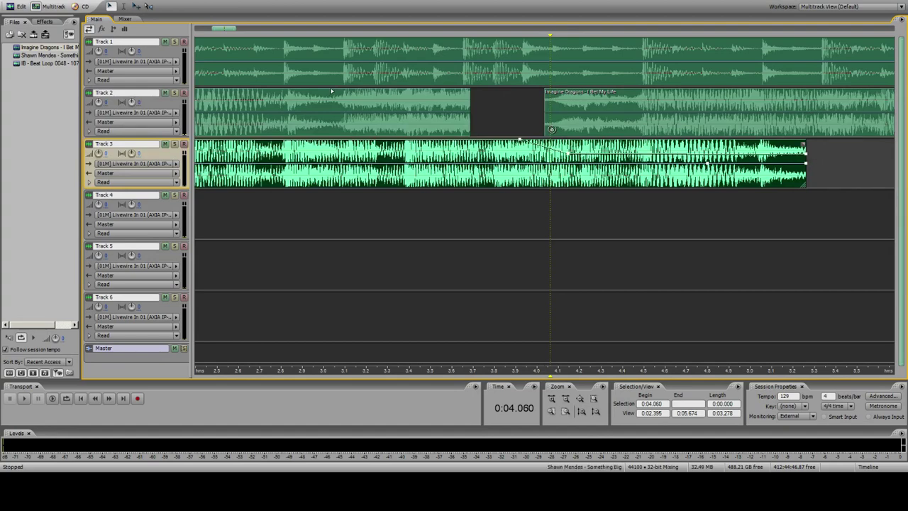
Step: Play the mix from the start to check the lowered Something Big volume under I Bet My Life, then stop playback
click(304, 57)
click(568, 399)
click(567, 398)
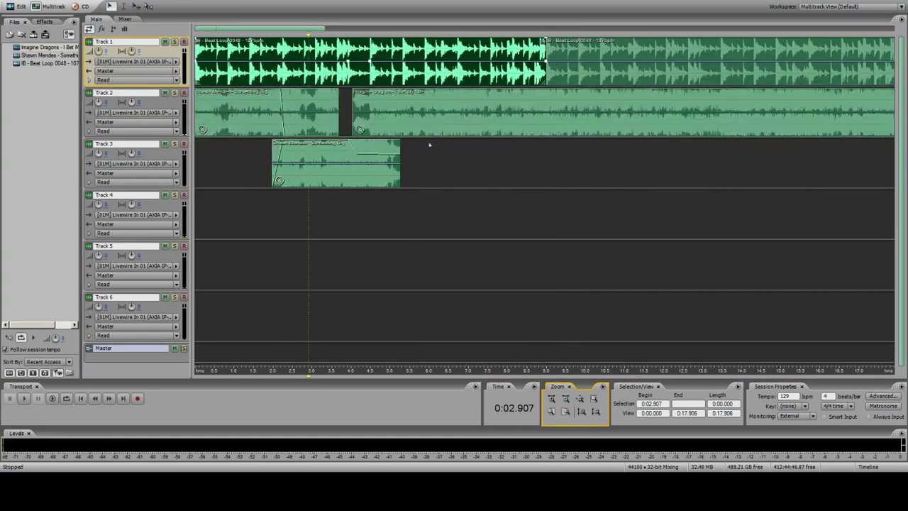
click(195, 58)
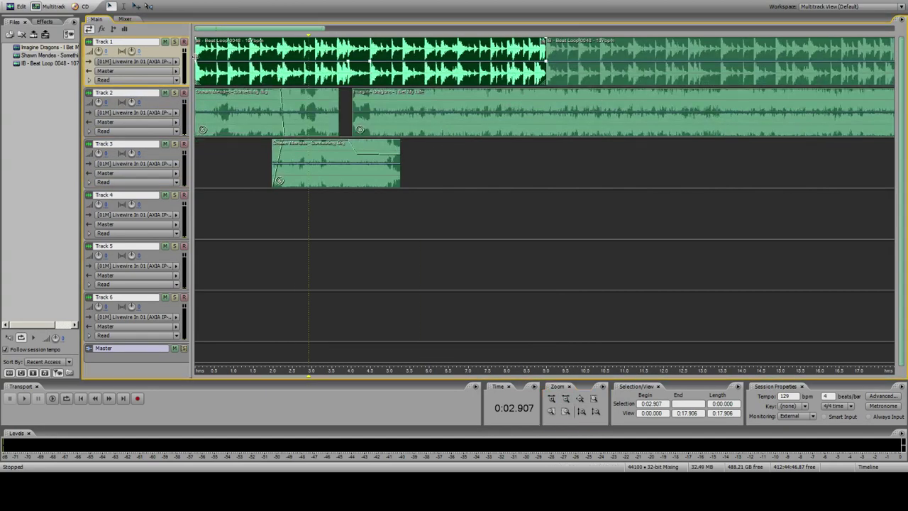
click(196, 71)
key(space)
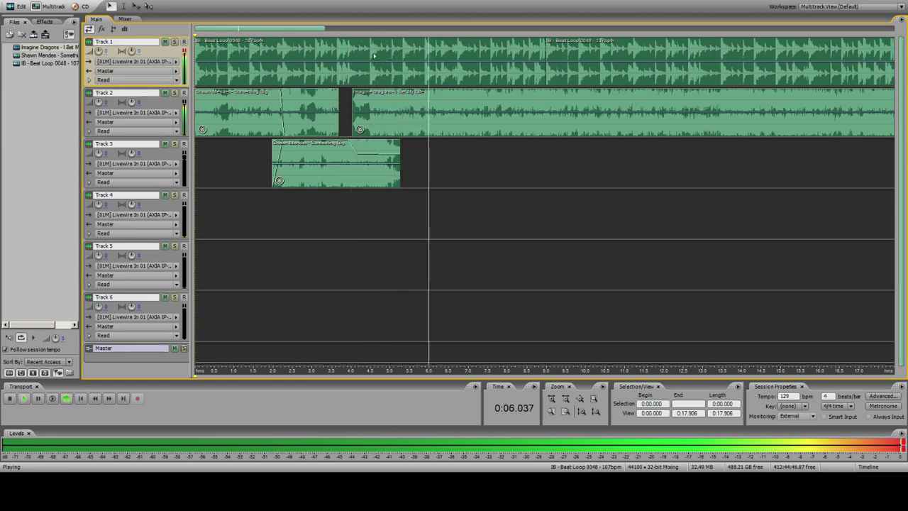
click(365, 157)
key(space)
key(space)
click(370, 163)
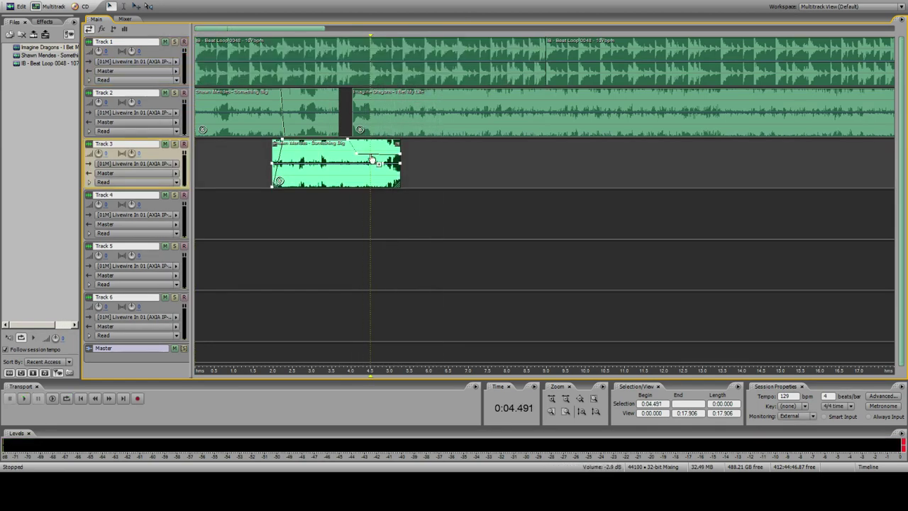
double_click(370, 164)
key(space)
key(space)
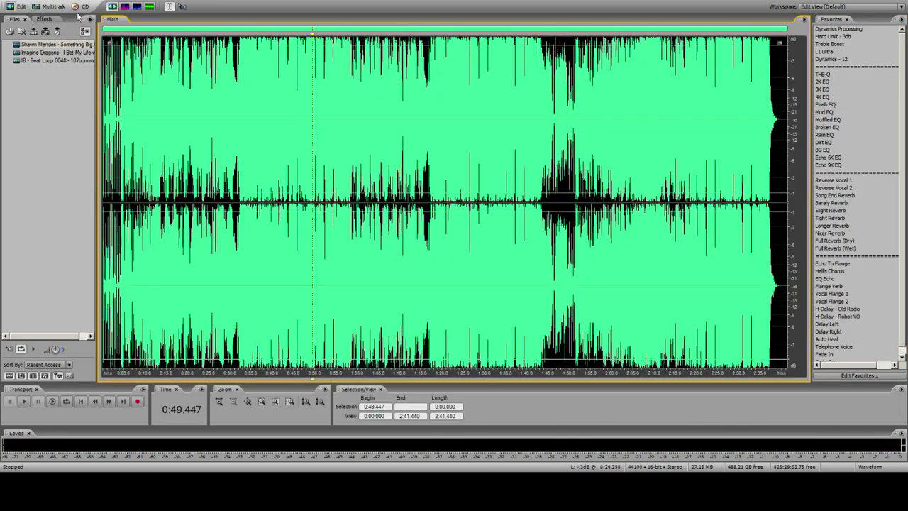
click(35, 7)
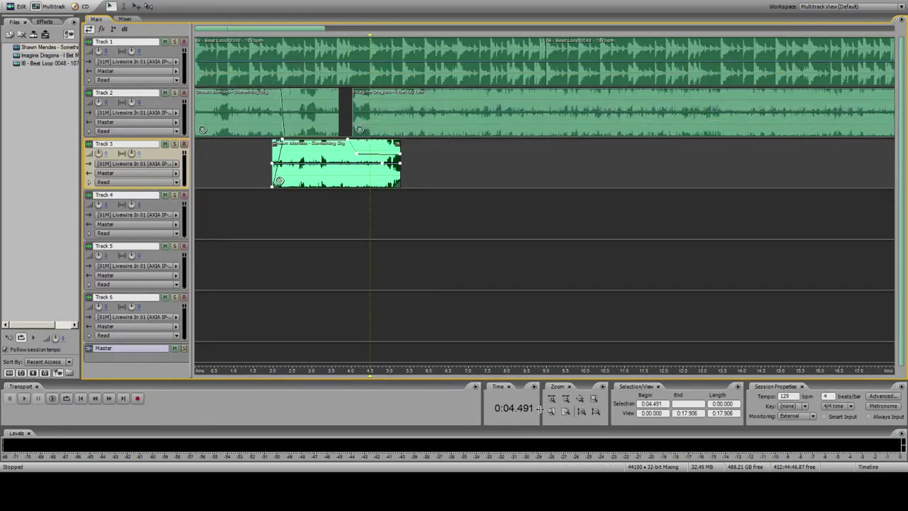
Step: Play the overlap of Something Big and I Bet My Life from about 4.28 s to check where Something Big should end
click(551, 412)
click(551, 411)
click(470, 168)
key(space)
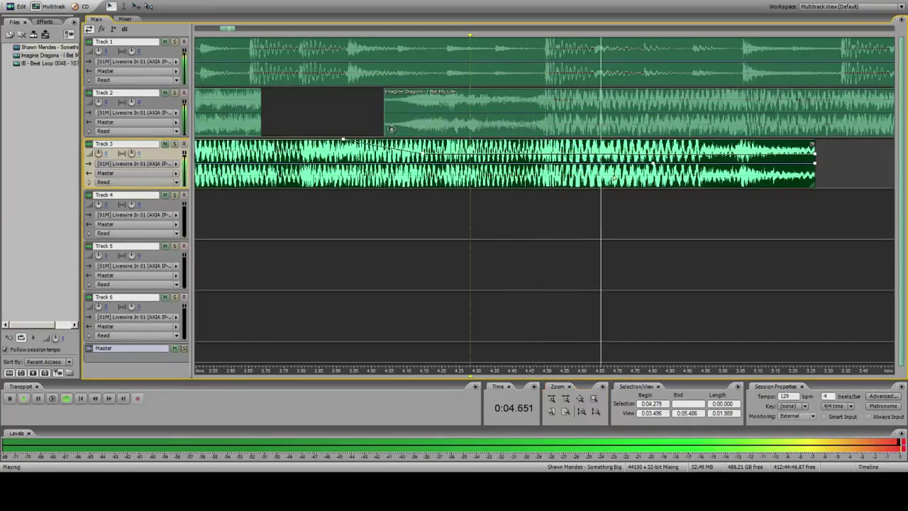
key(space)
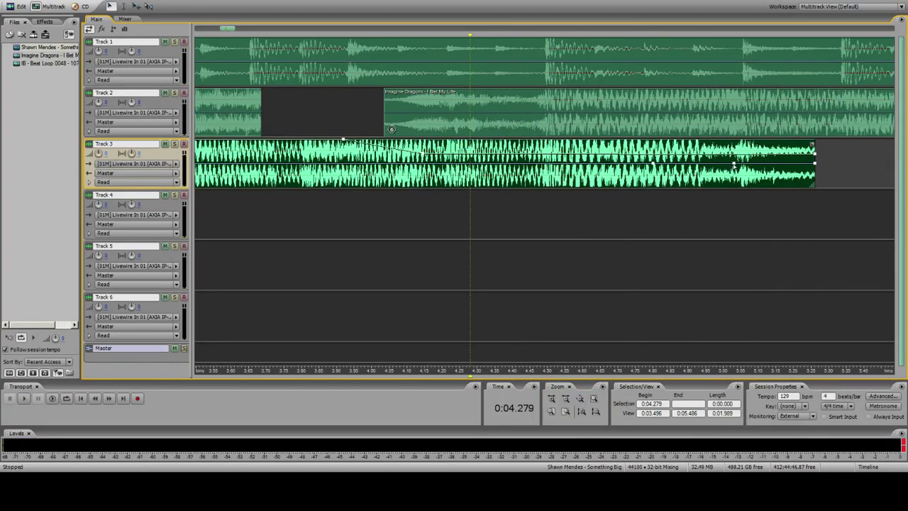
Step: Split the Track 3 Something Big clip at about 5.03 s and delete the part after the split
key(ctrl+k)
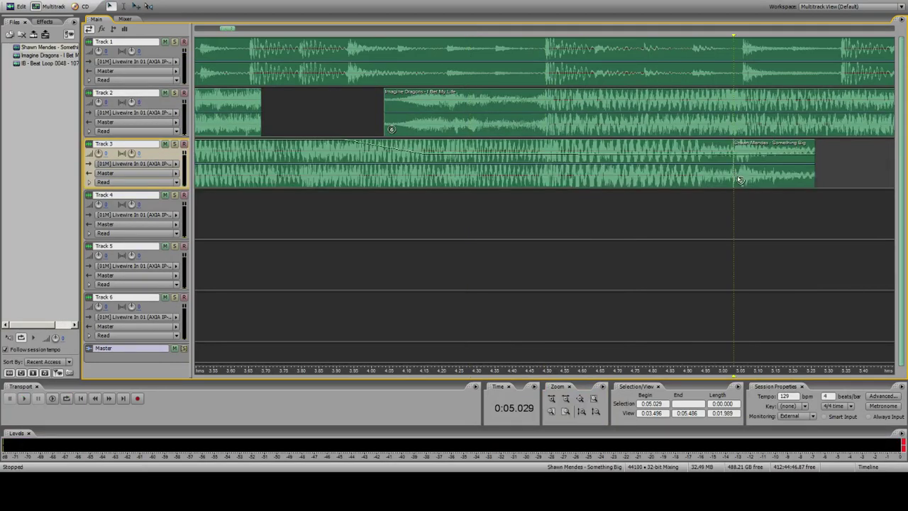
click(739, 179)
key(Delete)
Step: Drop the Track 3 clip's volume to about -7.8 dB from about 4.48 s to its end, auditioning the transition from about 4.04 s
click(391, 115)
click(541, 159)
click(540, 154)
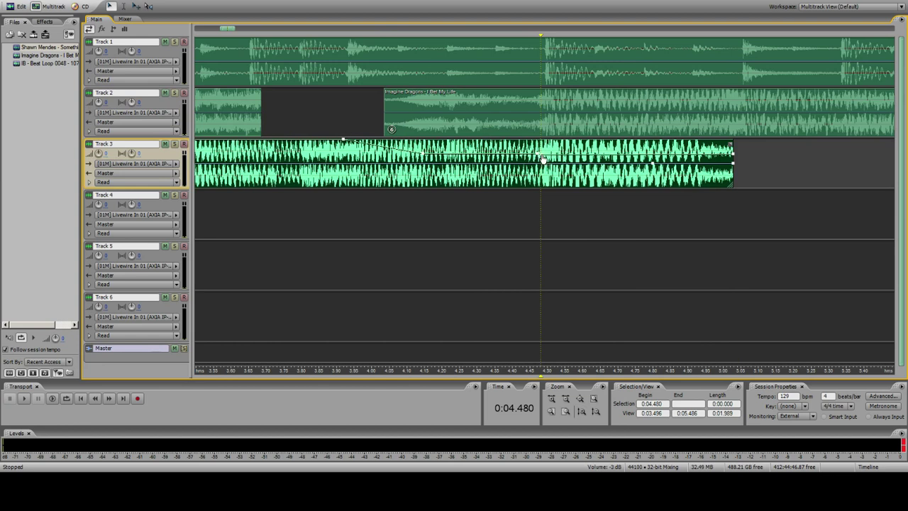
drag(542, 155, 542, 167)
click(386, 170)
key(space)
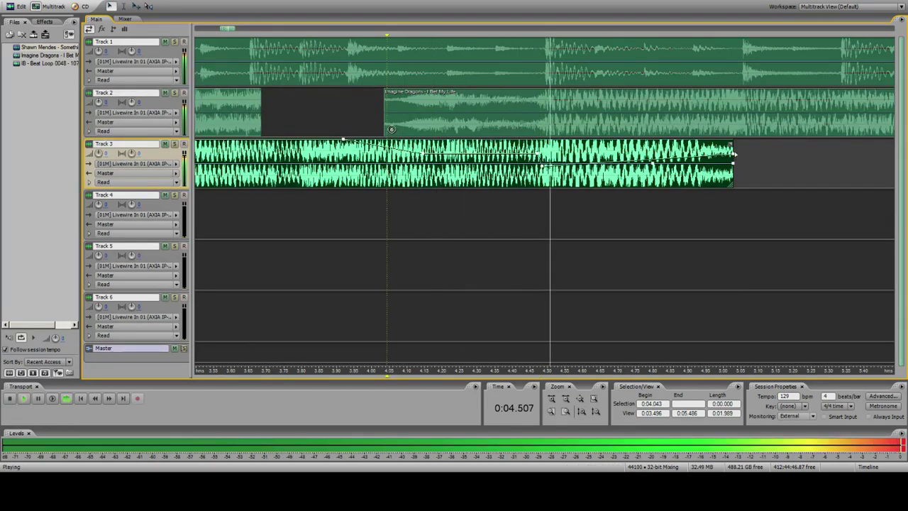
key(space)
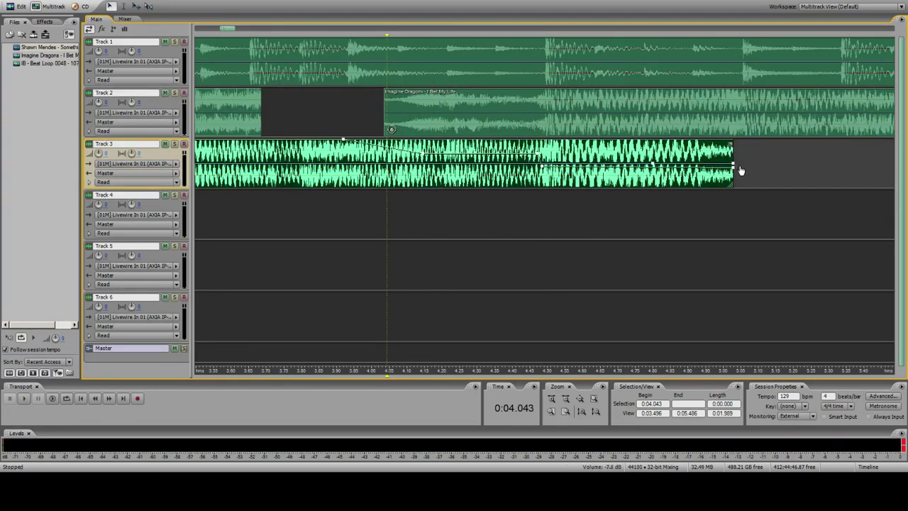
Step: Fine-tune the Track 3 clip's second volume drop so it lines up with the beat at about 4.5 s
click(178, 72)
click(212, 54)
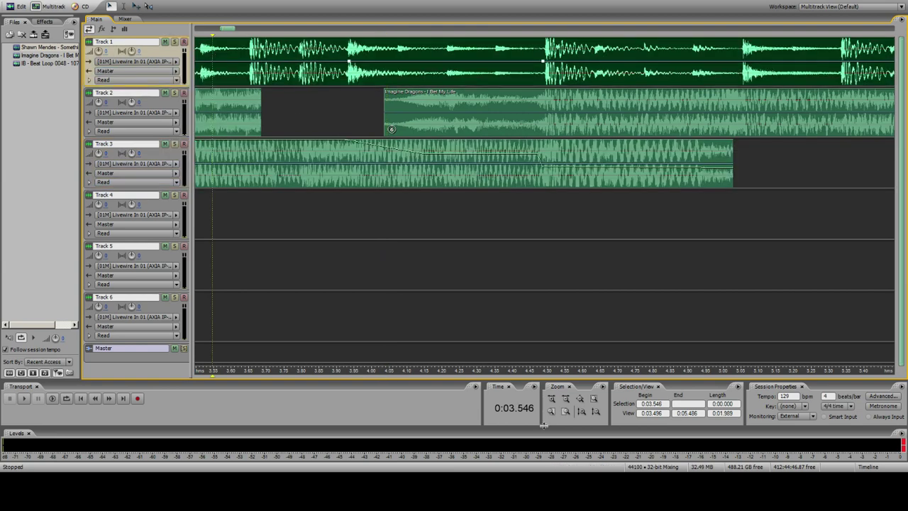
click(566, 399)
click(531, 117)
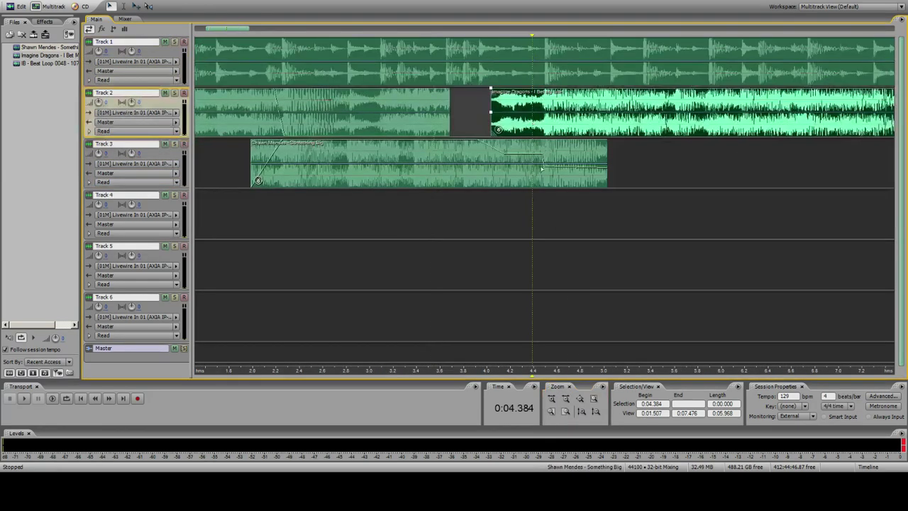
click(543, 170)
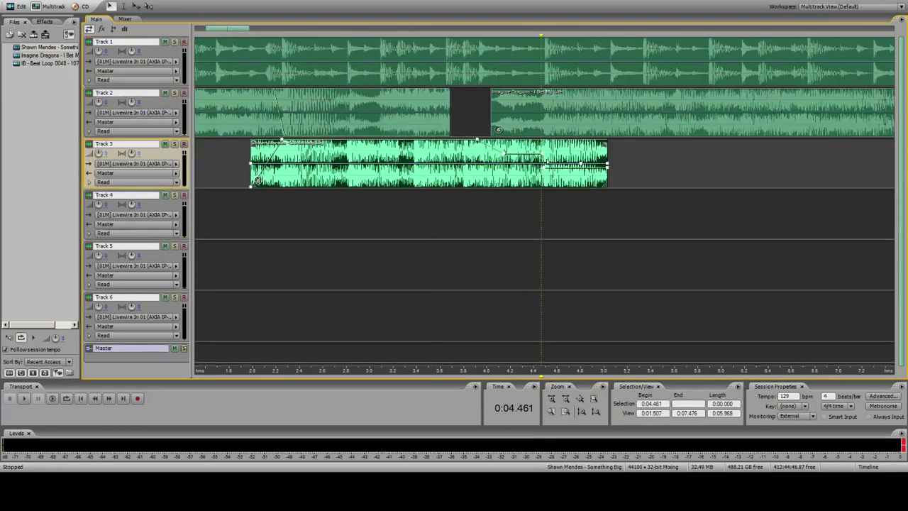
double_click(543, 150)
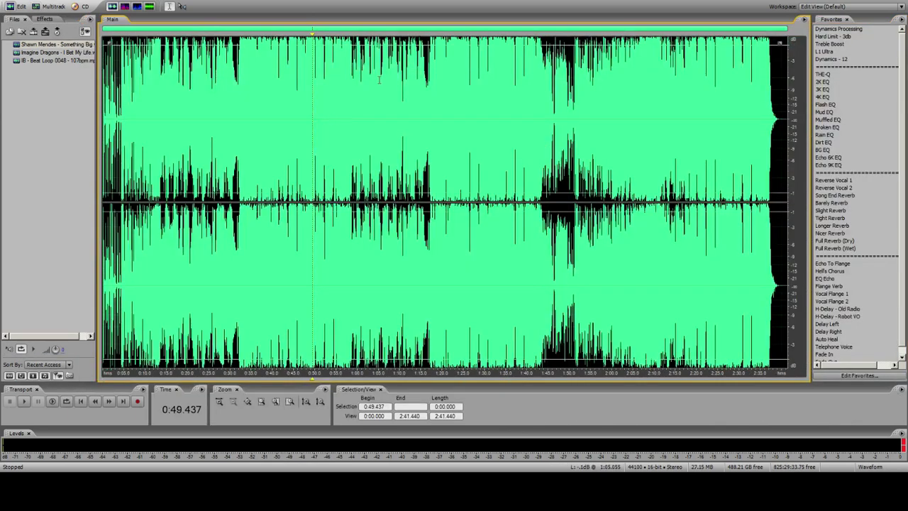
click(35, 7)
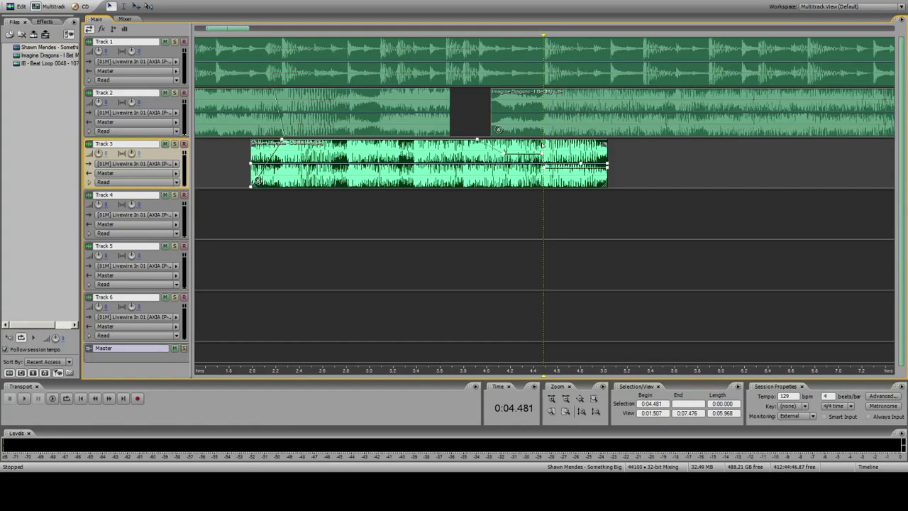
Step: Fade the Track 3 Something Big clip's volume to silence from about 4.5 s to its end, auditioning the mix from the start
click(241, 84)
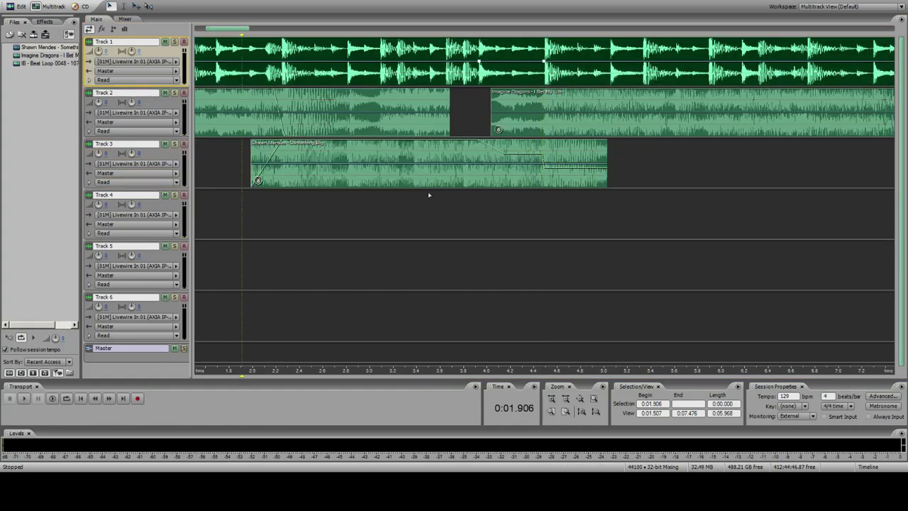
click(565, 398)
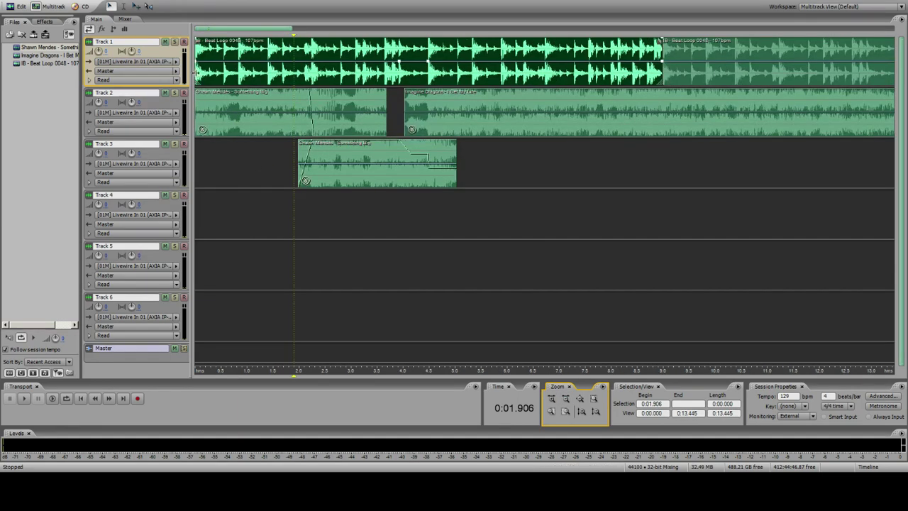
key(space)
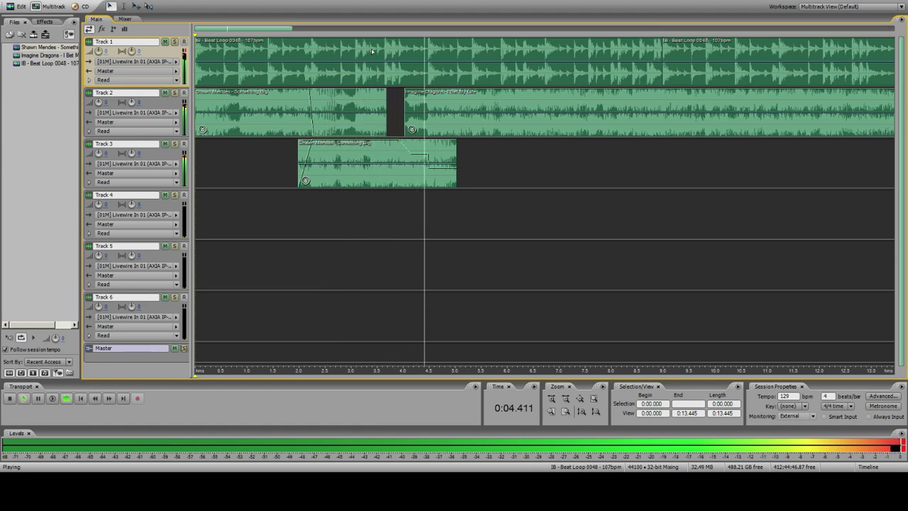
click(438, 166)
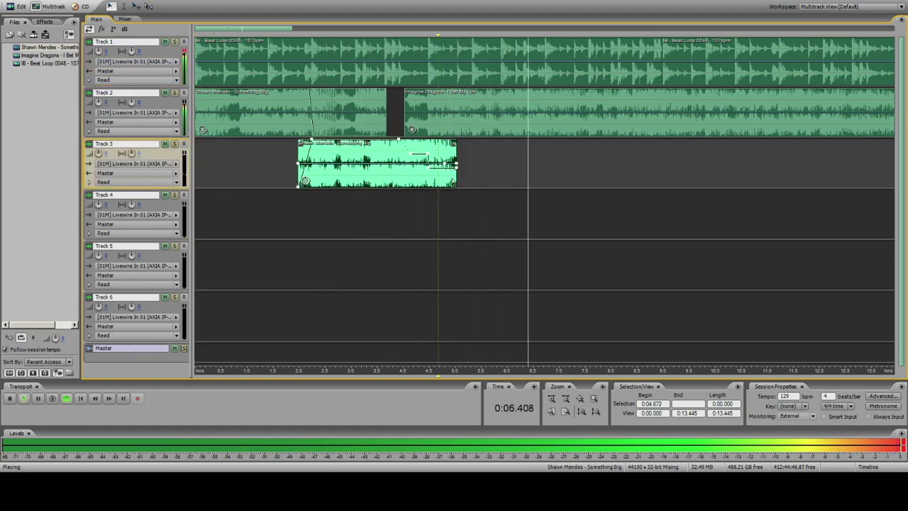
key(space)
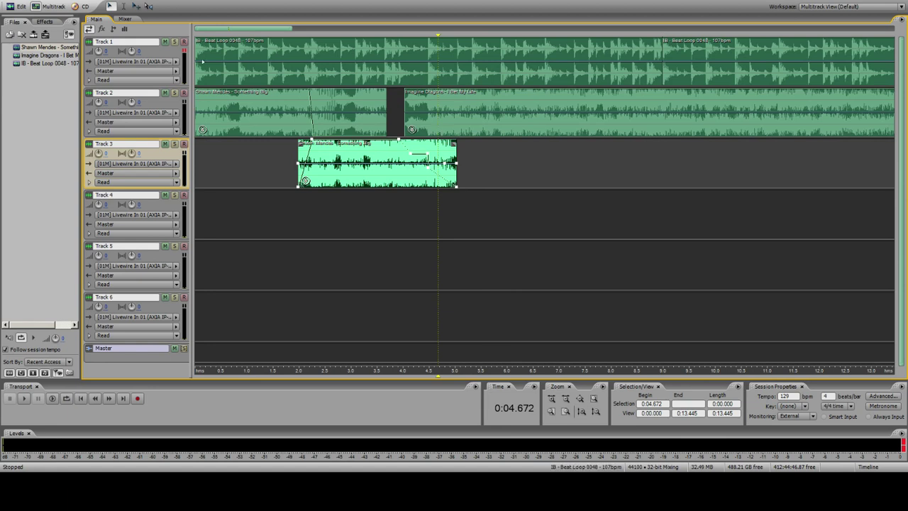
Step: Play the mix from the start and again from about 6.55 s to check the fade and the I Bet My Life section
click(198, 57)
key(space)
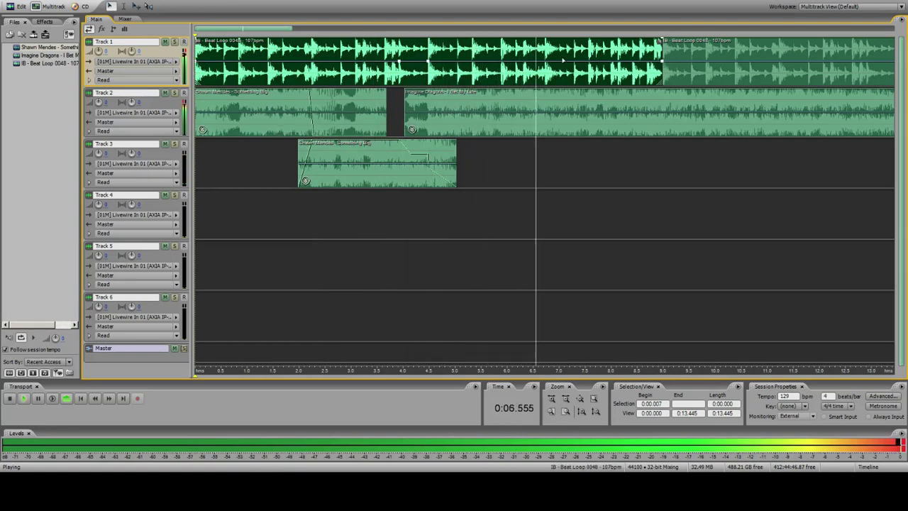
key(space)
click(536, 68)
key(space)
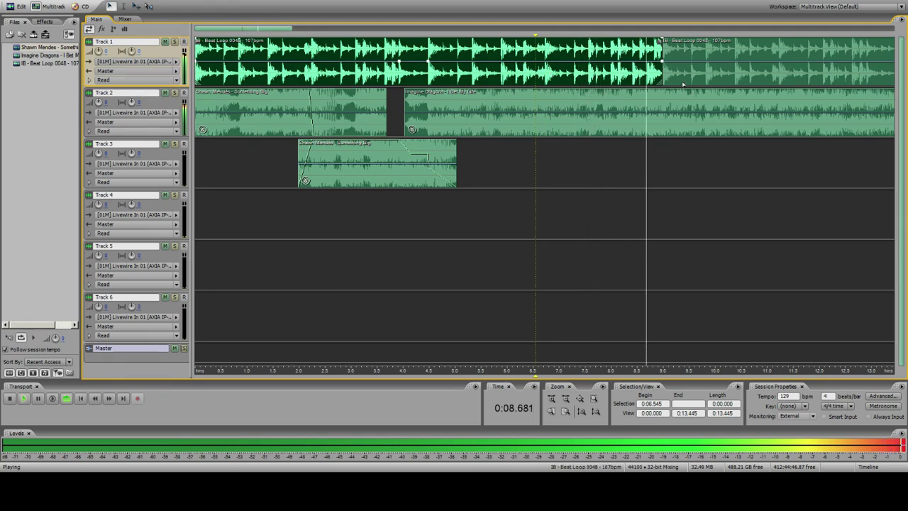
click(606, 114)
key(space)
Step: Examine the loop's beats on Track 1 between about 5.15 s and 6.77 s for a suitable cut point
click(552, 399)
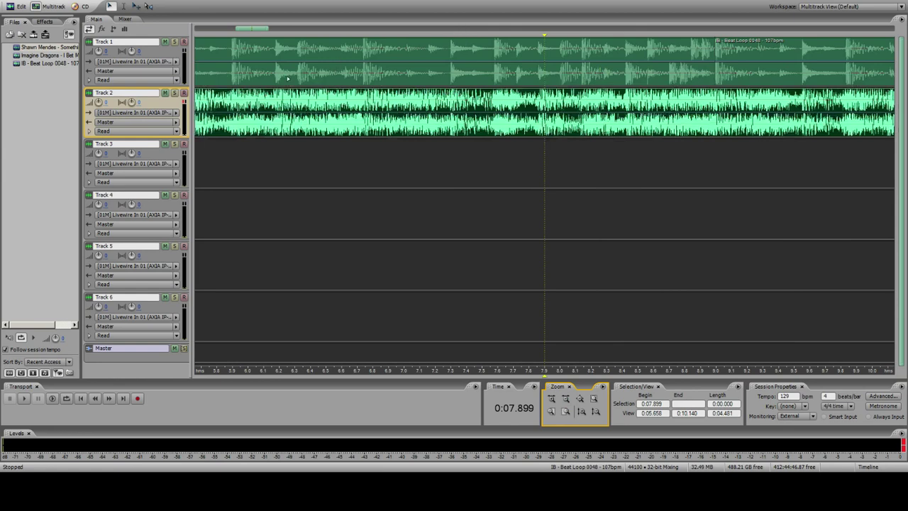
click(247, 67)
click(566, 399)
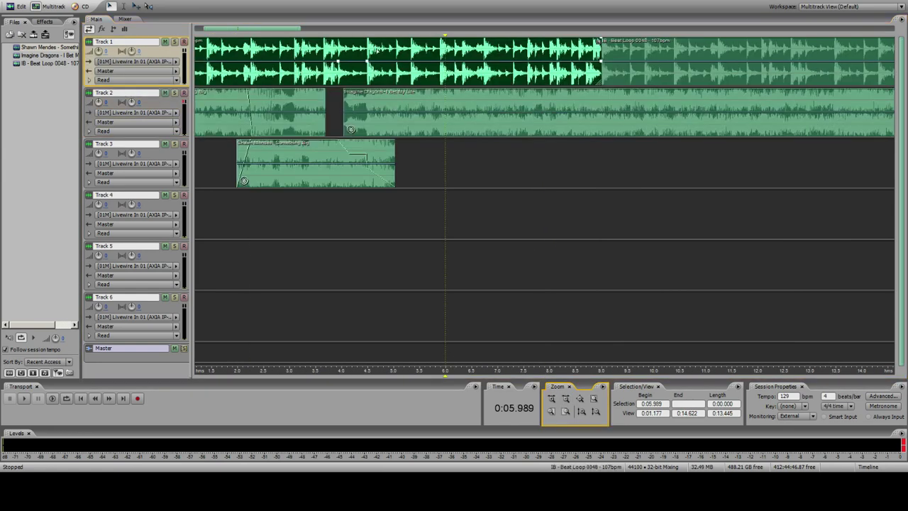
click(485, 146)
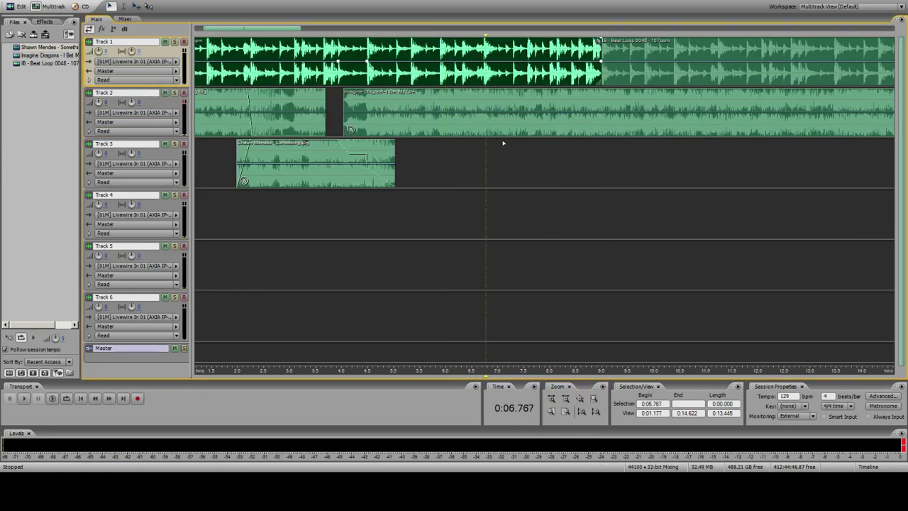
click(552, 412)
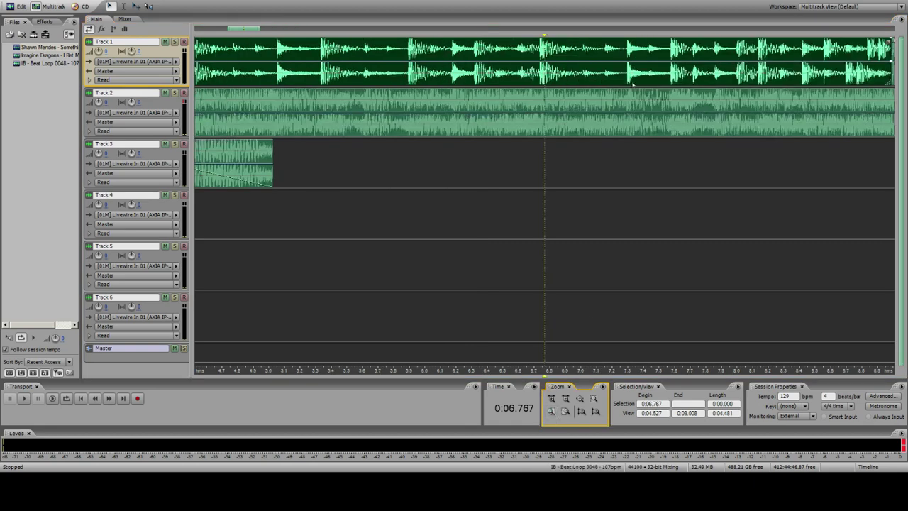
click(292, 79)
click(566, 400)
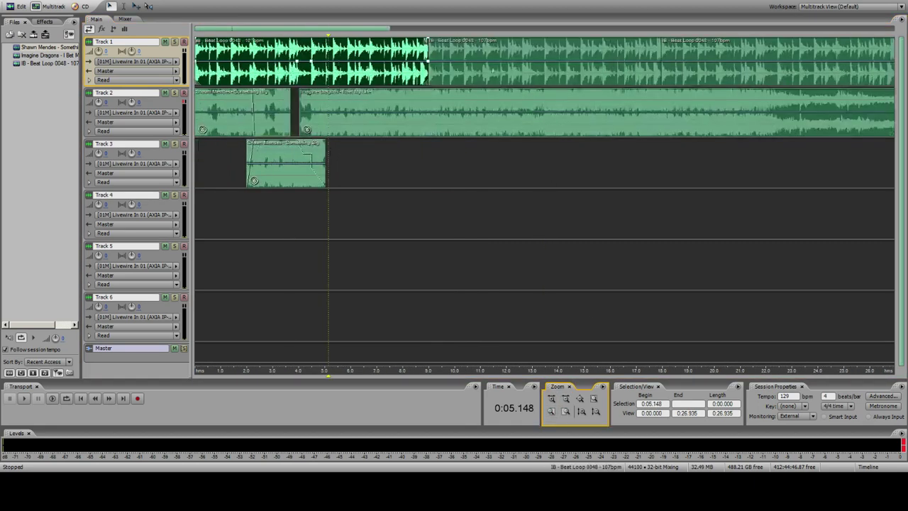
Step: Play the transition from about 3.82 s and from about 4.13 s to judge where I Bet My Life should be cut
click(295, 84)
key(space)
click(552, 413)
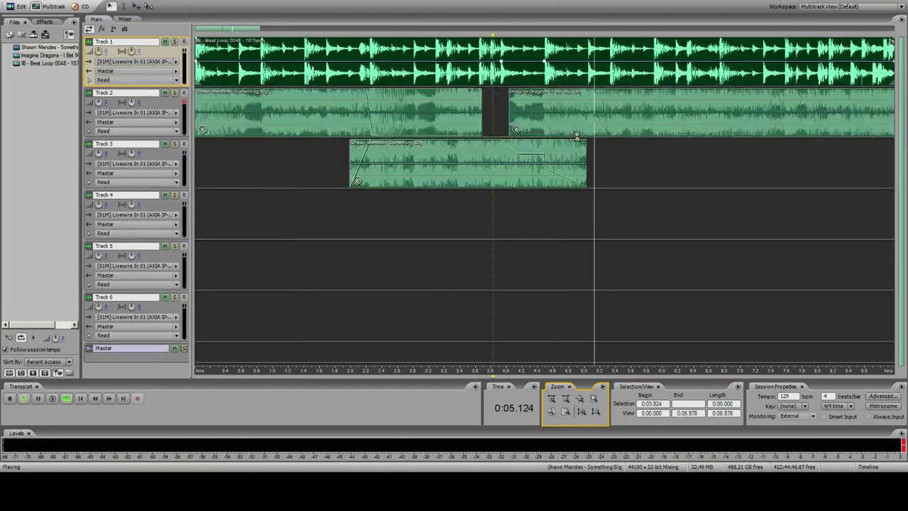
key(space)
click(517, 84)
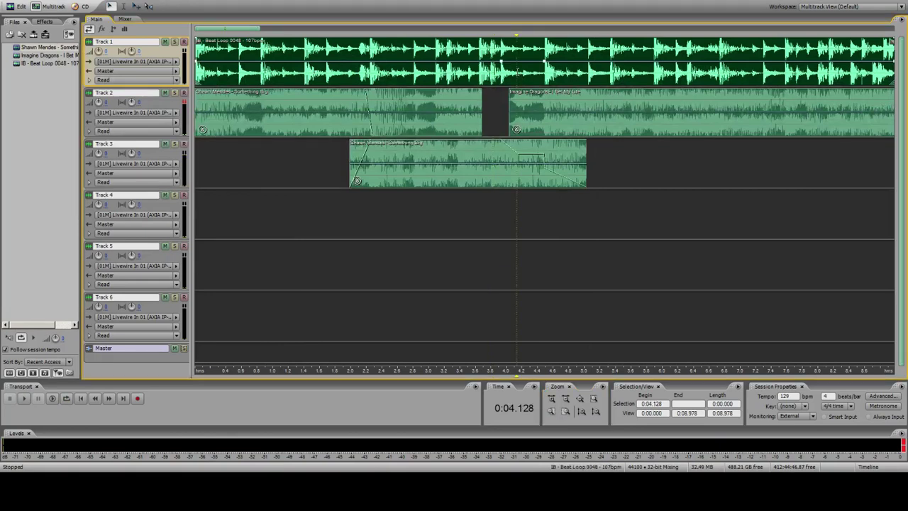
key(space)
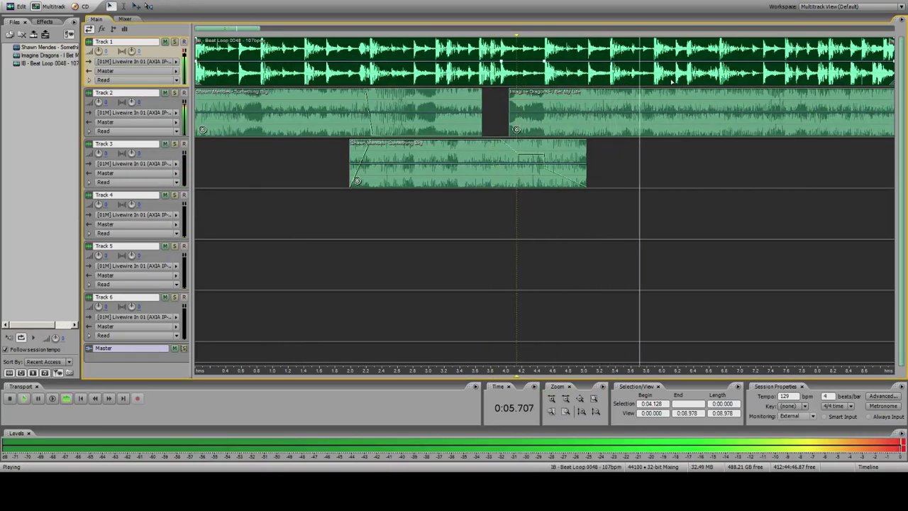
key(space)
Step: Split the Track 2 I Bet My Life clip on the loop beat at about 6.73 s
click(720, 114)
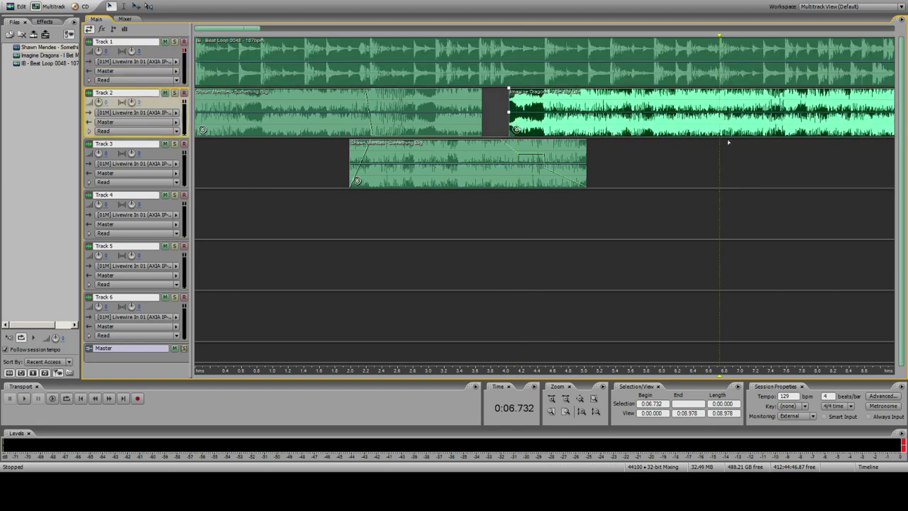
click(567, 412)
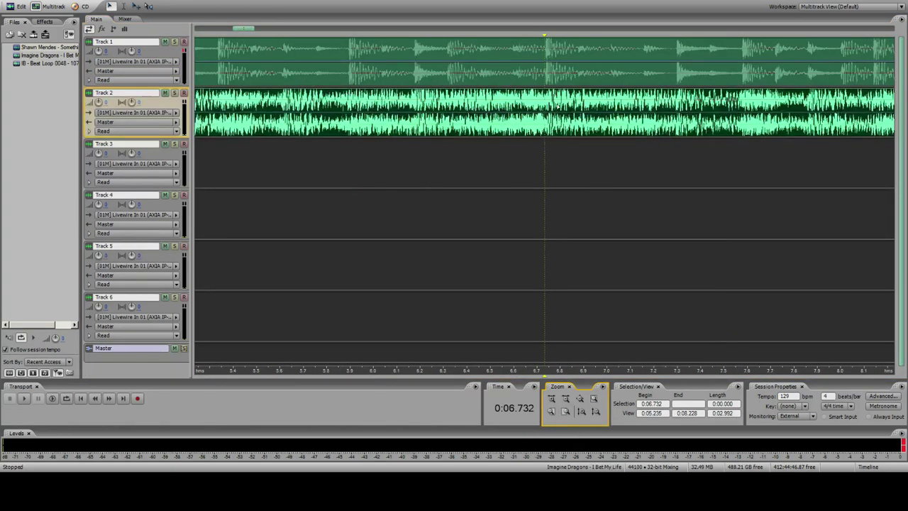
click(547, 104)
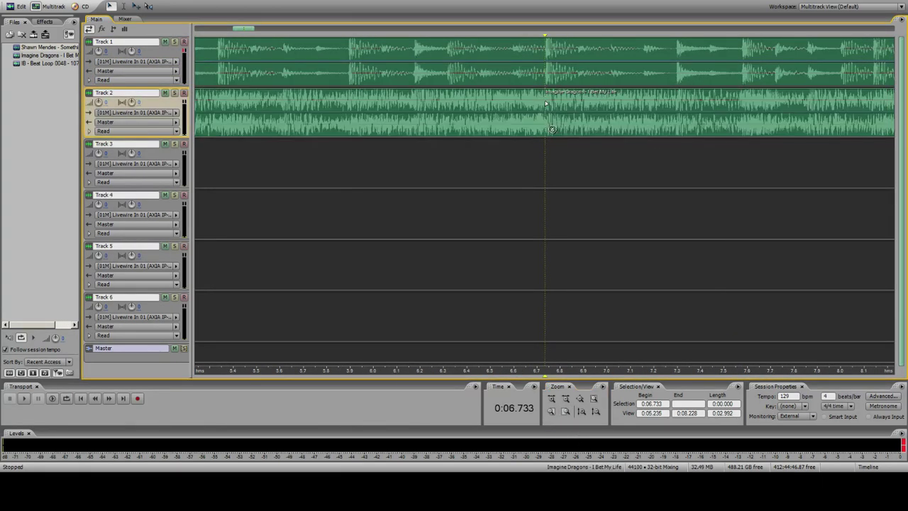
Step: Audition I Bet My Life on Track 2 from about 7.47 s and split the clip at about 9.55 s
click(451, 76)
click(567, 399)
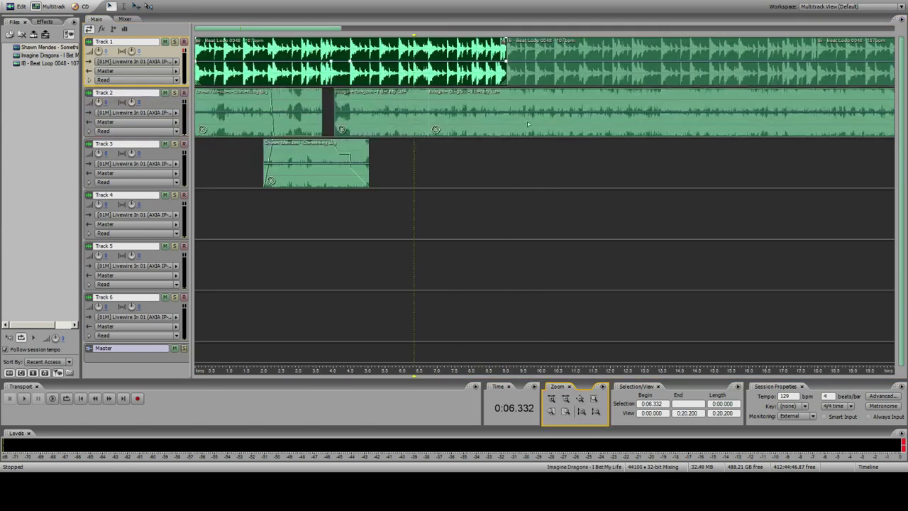
click(455, 106)
key(space)
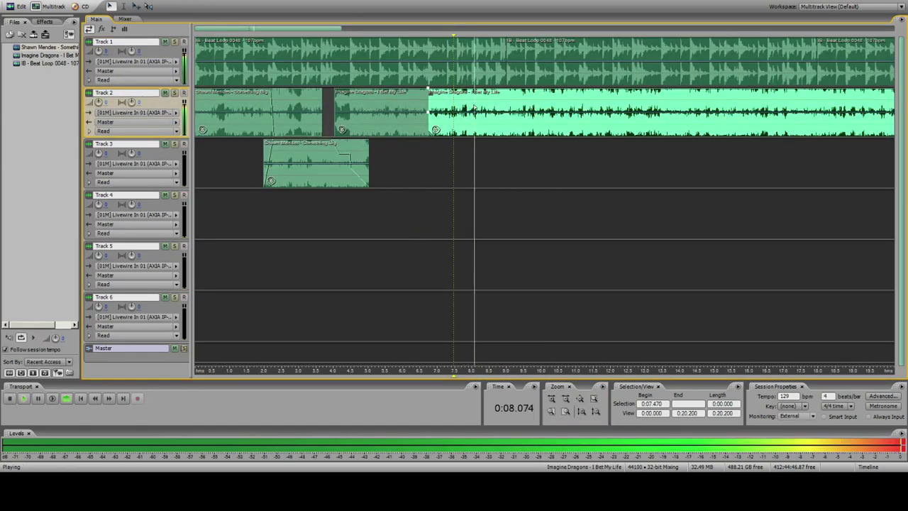
key(space)
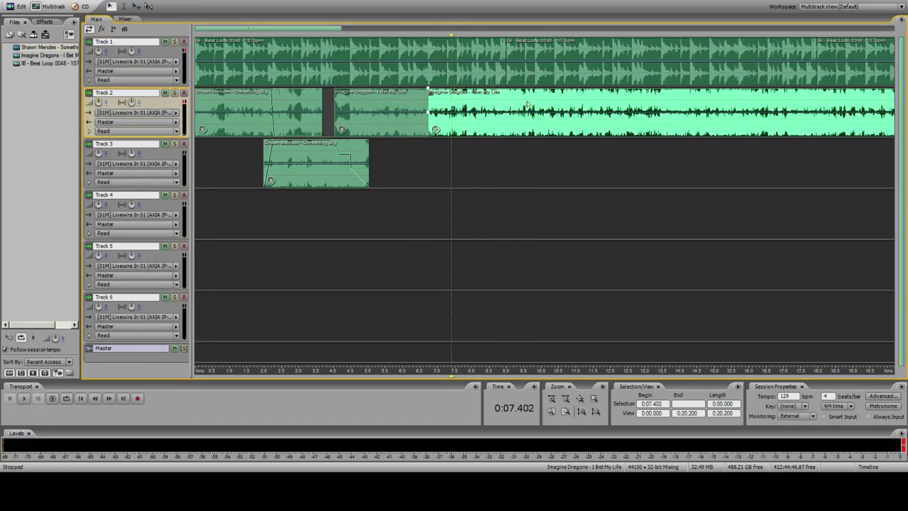
click(526, 105)
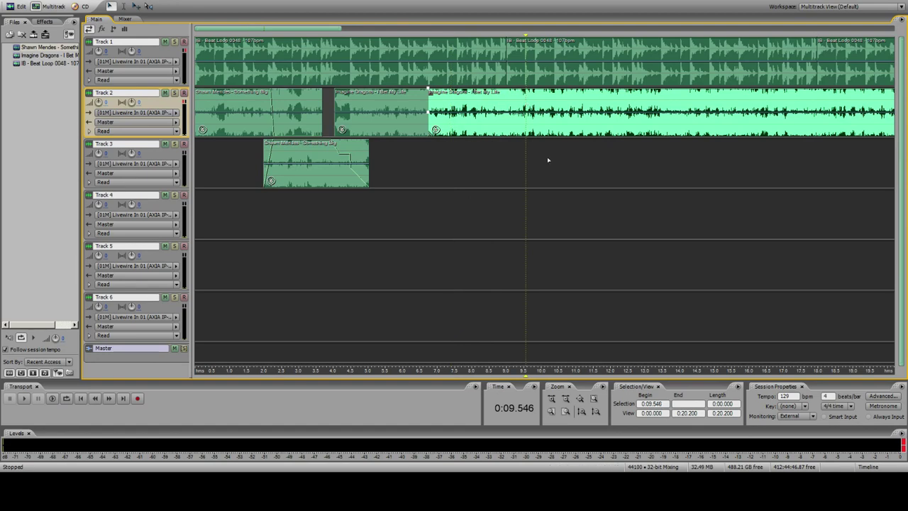
click(565, 410)
key(ctrl+k)
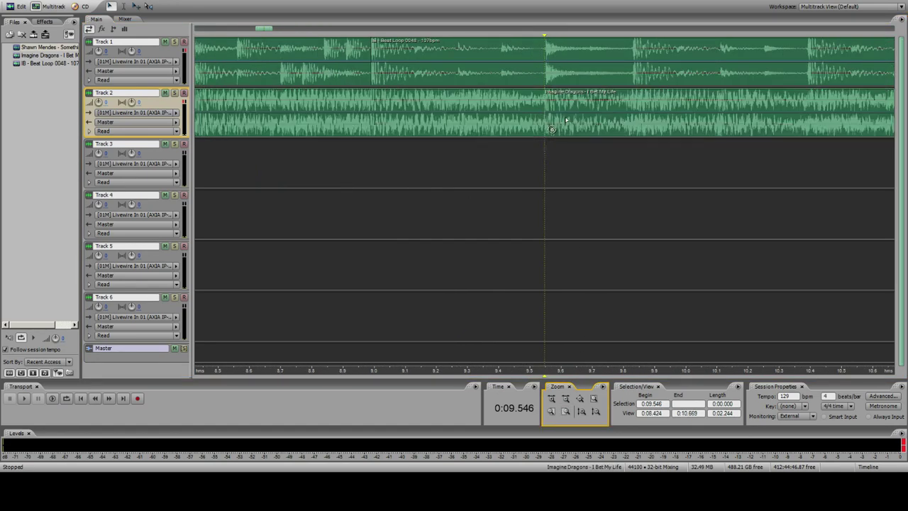
Step: Delete the Track 2 section between 6.73 s and 9.55 s and move the remaining I Bet My Life clip to Track 3, starting at about 6.73 s
click(565, 402)
click(446, 112)
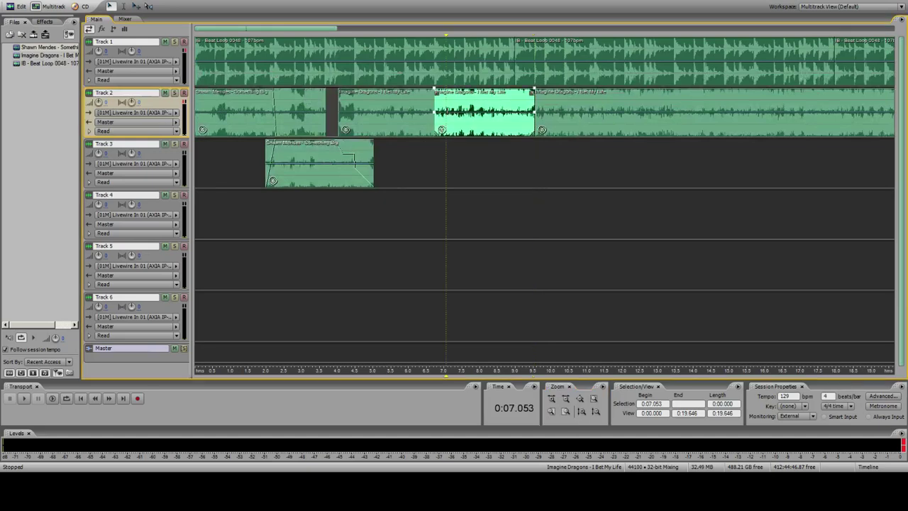
key(Delete)
scroll(479, 106, down, 3)
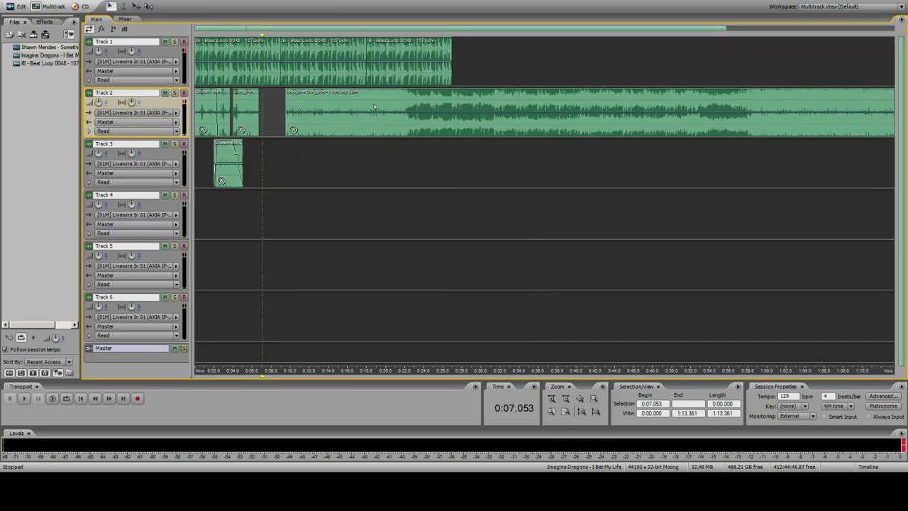
drag(374, 106, 348, 157)
Step: Play the mix from about 4.04 s to check how the moved I Bet My Life clip on Track 3 follows on
click(255, 107)
click(234, 72)
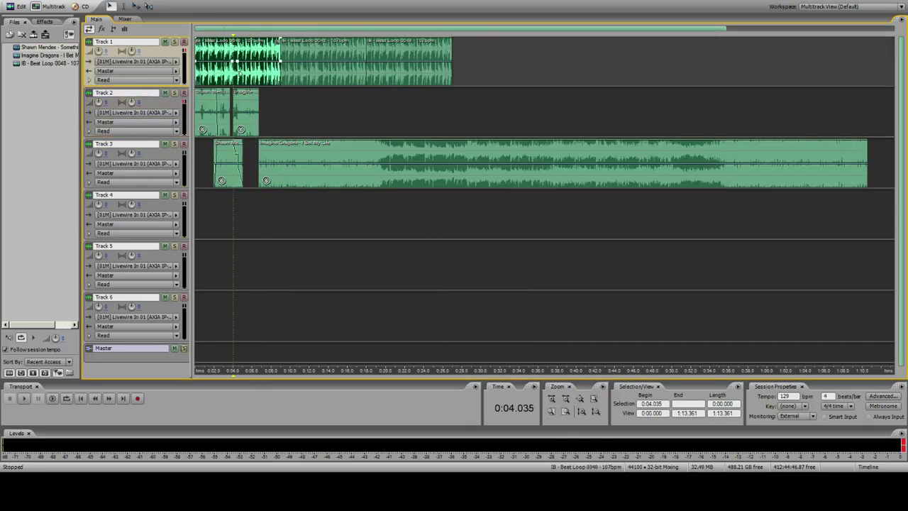
key(space)
click(552, 410)
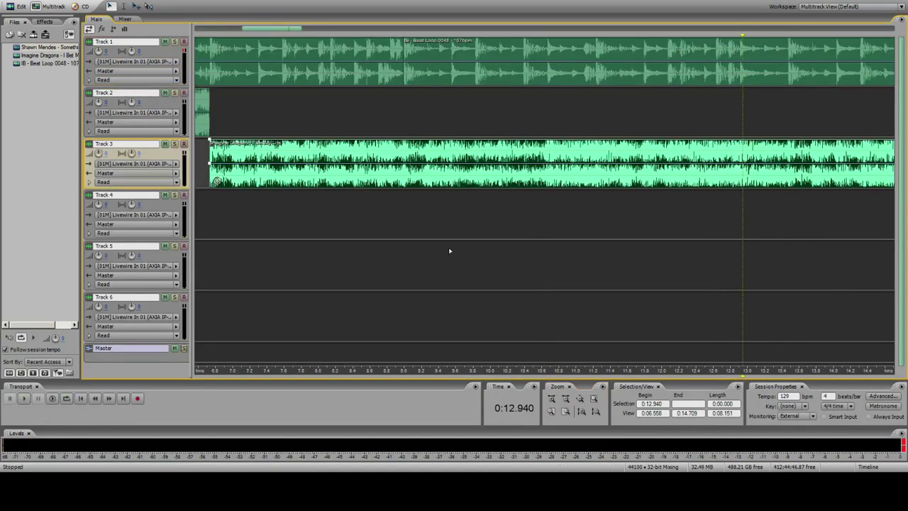
click(551, 410)
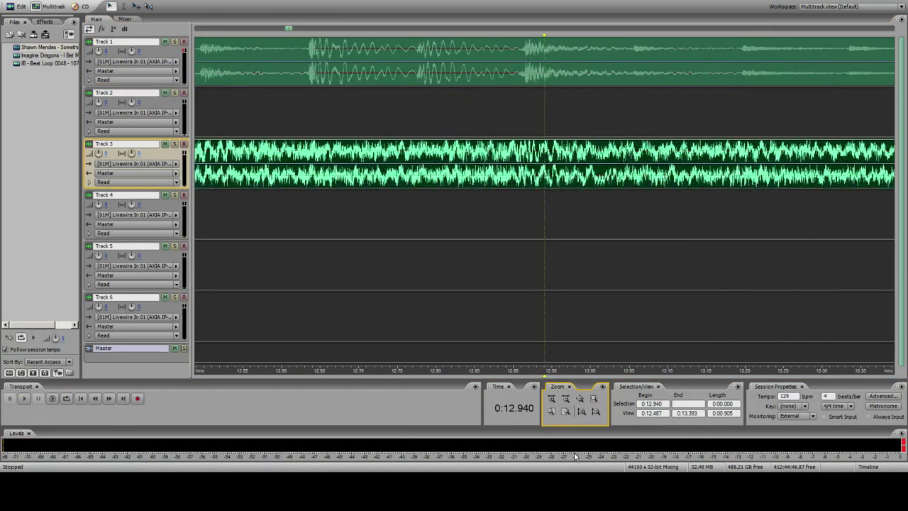
click(567, 411)
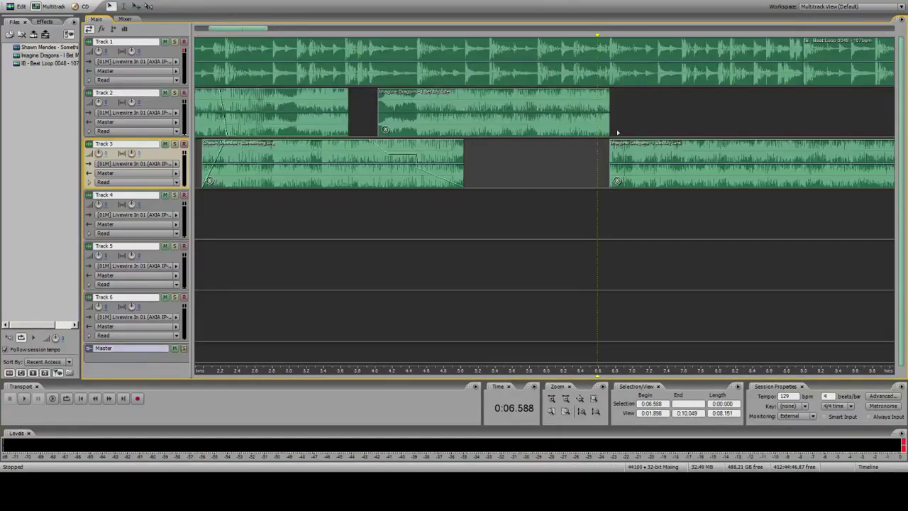
Step: Try to align the Track 3 I Bet My Life clip's start with the end of the Track 2 clip, playing the join from about 6.29 s
click(598, 130)
click(568, 412)
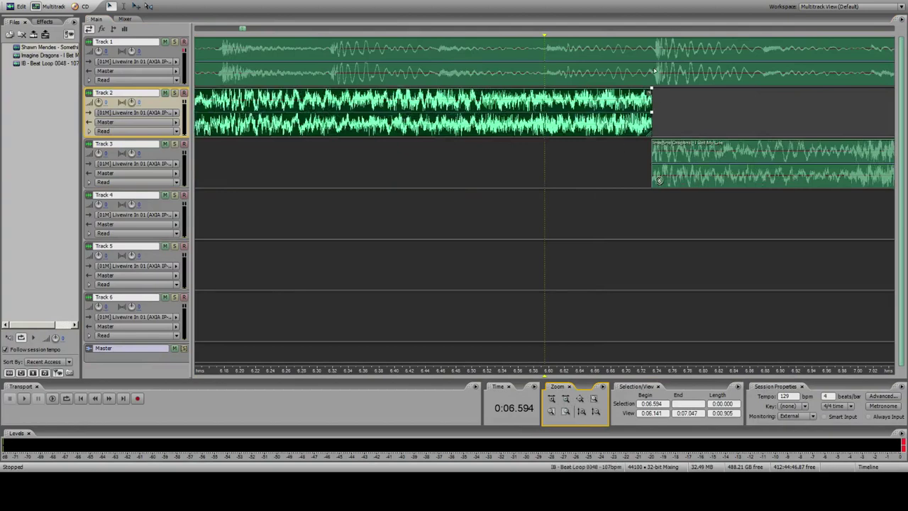
click(655, 71)
drag(666, 169, 659, 180)
click(310, 125)
key(space)
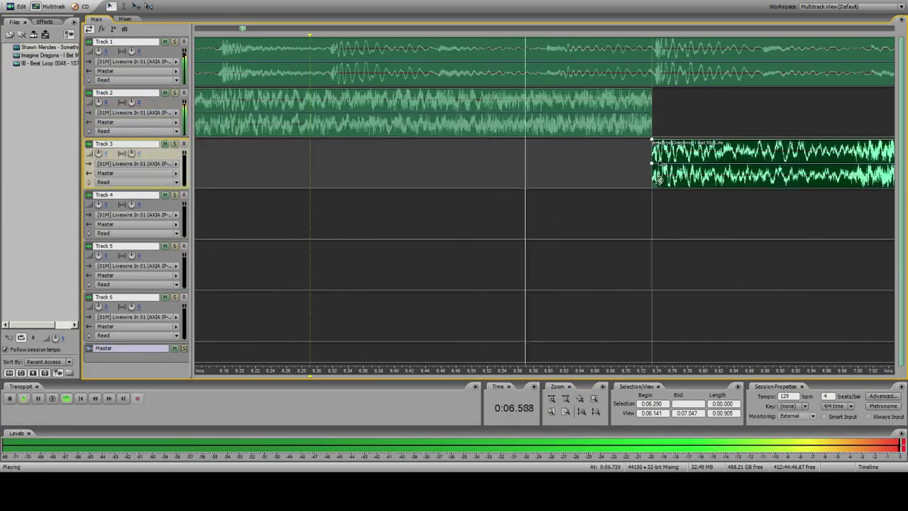
key(space)
Step: Extend the Track 2 I Bet My Life clip to about 6.81 s, shift the Track 3 clip's start to about 6.74 s, and audition the join
click(651, 105)
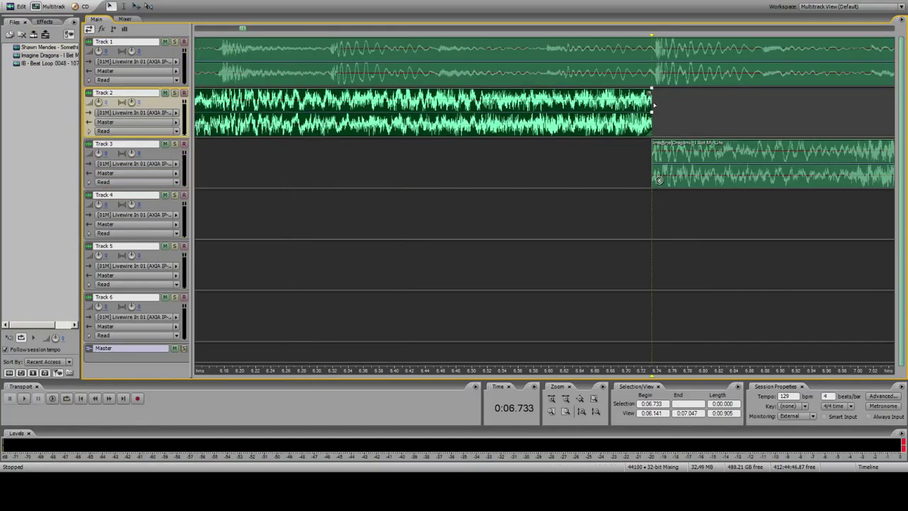
drag(651, 103, 707, 103)
click(659, 180)
drag(660, 180, 665, 180)
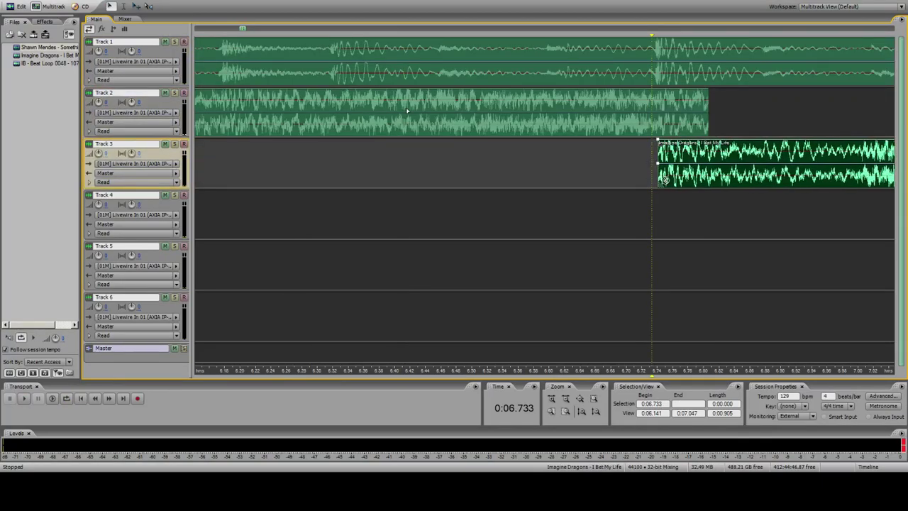
click(260, 110)
key(space)
key(space)
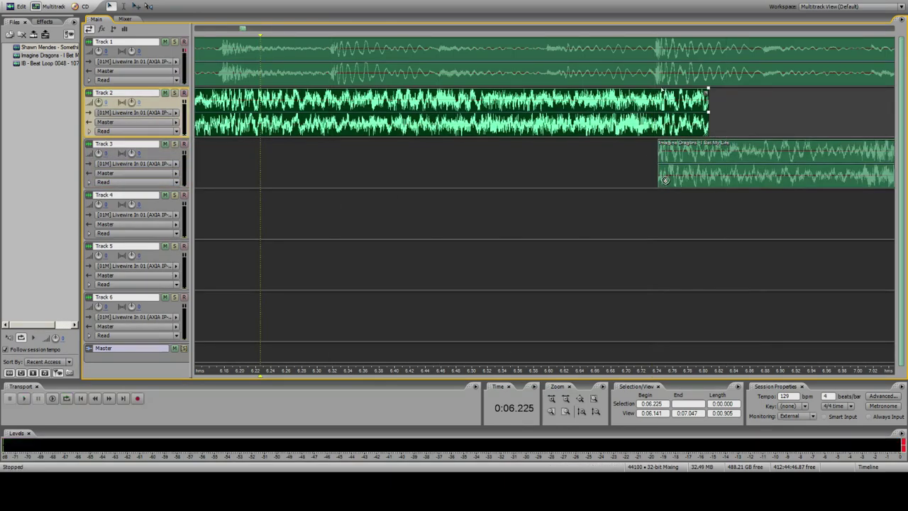
Step: Fade out the end of the Track 2 I Bet My Life clip with volume envelope points, dropping to silence from about 6.74 s
click(663, 87)
click(645, 100)
drag(665, 91, 672, 156)
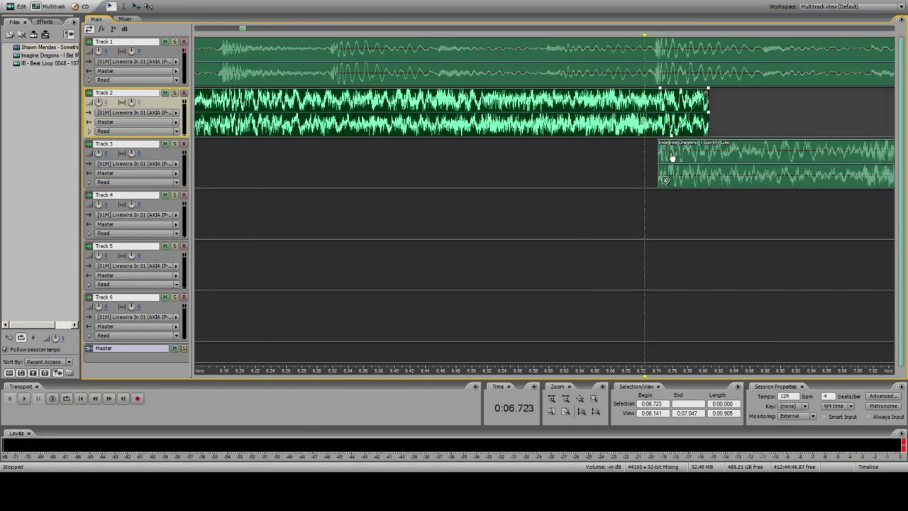
click(560, 112)
click(461, 61)
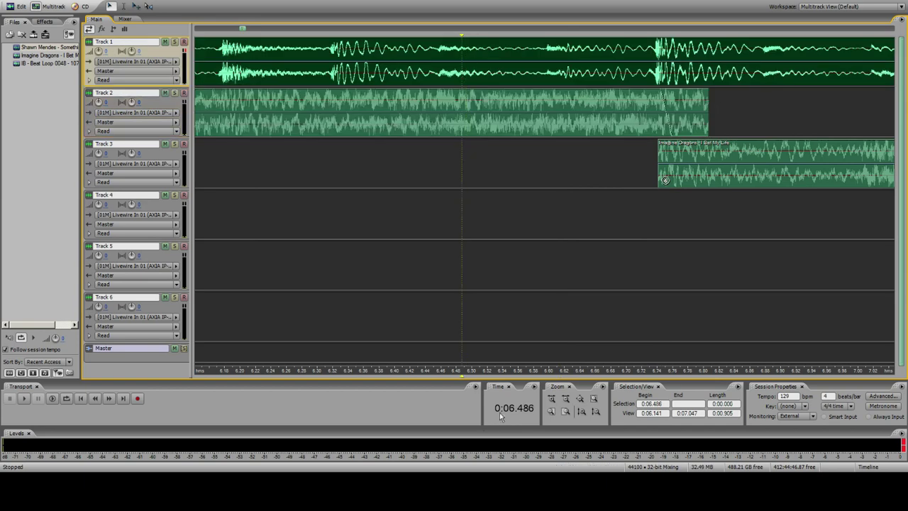
click(569, 399)
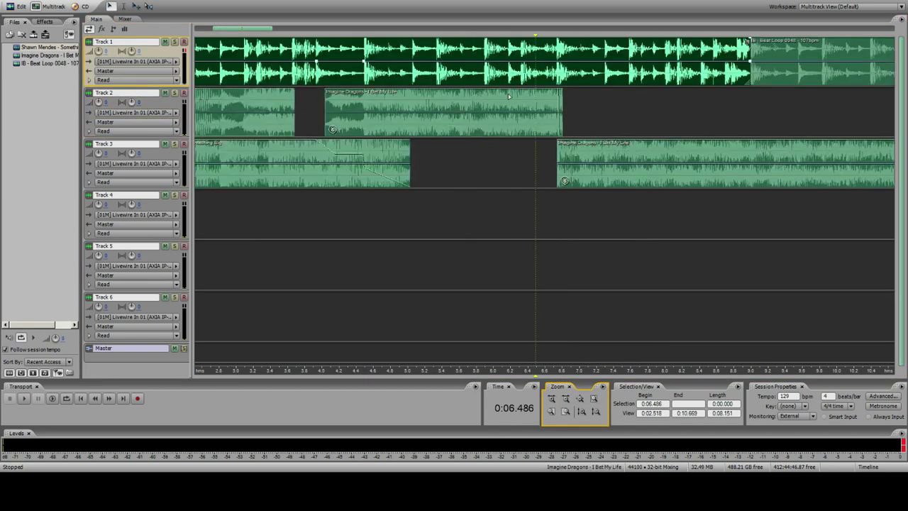
Step: Check the clip boundaries around 3.74 s and 6.74 s across the full arrangement
click(559, 112)
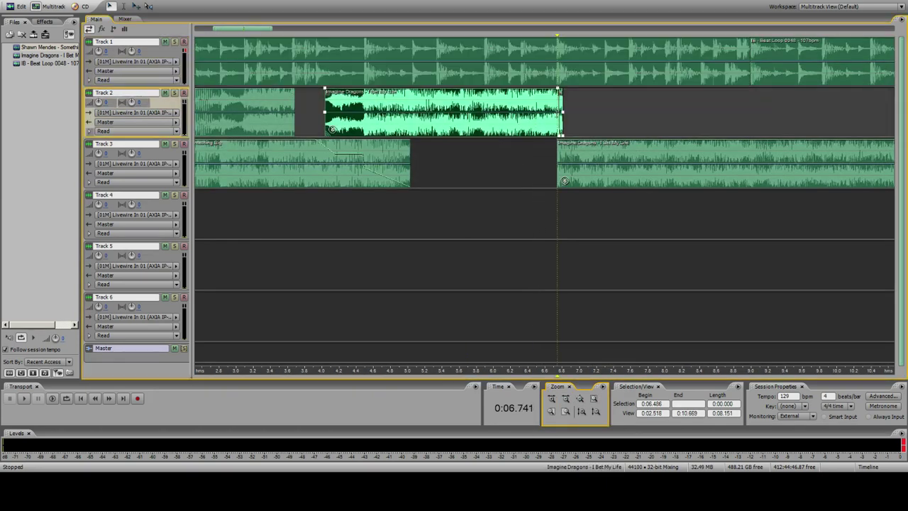
click(299, 86)
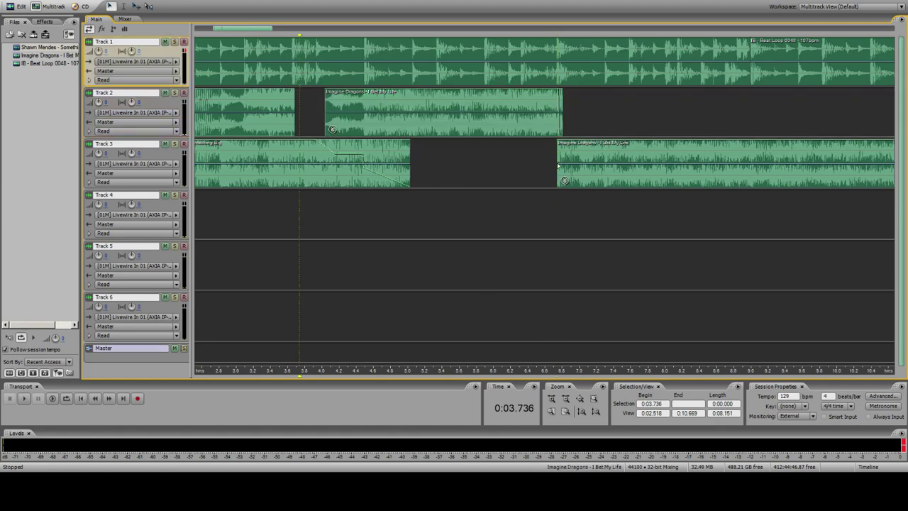
click(565, 398)
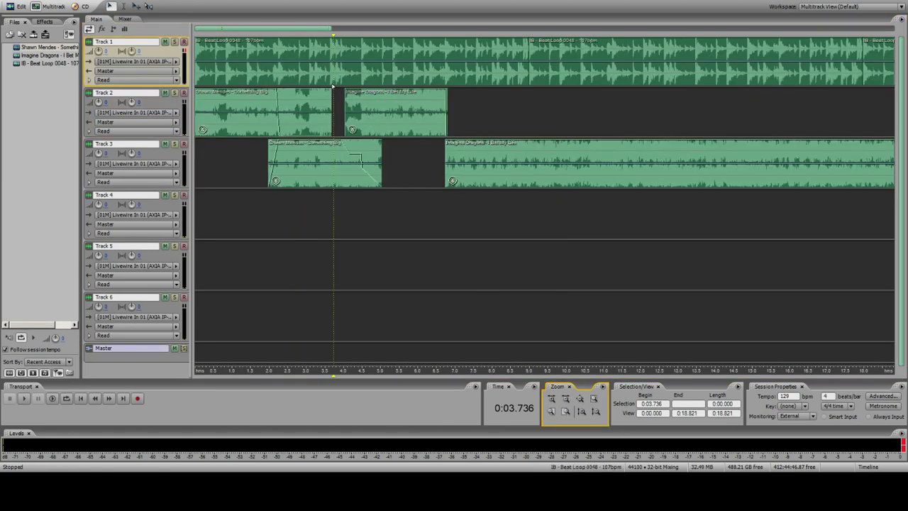
click(445, 103)
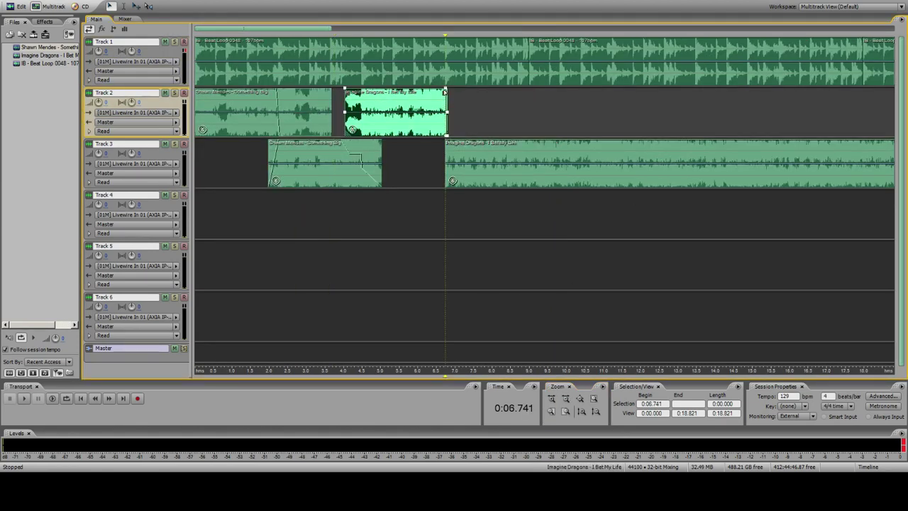
click(195, 67)
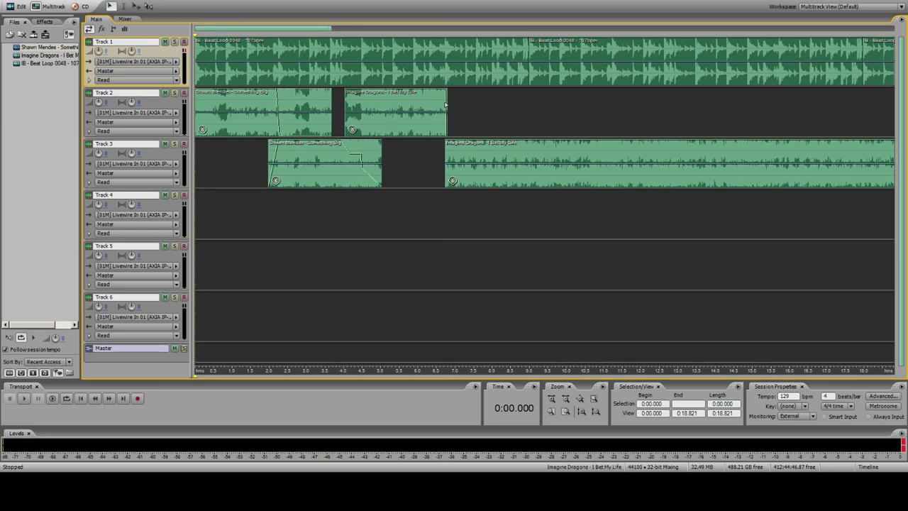
click(445, 105)
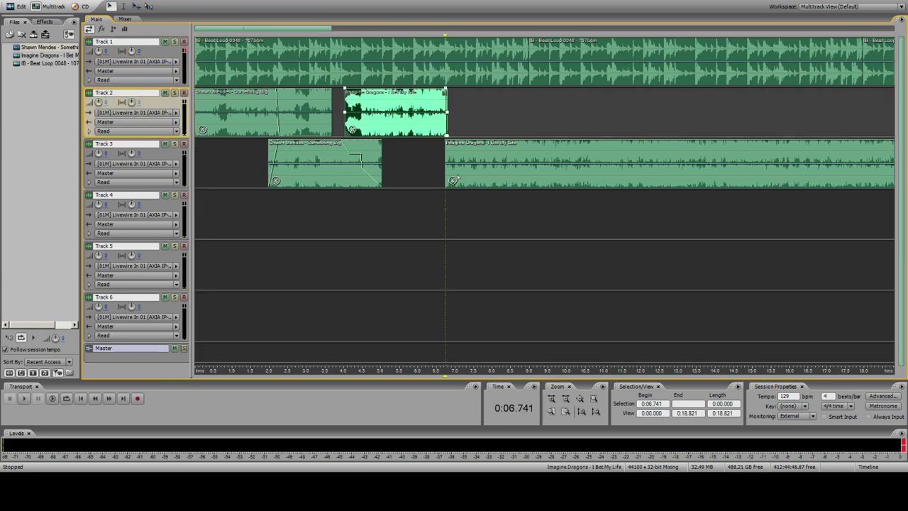
Step: Lower the volumes of Tracks 1, 2 and 3 slightly and replay the mix from the start
click(195, 69)
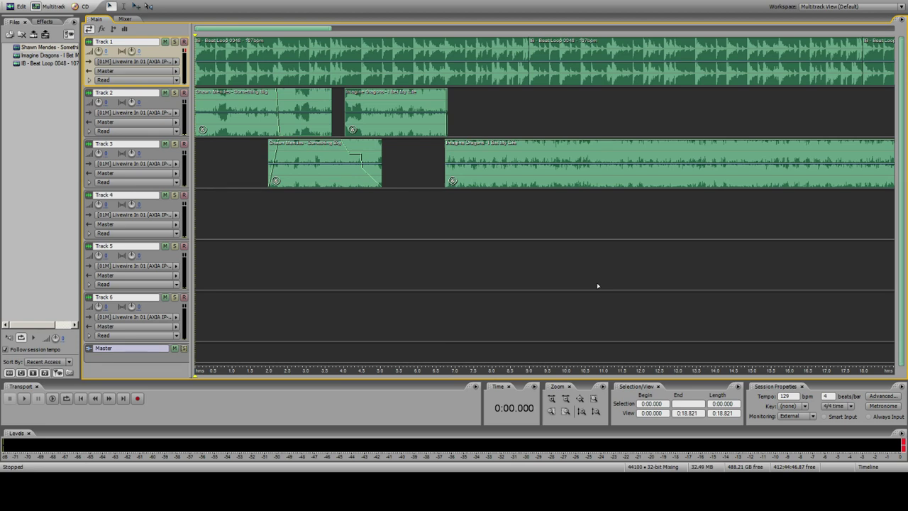
key(space)
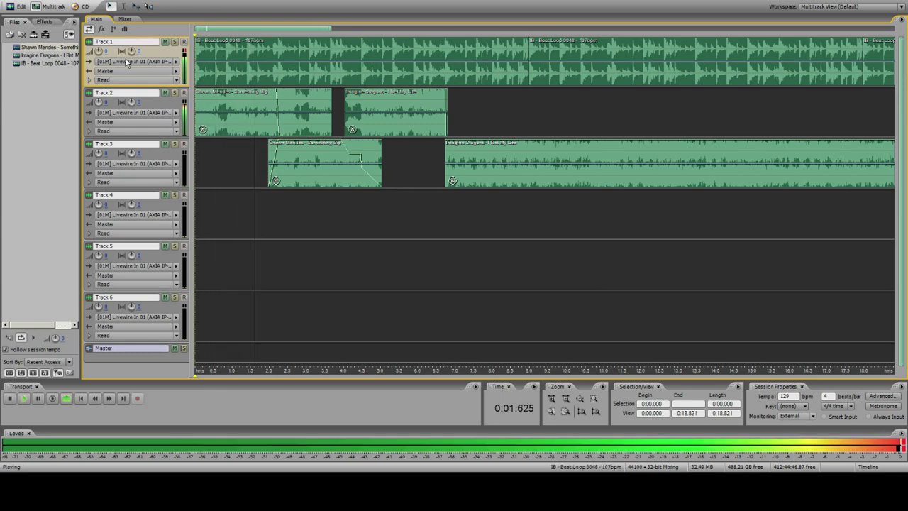
key(space)
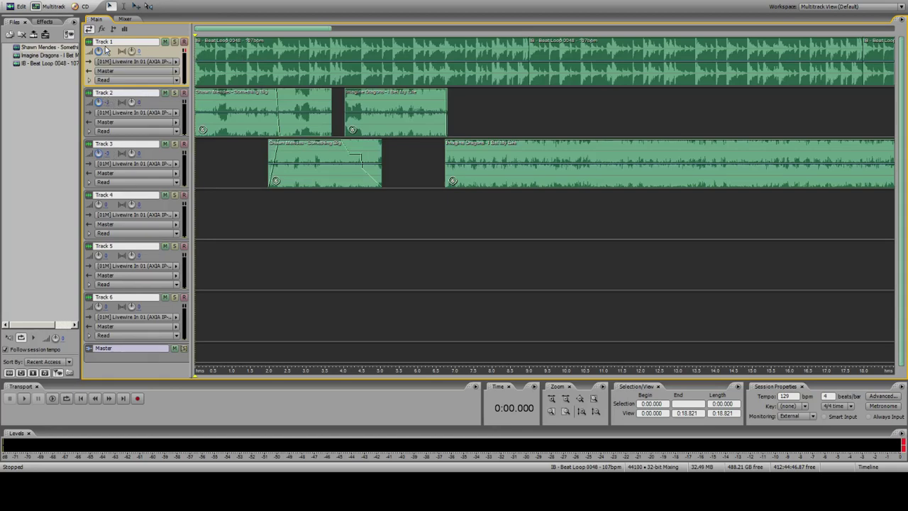
key(space)
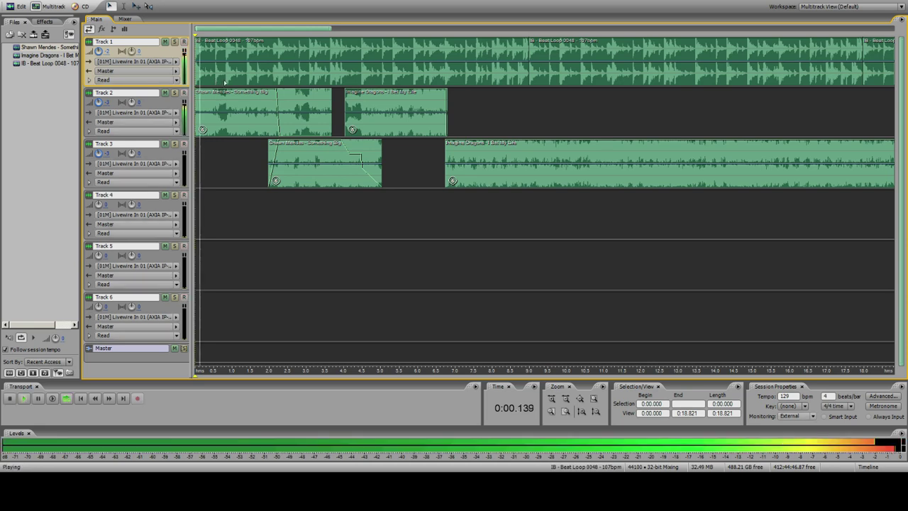
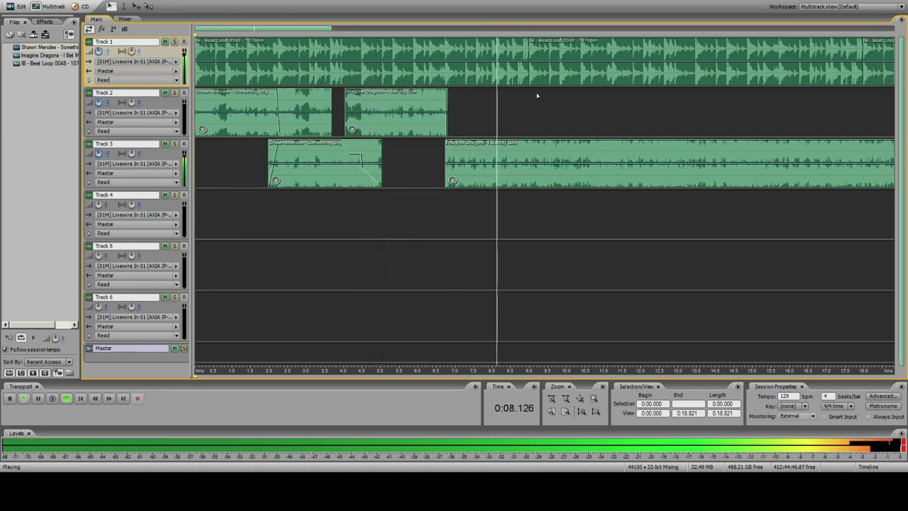
key(space)
Step: Play the Track 3 I Bet My Life clip from about 7.99 s up to the loop repeat near 8.99 s
click(531, 151)
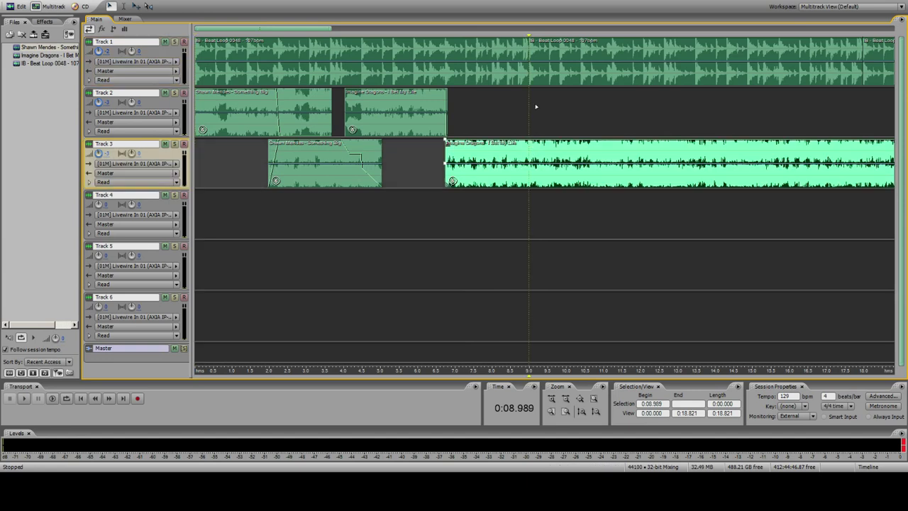
click(492, 160)
key(space)
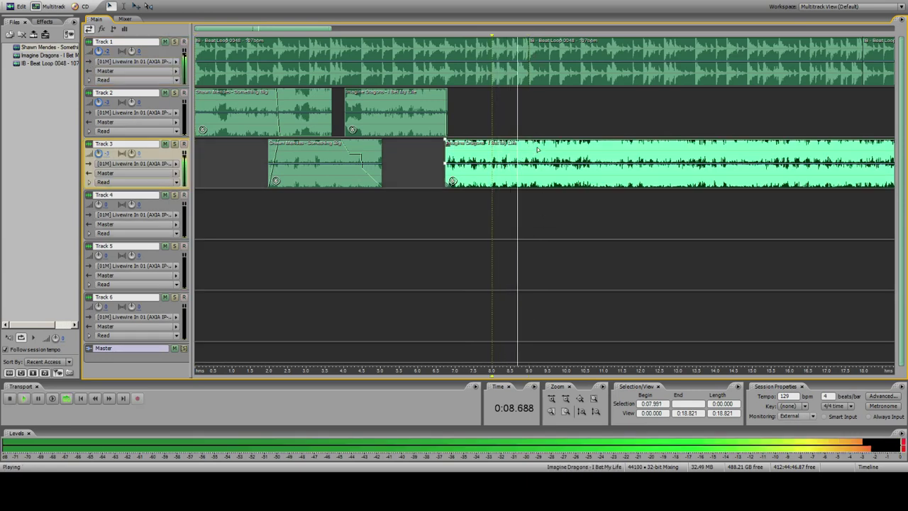
key(space)
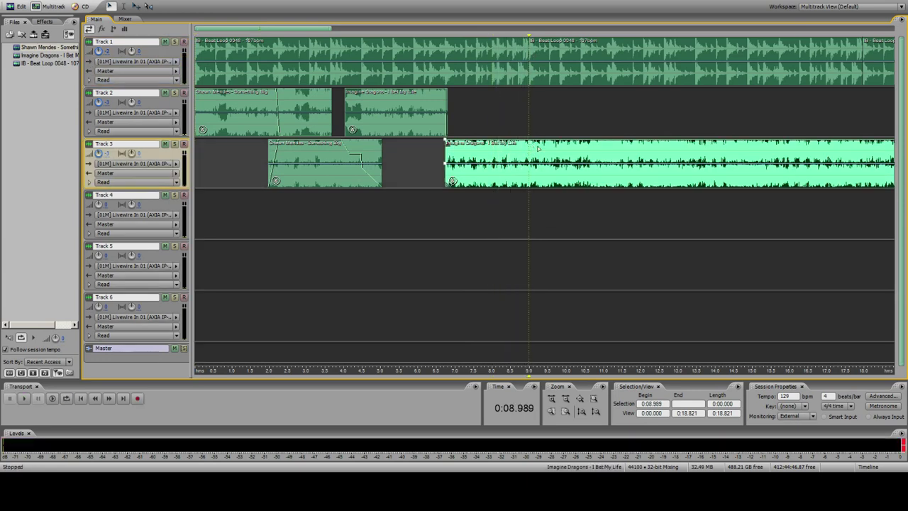
Step: Split the Track 3 I Bet My Life clip at about 9.23 s and delete the part after it
click(538, 165)
click(552, 400)
click(553, 399)
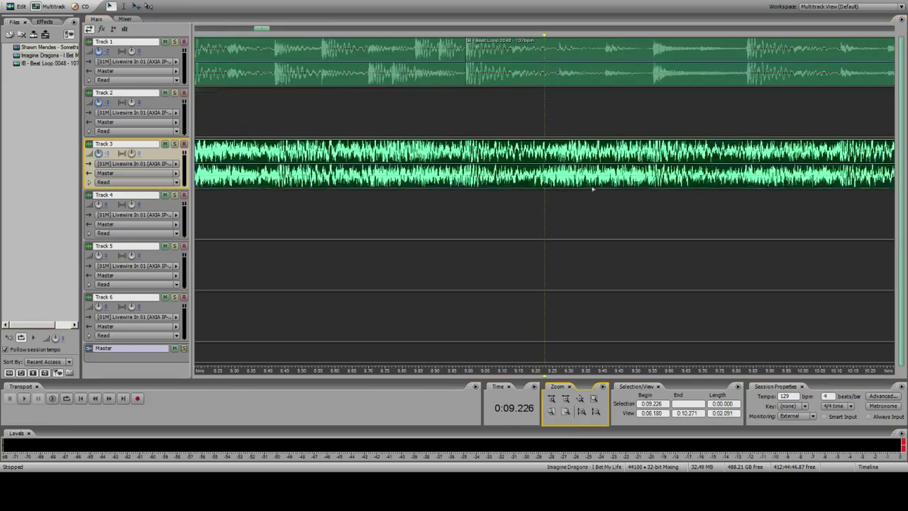
click(547, 158)
key(Delete)
Step: Audition the end of the Track 3 clip from about 8.18 s and compare it with the loop repeat at 8.99 s
key(Home)
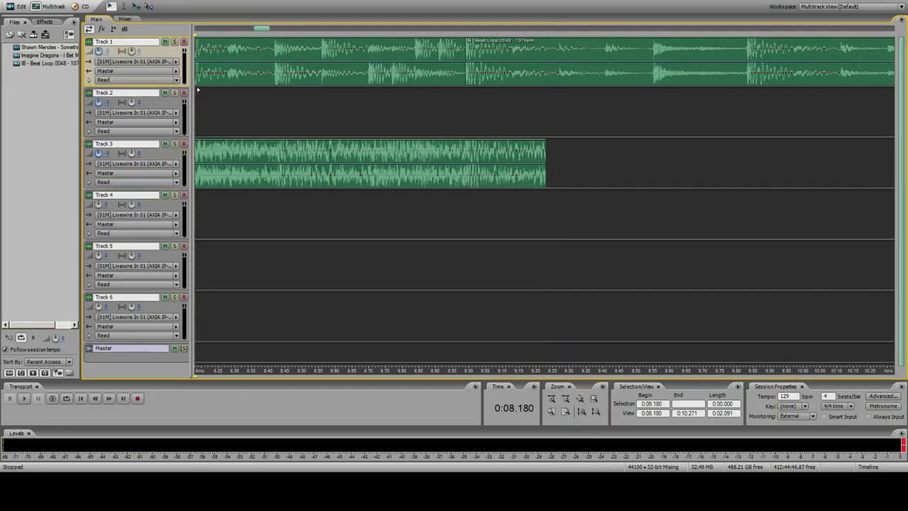
key(space)
key(space)
click(465, 166)
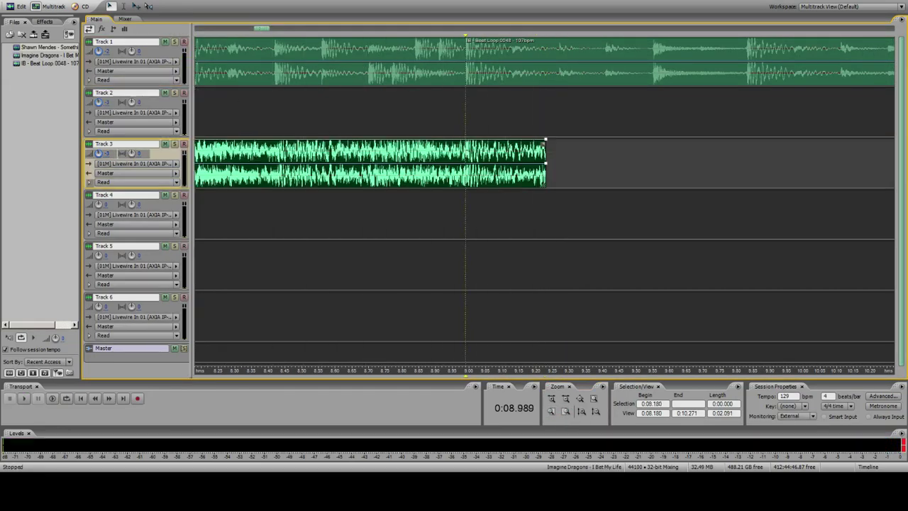
click(565, 397)
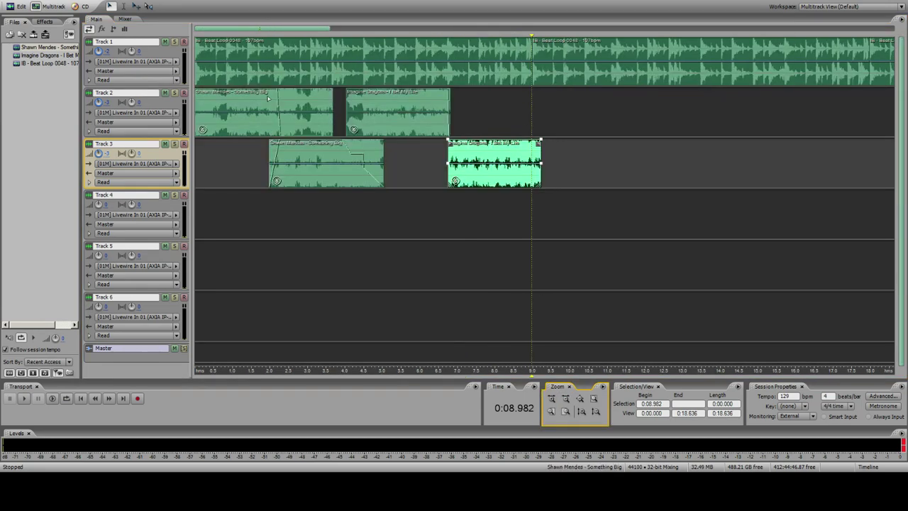
click(204, 69)
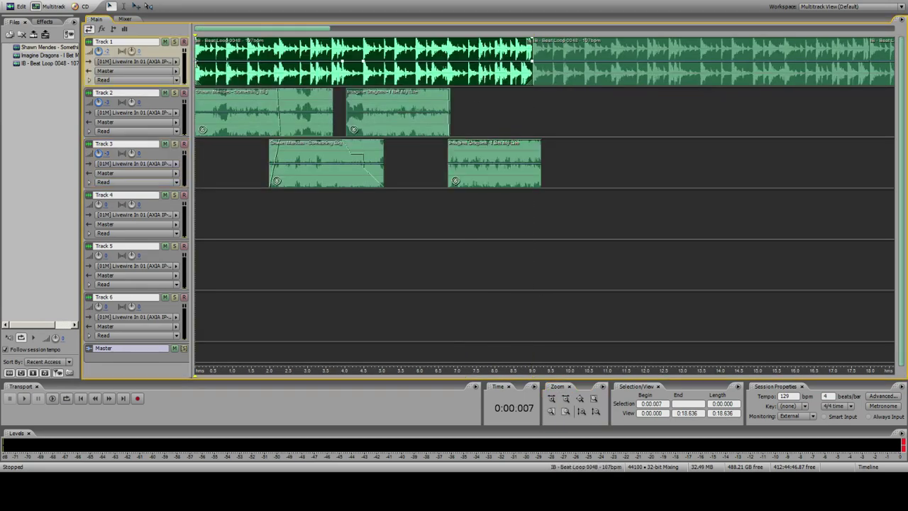
click(527, 113)
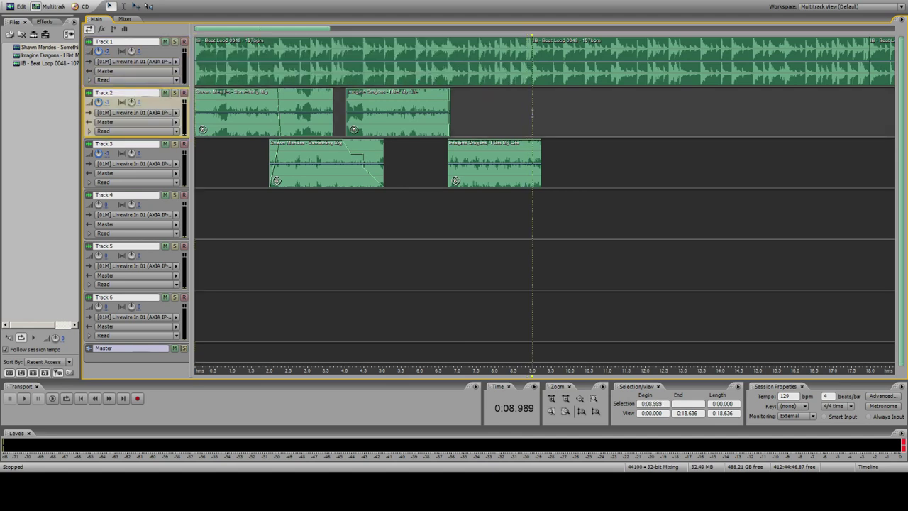
click(521, 71)
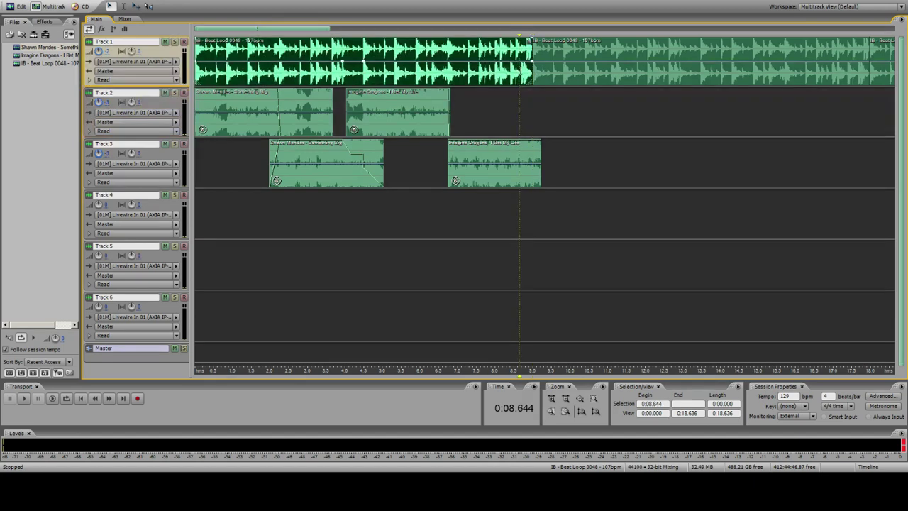
Step: Examine the beat loop's repeat point at about 8.99 s and play the transition from about 8.72 s
click(552, 409)
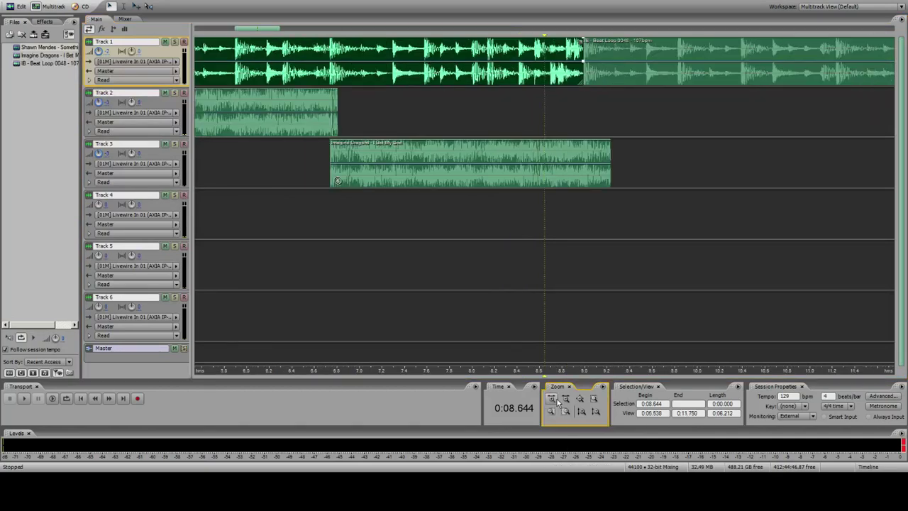
click(585, 77)
click(565, 73)
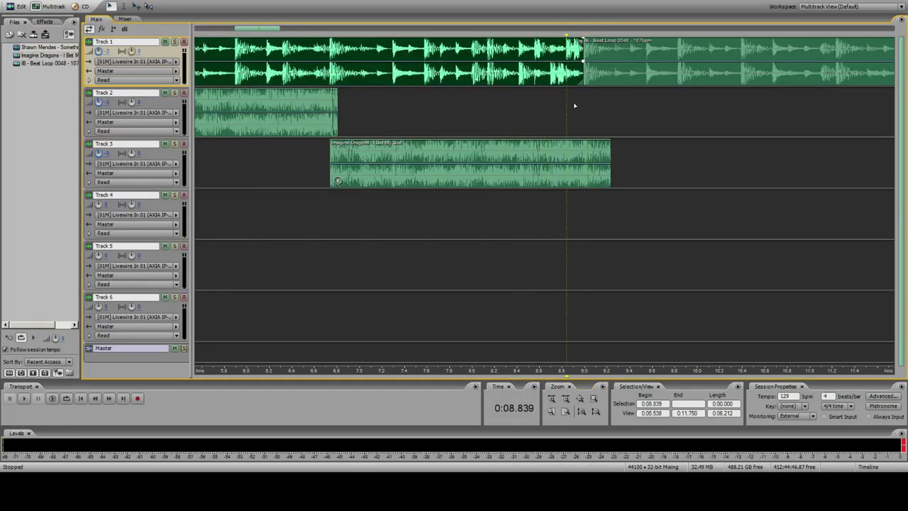
click(565, 398)
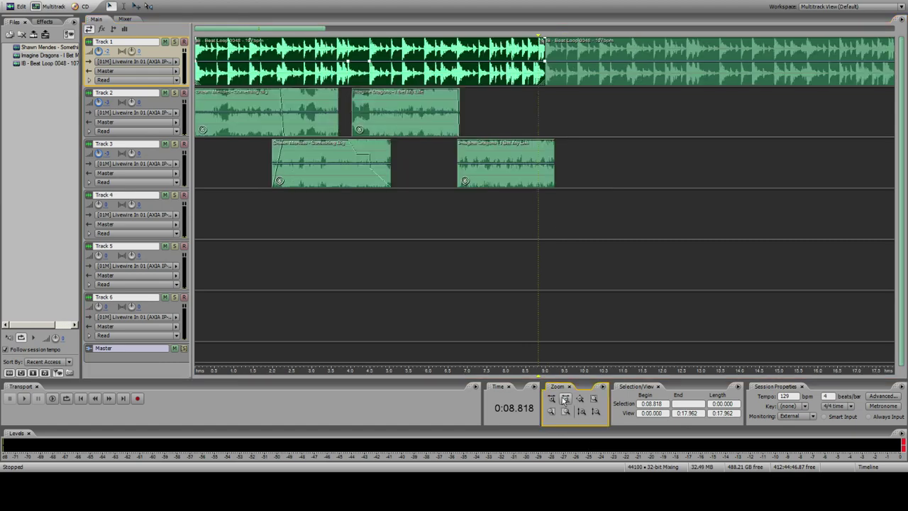
click(545, 92)
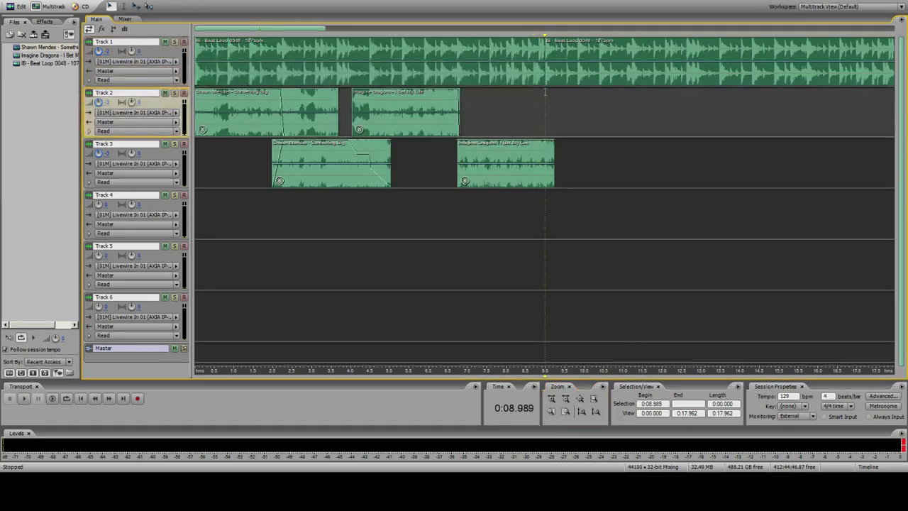
click(448, 145)
click(516, 97)
click(535, 75)
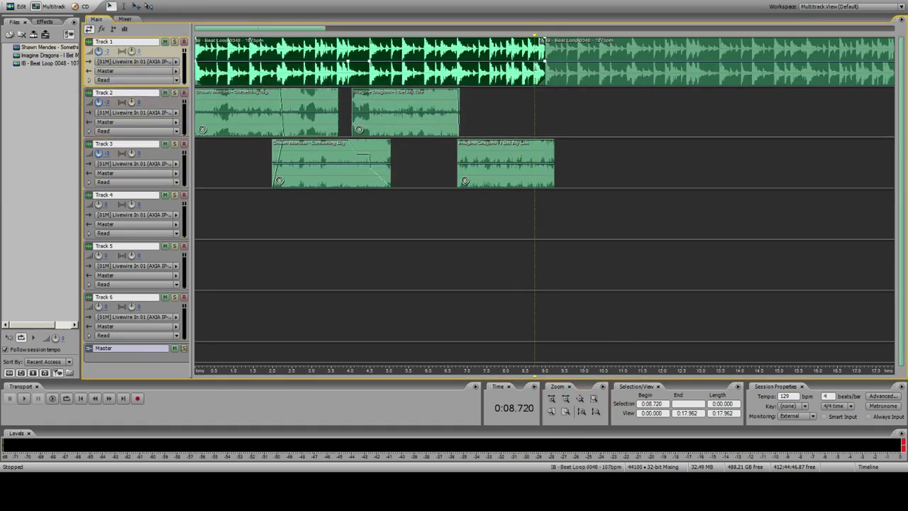
key(space)
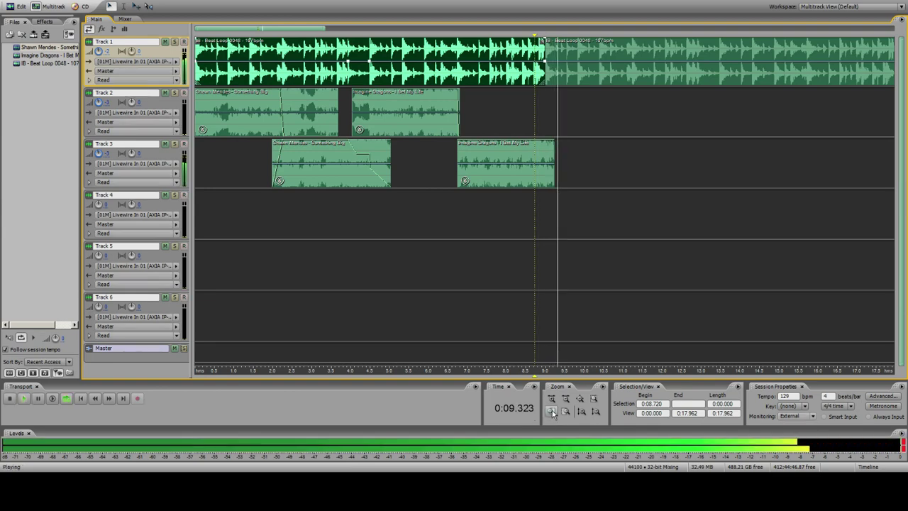
key(space)
Step: Trim the end of the Track 3 I Bet My Life clip back to about 9.21 s
click(547, 130)
click(548, 150)
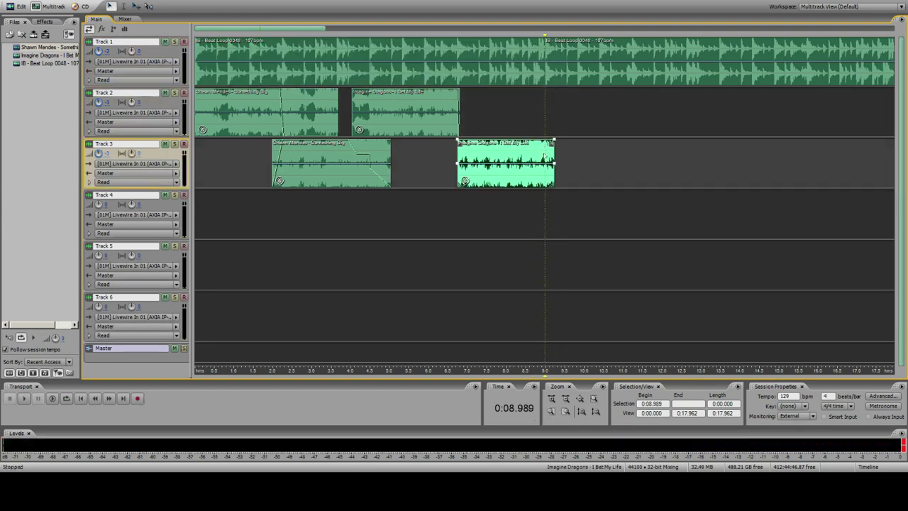
click(558, 411)
click(542, 152)
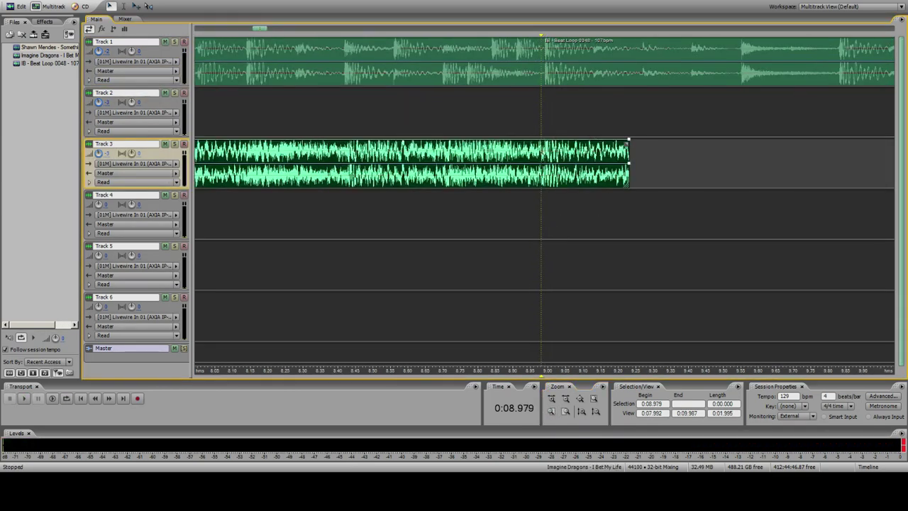
drag(629, 151, 623, 152)
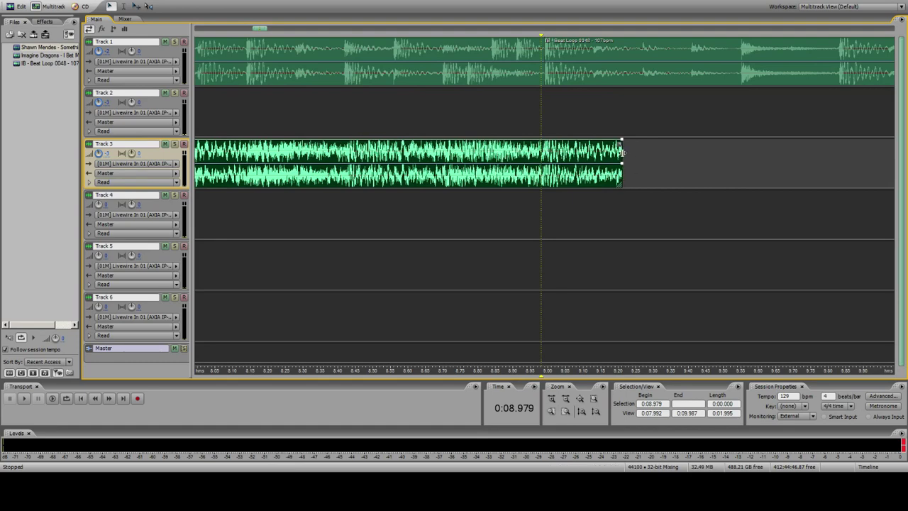
click(439, 130)
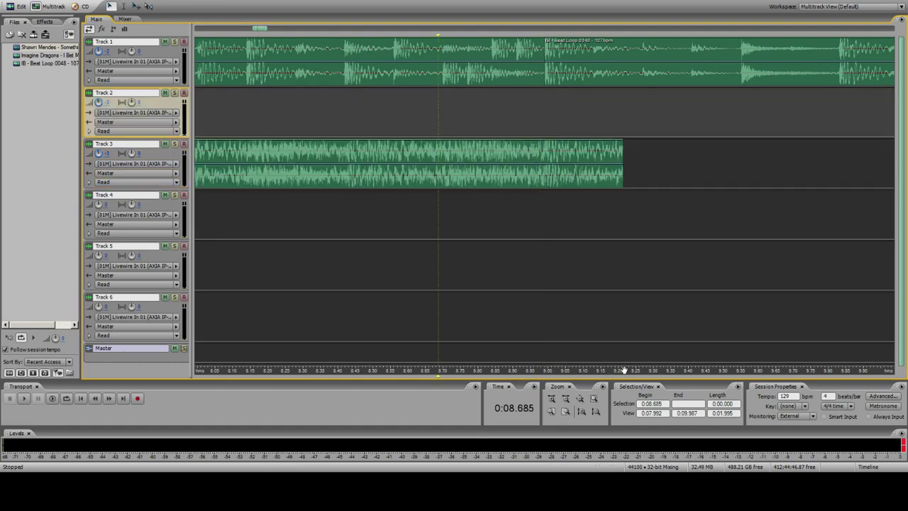
click(565, 399)
click(466, 156)
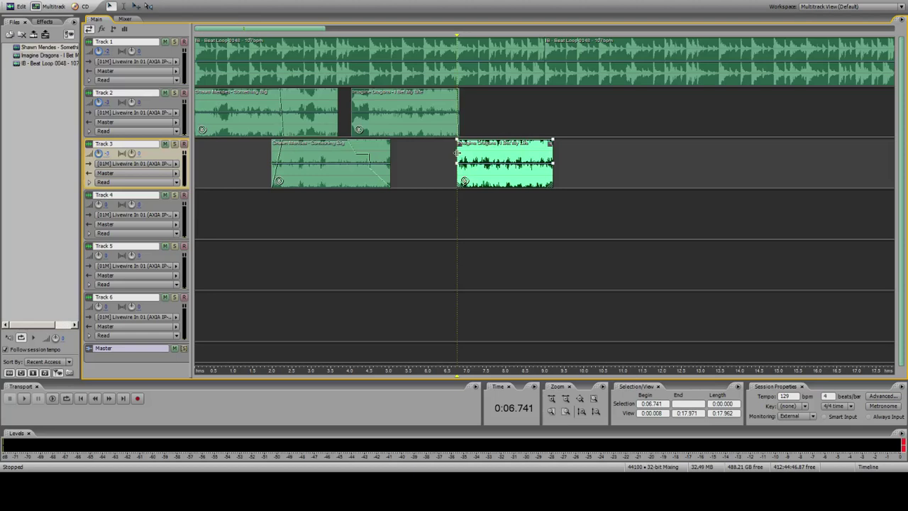
Step: Play the mix from the start and lower the track volumes to -3 for Track 1 and -4 for Tracks 2 and 3
click(196, 71)
key(space)
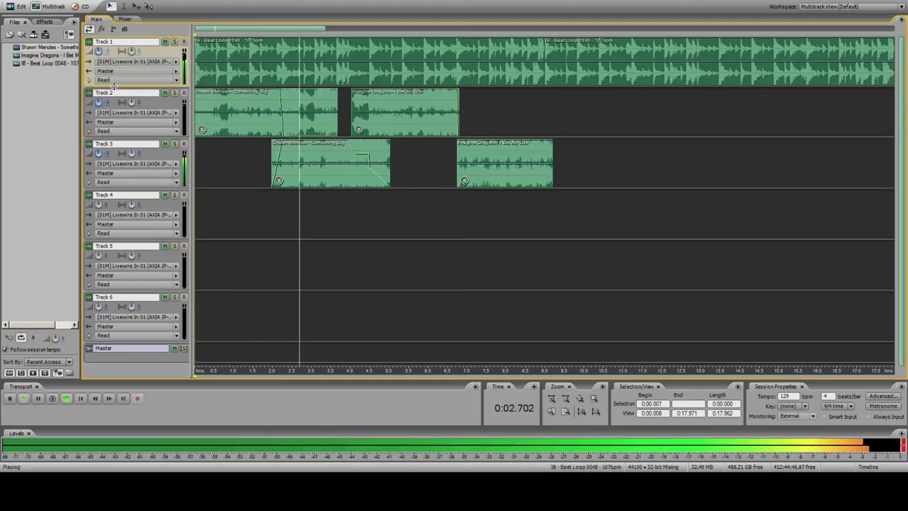
key(space)
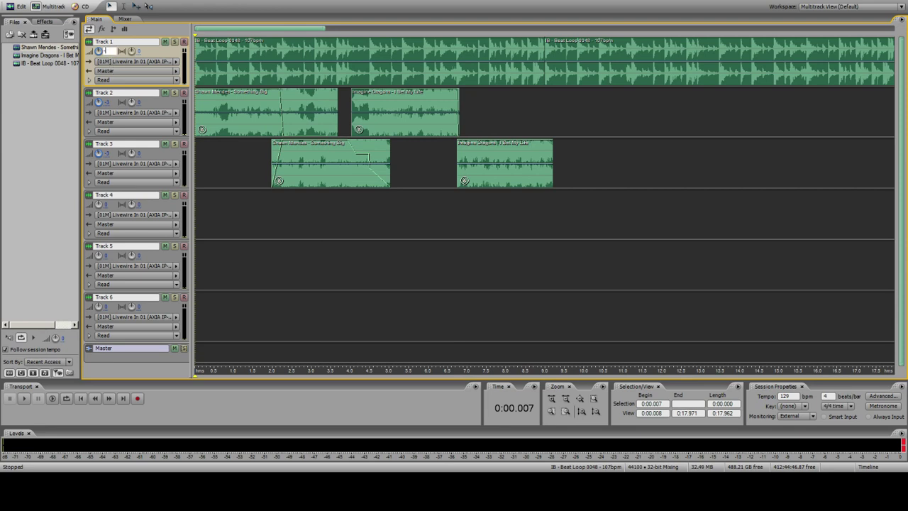
click(108, 102)
click(106, 153)
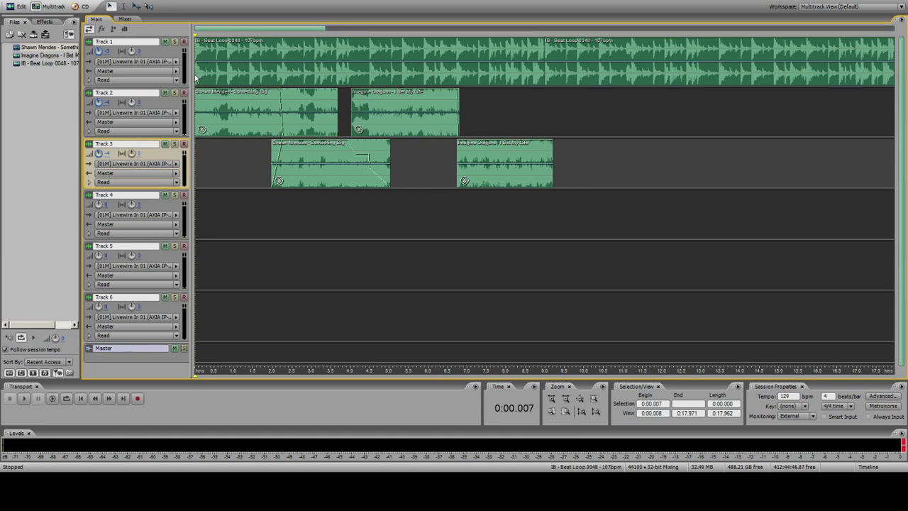
Step: Audition the mix from the beginning with the lowered track volumes, through to the second I Bet My Life clip
click(196, 80)
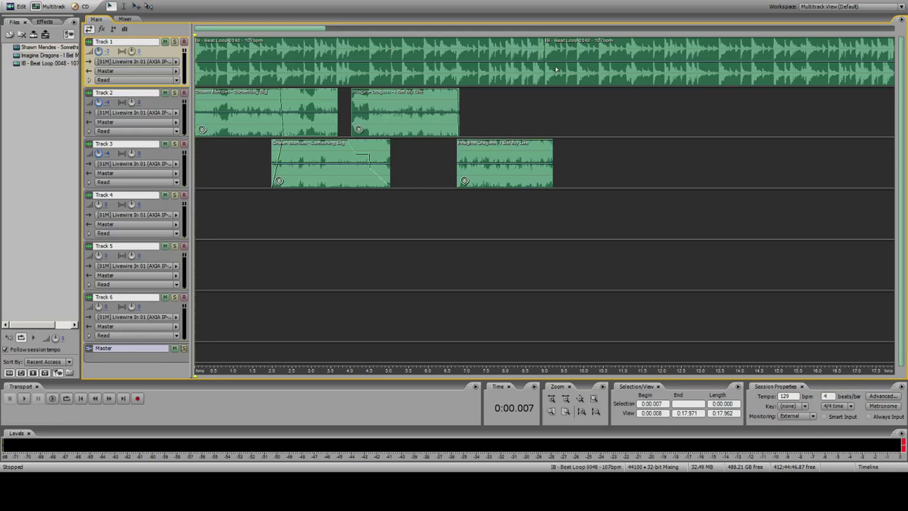
key(space)
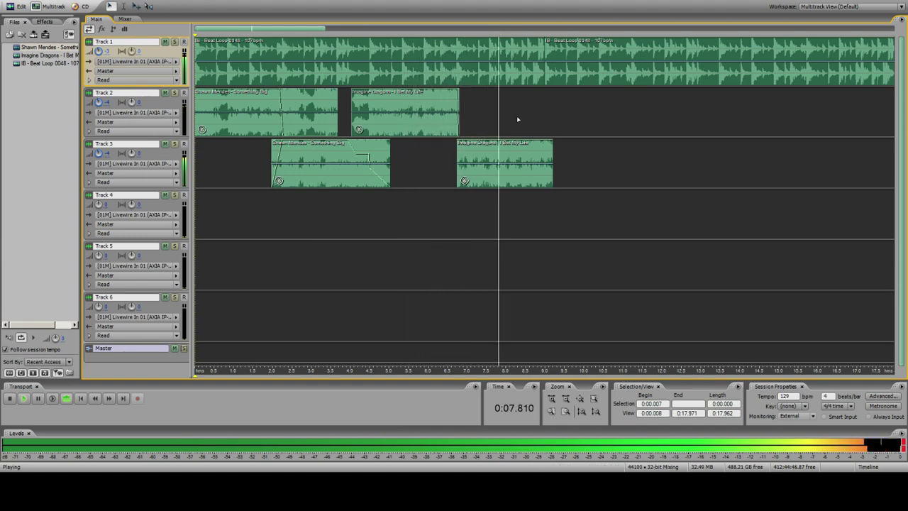
key(space)
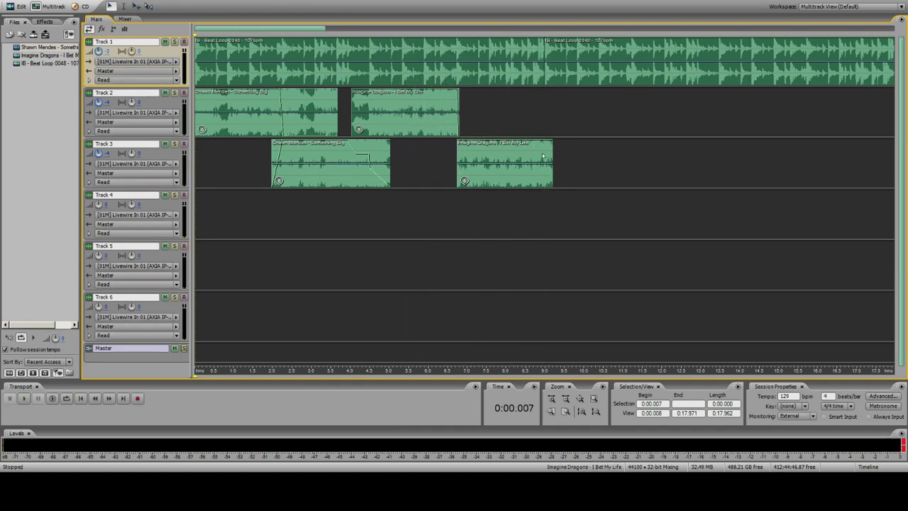
Step: Bounce the I Bet My Life clip on Track 3 to a new stereo track
click(543, 156)
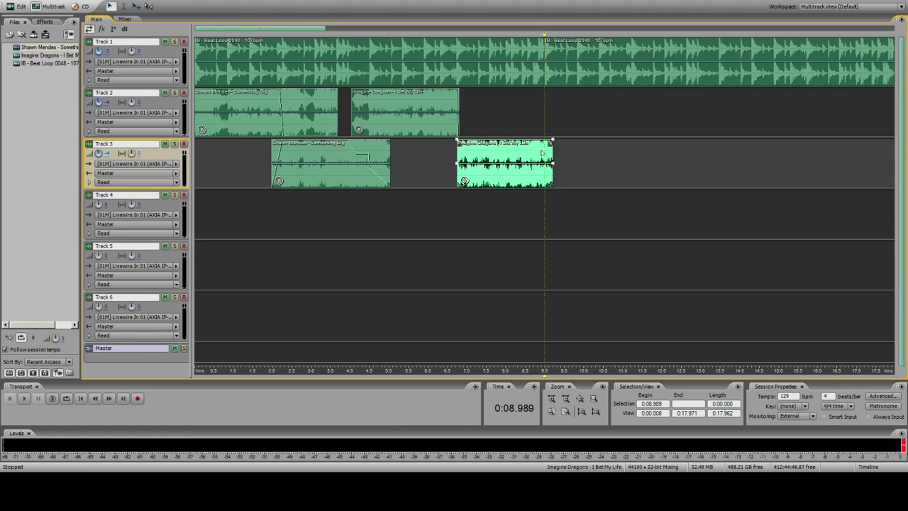
right_click(485, 147)
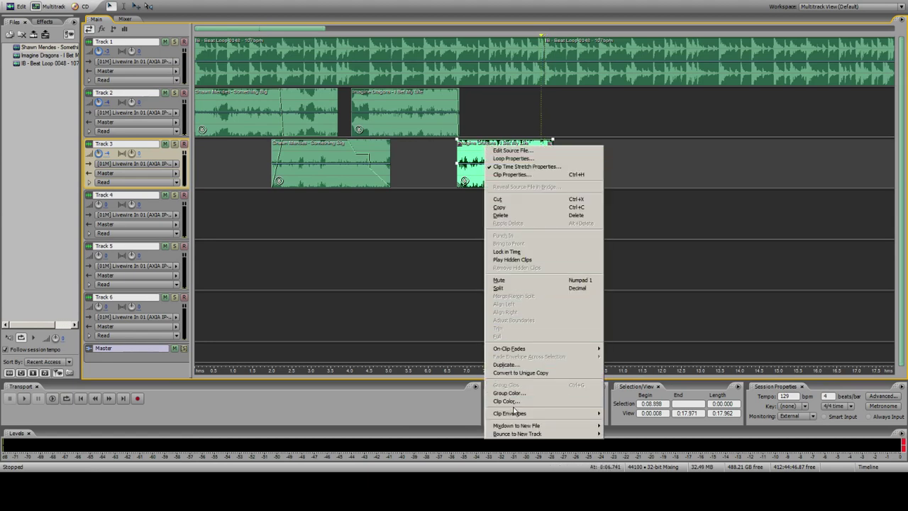
mouse_move(523, 434)
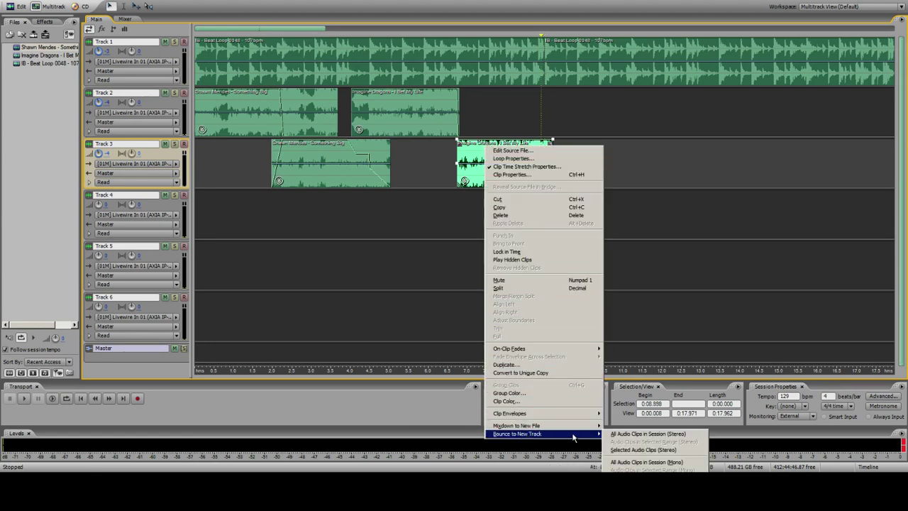
click(627, 450)
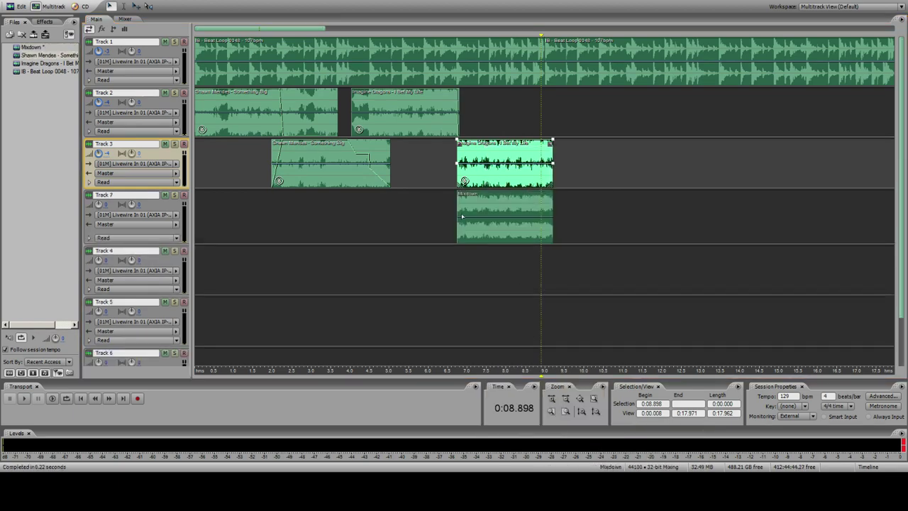
Step: Delete the original I Bet My Life clip from Track 3 and move the bounced Mixdown clip into its place
click(465, 157)
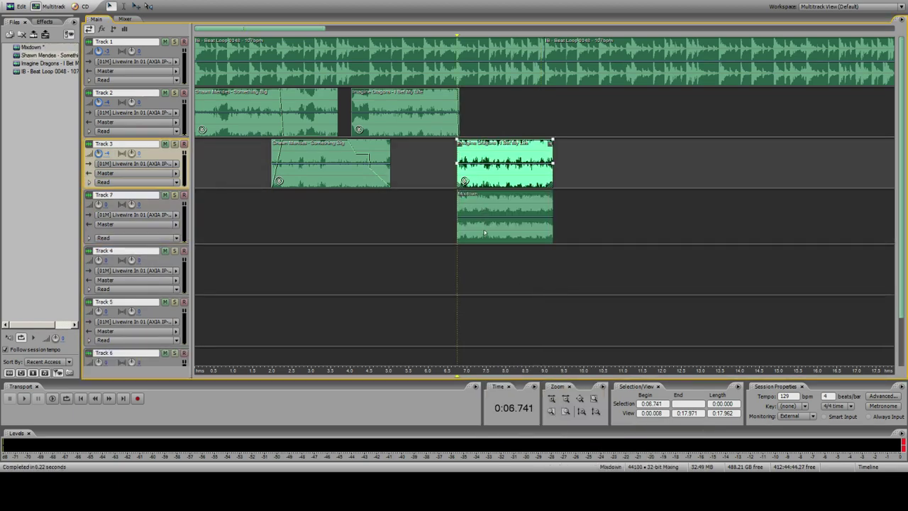
click(553, 416)
key(Delete)
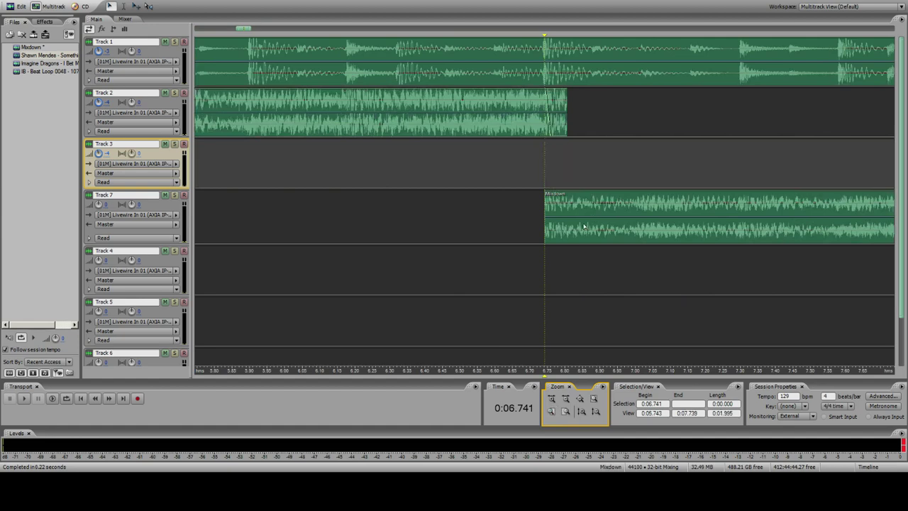
drag(586, 227, 586, 183)
click(403, 114)
click(581, 410)
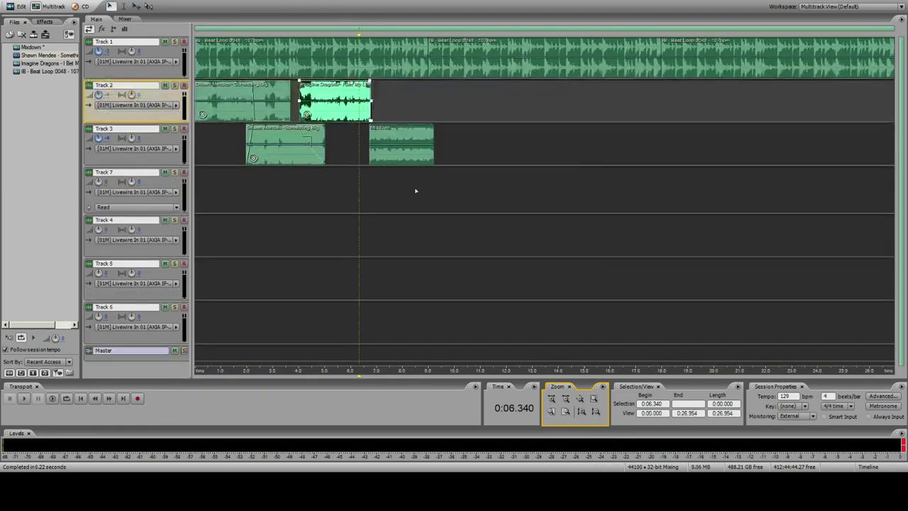
Step: Audition the Mixdown clip on Track 3 from about 7.07 s to check its level
click(378, 136)
key(space)
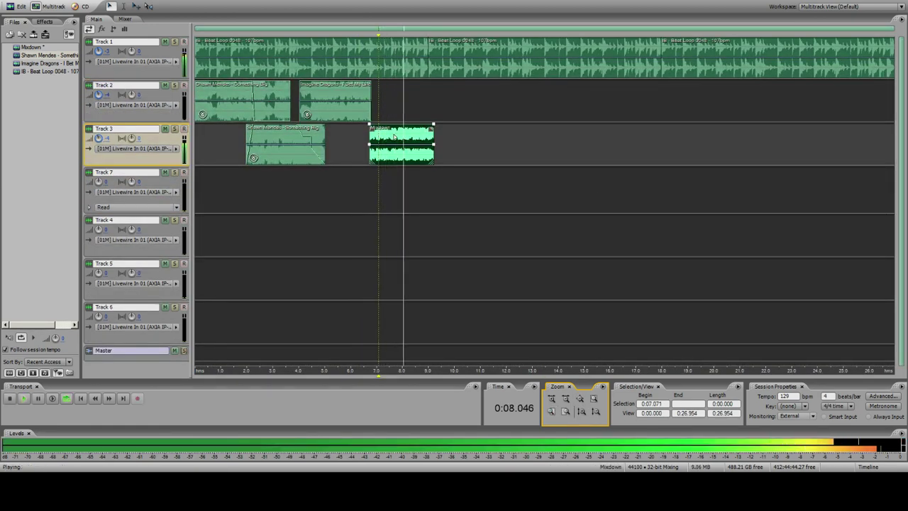
key(space)
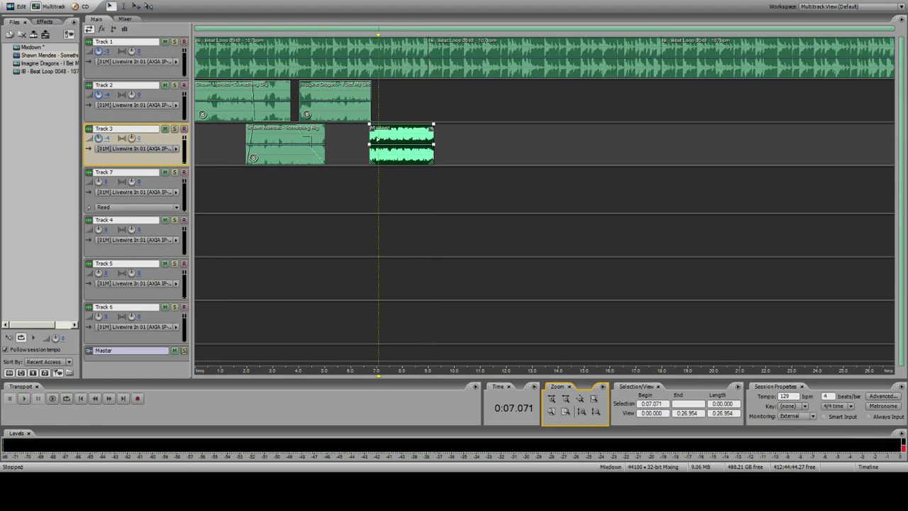
Step: Undo the clip swap on Track 3 and delete the bounced Mixdown clip from Track 7
click(22, 0)
click(26, 4)
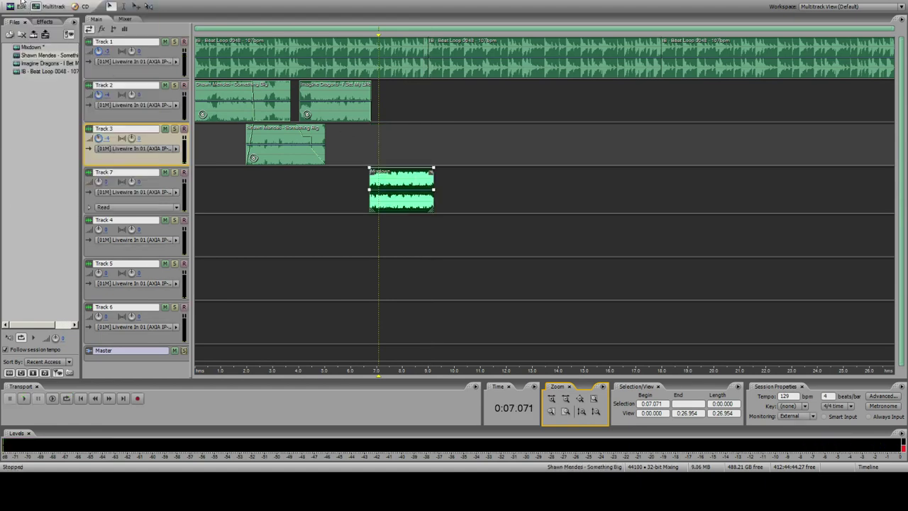
click(21, 1)
click(25, 3)
click(386, 188)
key(Delete)
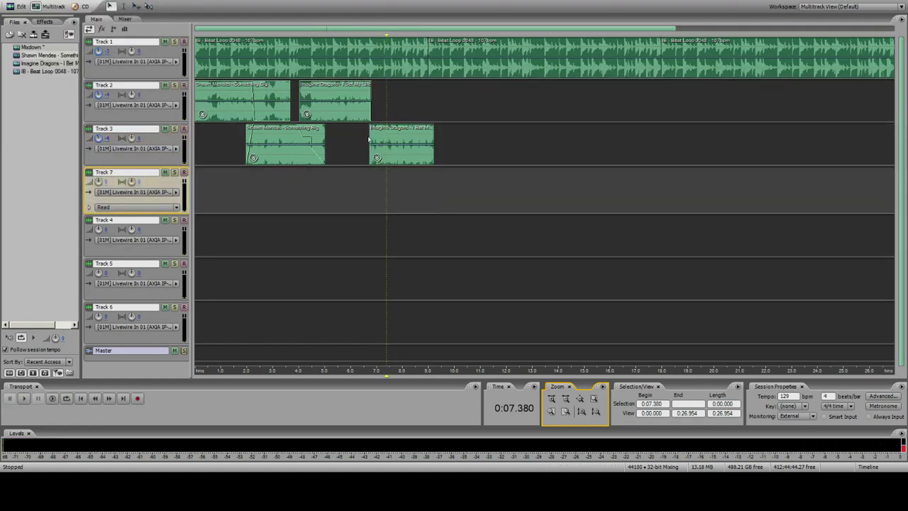
Step: Set Track 3's volume to 0 and bounce its I Bet My Life clip to a new stereo track
click(114, 139)
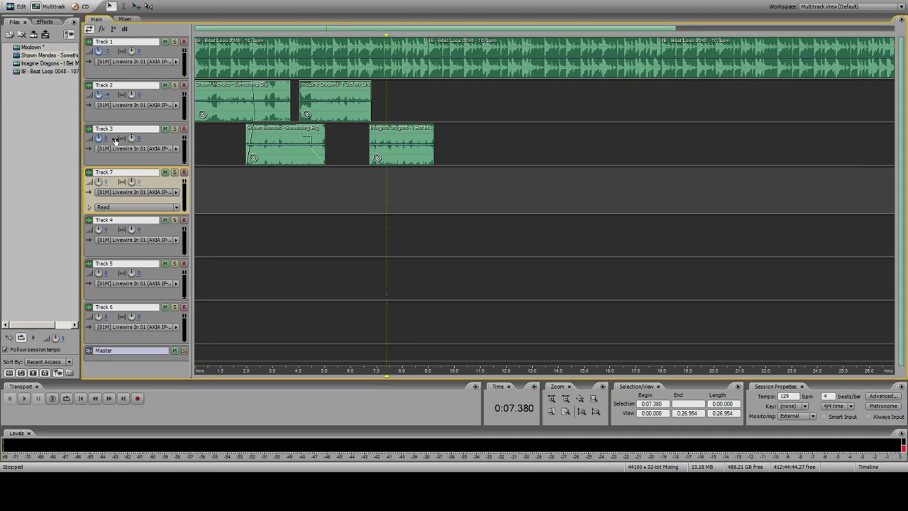
right_click(401, 140)
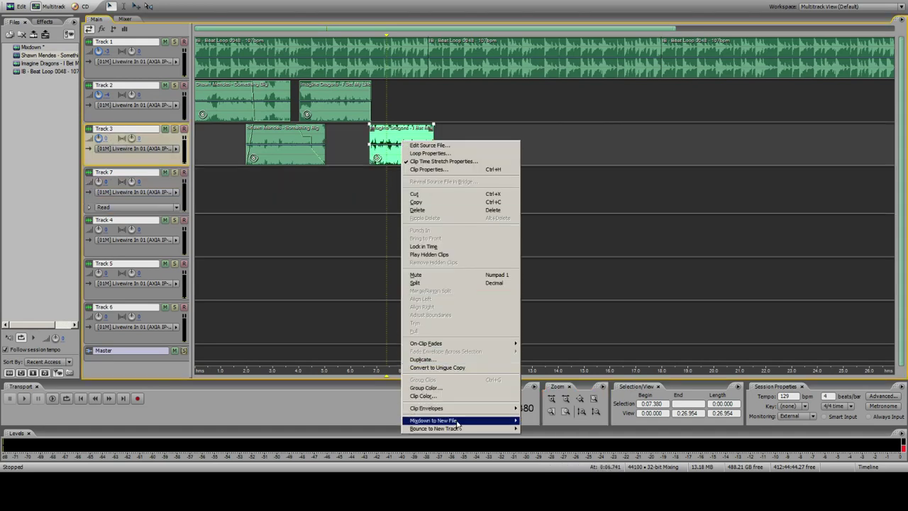
mouse_move(458, 429)
click(567, 439)
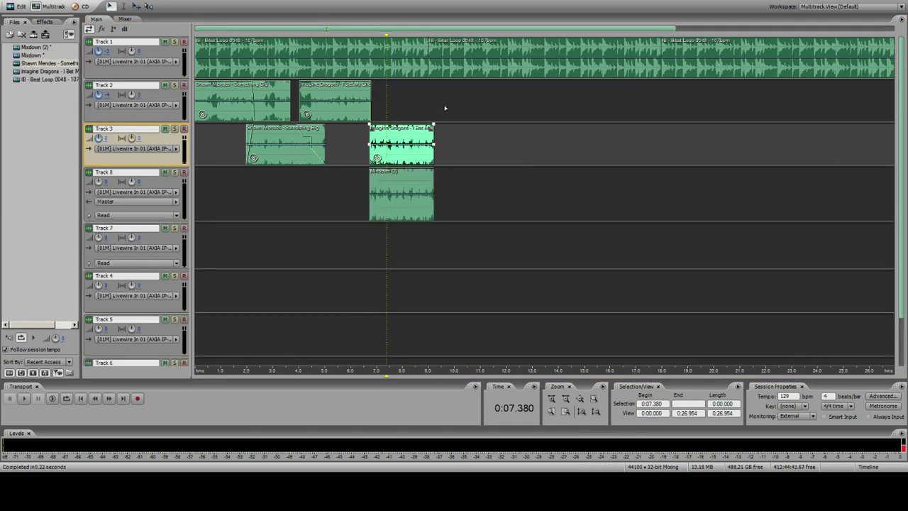
Step: Turn off clip edge dragging and place the cursor at the start of Track 3's I Bet My Life clip
click(371, 151)
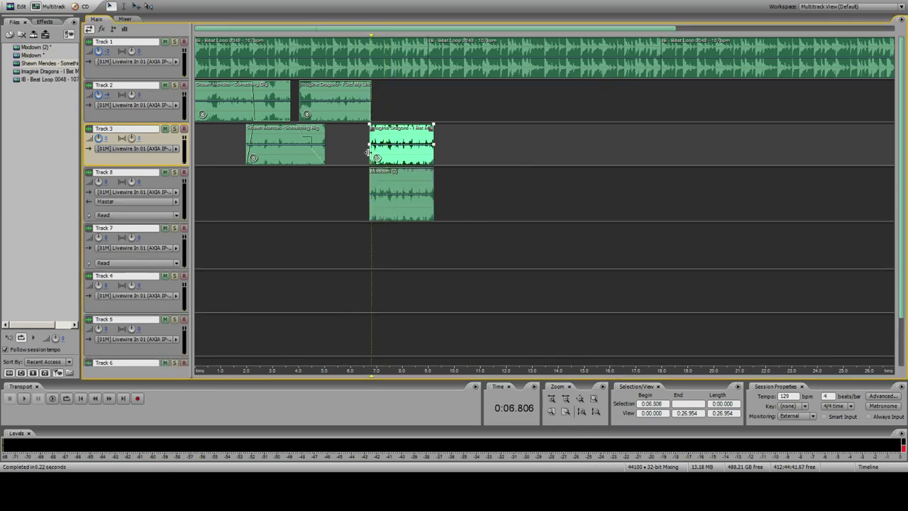
click(45, 2)
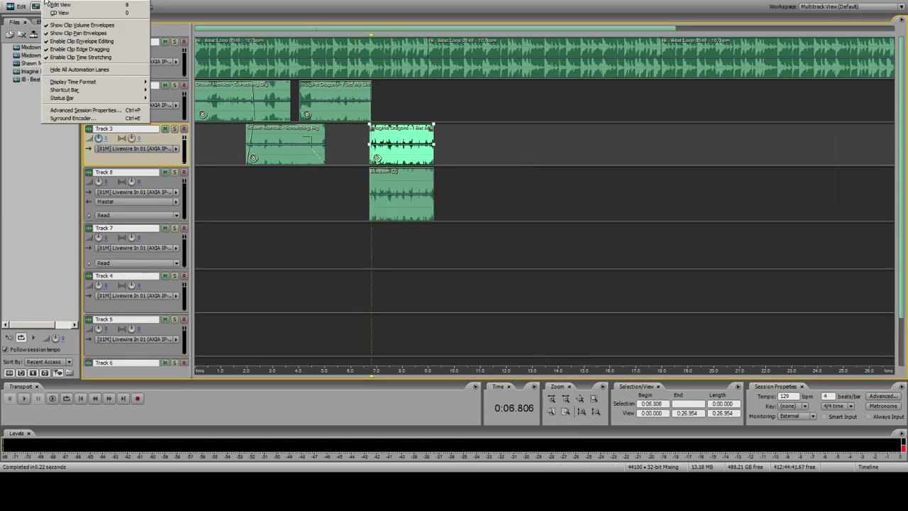
click(79, 50)
click(370, 140)
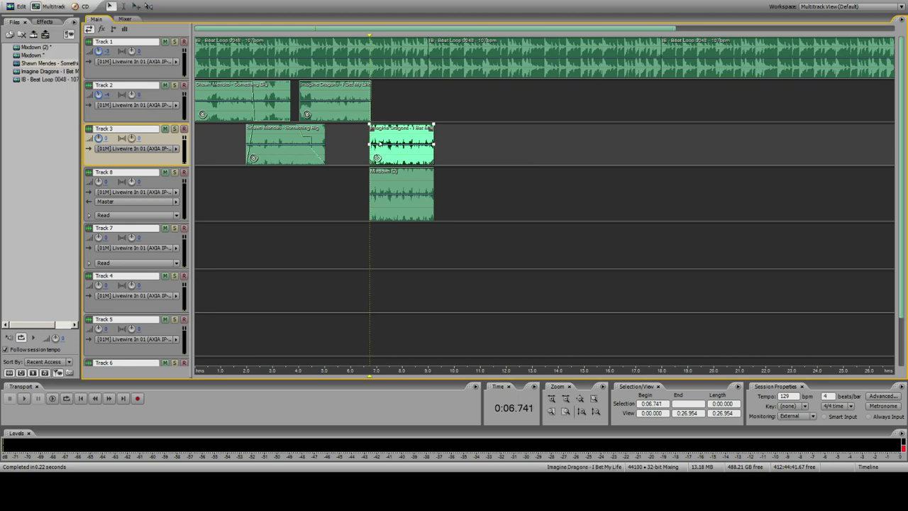
Step: Move the original I Bet My Life clip to Track 7, mute that track, and put the Mixdown (2) clip on Track 3
drag(380, 142, 381, 250)
click(165, 228)
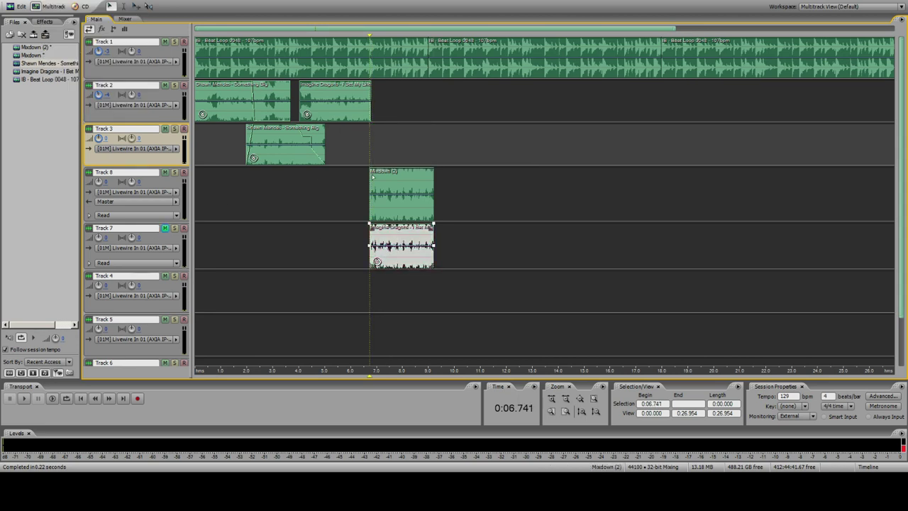
drag(393, 192, 394, 161)
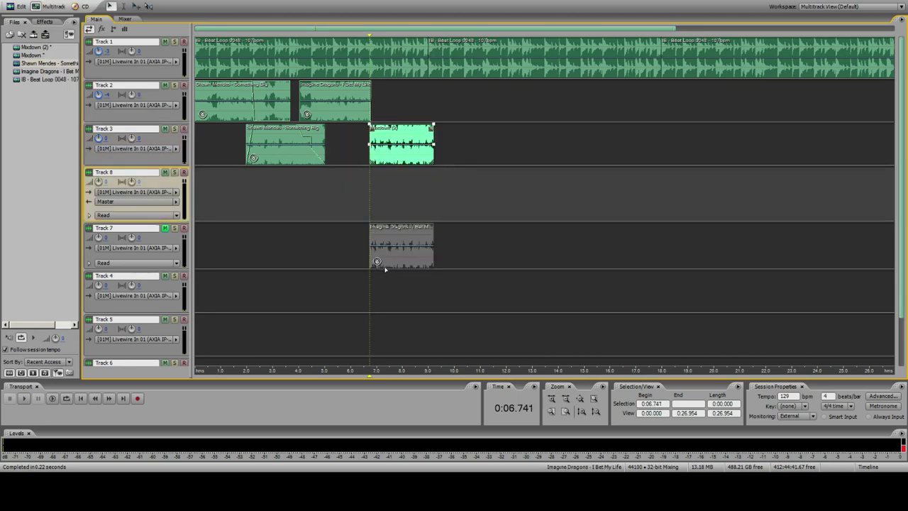
click(385, 261)
Step: Open the Mixdown (2) clip for waveform editing and add one second of silence at its end
click(372, 132)
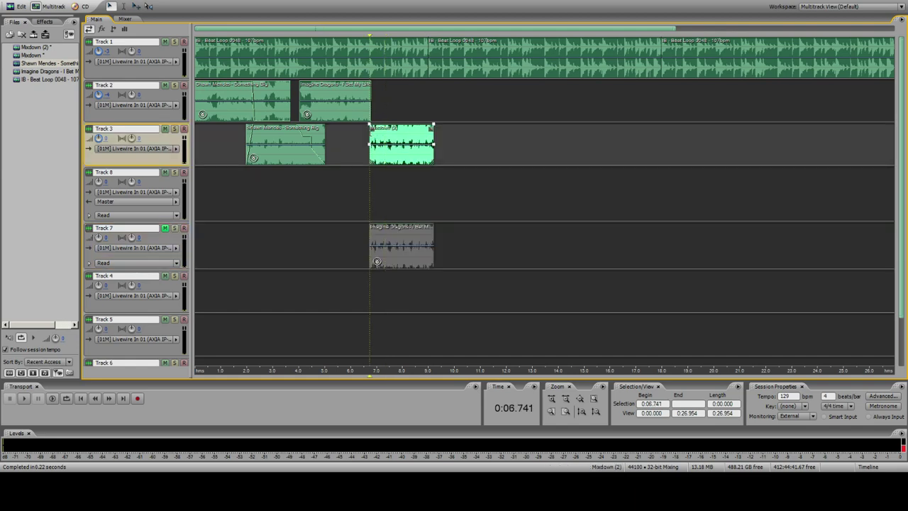
double_click(372, 138)
click(793, 130)
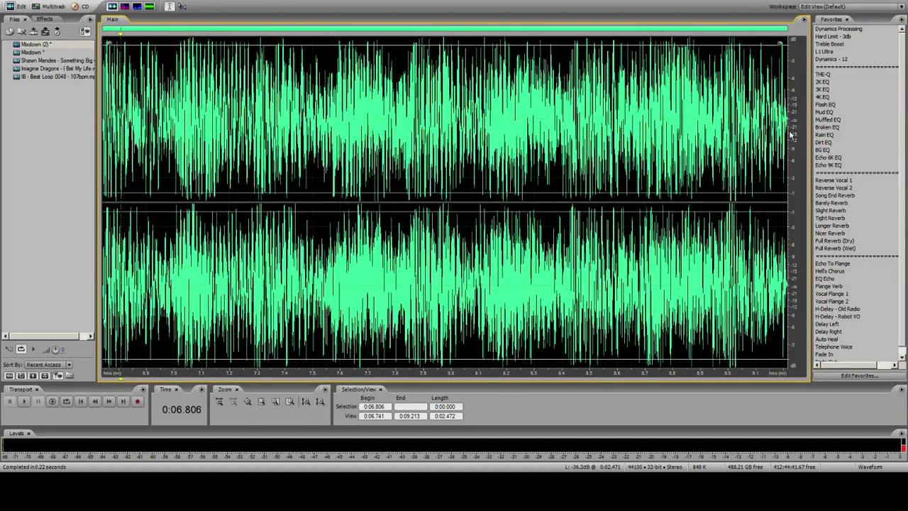
key(End)
key(ctrl+v)
Step: Apply Song End Reverb and Longer Reverb to Mixdown (2) from about 8.97 s to its end, and play the result
click(357, 122)
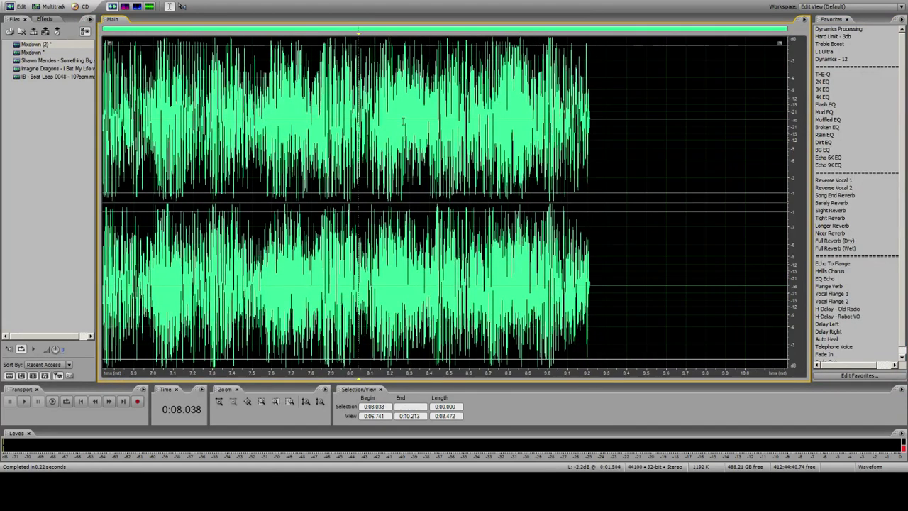
key(space)
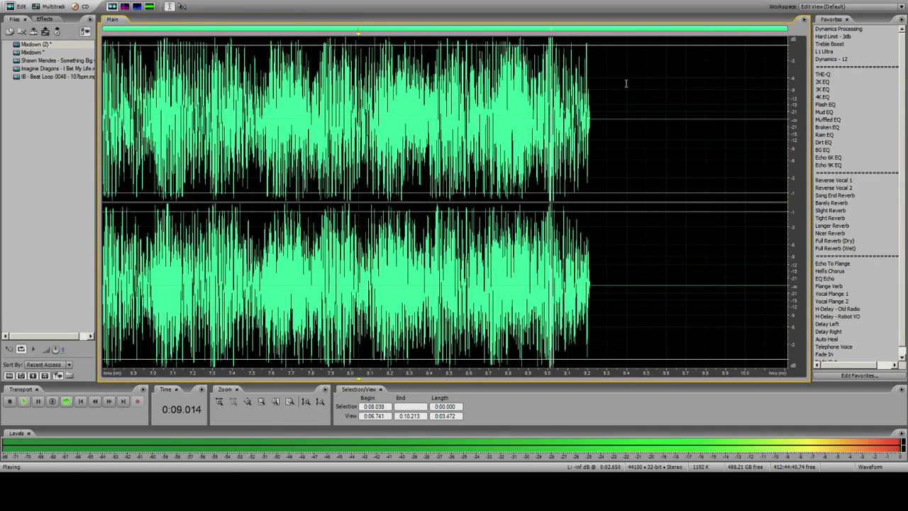
drag(543, 84, 825, 213)
key(space)
key(space)
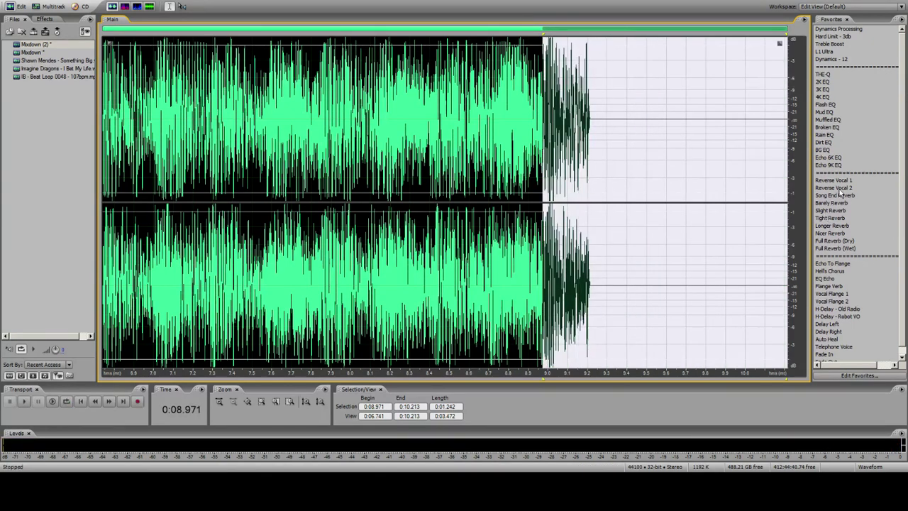
double_click(837, 197)
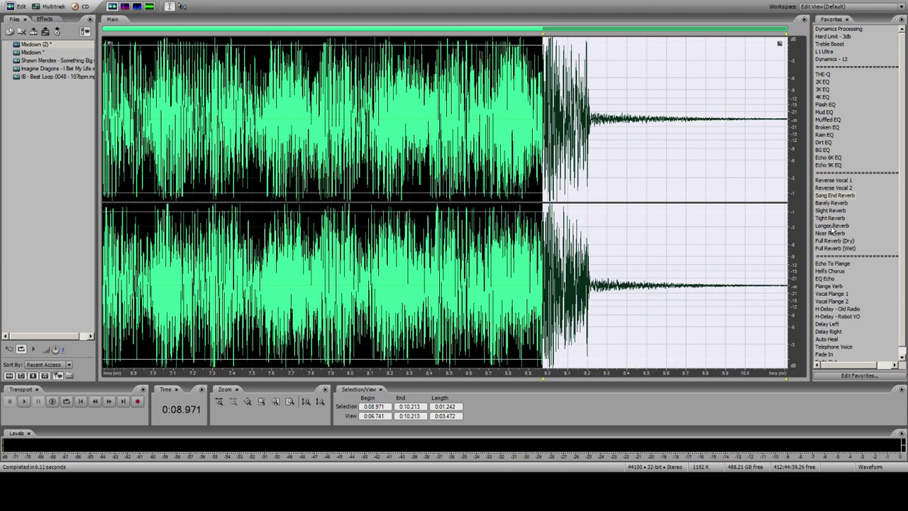
double_click(833, 228)
click(344, 108)
key(space)
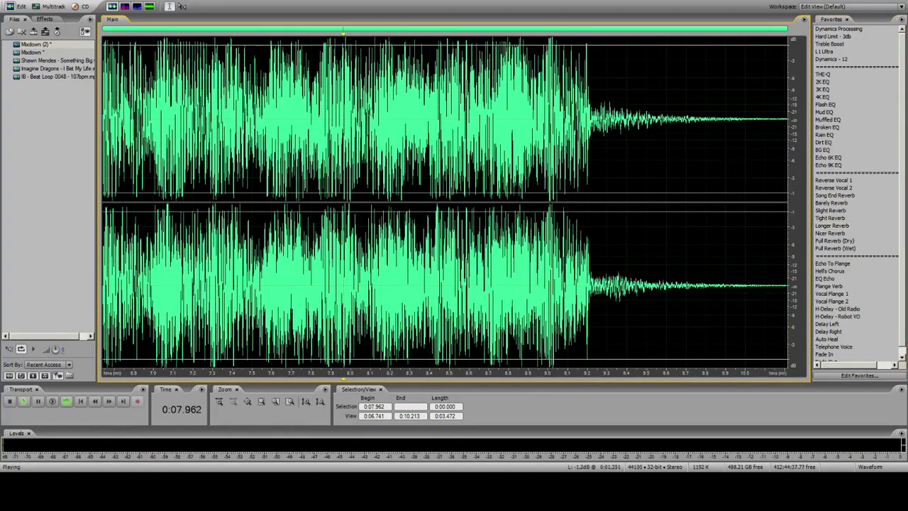
Step: Return to the multitrack session and play the mix from the start to hear the reverb tail in context
click(36, 6)
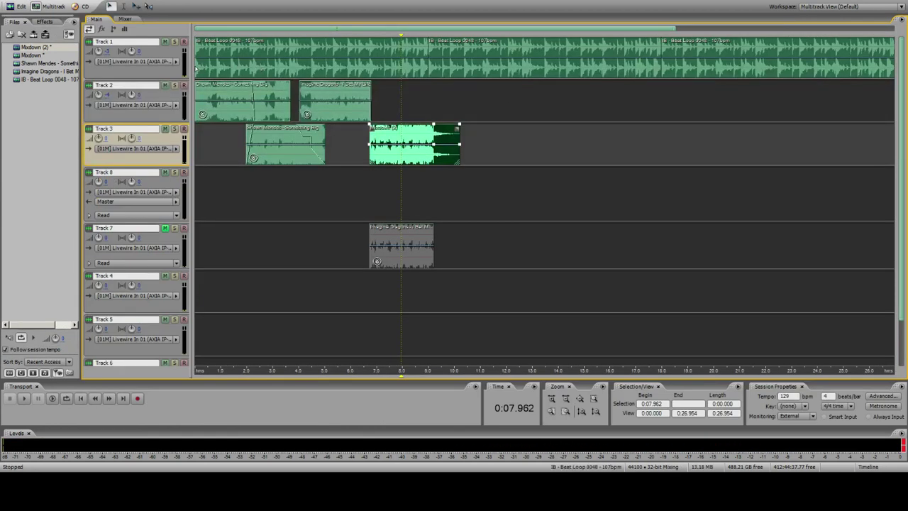
click(196, 69)
key(space)
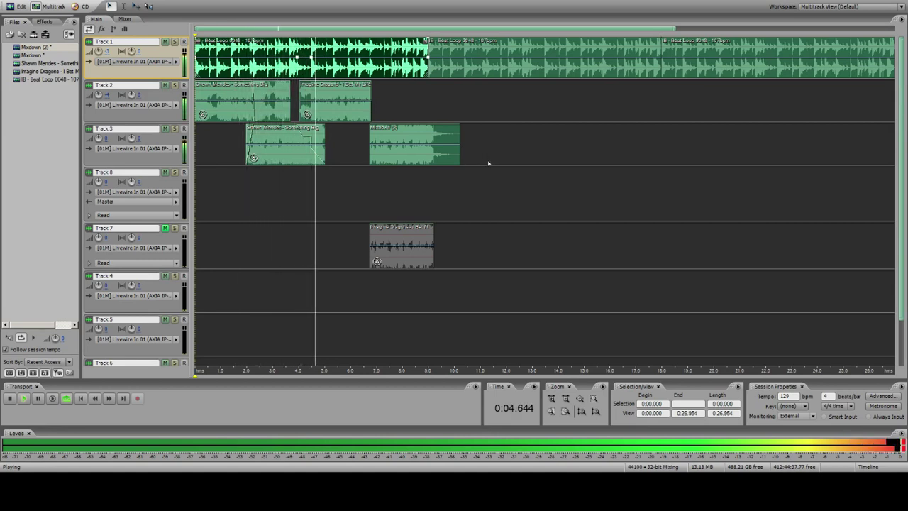
click(321, 147)
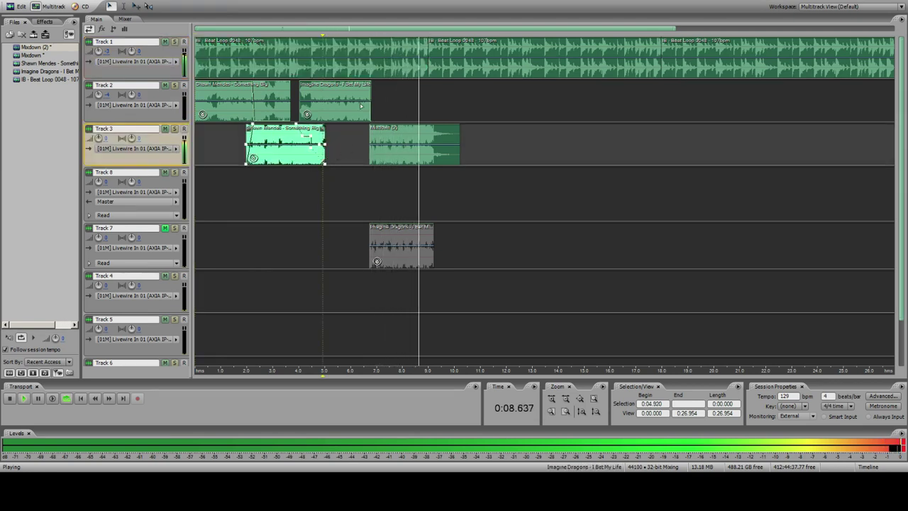
Step: Lower the Track 3 volume to -4 and play the mix to check the balance
key(space)
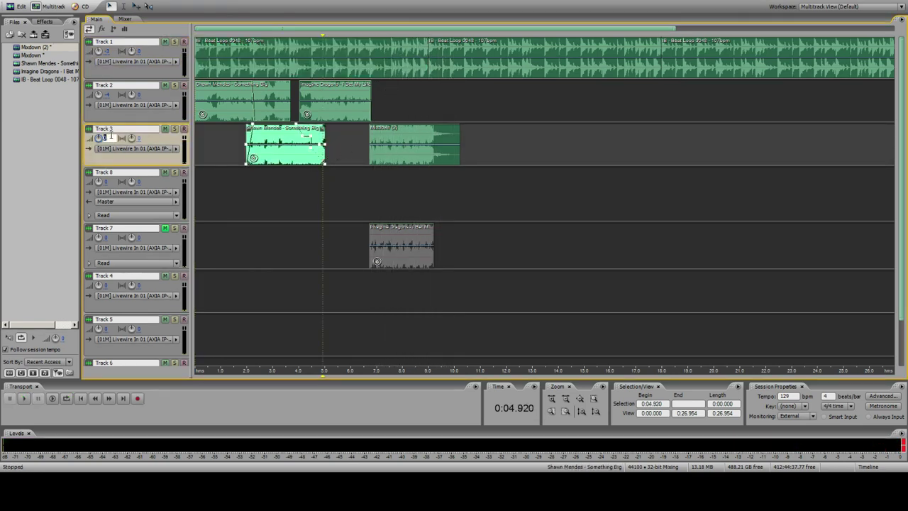
key(space)
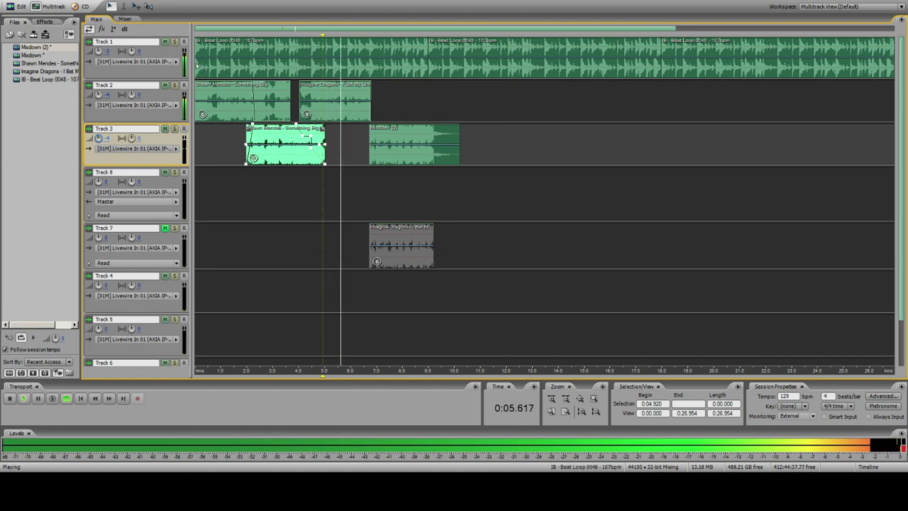
click(195, 66)
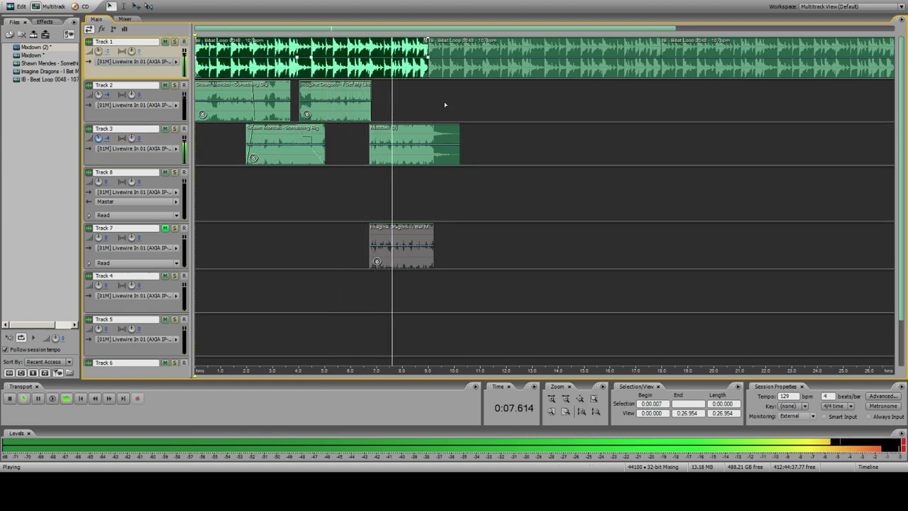
key(space)
Step: Delete the second and third copies of the beat loop on Track 1, playing the ending in between
click(444, 70)
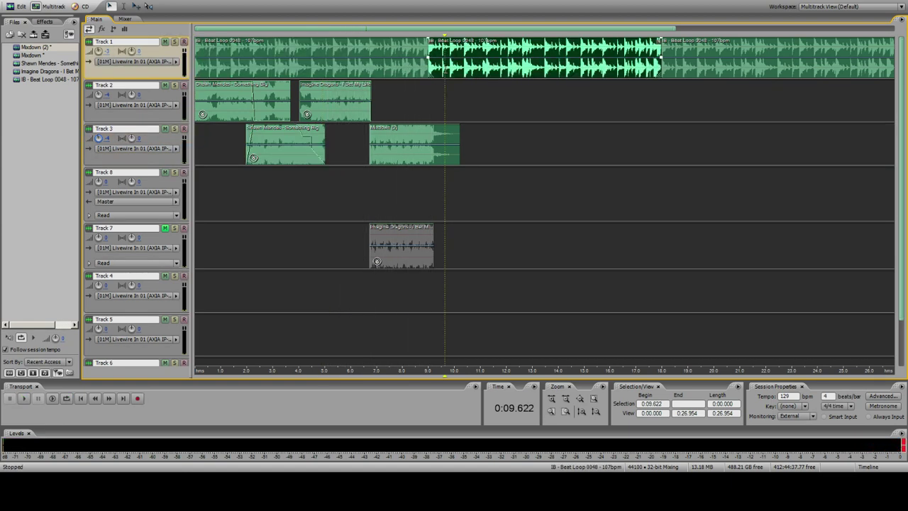
key(Delete)
click(416, 70)
key(space)
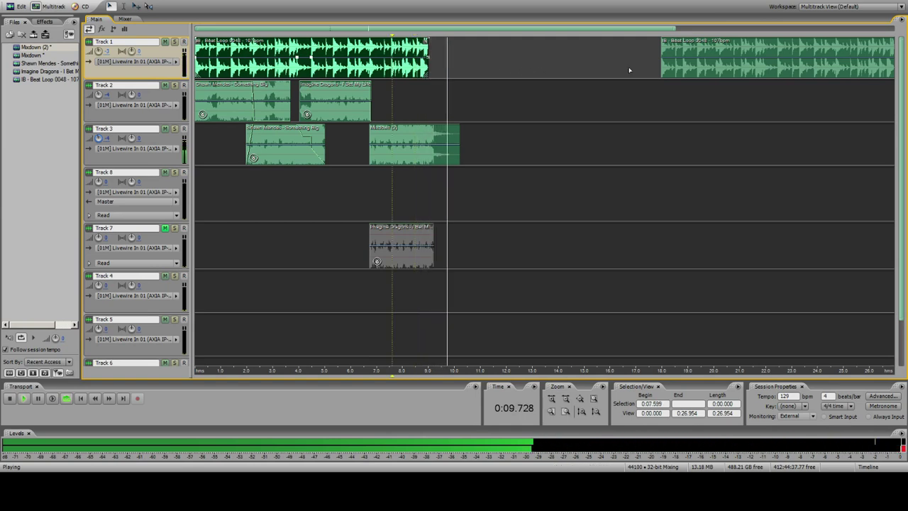
key(space)
click(663, 60)
key(Delete)
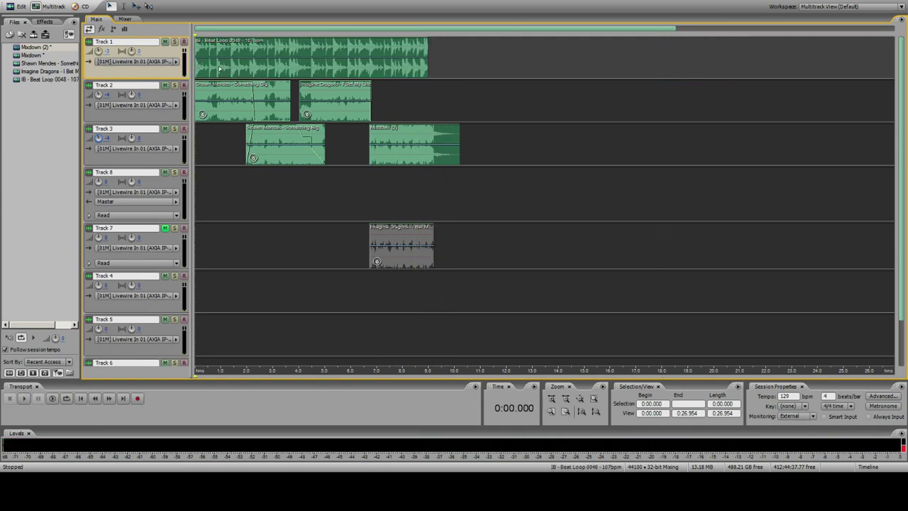
Step: Shift all clips on Tracks 1 to 3 together to start at about 0.85 s and play the mix
click(551, 402)
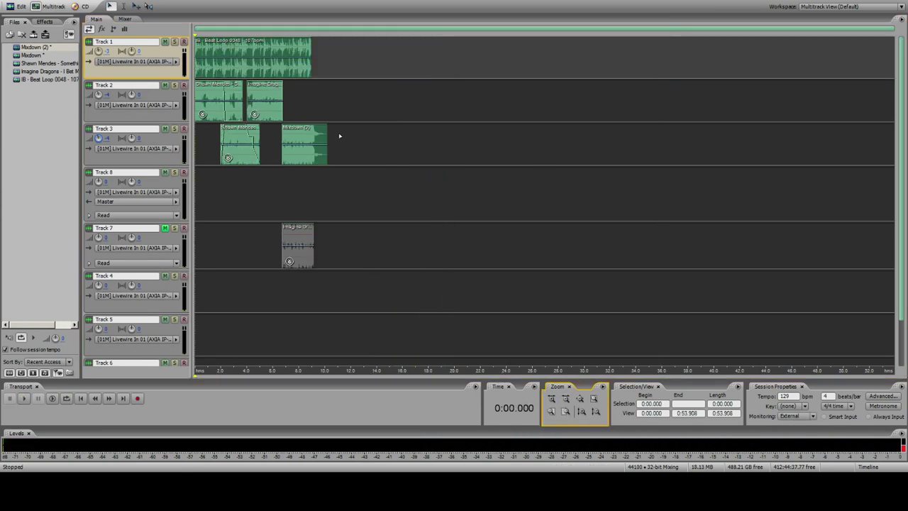
drag(352, 125, 243, 64)
click(206, 74)
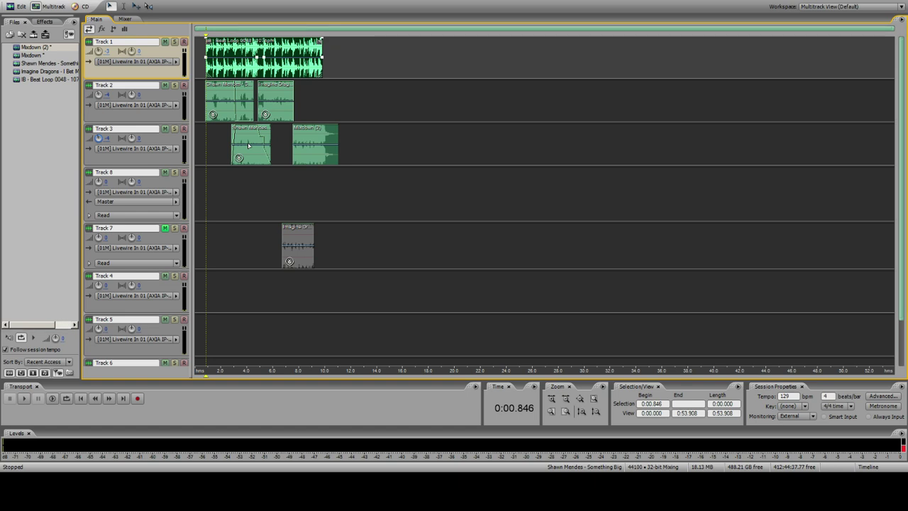
key(space)
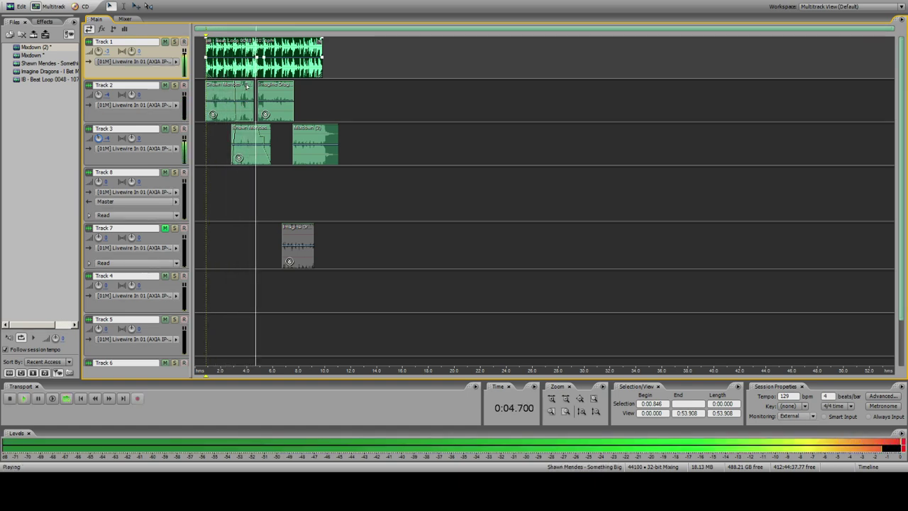
click(262, 69)
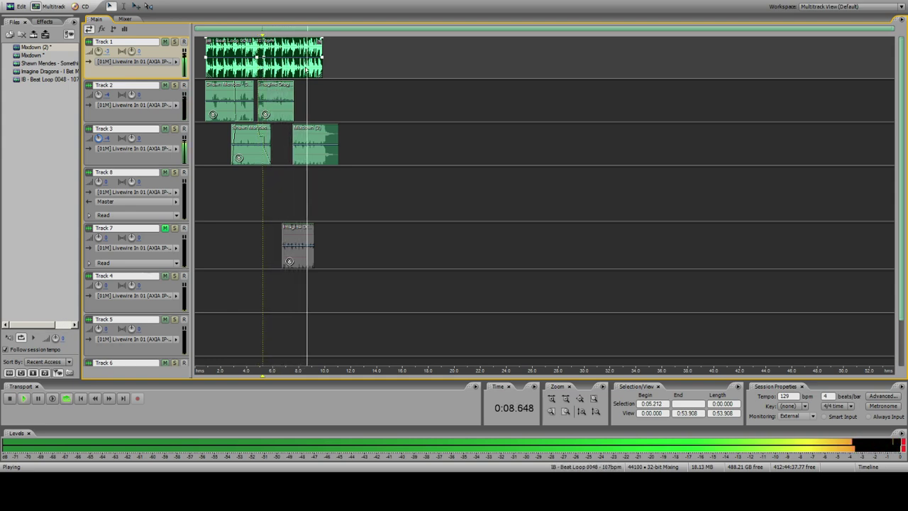
key(space)
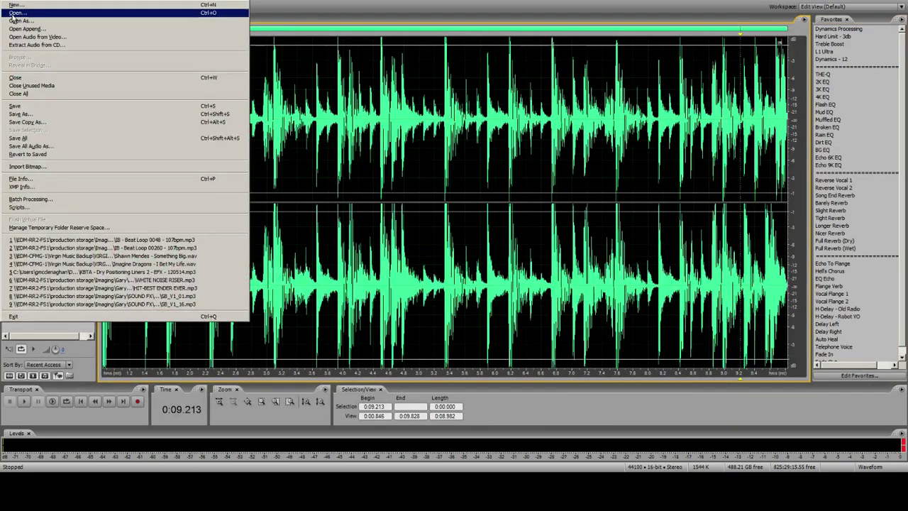
click(29, 12)
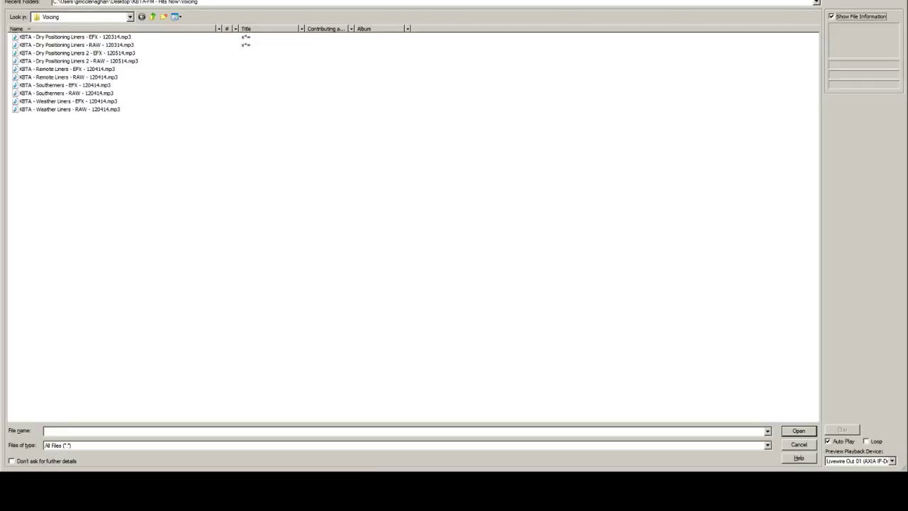
click(76, 45)
click(78, 61)
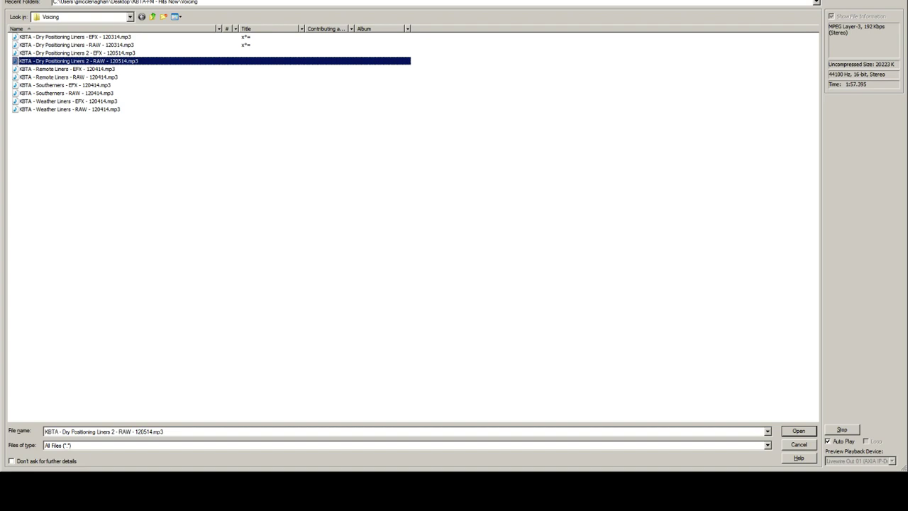
key(Return)
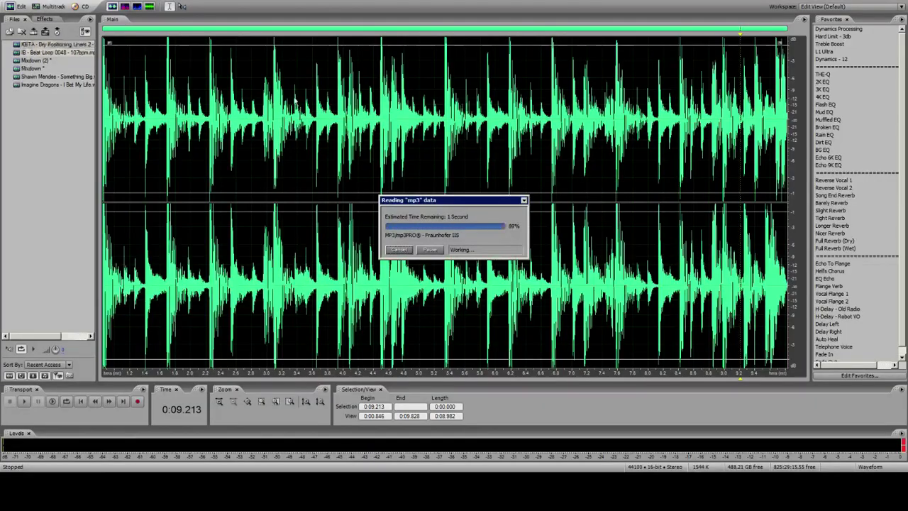
right_click(50, 47)
click(65, 65)
Step: Open the voice file KBTA - Dry Positioning Liners 2 - EFX - 120514.mp3 from the Voicing folder
click(7, 0)
click(16, 13)
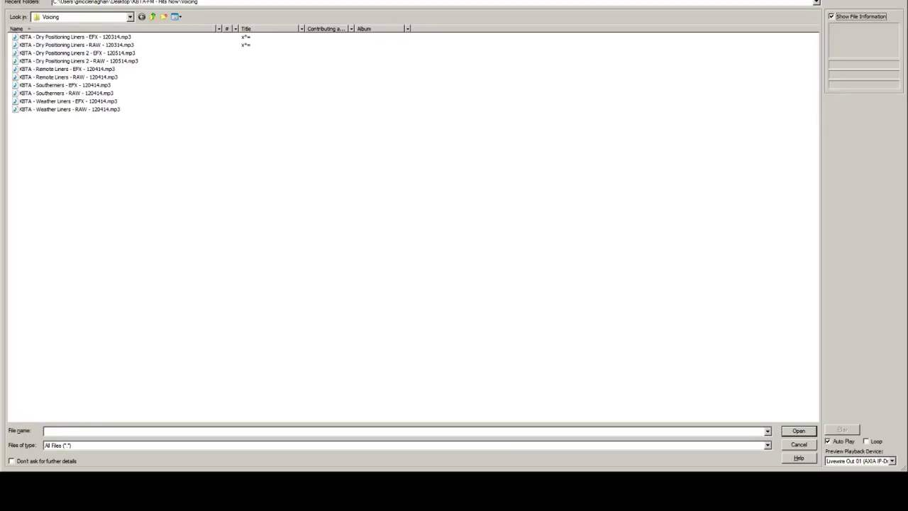
double_click(95, 54)
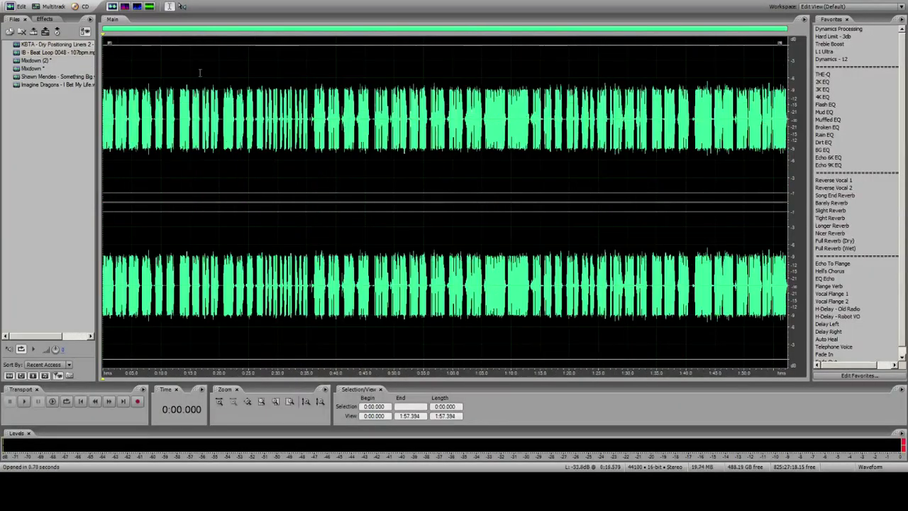
Step: Copy the phrase from about 4.46 to 6.49 s into a new file and trim the silence before it
click(142, 100)
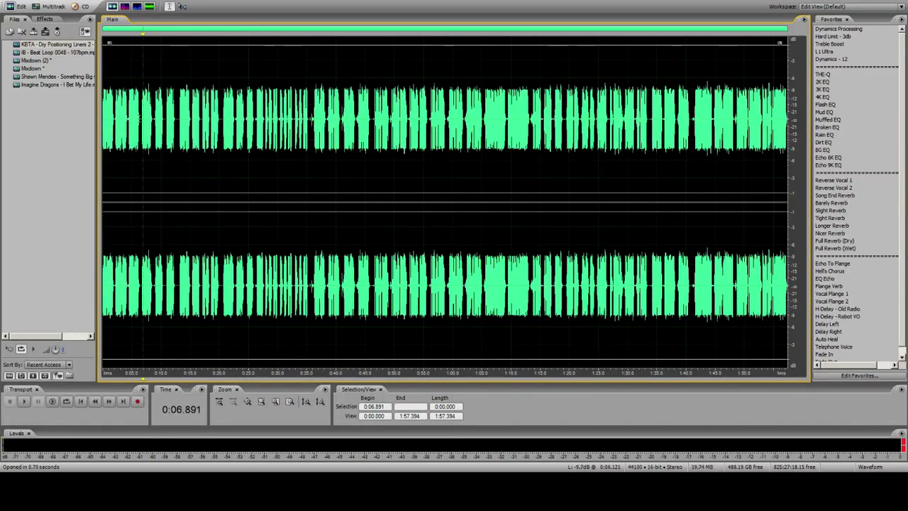
drag(128, 110, 140, 109)
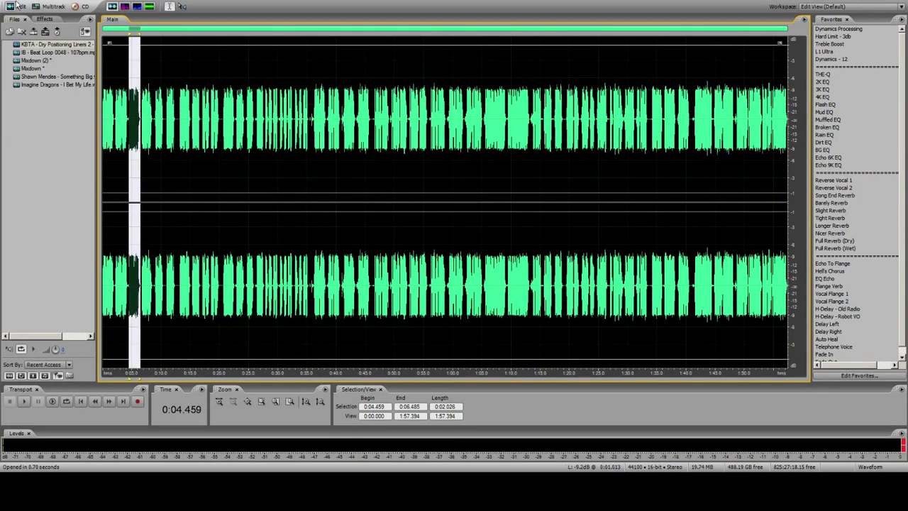
click(11, 6)
click(39, 88)
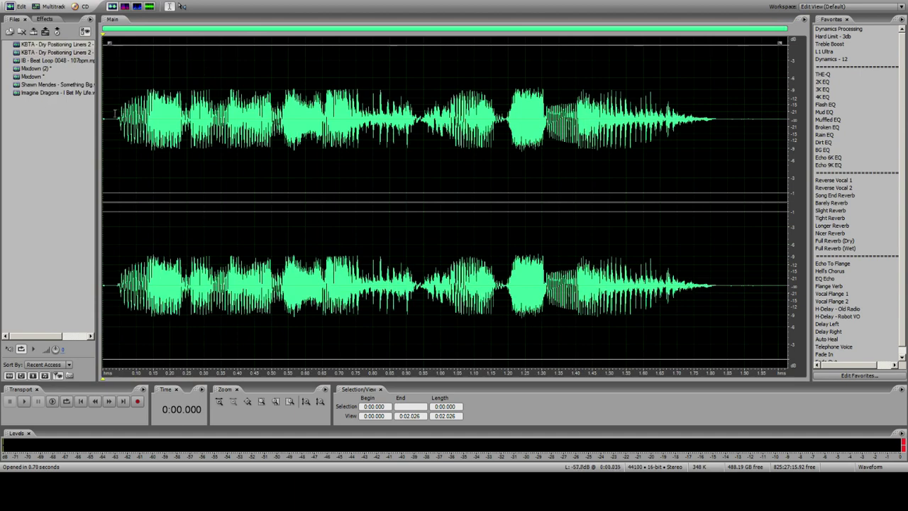
key(space)
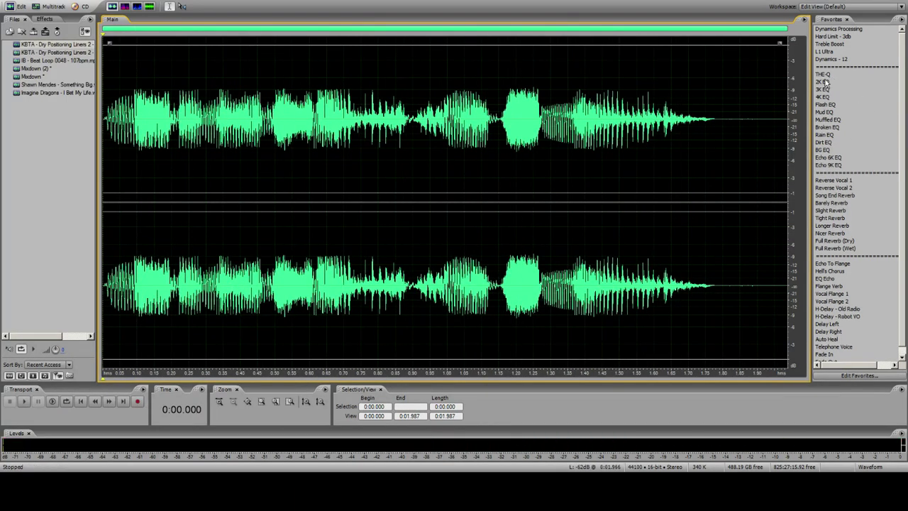
Step: Apply the BG EQ and Hard Limit - 3db favorites to the whole copied voice phrase
click(823, 150)
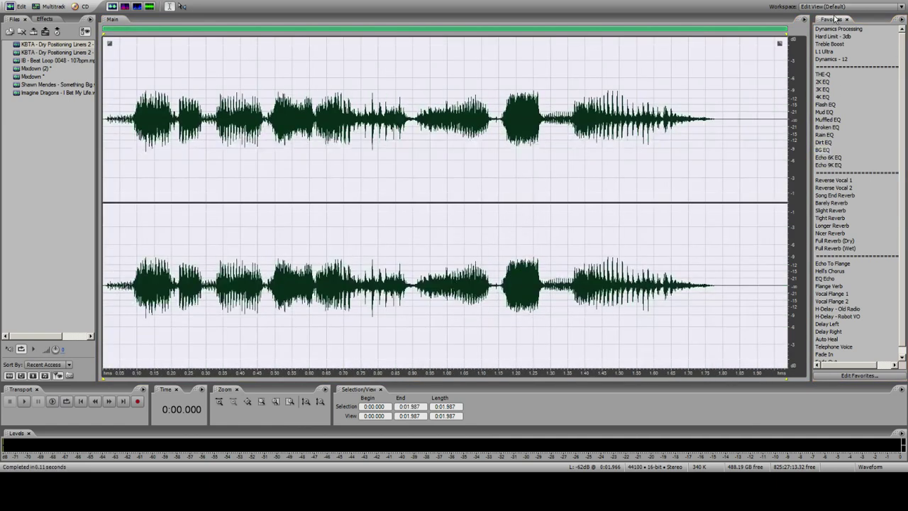
click(829, 36)
click(830, 36)
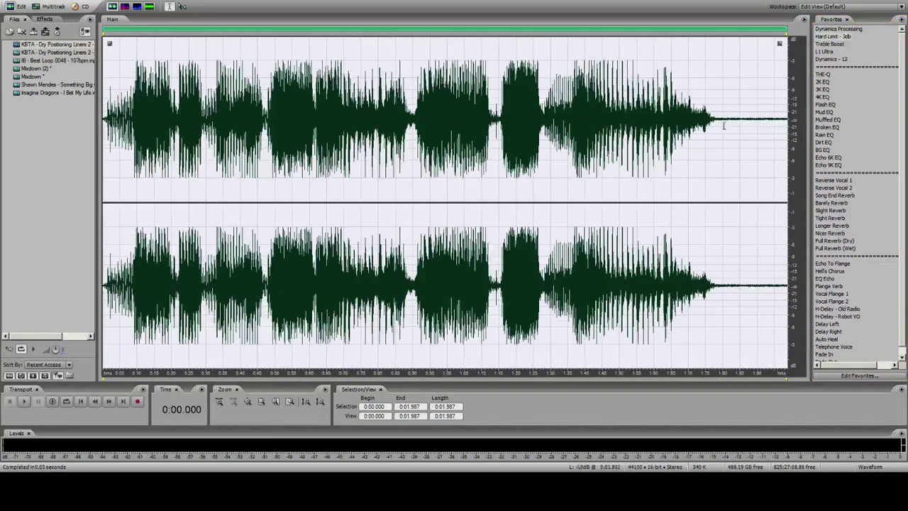
Step: Delete the quiet tail of the phrase after about 1.79 s and generate one second of silence at its end
drag(720, 125, 792, 107)
key(Delete)
key(s)
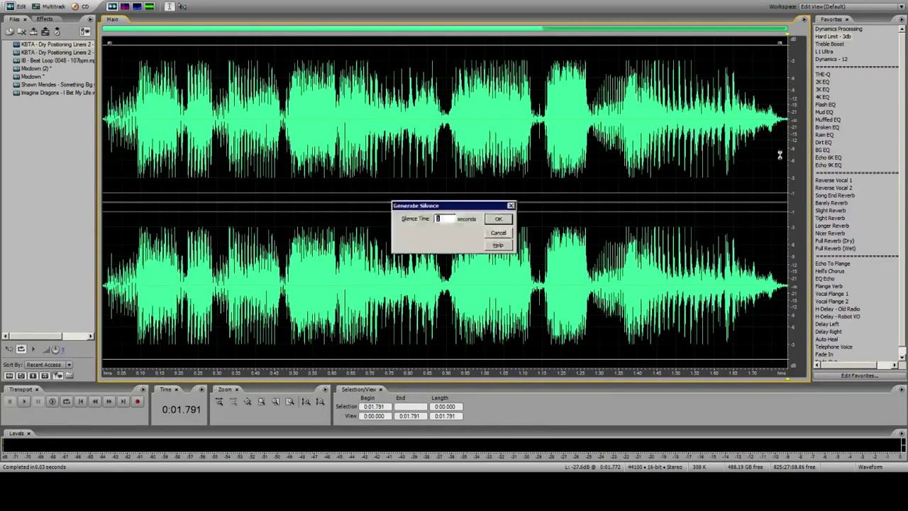
key(Return)
Step: Apply Slight Reverb to the phrase and place it on Track 2 of the multitrack session at about 9.4 s
click(281, 128)
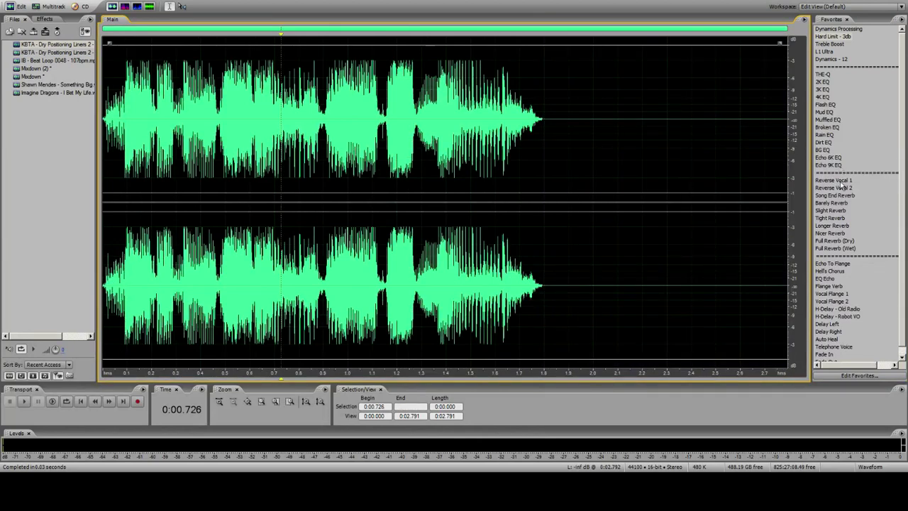
click(829, 211)
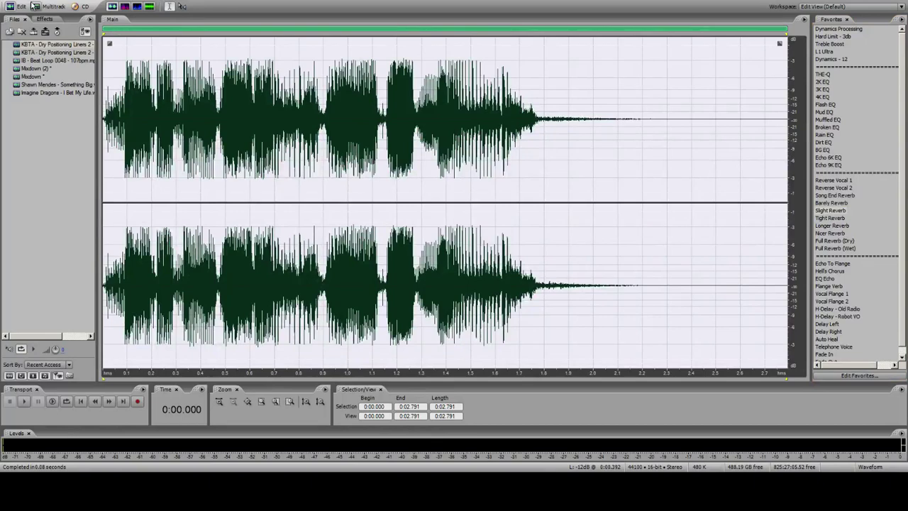
click(34, 7)
drag(42, 50, 327, 104)
click(301, 92)
click(205, 62)
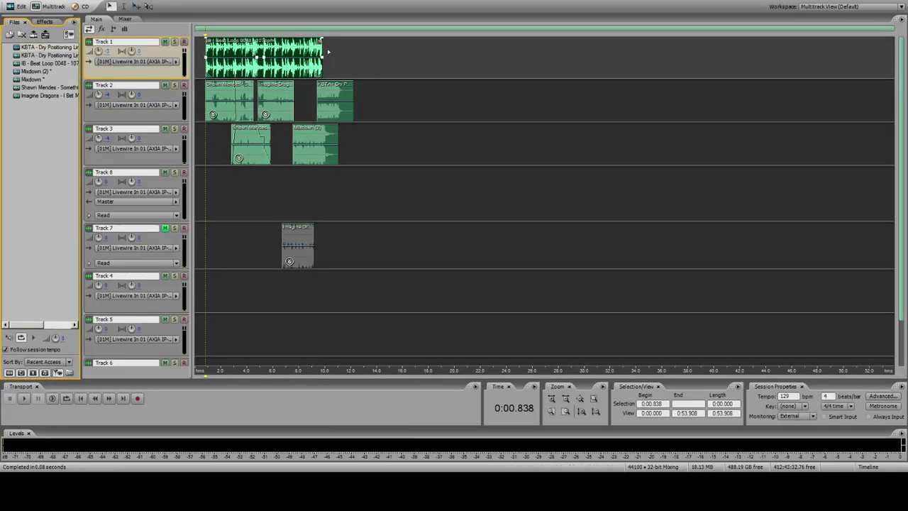
click(125, 19)
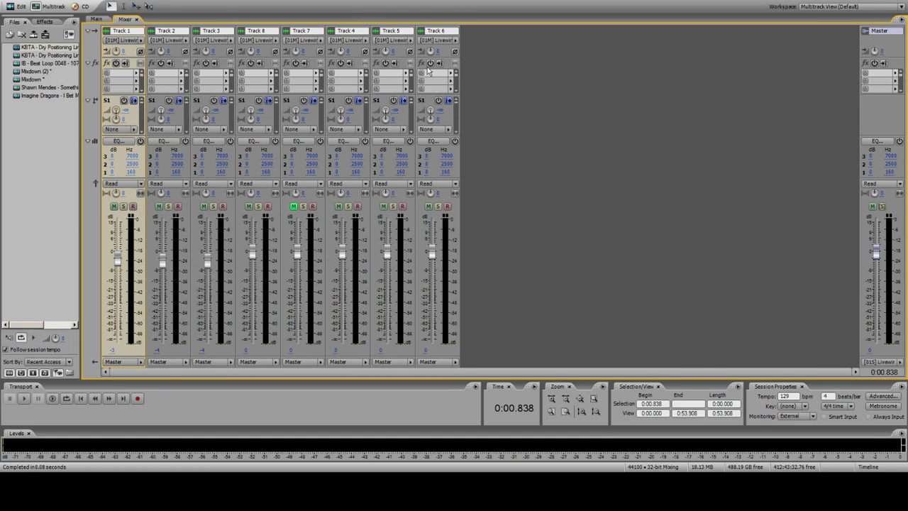
click(97, 20)
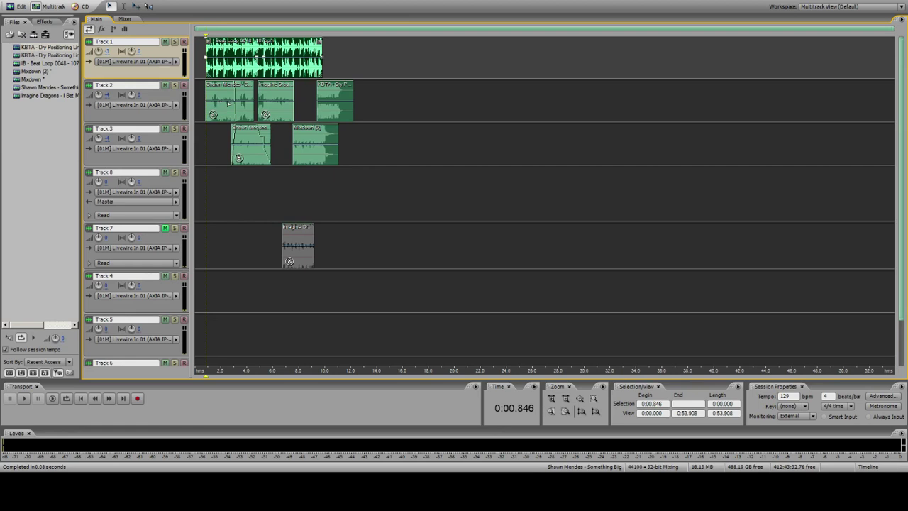
Step: Move the voice clip on Track 2 slightly later so it starts at about 9.6 s
click(558, 412)
click(558, 412)
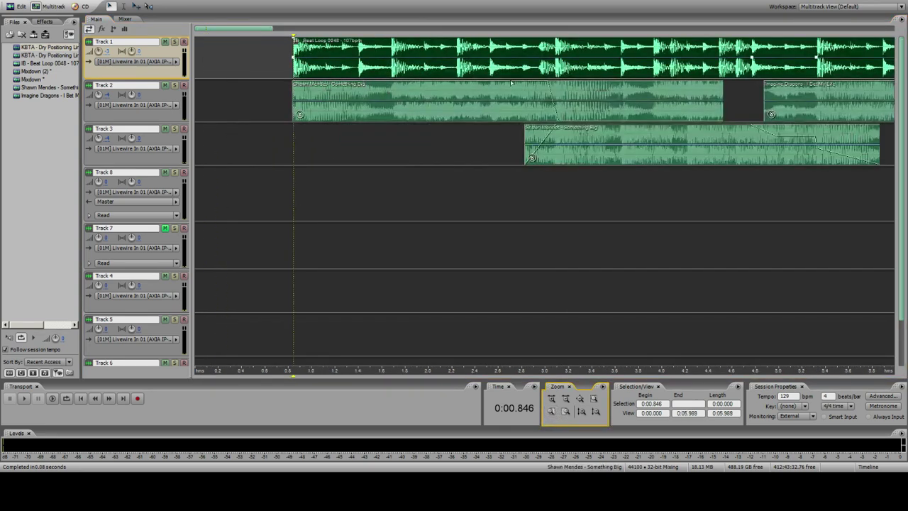
click(570, 398)
click(569, 398)
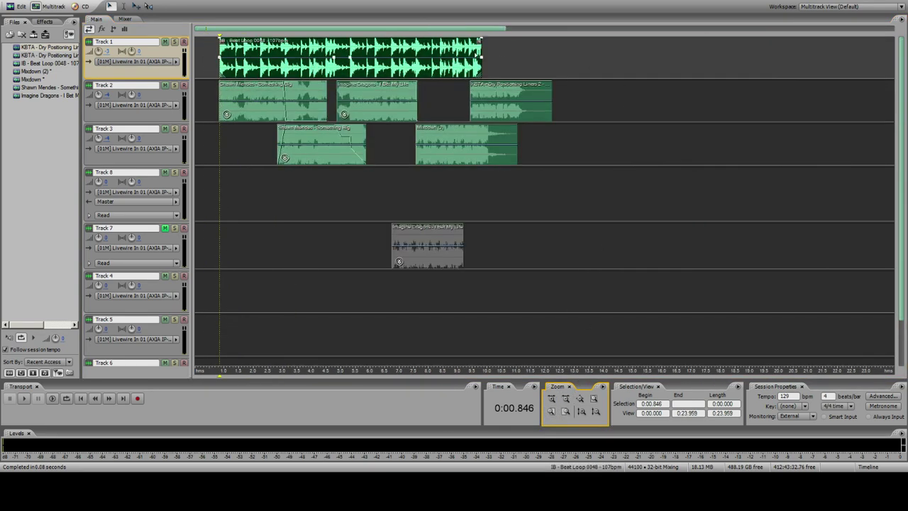
click(462, 106)
click(469, 107)
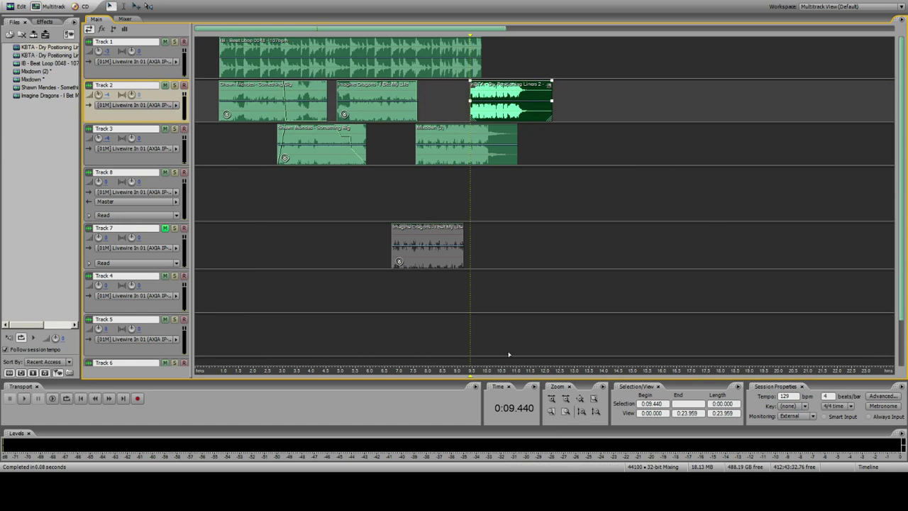
click(554, 415)
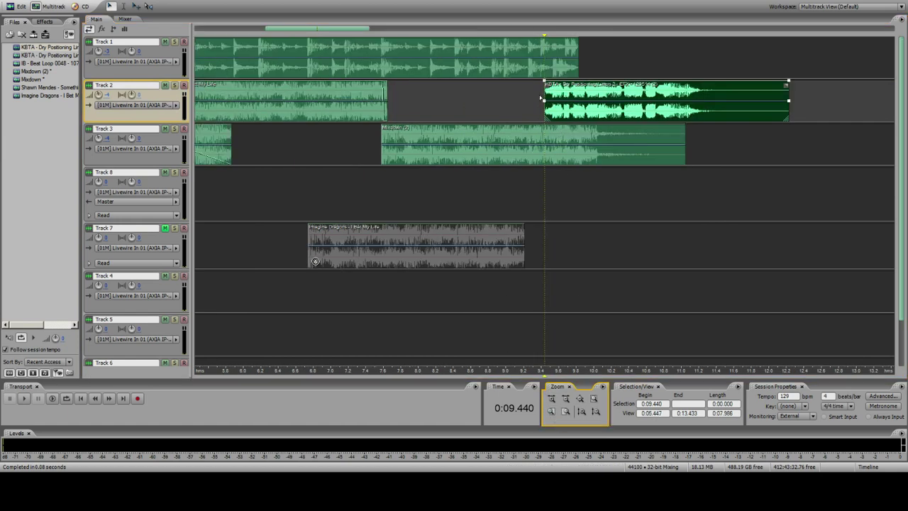
drag(546, 112, 557, 112)
click(495, 106)
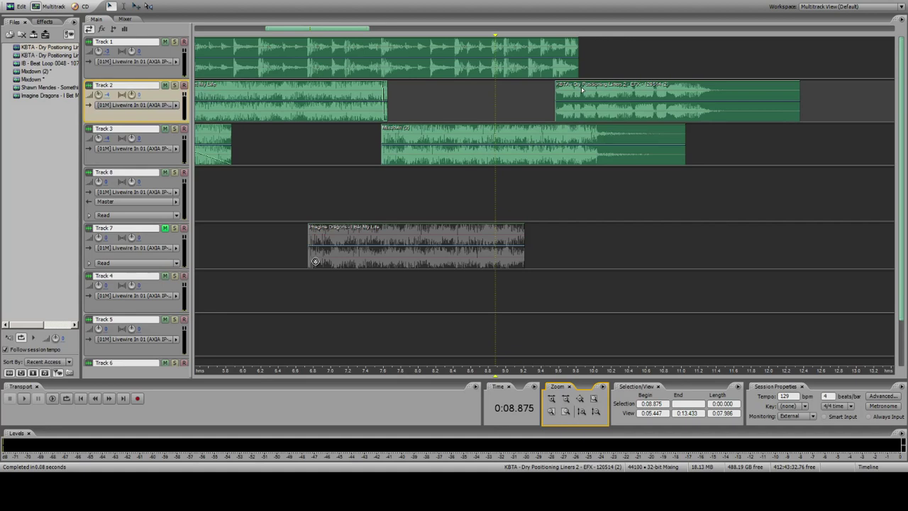
click(267, 54)
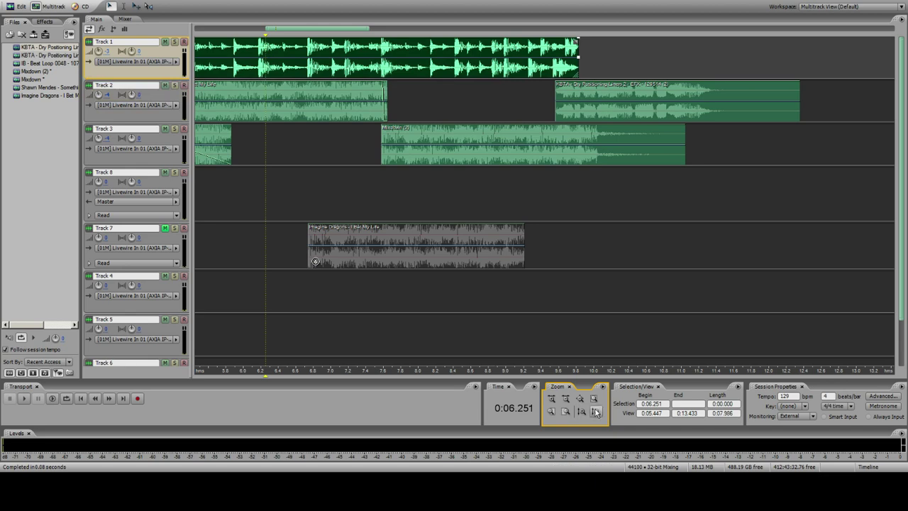
click(596, 413)
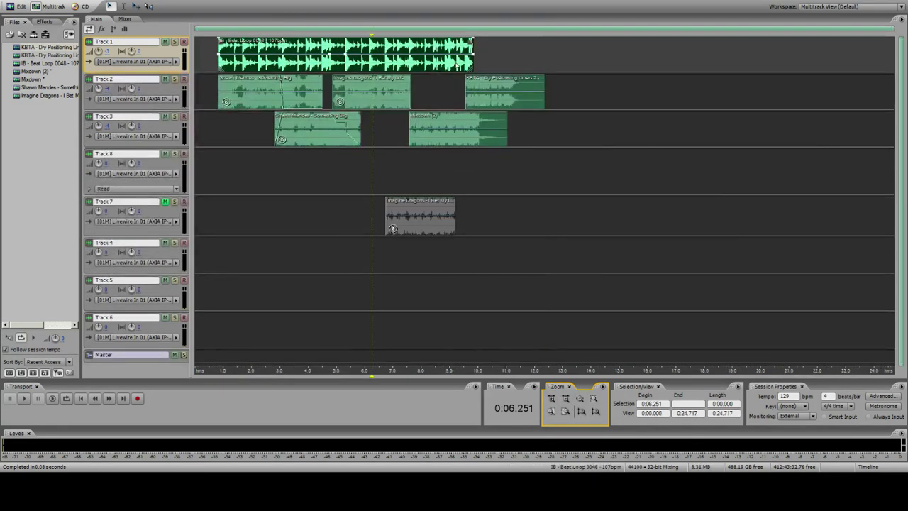
click(457, 65)
click(403, 60)
click(438, 62)
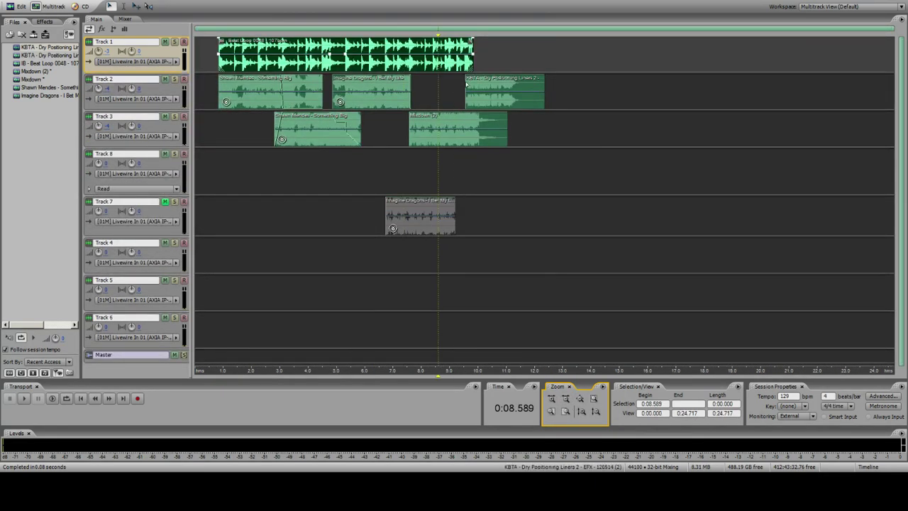
Step: Play back the multitrack mix from just before the beat loop on Track 1
click(552, 412)
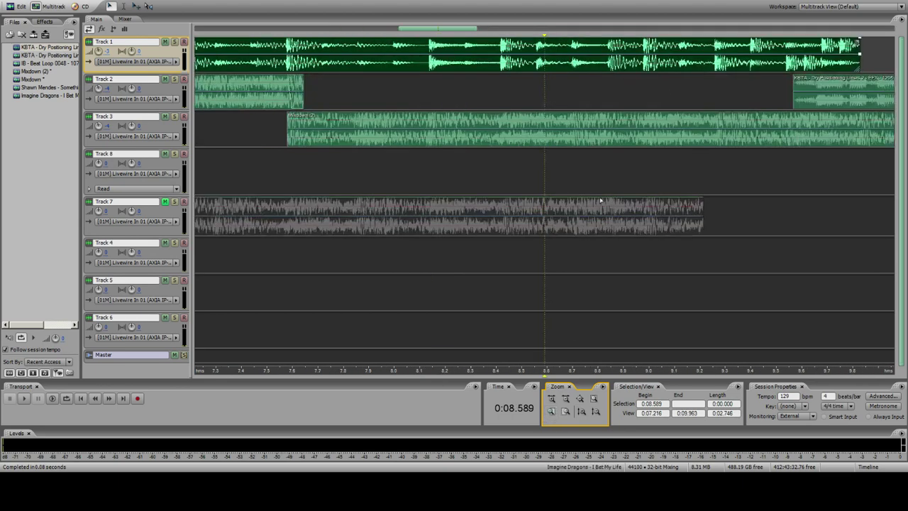
click(556, 412)
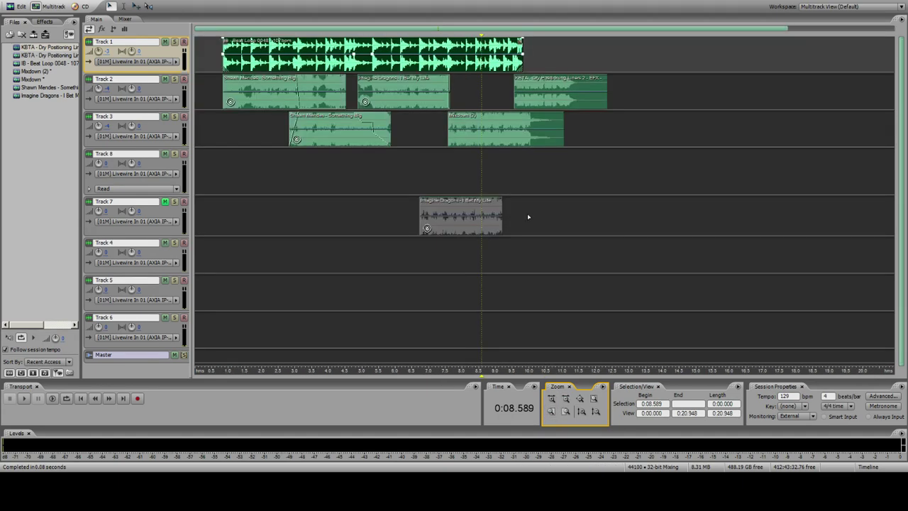
click(206, 64)
key(space)
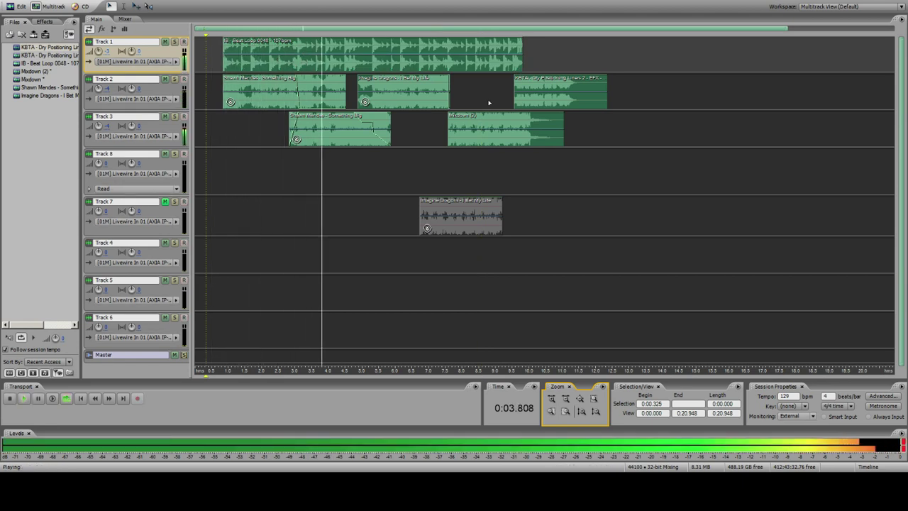
click(511, 103)
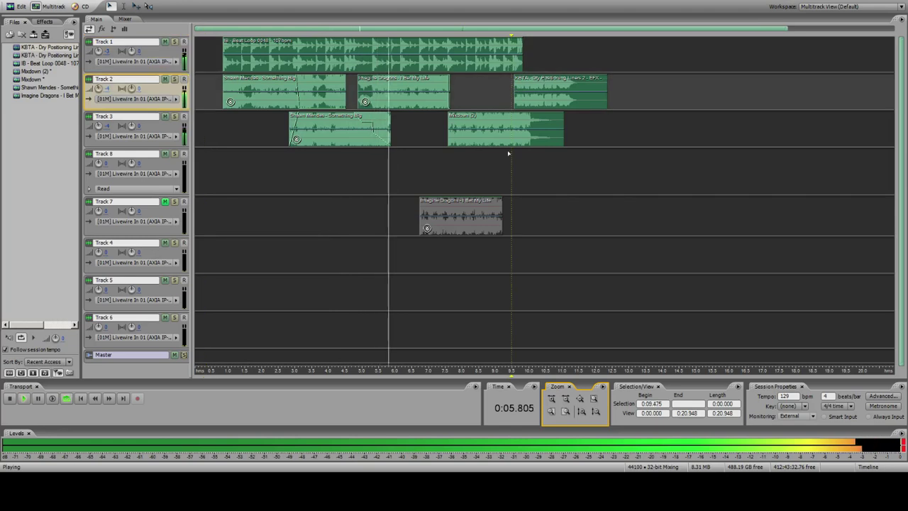
Step: Move the KBTA liner clip on Track 2 to start at about 0:09.75 and listen to its new placement
click(553, 410)
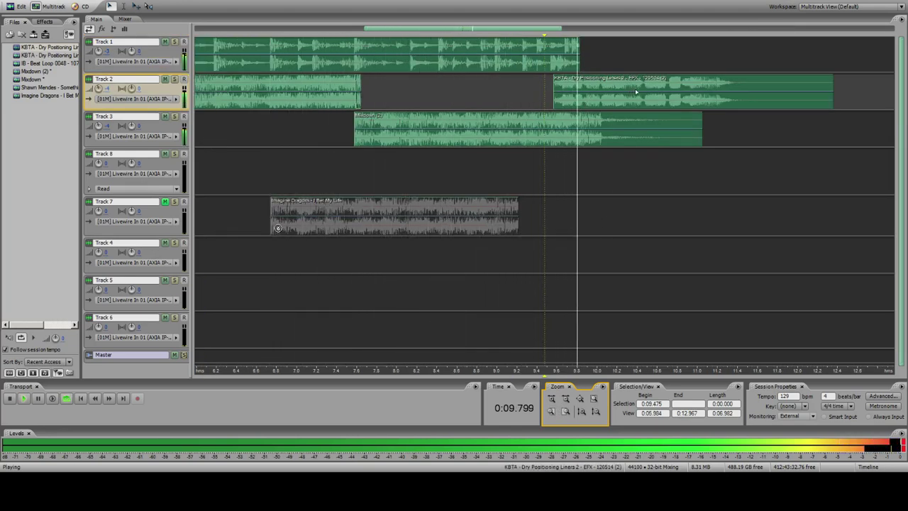
click(591, 103)
drag(590, 104, 607, 102)
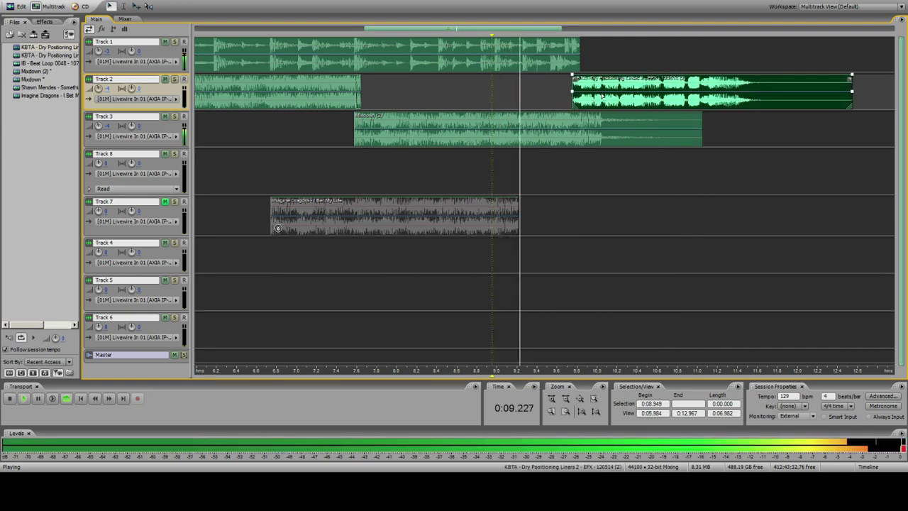
click(527, 57)
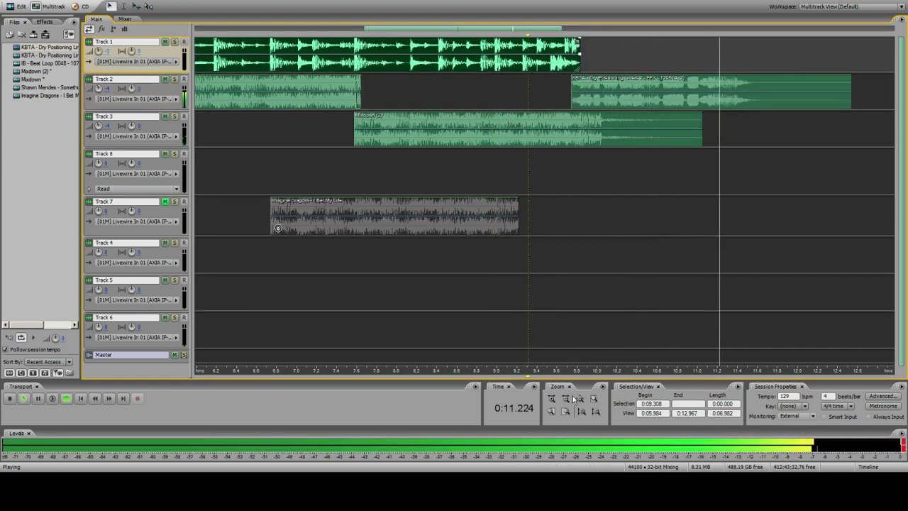
click(565, 399)
key(space)
Step: Duplicate the beat loop clip on Track 1 once with no gaps, as a continuous loop
click(577, 70)
click(536, 66)
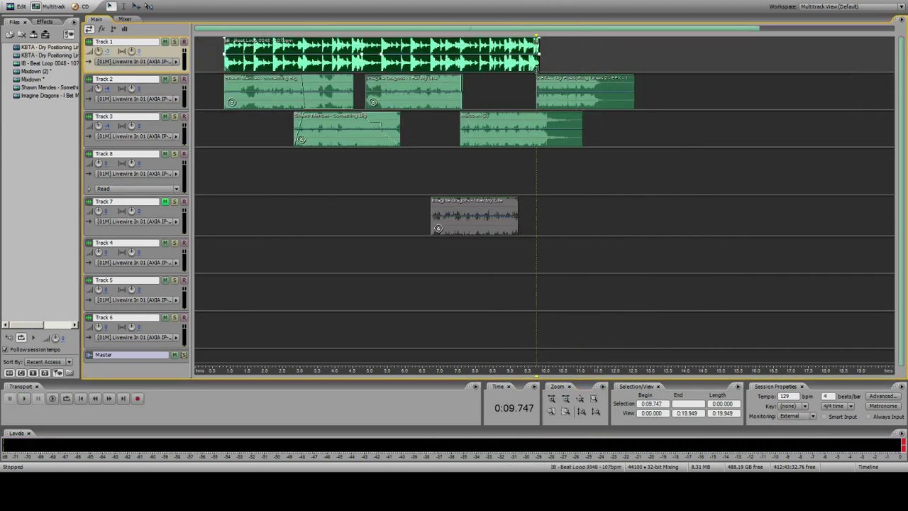
click(548, 69)
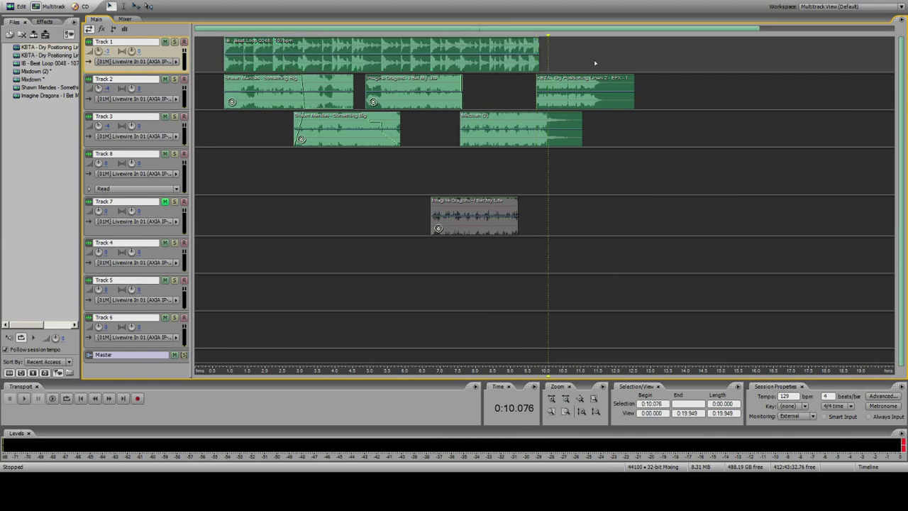
click(539, 60)
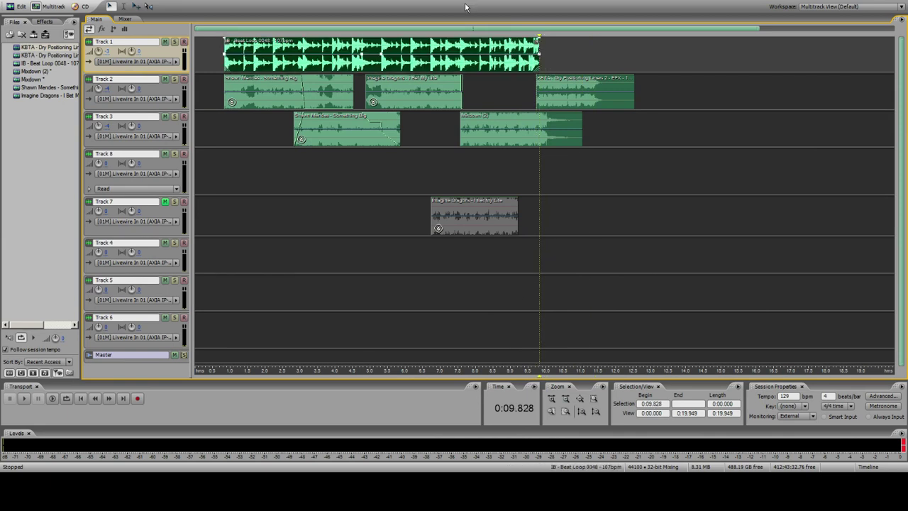
right_click(466, 40)
click(497, 257)
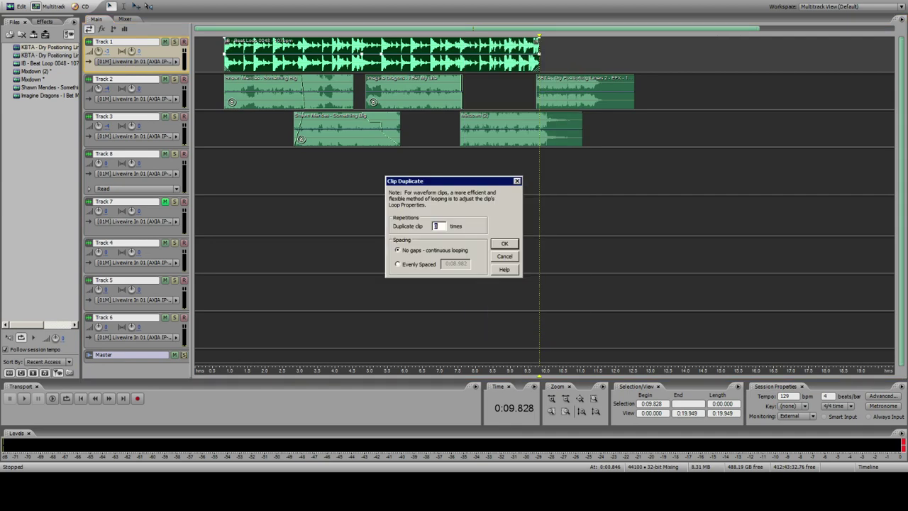
key(Return)
click(881, 66)
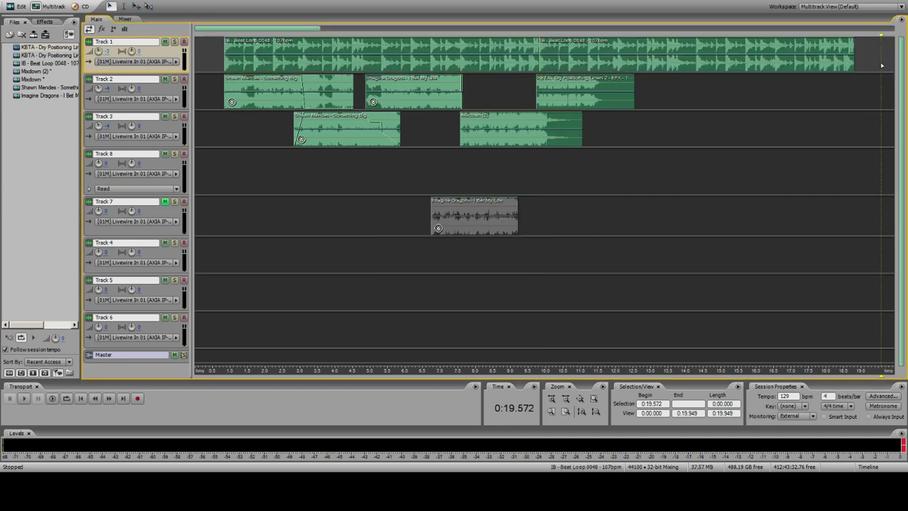
Step: Play back across the join between the two beat loop clips, from about 0:08.2
click(484, 66)
key(space)
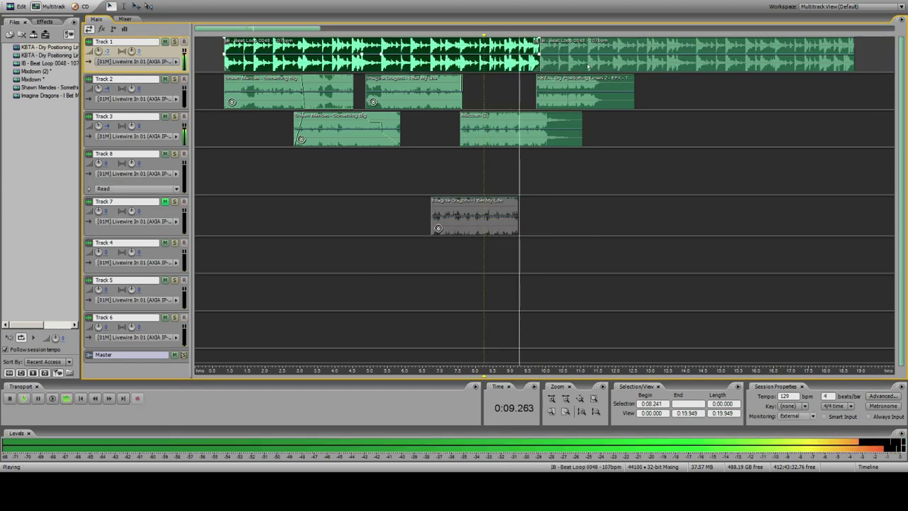
click(587, 65)
click(552, 400)
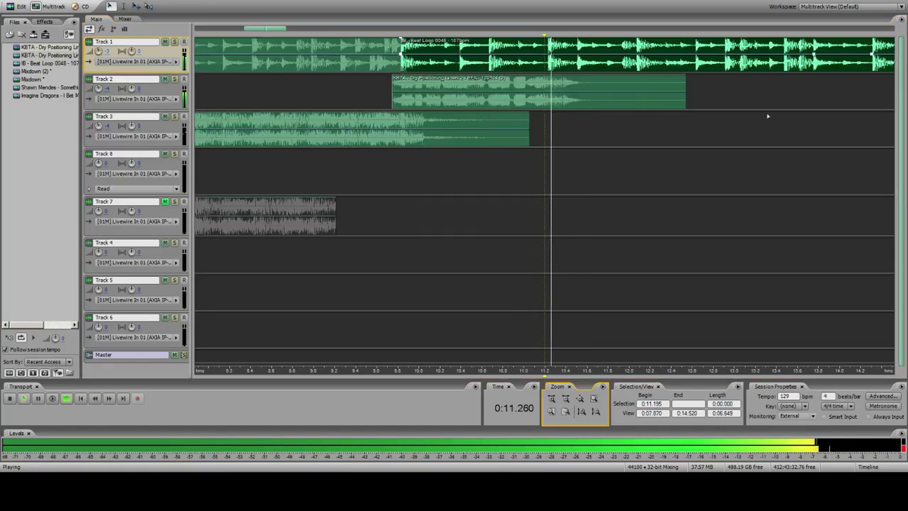
key(space)
Step: Nudge the KBTA liner clip on Track 2 to start at about 0:09.74 while auditioning it against the beat
click(376, 92)
drag(469, 93, 471, 93)
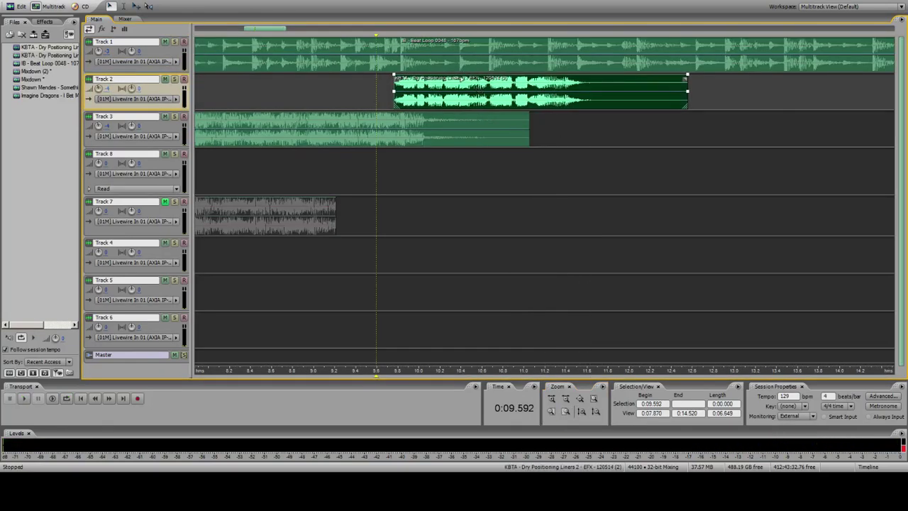
click(360, 57)
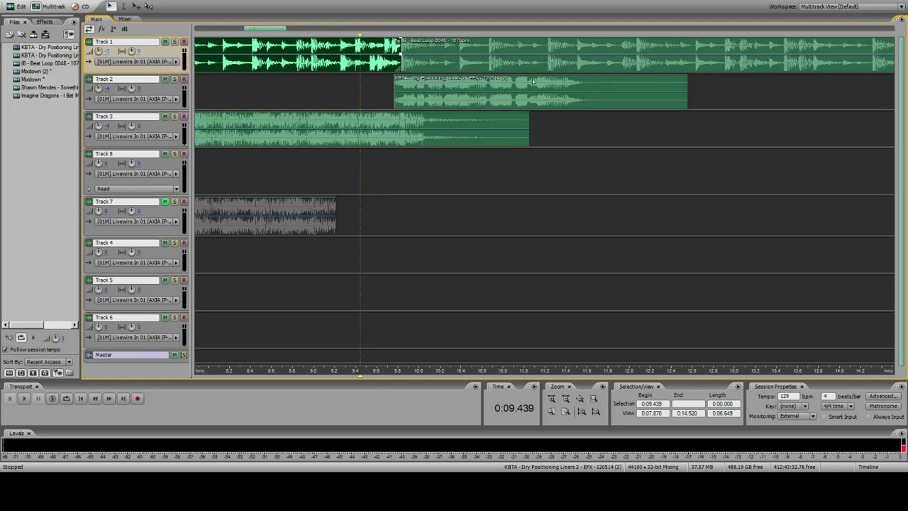
click(239, 65)
key(space)
drag(431, 100, 427, 100)
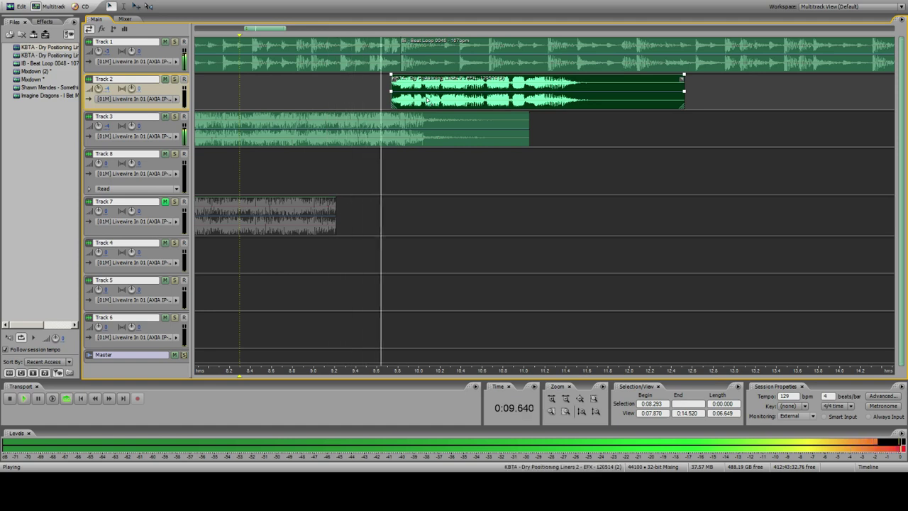
Step: Fine-tune the KBTA liner clip's start to about 0:09.73, replaying the transition from about 0:08.7
click(282, 64)
key(space)
key(space)
drag(429, 95, 427, 95)
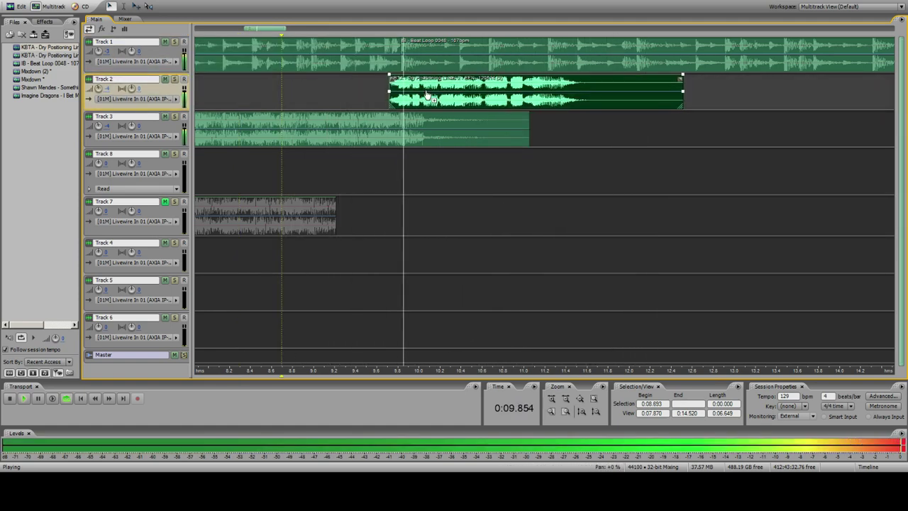
click(344, 68)
right_click(477, 87)
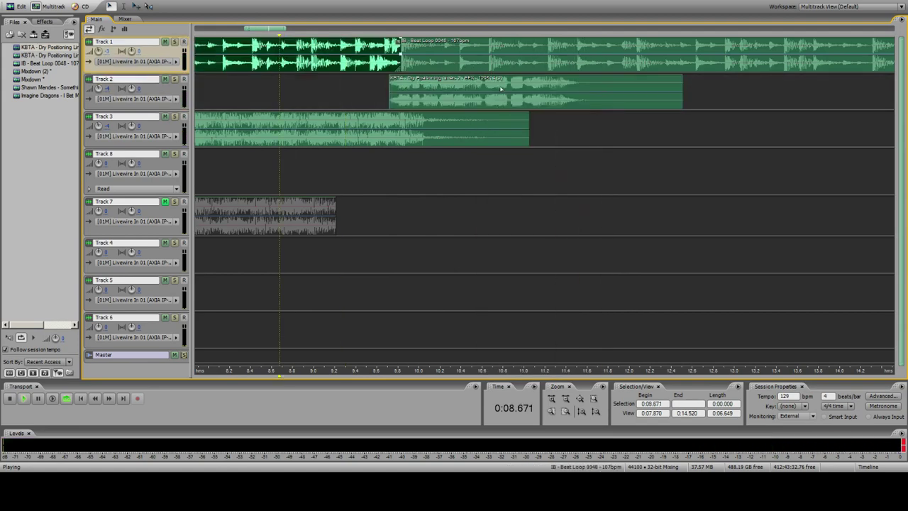
click(501, 88)
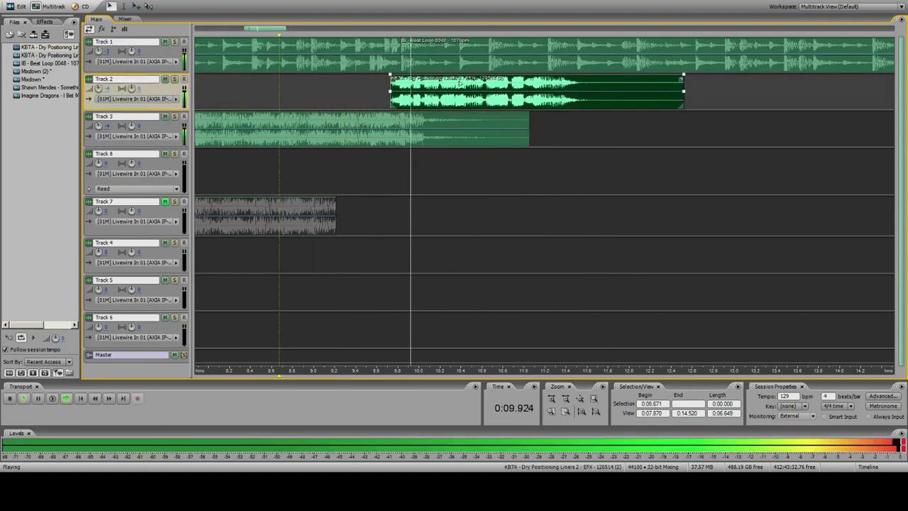
key(space)
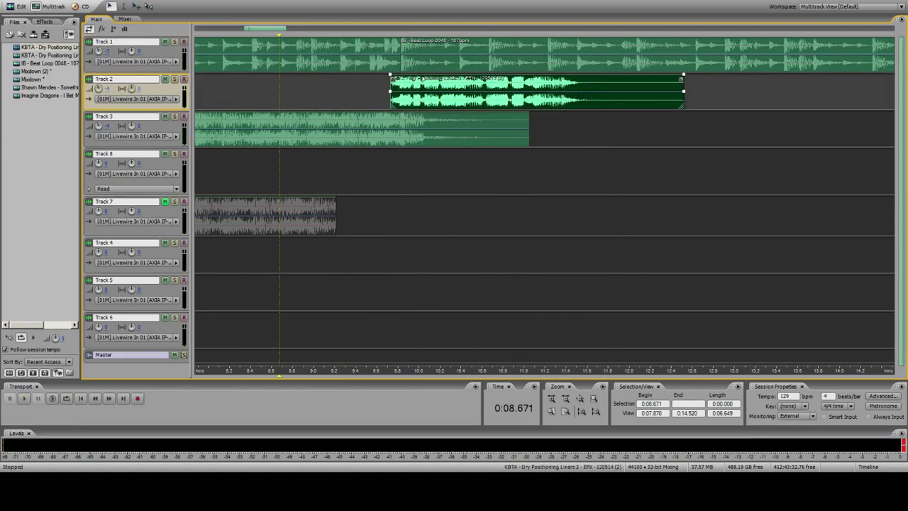
Step: Move the KBTA liner clip on Track 2 to start at about 0:10.9, auditioning it over the second beat loop
click(316, 86)
drag(488, 90, 604, 90)
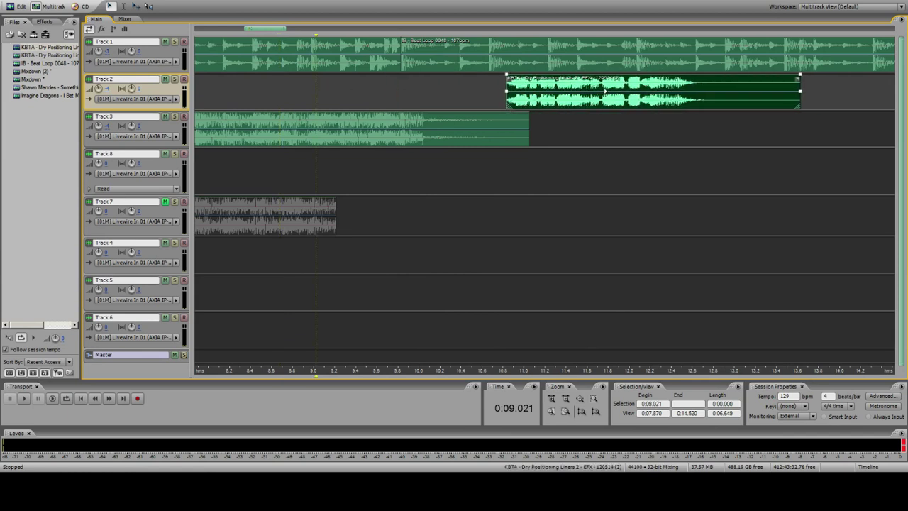
click(311, 63)
key(space)
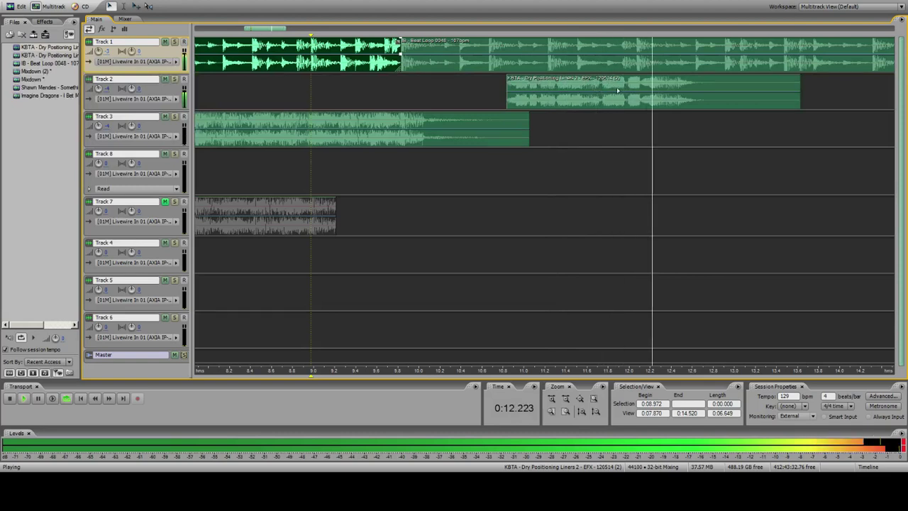
drag(617, 91, 624, 91)
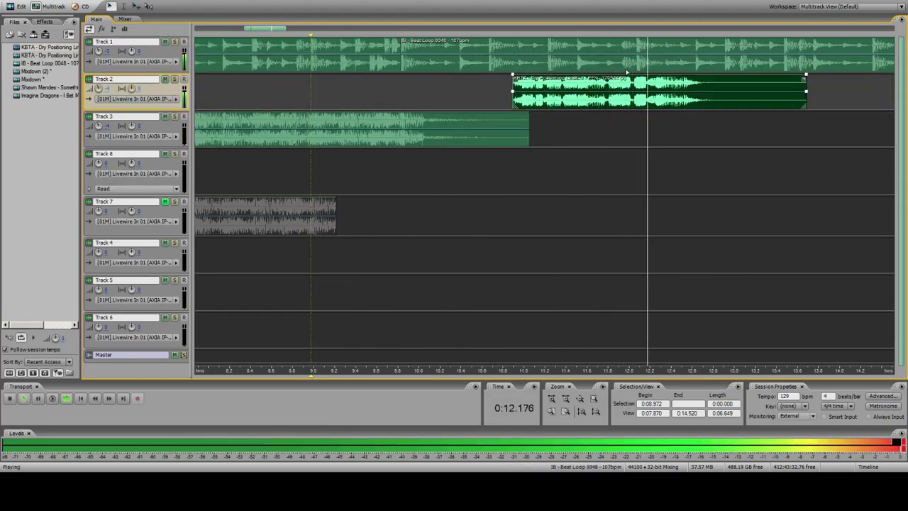
click(374, 85)
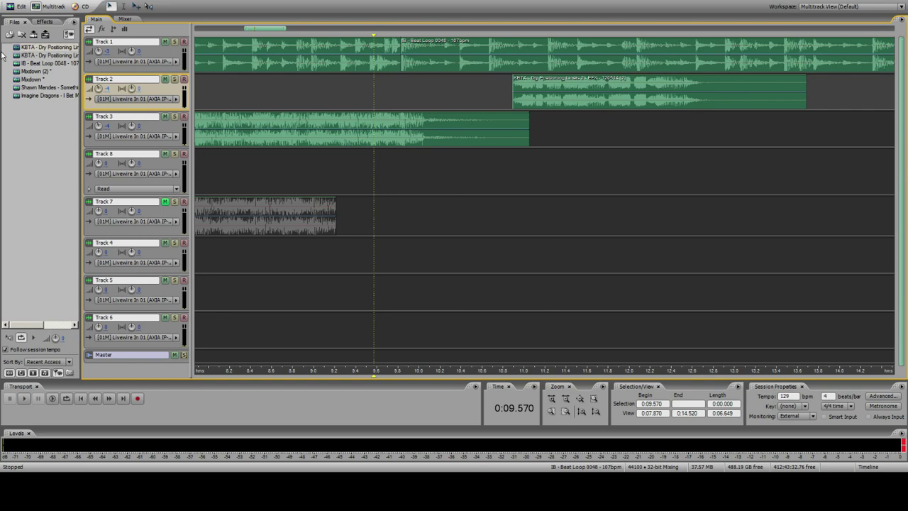
Step: Open the unprocessed KBTA - Dry Positioning Liners 2 recording for waveform editing and play it from about 0:20.8
double_click(53, 62)
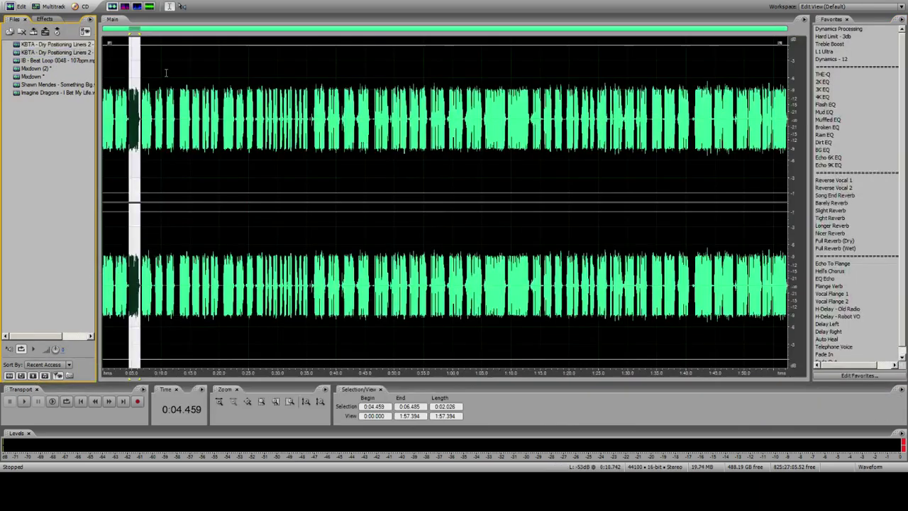
click(205, 124)
key(space)
key(space)
click(291, 402)
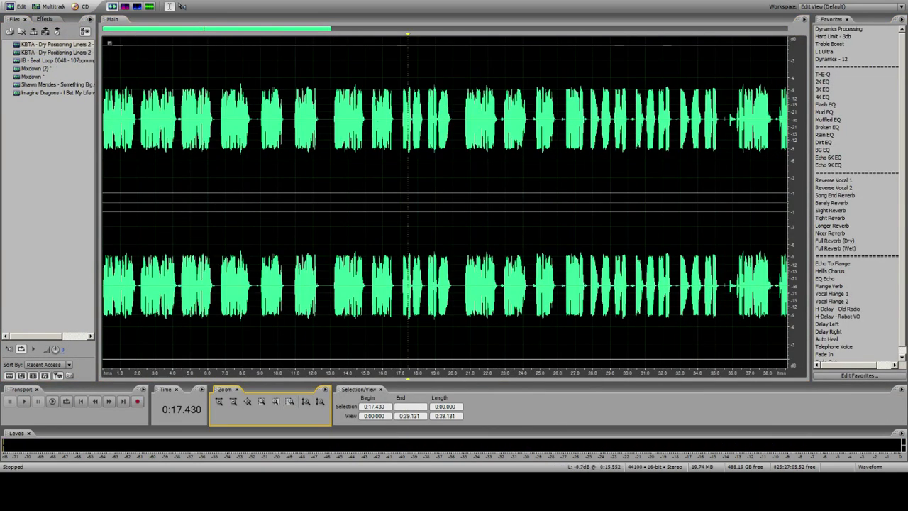
click(467, 114)
key(space)
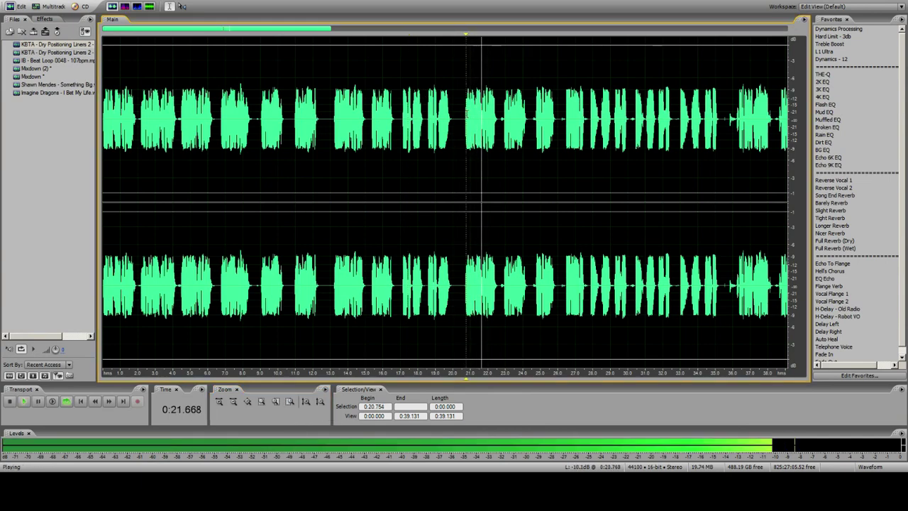
Step: Audition the liner phrases starting at about 0:36.4 and 0:38.6 in the recording
drag(293, 30, 378, 30)
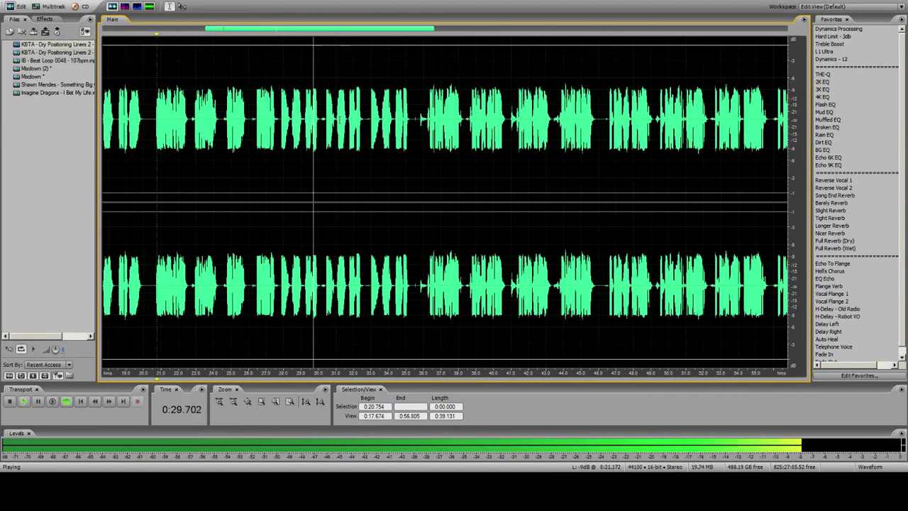
click(432, 39)
key(space)
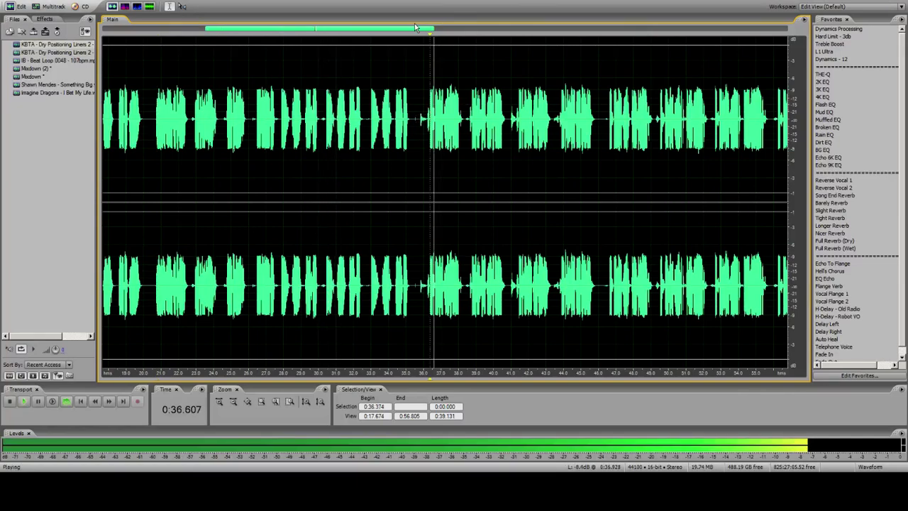
key(space)
click(398, 112)
key(space)
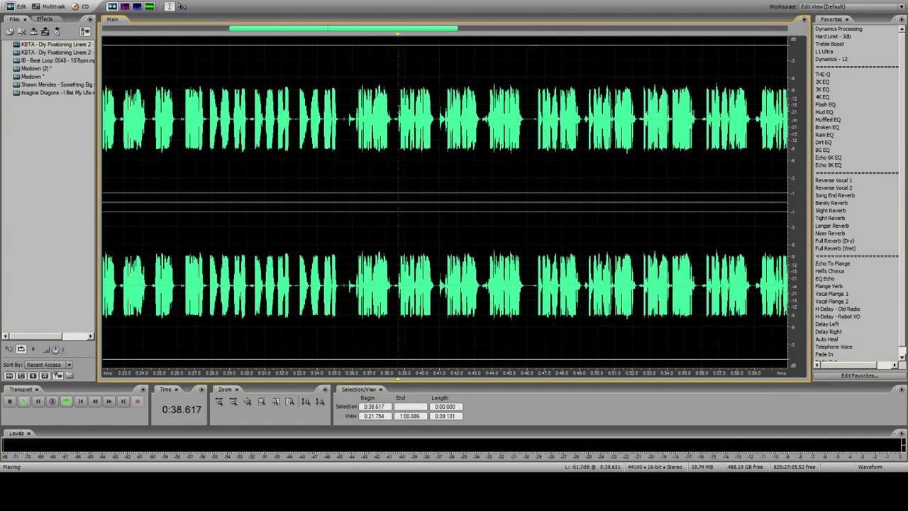
Step: Select the liner phrase from about 0:38.617 to 0:40.806 and copy it into a new file
drag(398, 113, 435, 169)
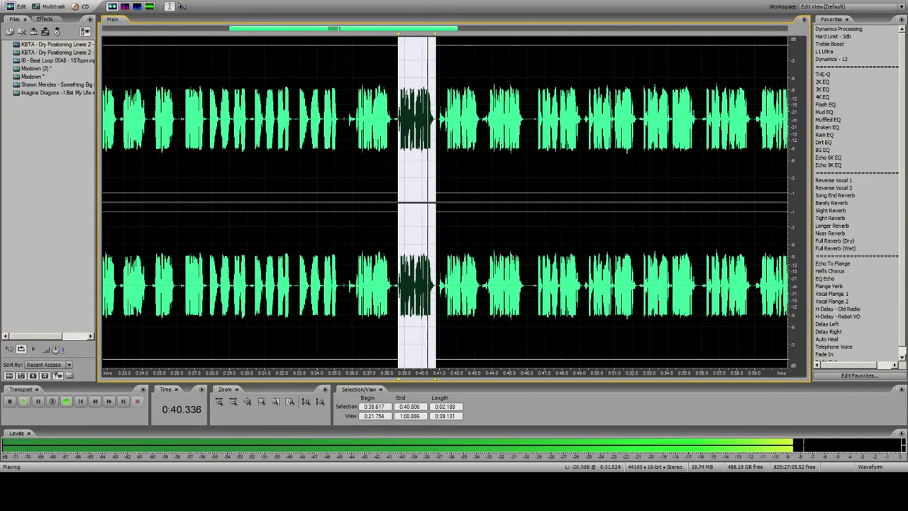
click(21, 6)
click(32, 79)
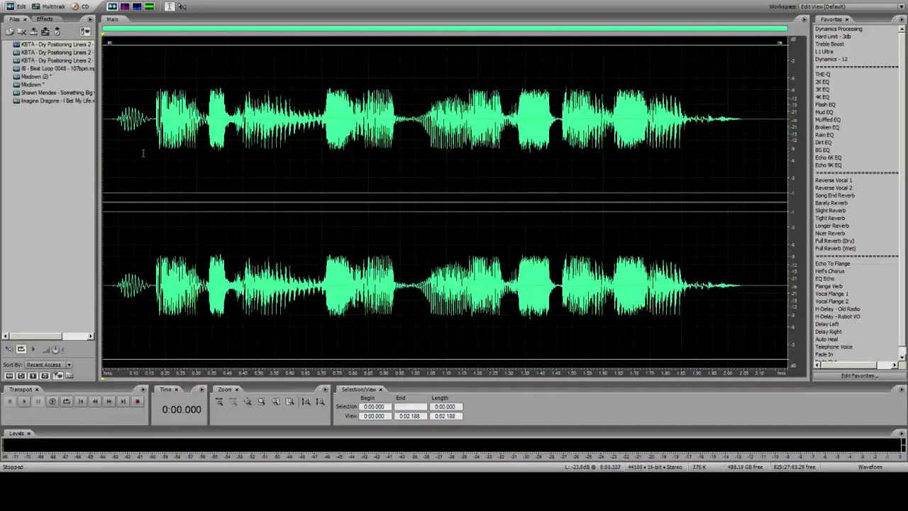
Step: Trim the silence from the start and end of the copied liner phrase
drag(113, 127, 97, 126)
key(Delete)
key(space)
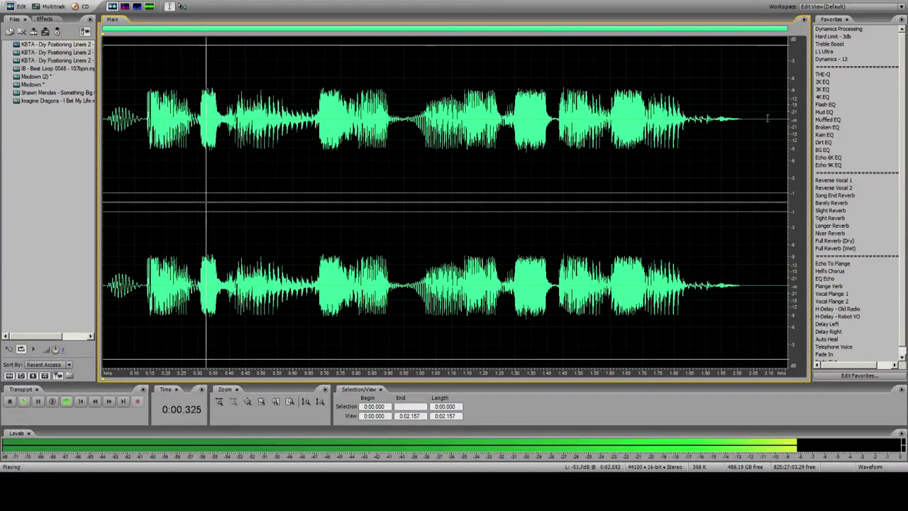
key(space)
drag(756, 114, 882, 109)
key(Delete)
click(554, 135)
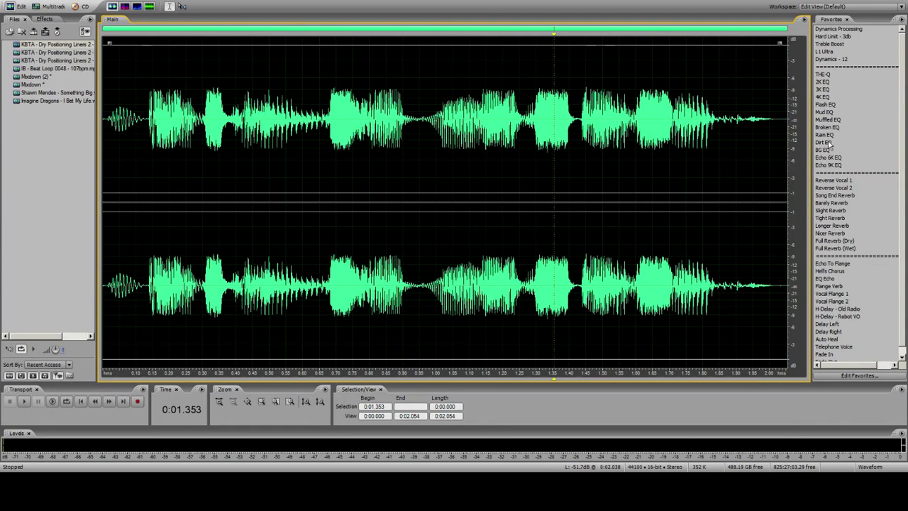
Step: Apply Dirt EQ, Hard Limit - 3db, L1 Ultra and Tight Reverb to the trimmed liner phrase, with one second of silence added at its end
click(826, 143)
click(838, 37)
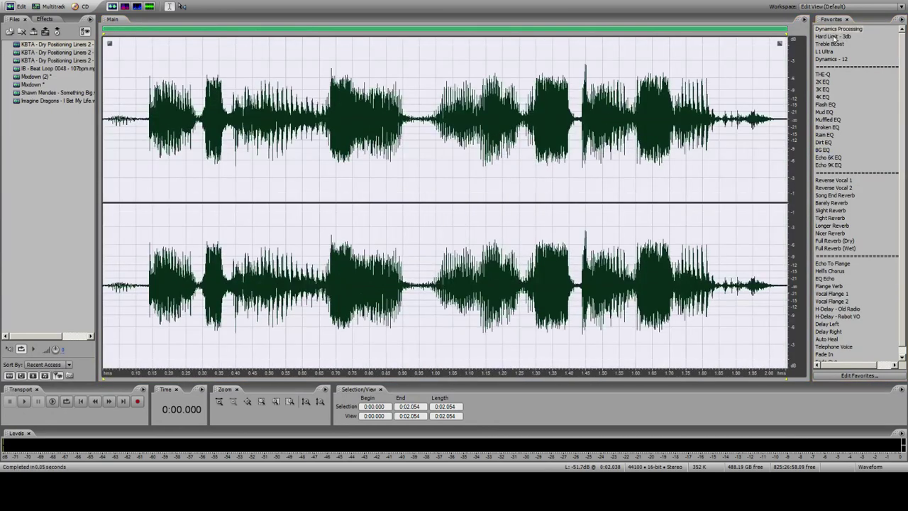
click(829, 51)
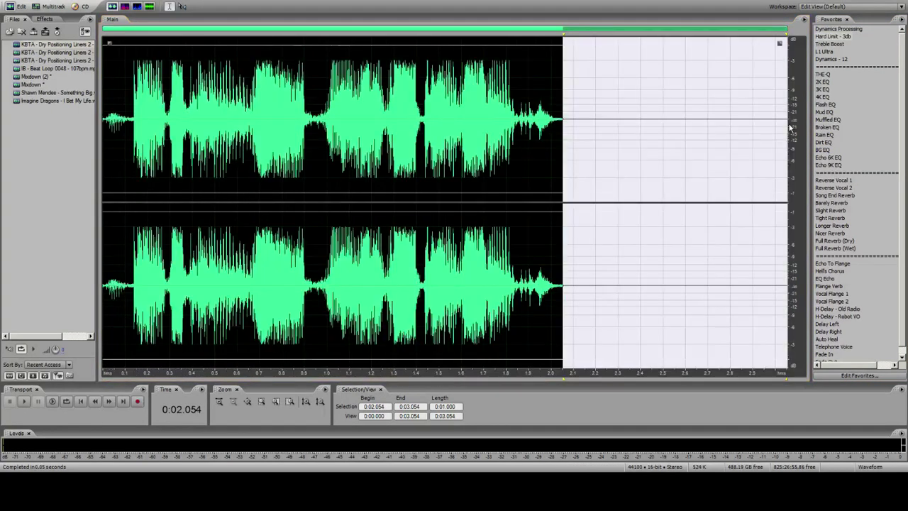
click(151, 158)
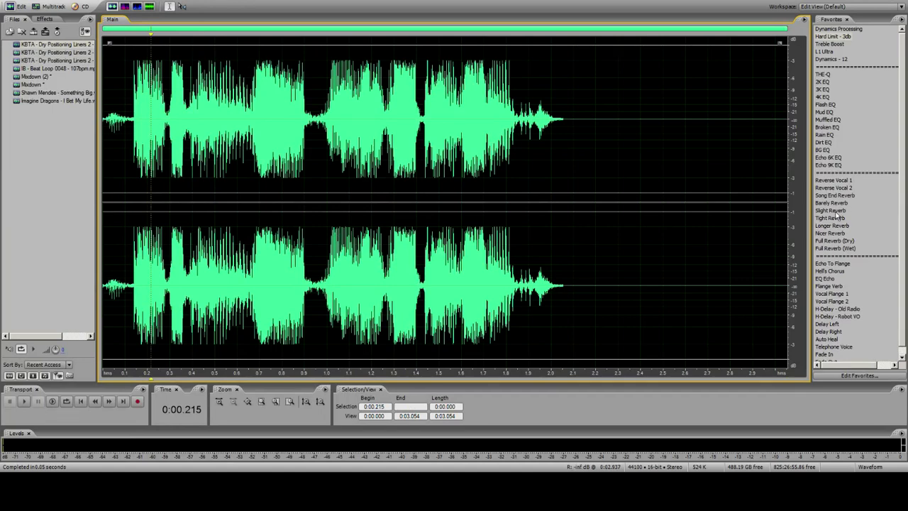
click(835, 217)
Step: In the multitrack session, replace the liner clip on Track 2 with the newly processed liner phrase (3), starting at about 0:09.7
click(32, 7)
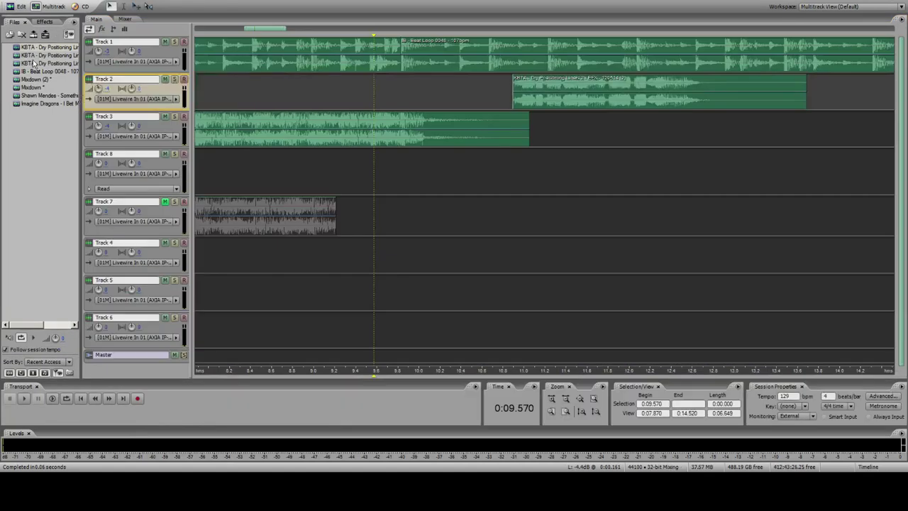
drag(582, 156, 580, 157)
drag(592, 167, 520, 169)
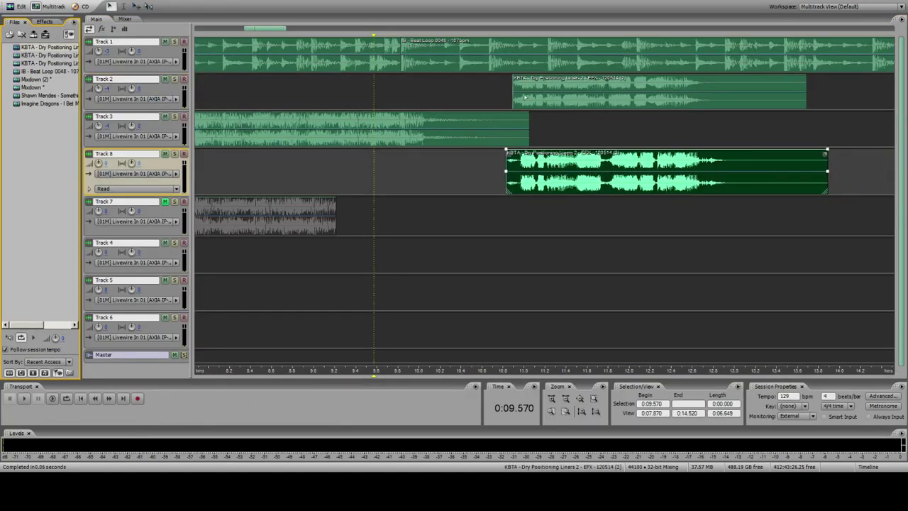
click(518, 95)
key(Delete)
click(462, 62)
drag(565, 192, 459, 93)
Step: Play the mix from about 0:08.6 to audition the new liner against the beat loop
click(256, 62)
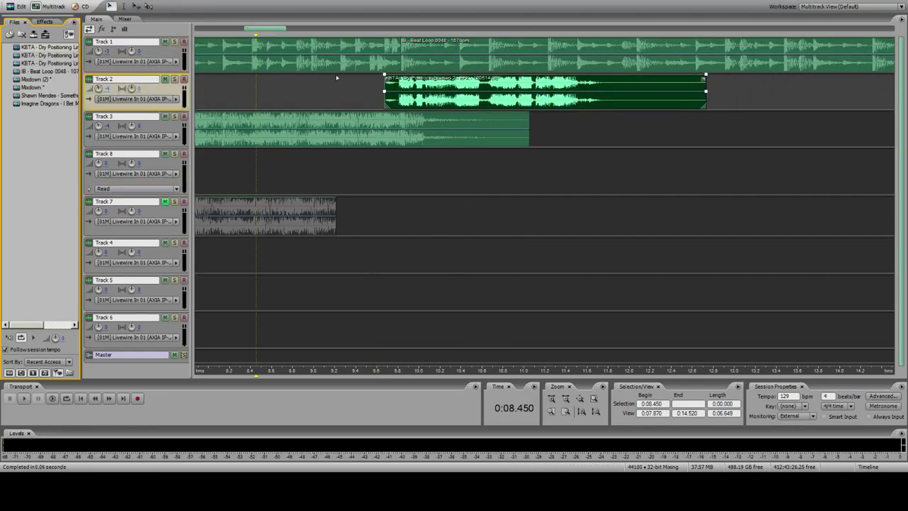
click(257, 105)
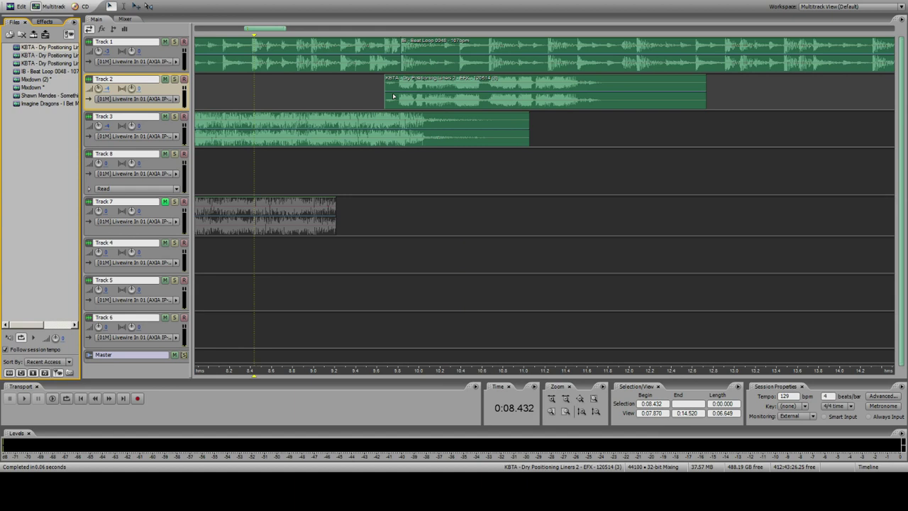
key(space)
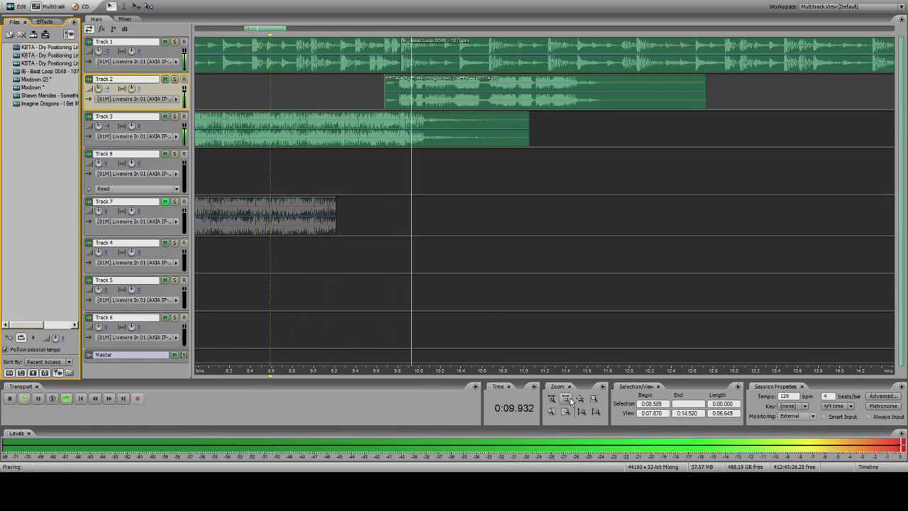
click(567, 398)
click(456, 81)
key(space)
Step: Reposition the liner clip on Track 2 to start at about 0:09.70 and play the mix from about 0:07.6
drag(562, 99, 514, 85)
key(space)
right_click(534, 90)
click(420, 61)
key(space)
key(space)
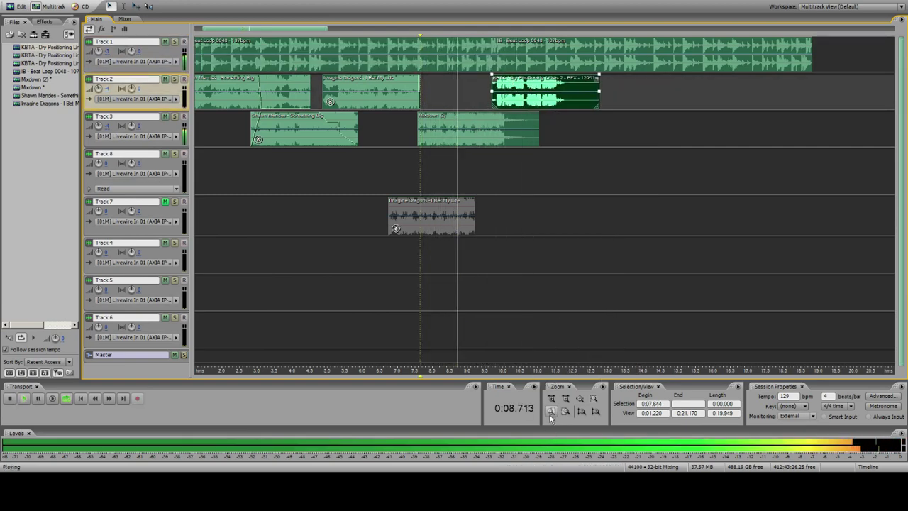
Step: Nudge the liner clip on Track 2 slightly later, to start at about 0:09.73, and replay the passage
click(552, 413)
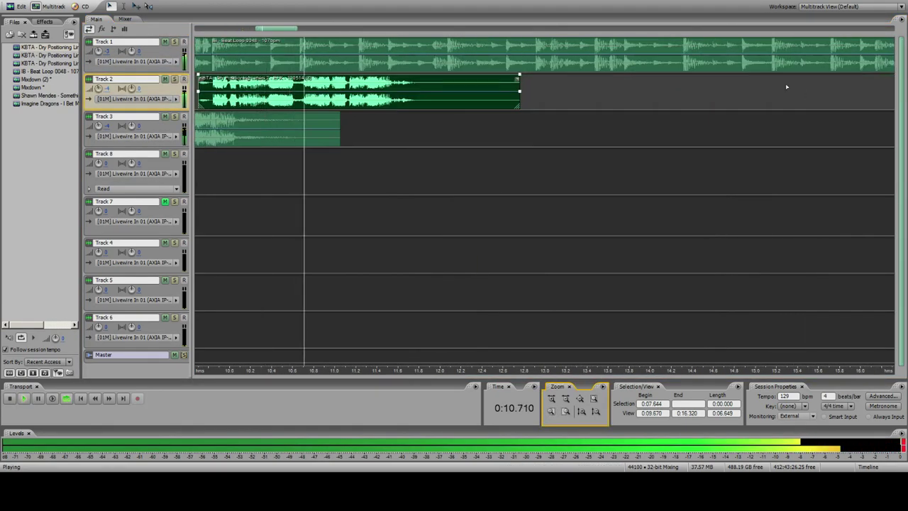
drag(387, 75, 390, 74)
key(space)
key(space)
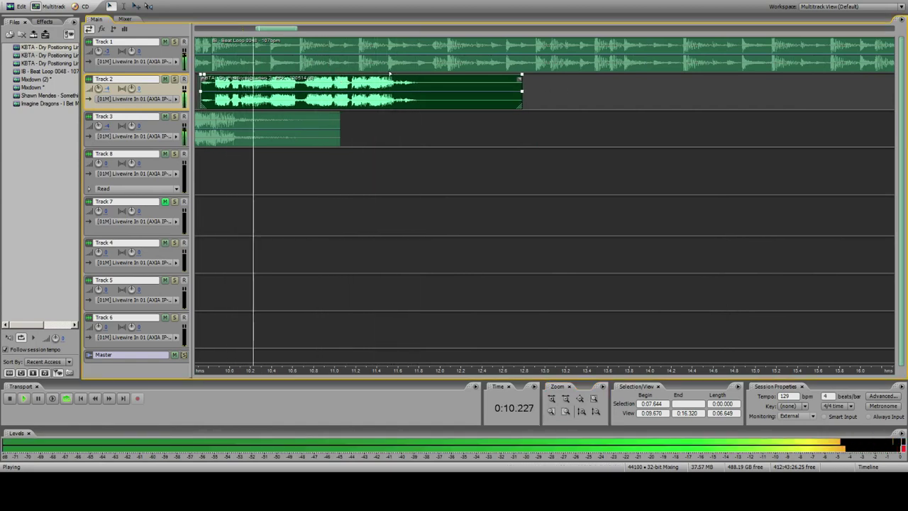
key(space)
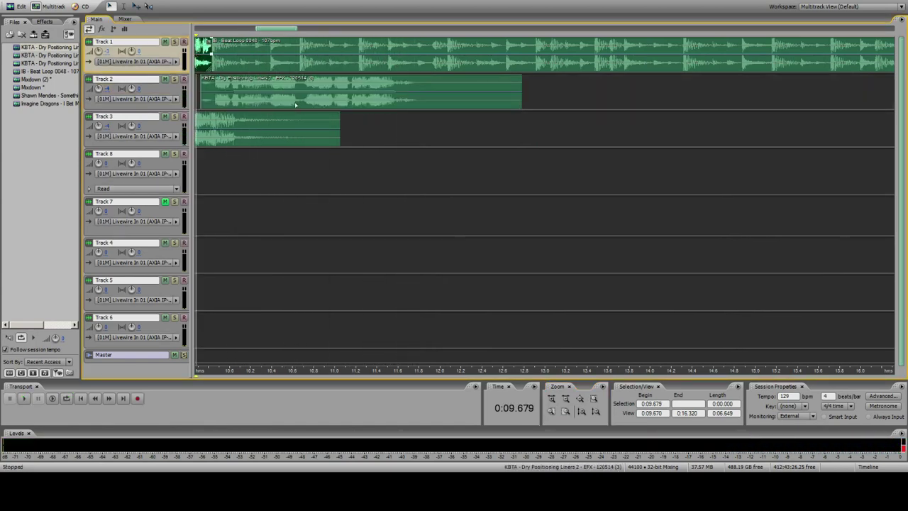
key(space)
Step: Try the Track 2 liner clip about 0.3 seconds later, starting at about 0:10.0, and play it against the beat
drag(296, 105, 322, 78)
click(235, 65)
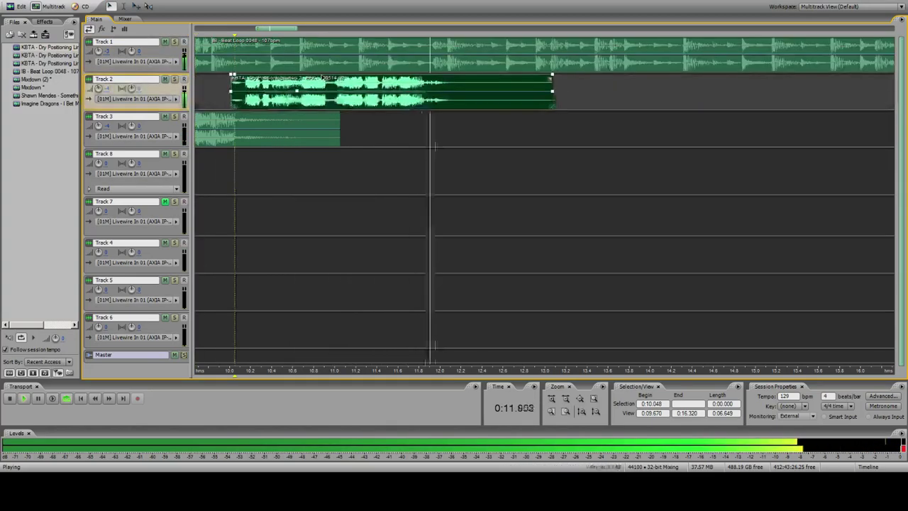
key(space)
key(space)
click(200, 63)
drag(280, 97, 281, 97)
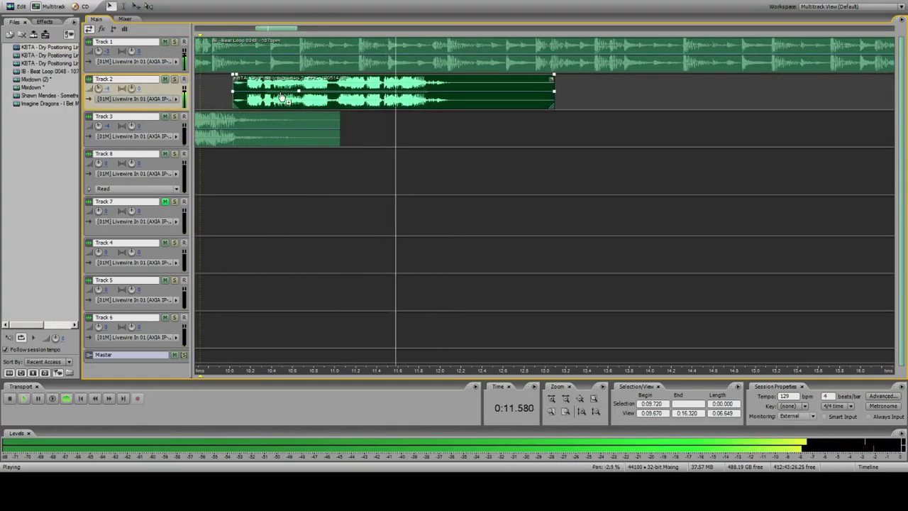
key(space)
key(space)
Step: Move the liner clip on Track 2 earlier to start at 0:09.697 and play the mix from about 0:08.7
click(566, 399)
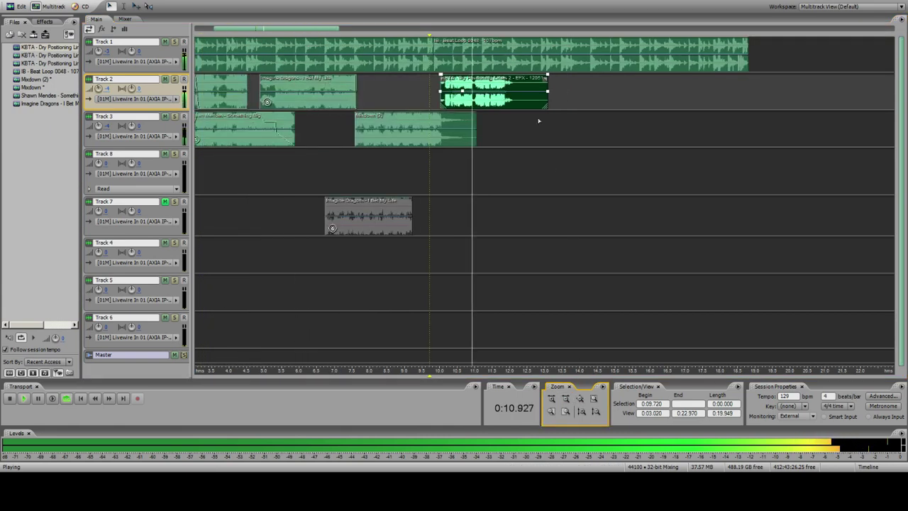
click(395, 88)
drag(462, 97, 450, 98)
key(space)
key(space)
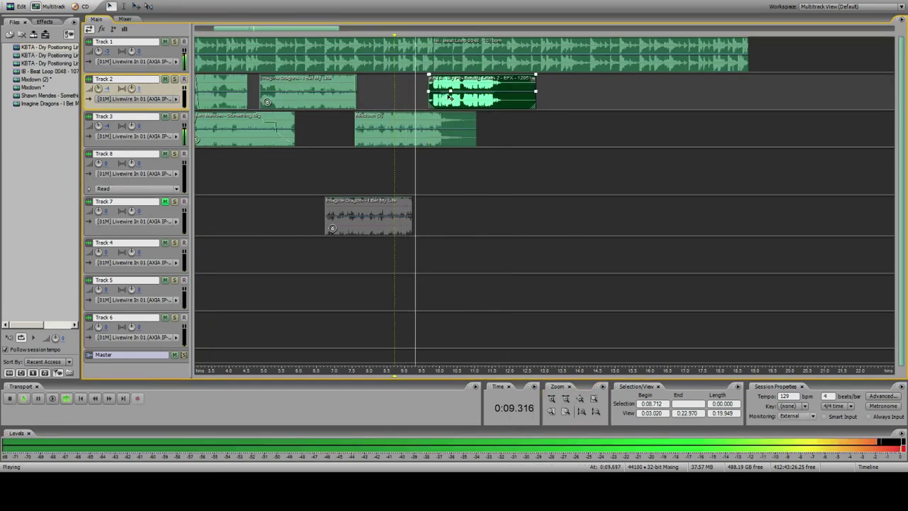
click(428, 65)
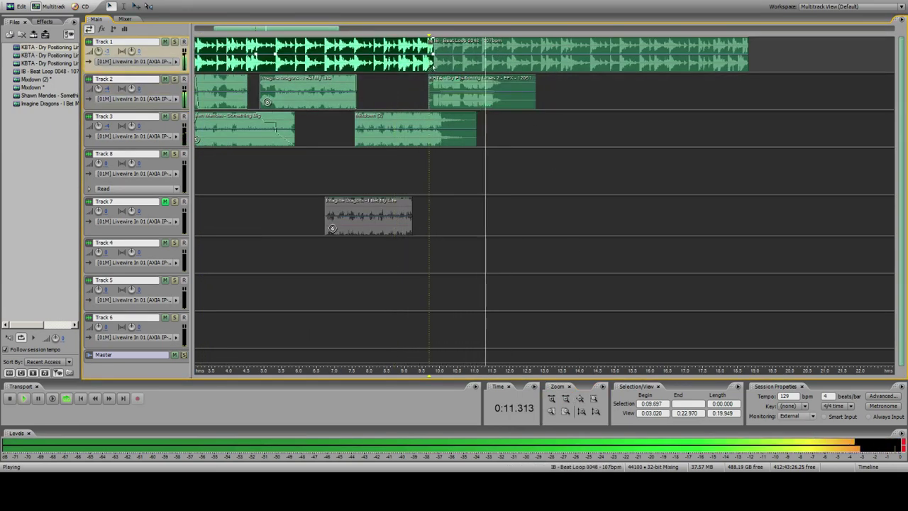
click(402, 66)
key(space)
Step: Nudge the liner clip on Track 2 slightly earlier, to start at about 0:09.68, and play from about 0:09.0
click(491, 100)
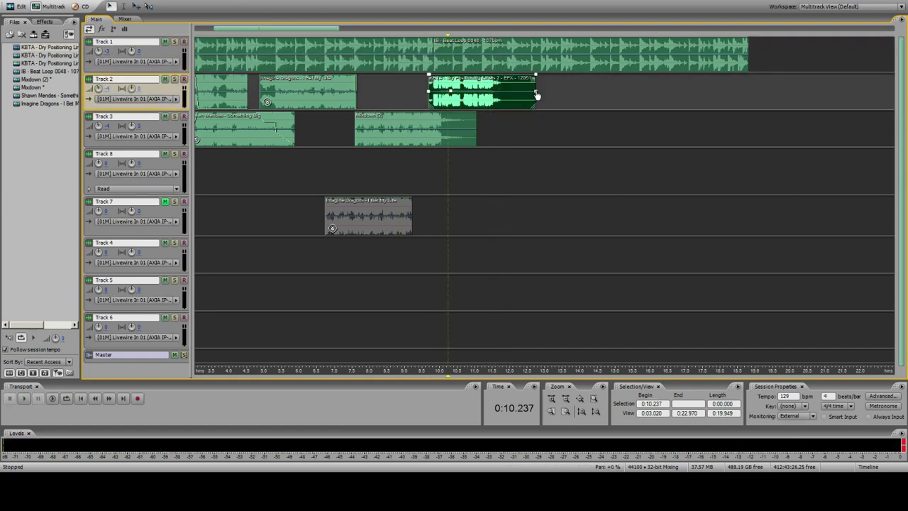
click(552, 399)
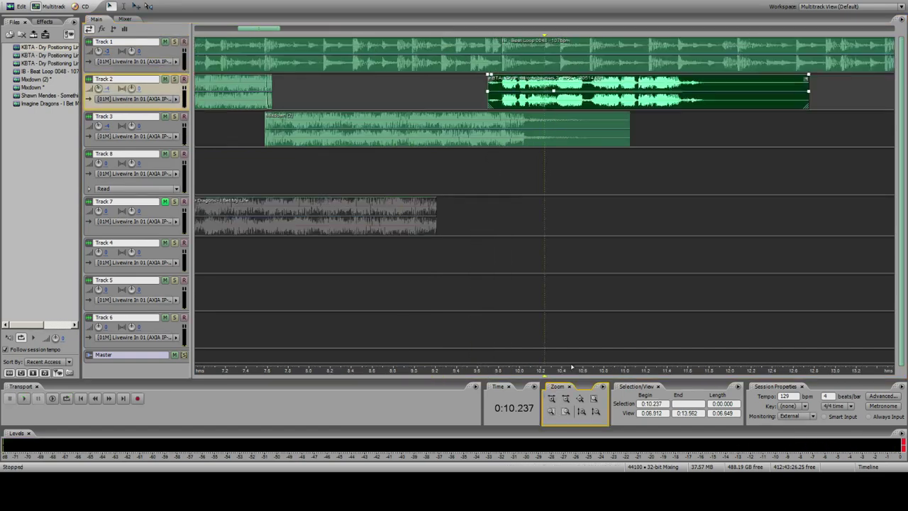
click(396, 94)
drag(528, 89, 525, 89)
click(421, 91)
key(space)
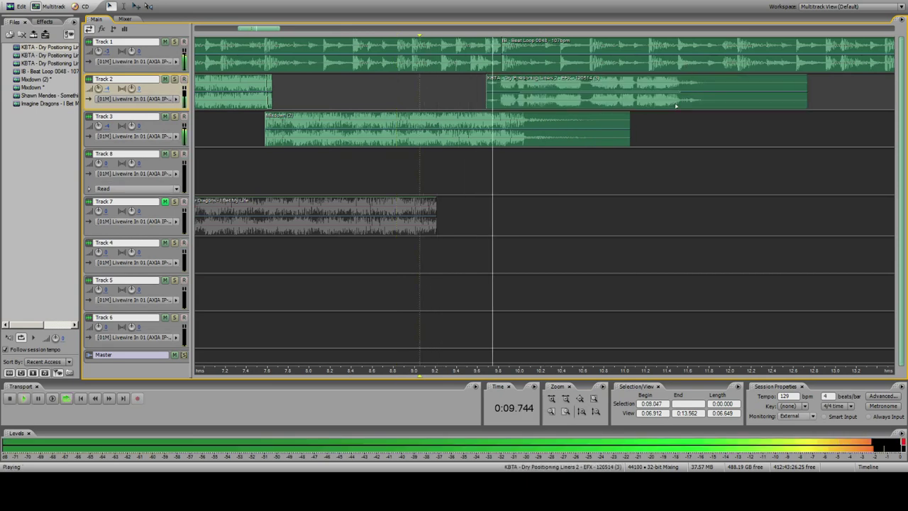
key(space)
Step: Time-stretch the liner clip on Track 2 slightly so that it ends at about 0:12.84
click(555, 83)
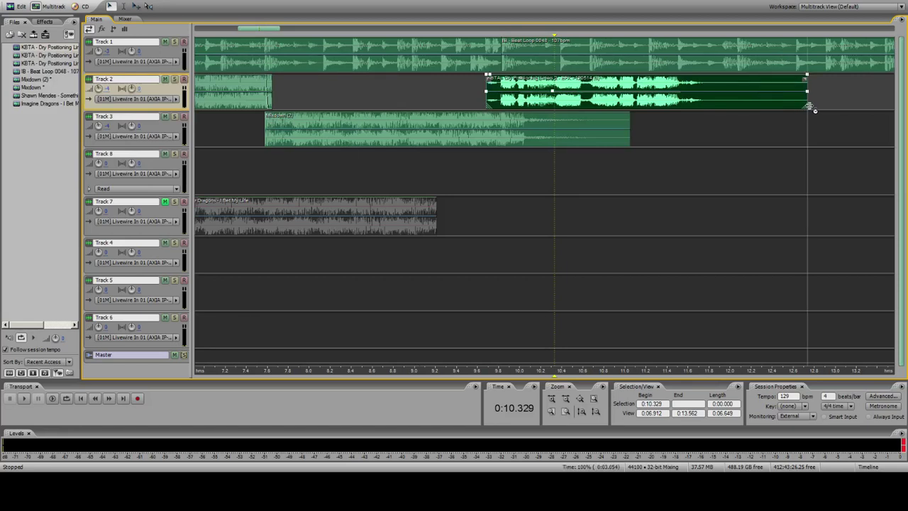
drag(810, 107, 819, 106)
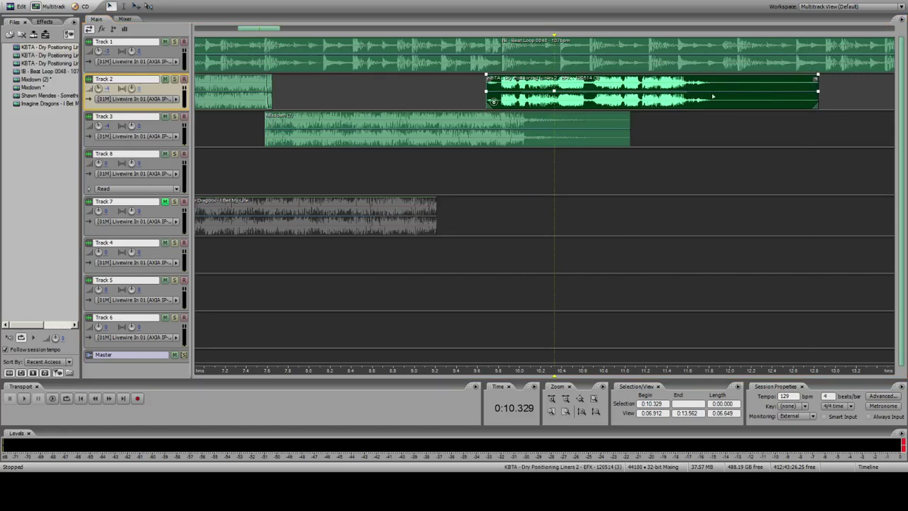
click(384, 86)
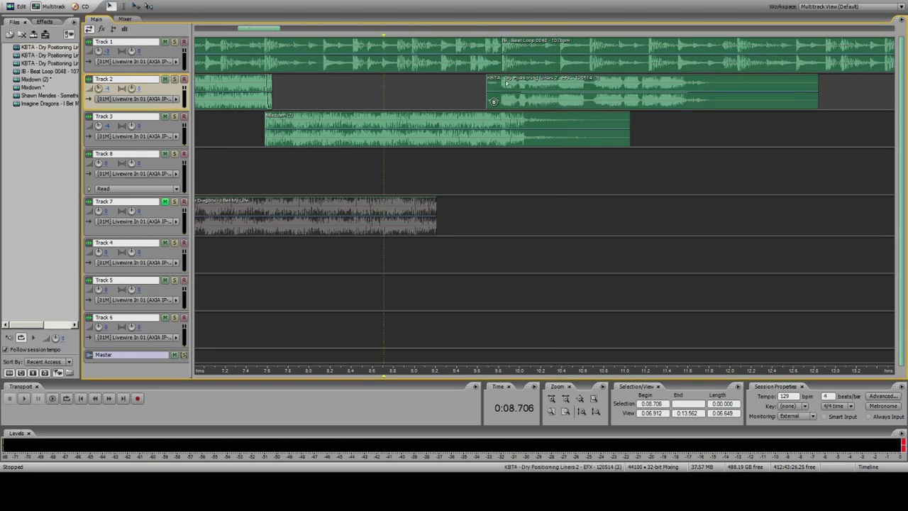
click(506, 84)
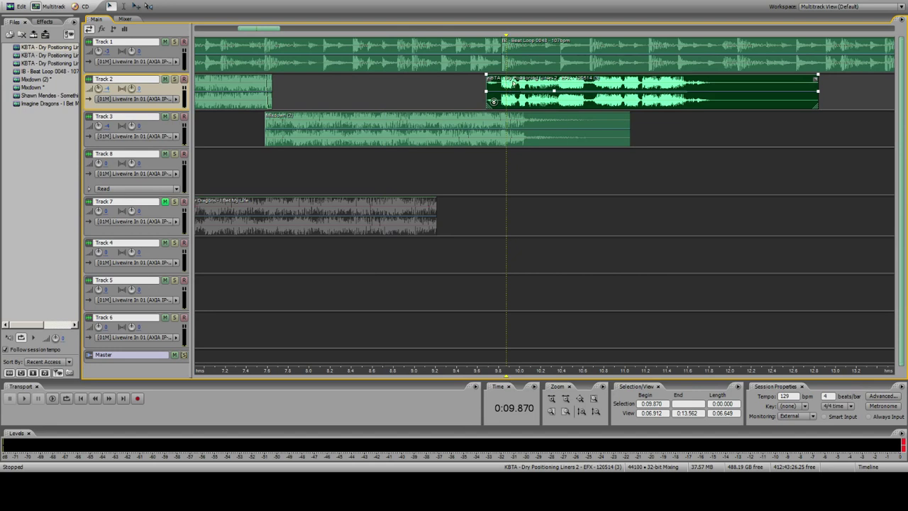
click(364, 88)
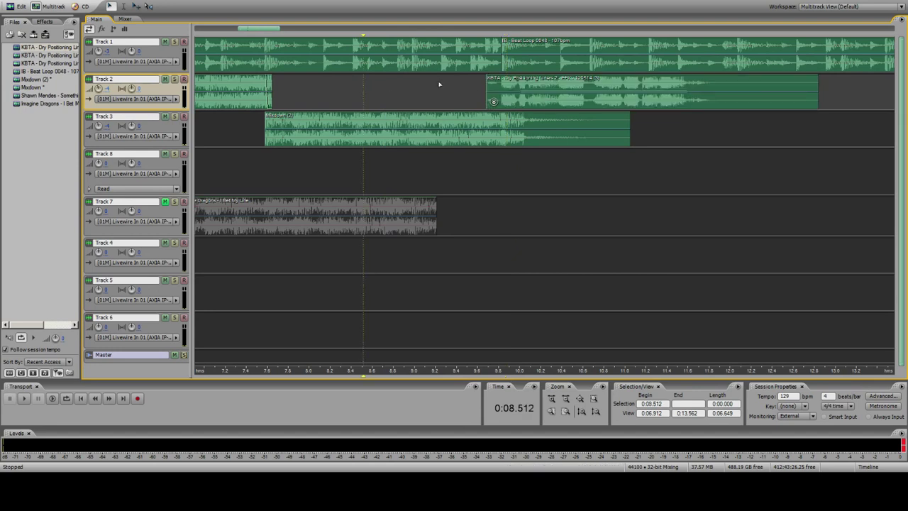
Step: Play the mix from about 0:07.4 and again from about 0:10.0 to check the stretched liner's timing
click(249, 60)
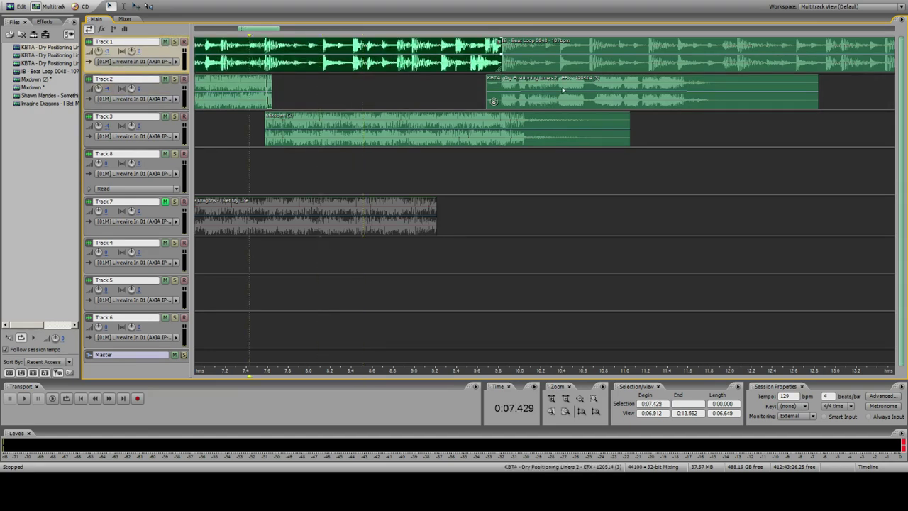
key(space)
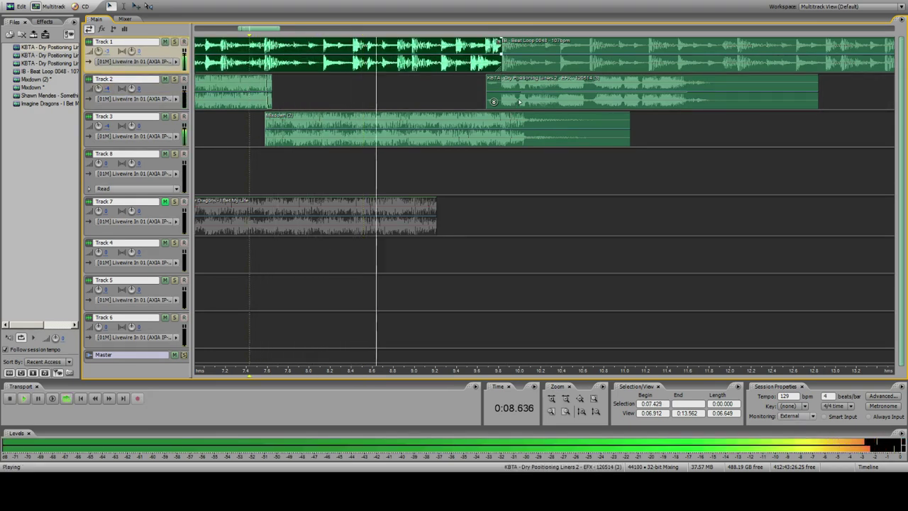
click(519, 101)
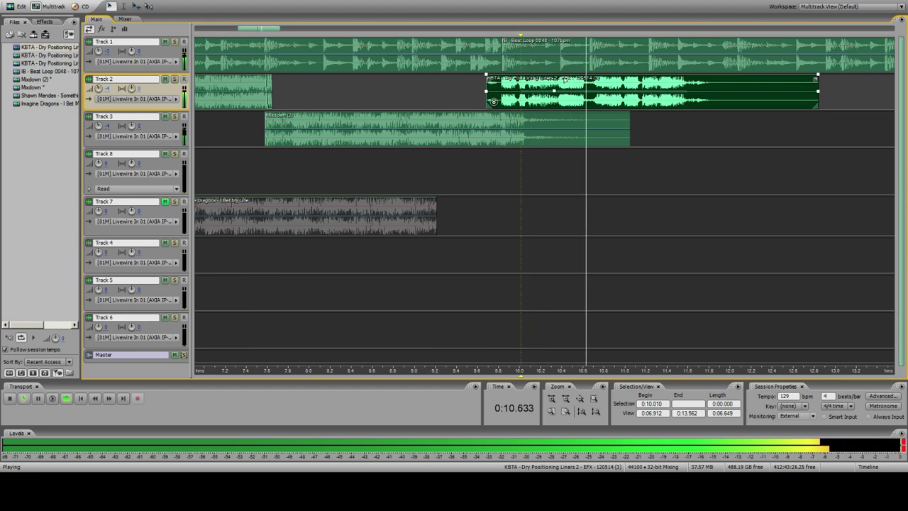
click(340, 80)
key(space)
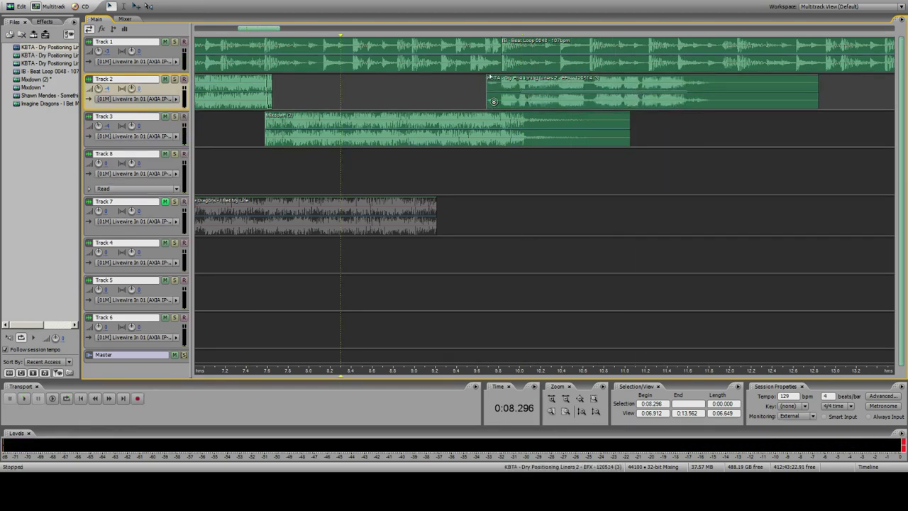
click(497, 68)
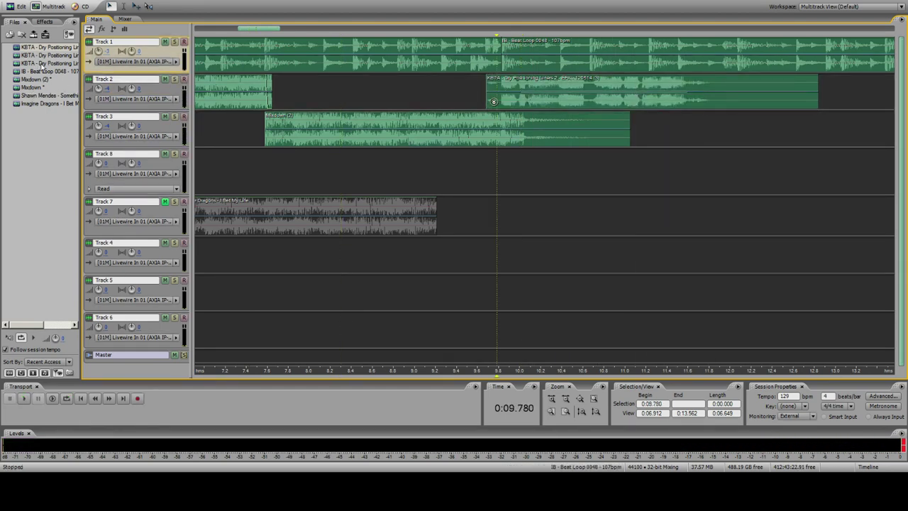
Step: Open the KBTA - Dry Positioning Liners 2 files in waveform view and play them to identify the other processed phrase
double_click(66, 57)
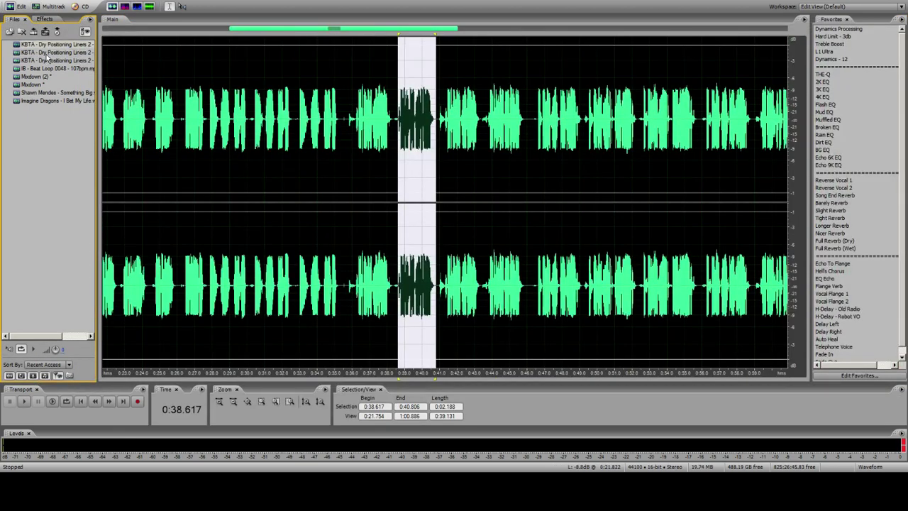
double_click(48, 46)
key(space)
key(space)
click(70, 54)
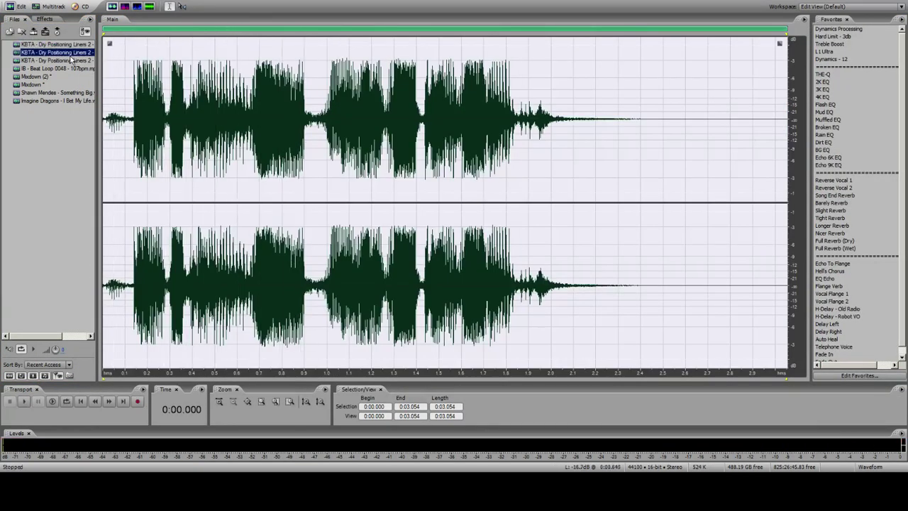
double_click(70, 56)
key(space)
key(space)
double_click(70, 60)
key(space)
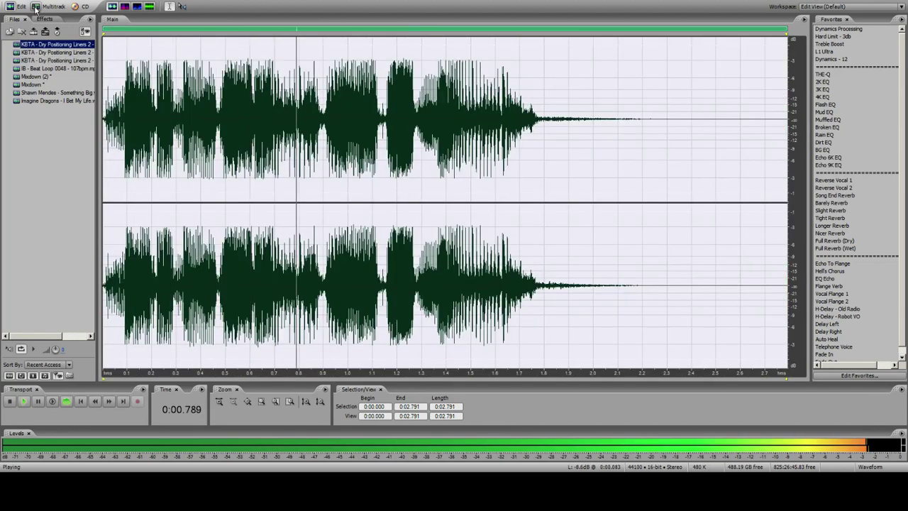
Step: Insert the processed liner phrase (2) into the multitrack session and place it on Track 3, starting at about 0:11.9
click(35, 9)
drag(47, 48, 667, 186)
click(423, 173)
key(space)
drag(740, 172, 747, 134)
drag(699, 116, 746, 137)
Step: Play the mix from about 0:10.6 and from about 0:09.6 to check the transition between the two liners
click(657, 64)
click(586, 92)
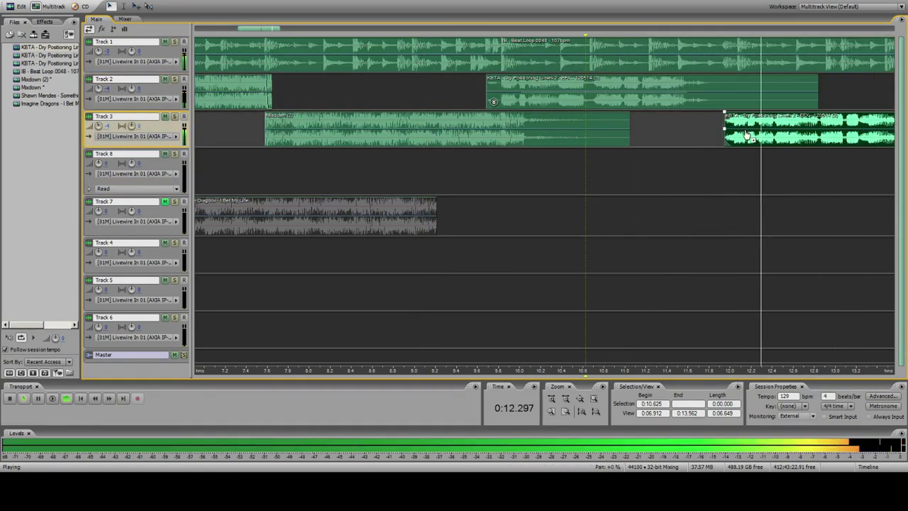
click(621, 92)
click(476, 60)
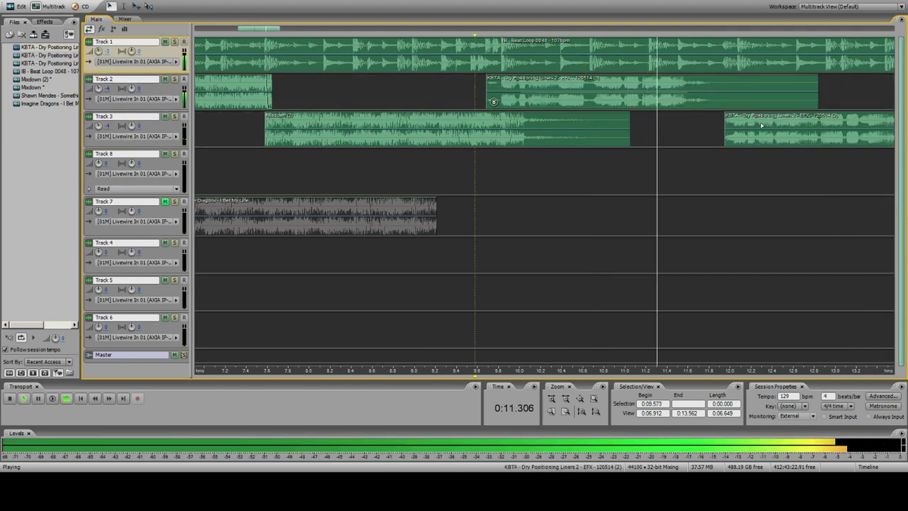
Step: Shift the second liner on Track 3 to start at about 0:11.7 and play the mix from about 0:10.9
drag(741, 128, 722, 123)
click(558, 94)
click(548, 61)
click(619, 60)
click(614, 60)
key(space)
key(space)
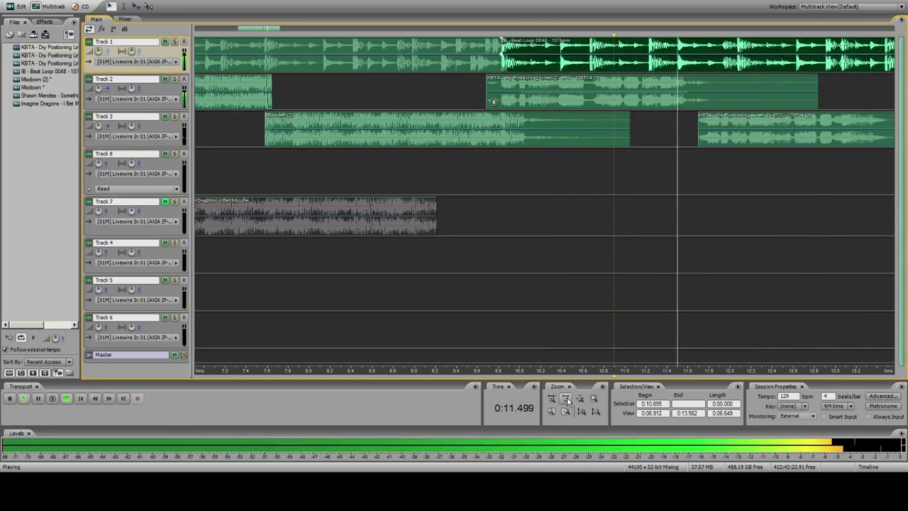
Step: Move the second liner on Track 3 to start at about 0:12.0 and check it against the beat during playback
click(568, 400)
click(636, 142)
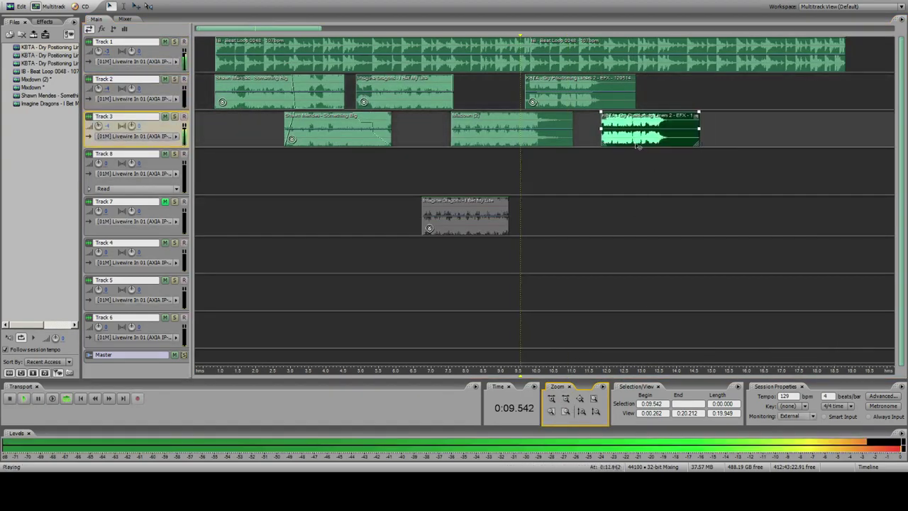
mouse_move(638, 144)
mouse_down()
mouse_move(660, 142)
mouse_move(642, 139)
mouse_up()
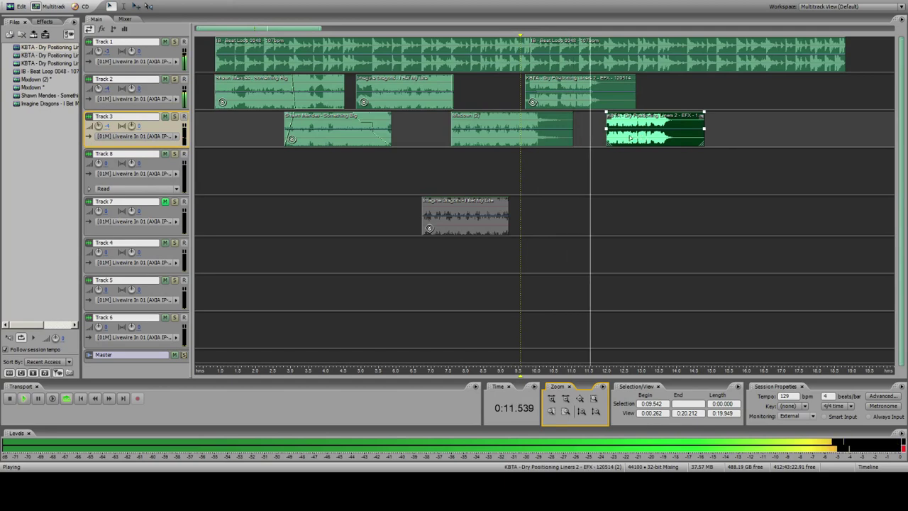
click(554, 400)
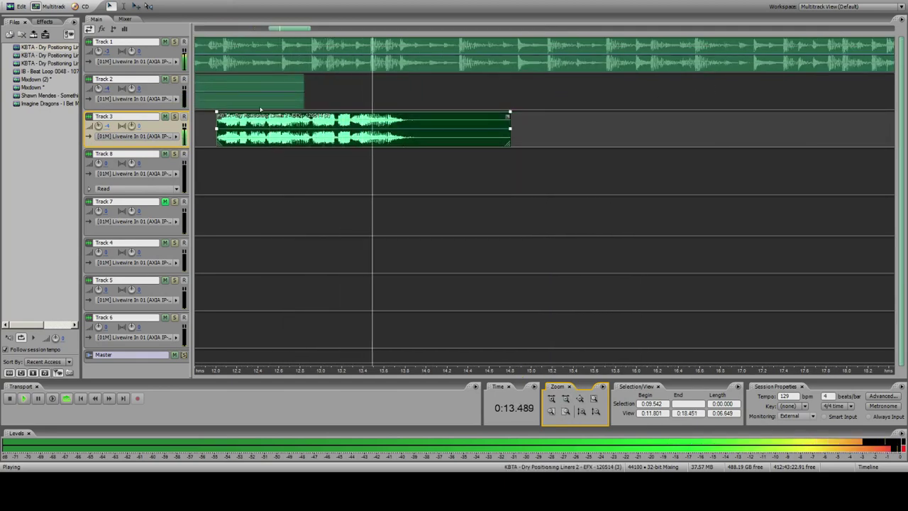
Step: Stop playback and remove the second liner phrase from Track 3
click(261, 107)
click(236, 128)
key(Delete)
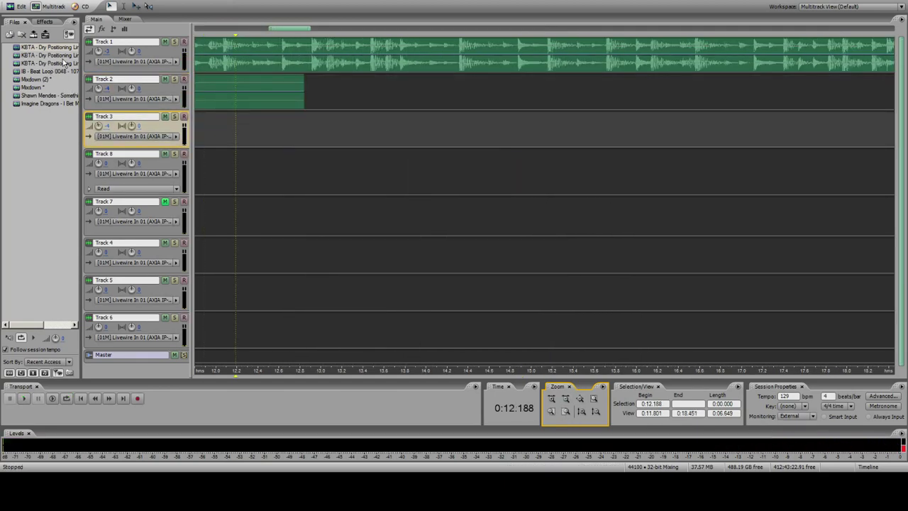
Step: Open the dry liners file and copy the phrase from about 0:36.2 to 0:38.5 into a new file
double_click(63, 63)
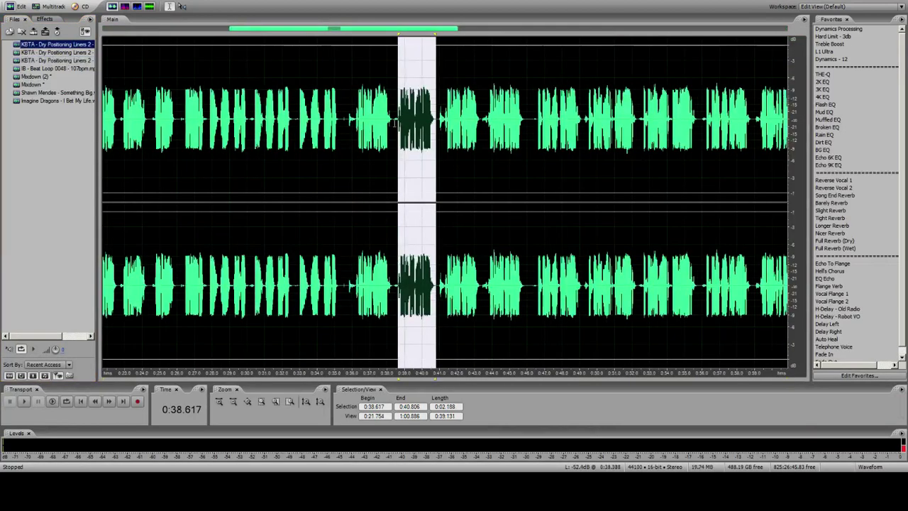
click(357, 42)
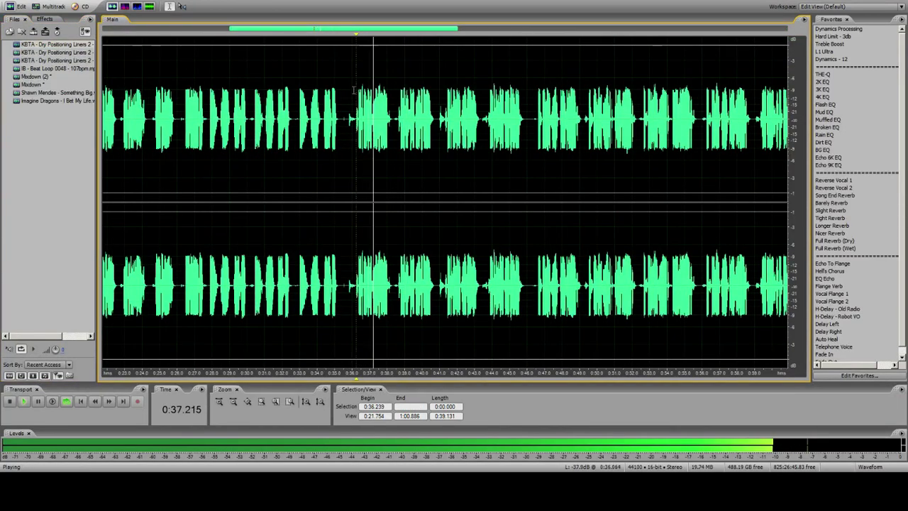
drag(396, 121, 356, 117)
key(space)
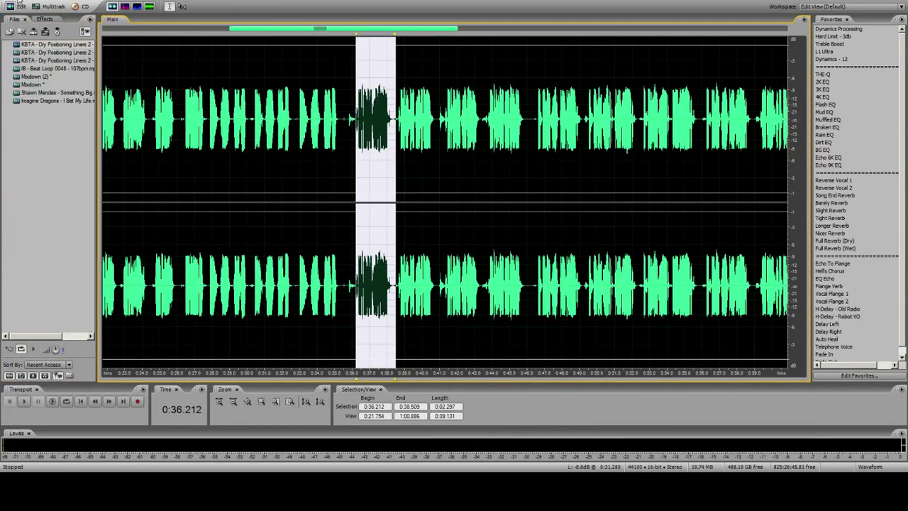
click(19, 1)
click(33, 85)
key(space)
key(space)
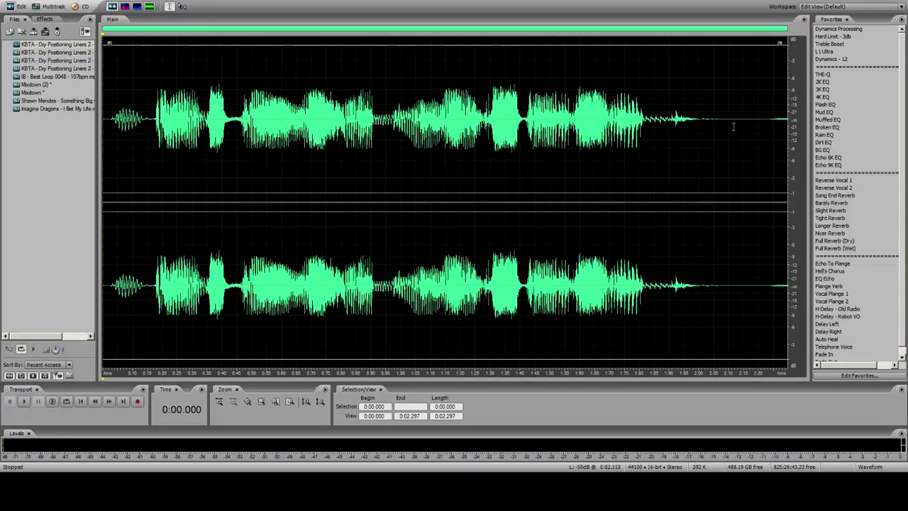
Step: Trim the quiet tail of the copied phrase to about 1.98 seconds and apply an EQ favorite and Hard Limit - 3db
drag(693, 125, 809, 123)
key(Delete)
click(356, 131)
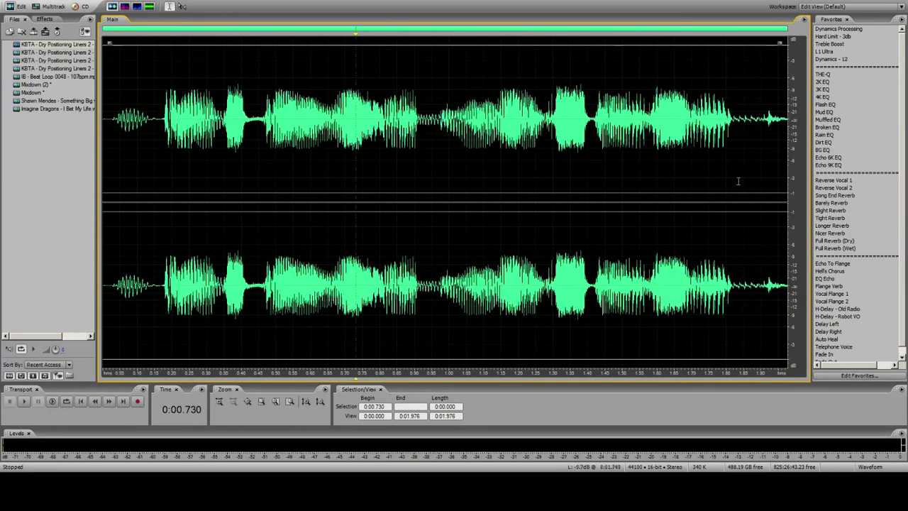
click(823, 150)
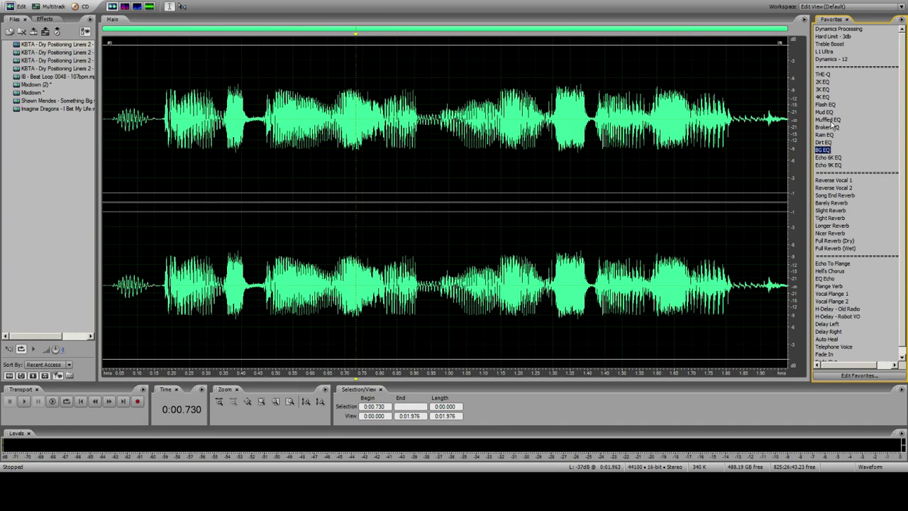
double_click(834, 34)
double_click(834, 34)
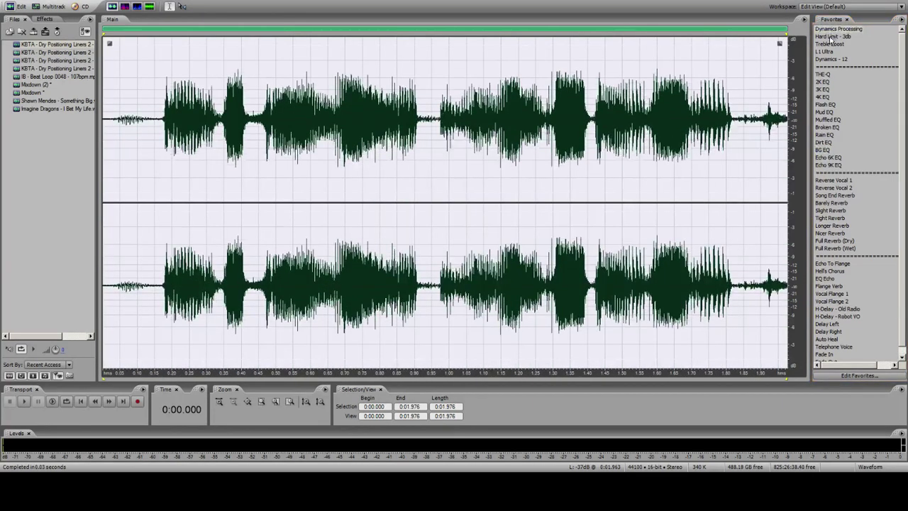
Step: Add one second of silence at the end of the phrase and apply Slight Reverb to the whole file
click(788, 124)
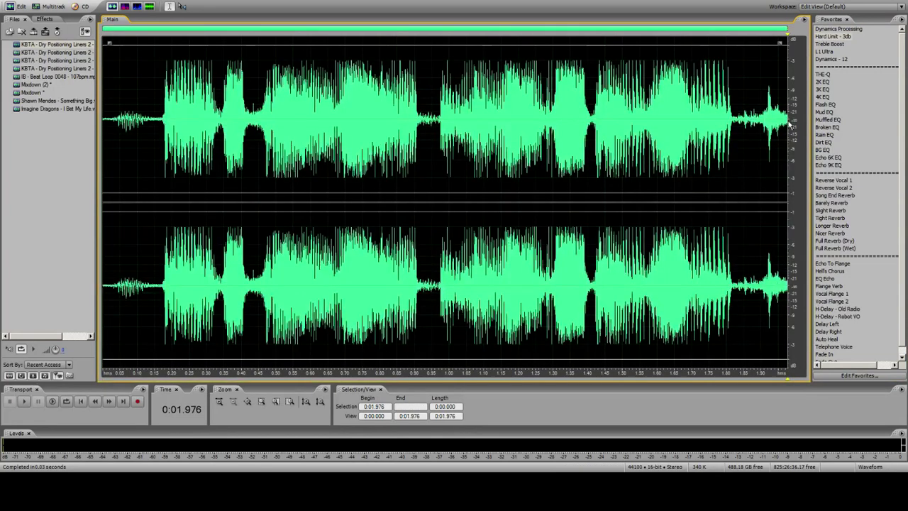
key(ctrl+v)
click(236, 147)
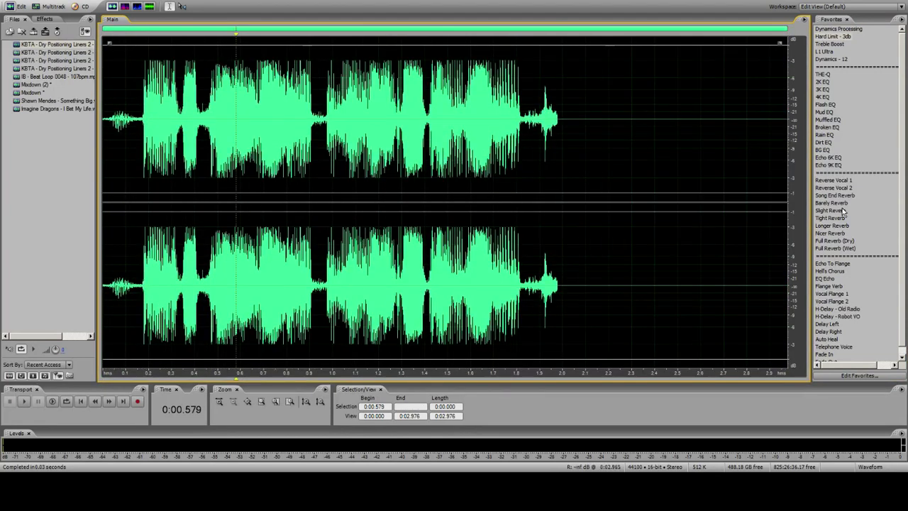
double_click(842, 210)
Step: Replace the Track 2 liner in the multitrack session with processed phrase (4) at about 0:09.6 and play from about 0:08.9
click(36, 8)
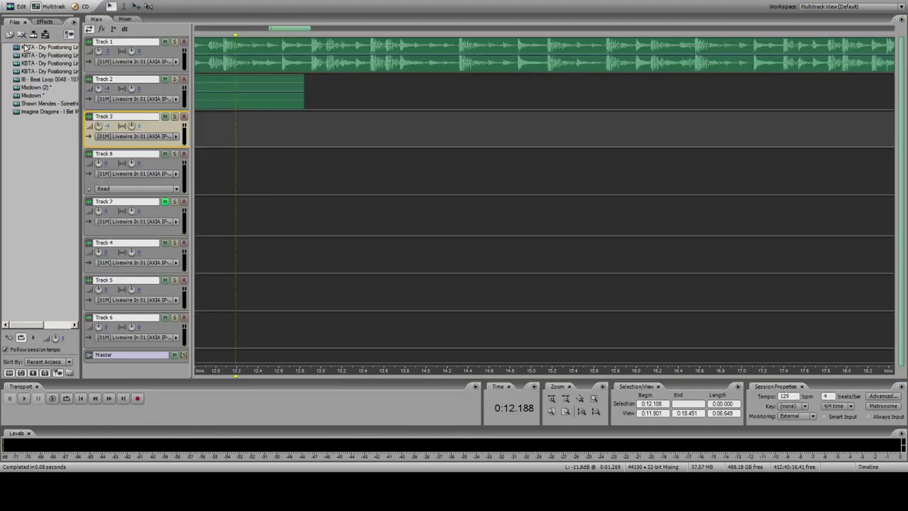
drag(50, 47, 701, 101)
click(670, 95)
key(Delete)
click(533, 57)
key(space)
right_click(701, 101)
click(585, 59)
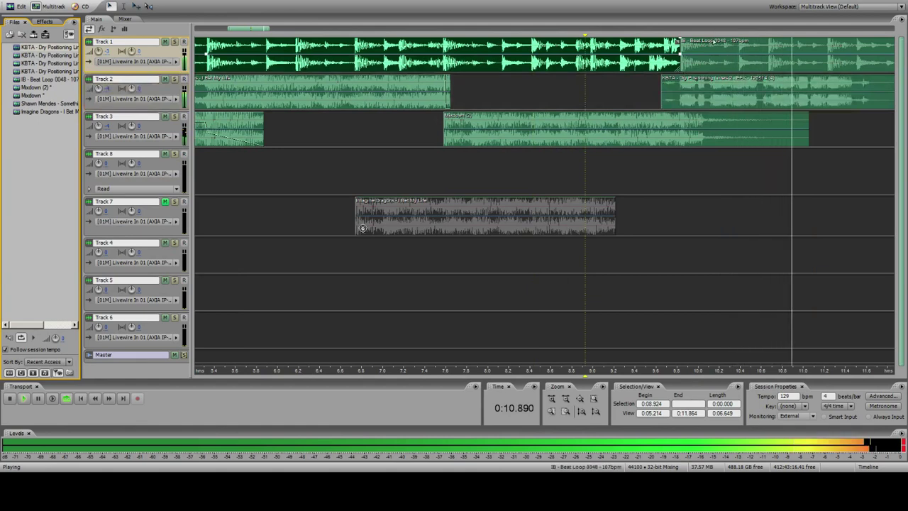
key(space)
click(871, 131)
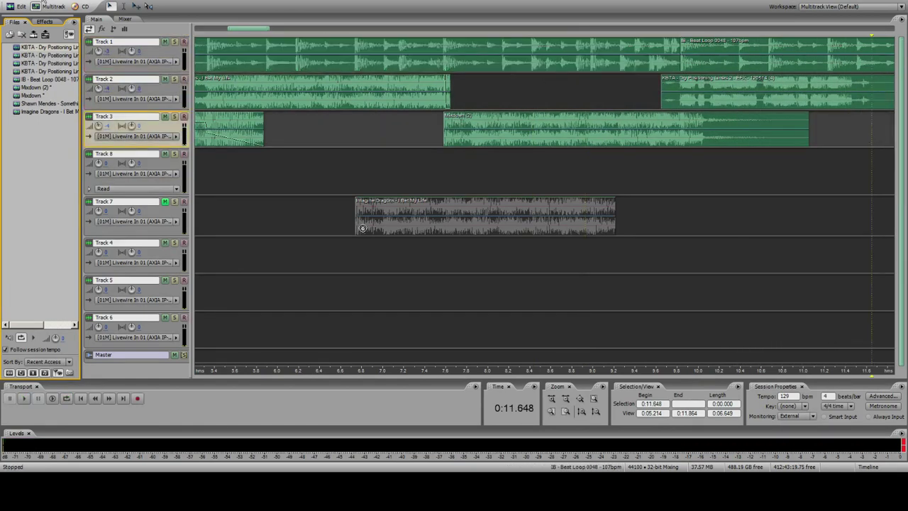
Step: Open the dry liners file and play the phrases at about 0:18.6, 0:17.2 and 0:15.4 to find a follow-up line
double_click(60, 71)
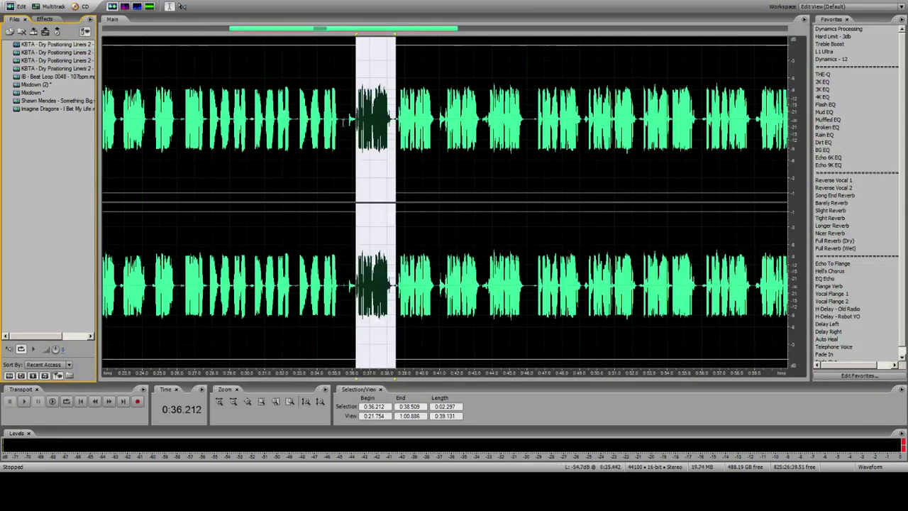
drag(421, 26, 495, 27)
drag(419, 25, 284, 27)
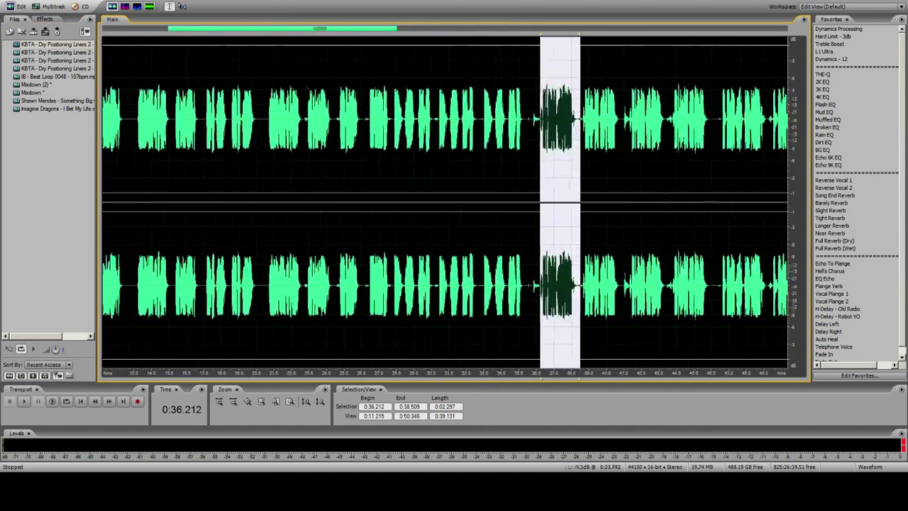
click(232, 107)
key(space)
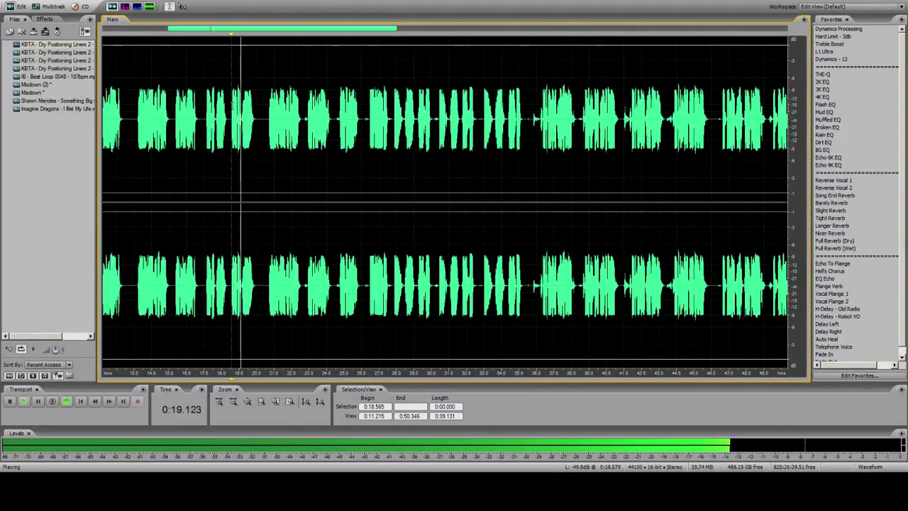
drag(231, 108, 254, 129)
key(space)
click(208, 107)
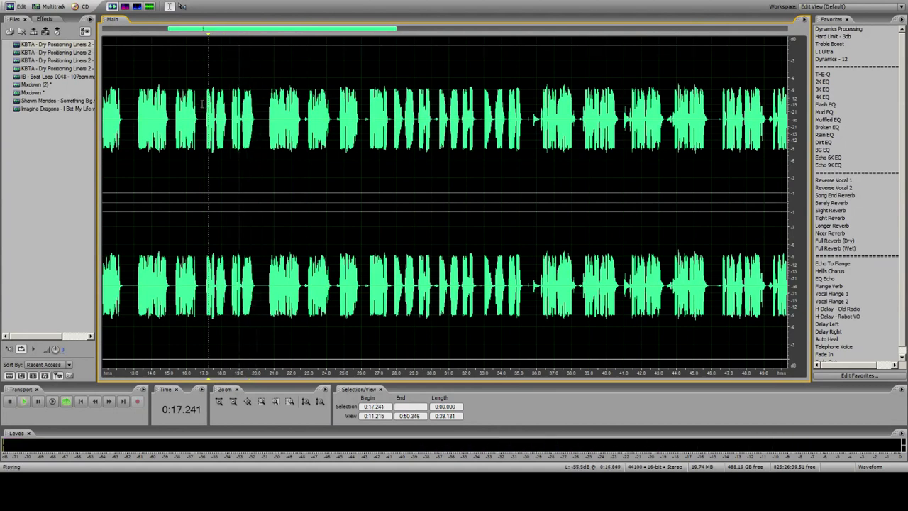
key(space)
click(176, 113)
key(space)
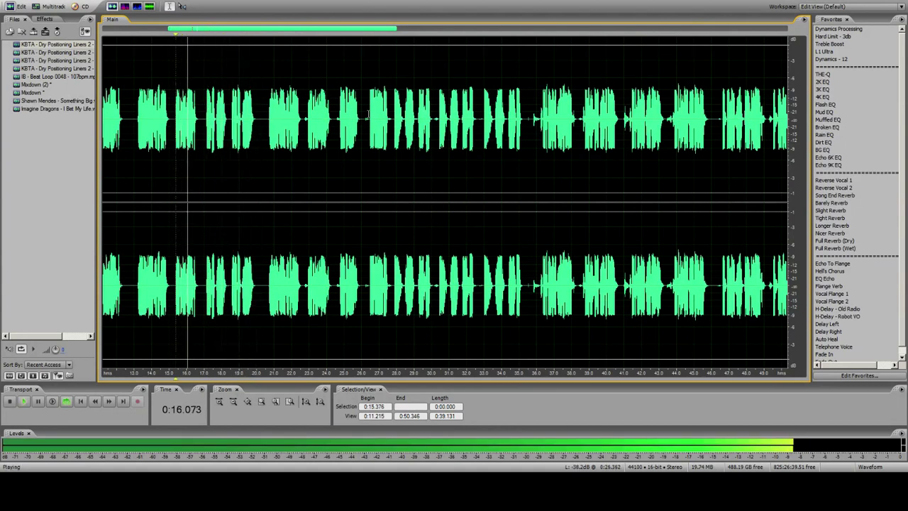
key(space)
Step: Copy the phrase from about 0:15.3 to 0:17.2 into a new file and trim its tail to about 1.3 seconds
drag(175, 110, 227, 90)
drag(176, 106, 207, 107)
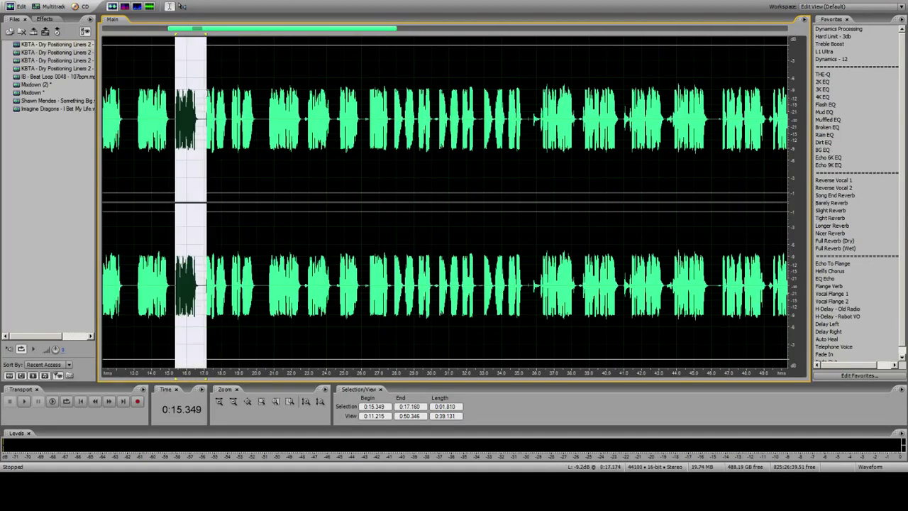
click(36, 6)
click(43, 61)
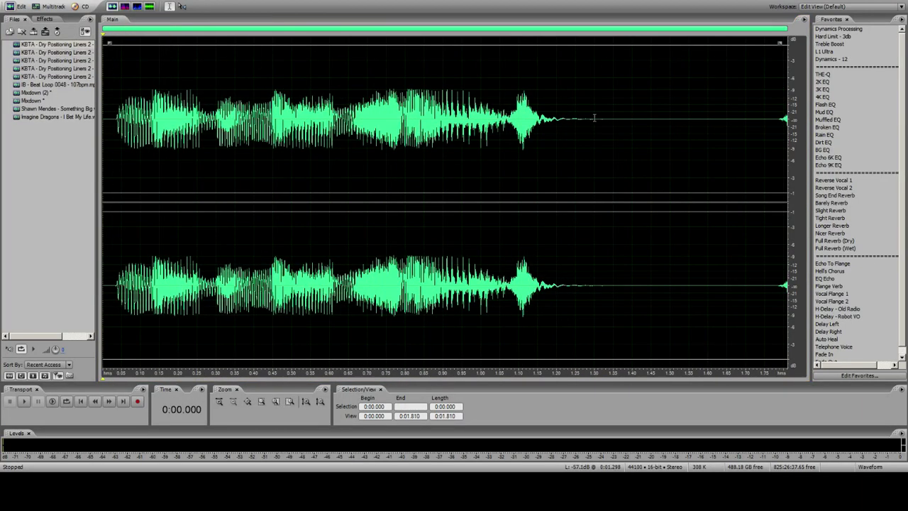
key(Delete)
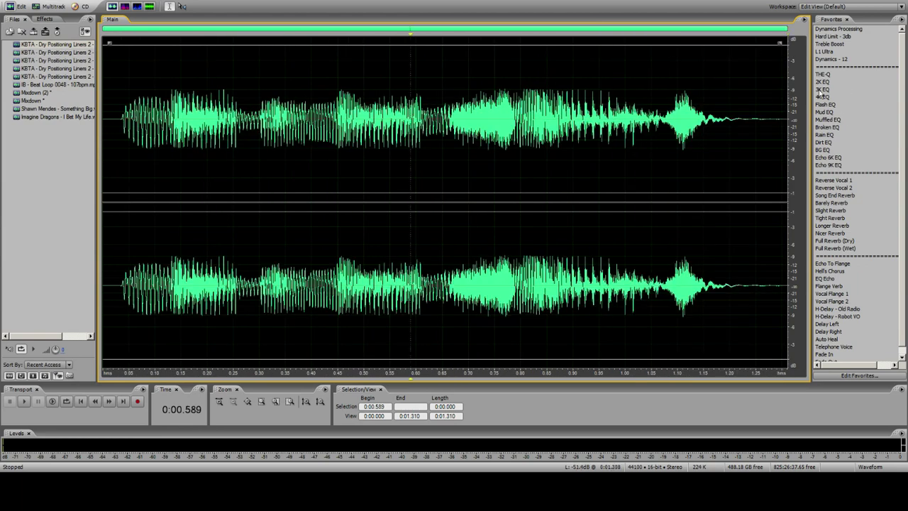
Step: Process the new phrase with EQ and hard limiting, extend it with one second of silence, and apply Slight Reverb
click(825, 88)
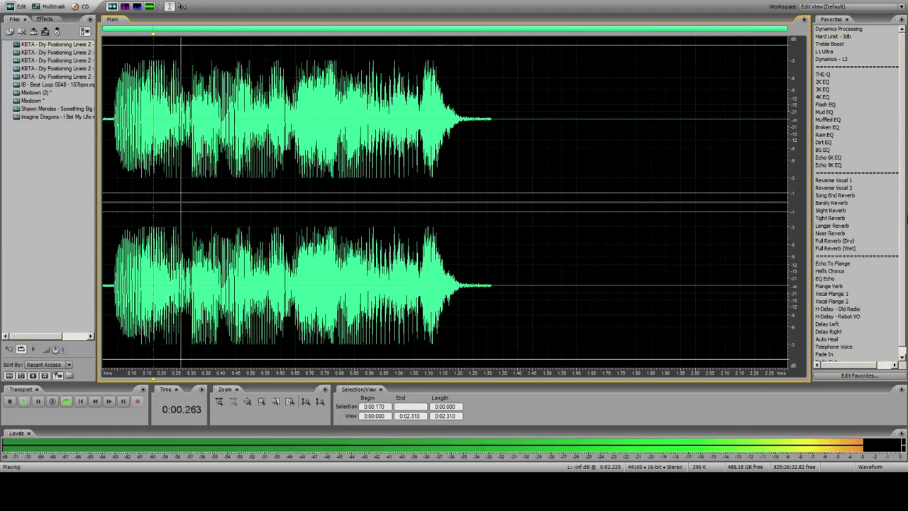
key(space)
click(830, 210)
key(space)
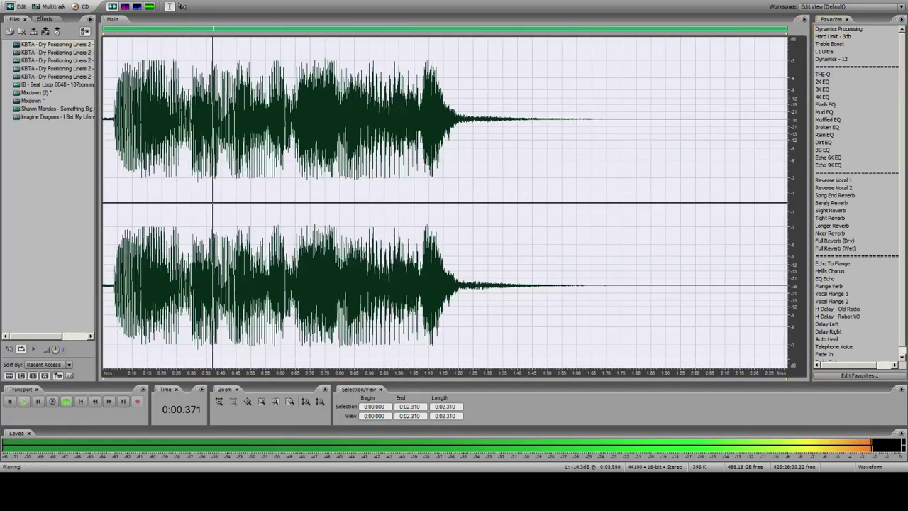
Step: Insert processed phrase (5) into the multitrack session and place it on Track 3, starting at about 0:11.5
click(38, 9)
click(39, 7)
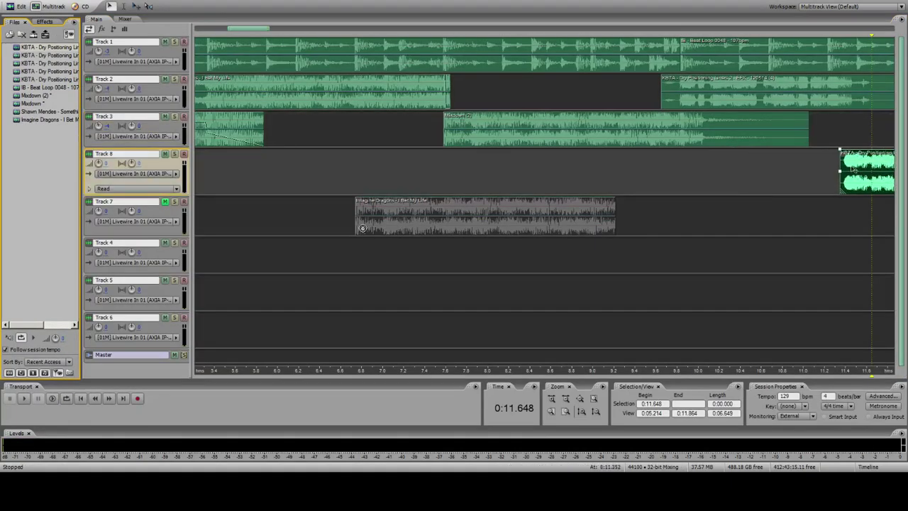
drag(866, 175, 870, 128)
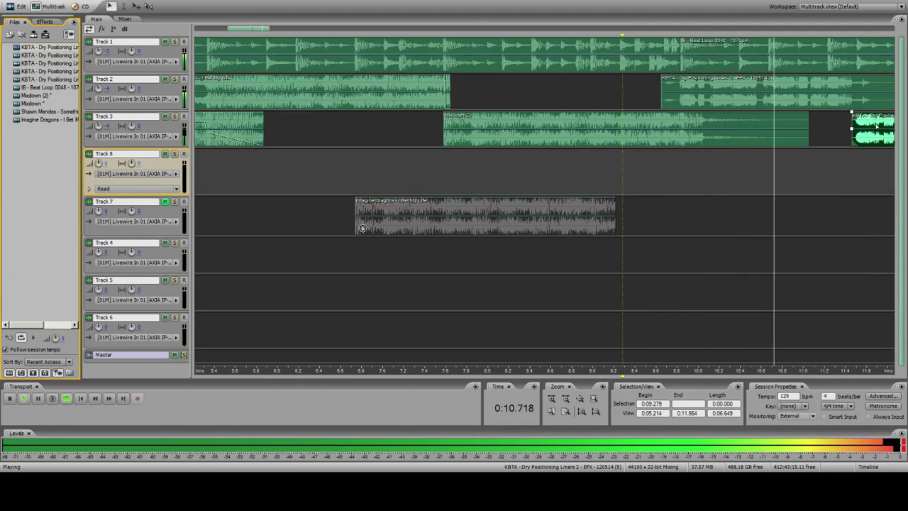
Step: Play the mix from about 0:10.4 and from about 0:09.3 to check the new liner's timing
click(743, 49)
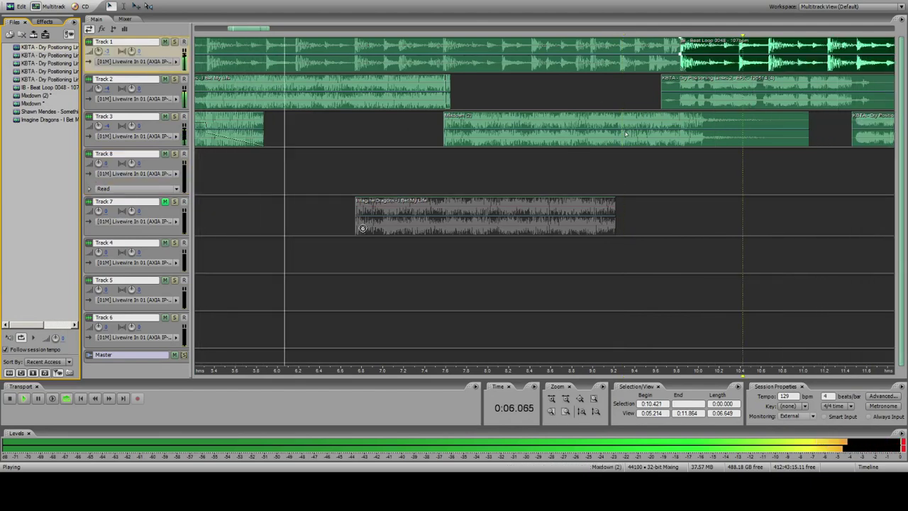
key(space)
click(626, 134)
key(space)
Step: Move the last liner on Track 3 to start at about 0:11.6 and play the mix from about 0:10.5 and 0:11.1
click(565, 399)
drag(651, 131, 657, 131)
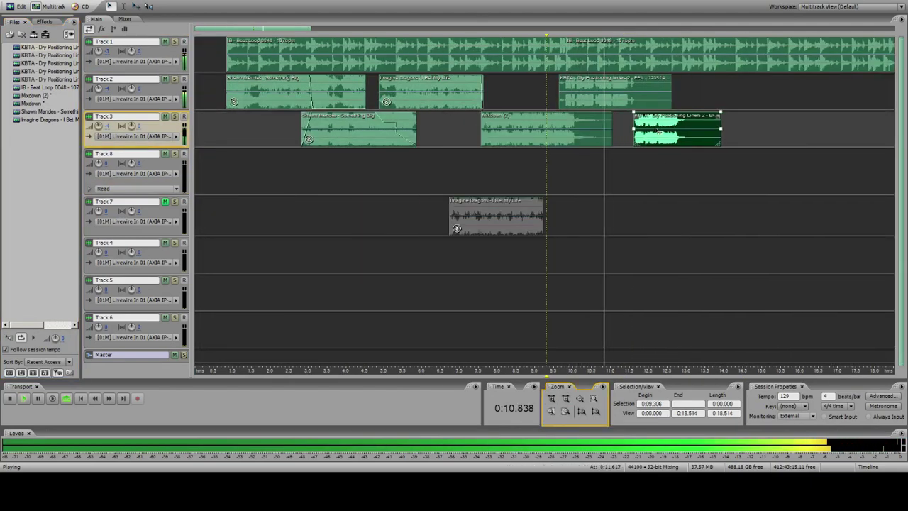
click(615, 93)
click(590, 55)
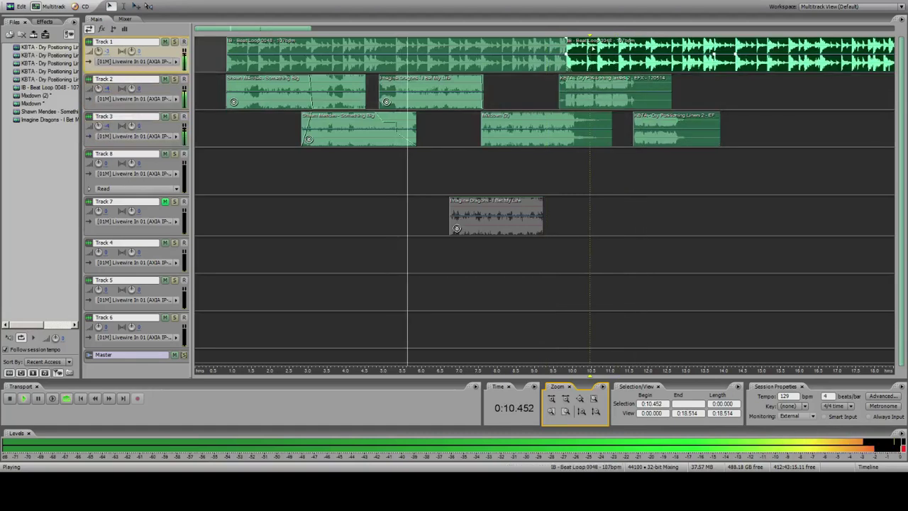
click(613, 94)
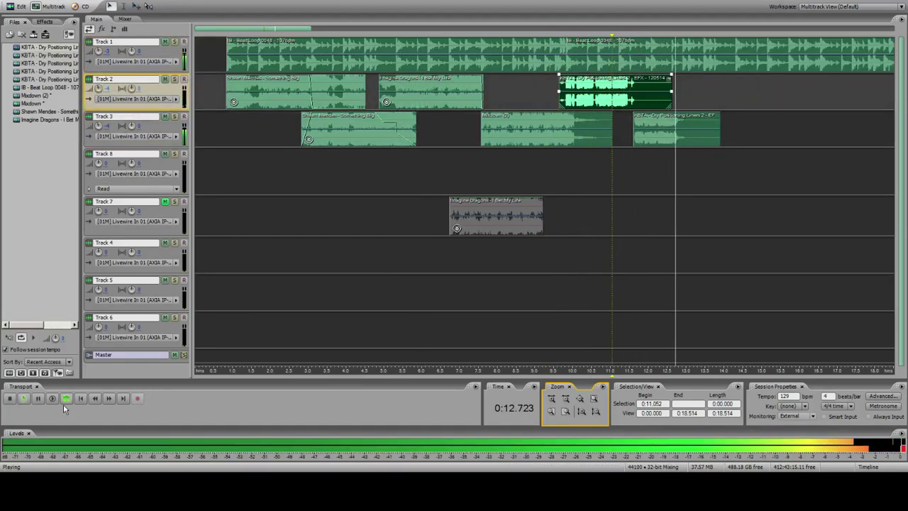
Step: Nudge the last liner on Track 3 slightly later and play the mix from about 0:11.0
click(22, 399)
drag(675, 132, 677, 132)
click(609, 100)
key(space)
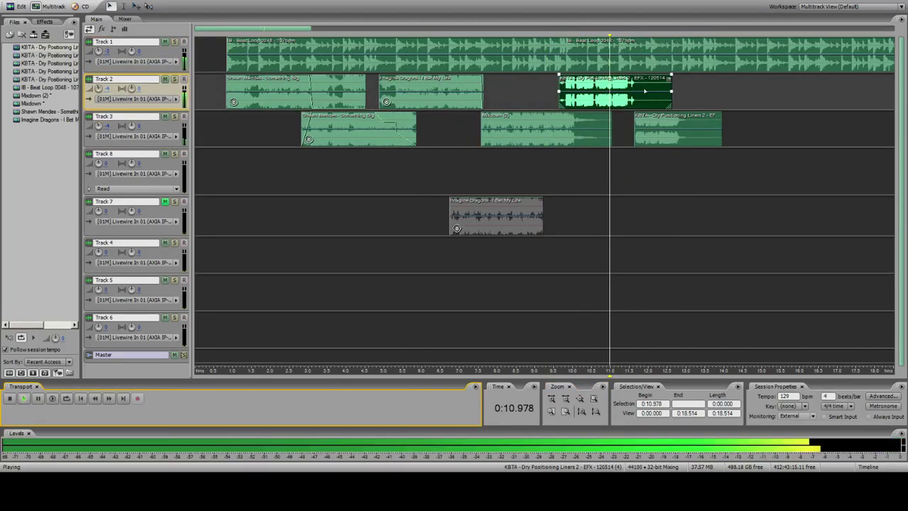
key(space)
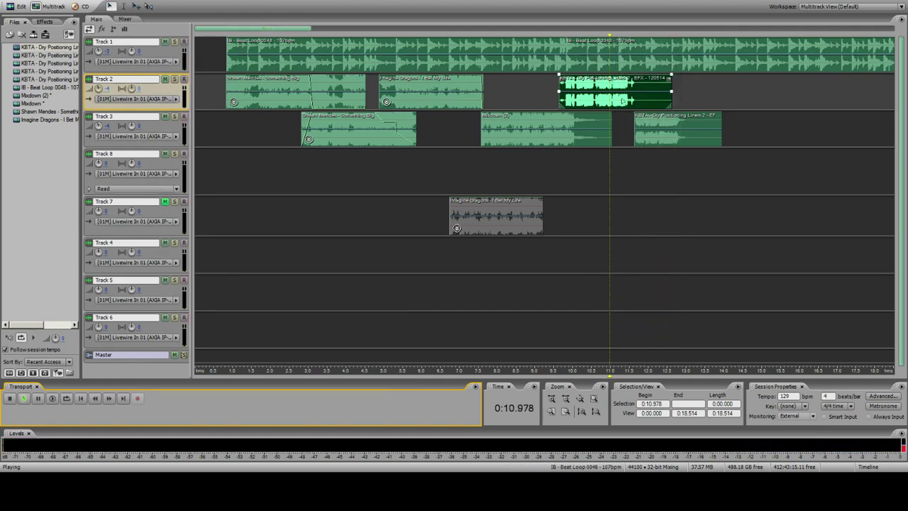
Step: Move the last liner on Track 3 to start at about 0:11.7 and play the mix from about 0:11.2
key(space)
drag(652, 119, 652, 119)
click(648, 59)
key(space)
click(619, 94)
key(space)
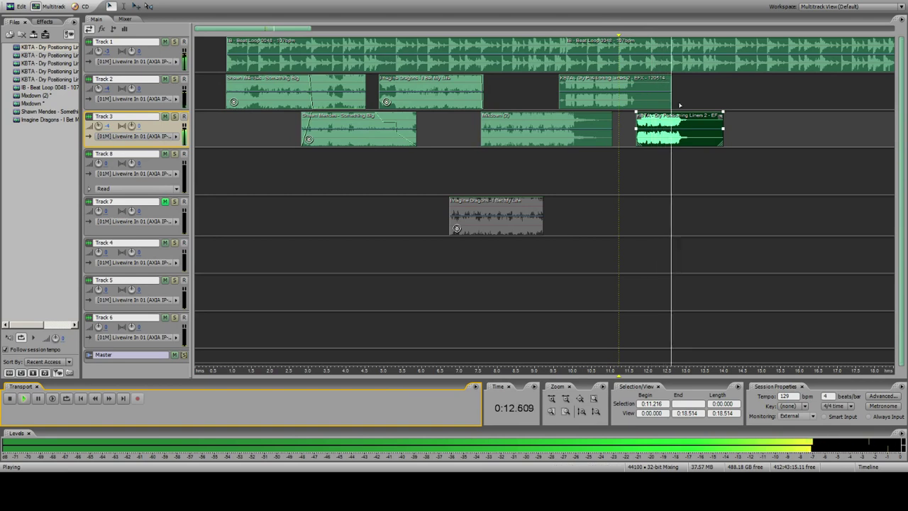
Step: Play the mix from about 0:12.6 and from about 0:11.3 to check the beat after the last liner
key(space)
click(672, 56)
key(space)
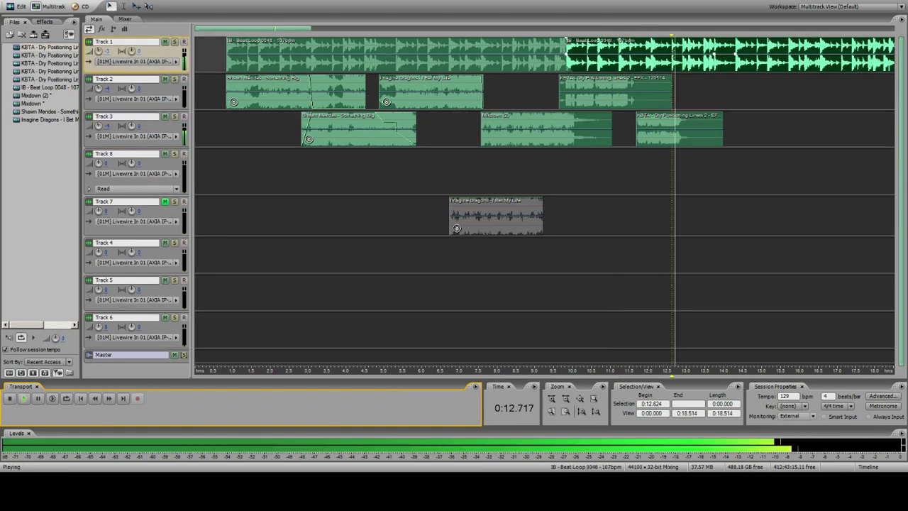
key(space)
click(619, 60)
key(space)
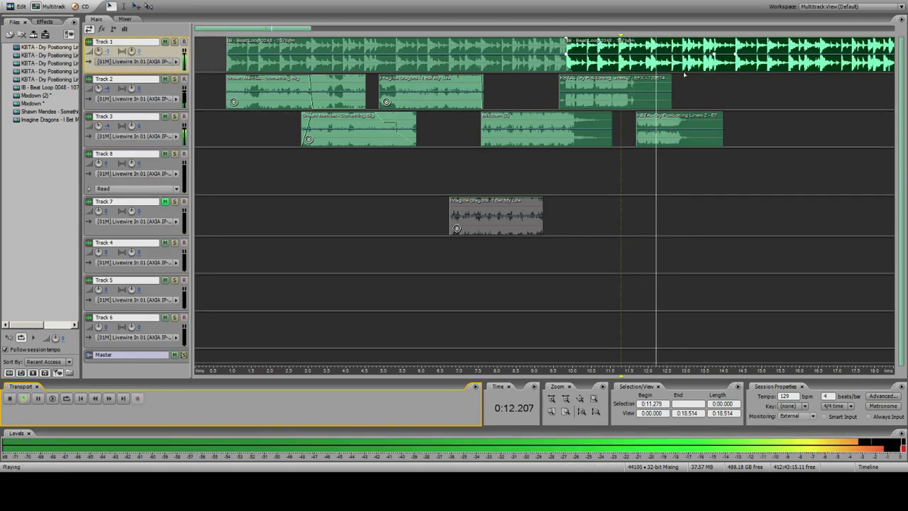
Step: Split the Track 1 beat loop at about 0:12.9 and delete the part after the split
key(space)
key(ctrl+k)
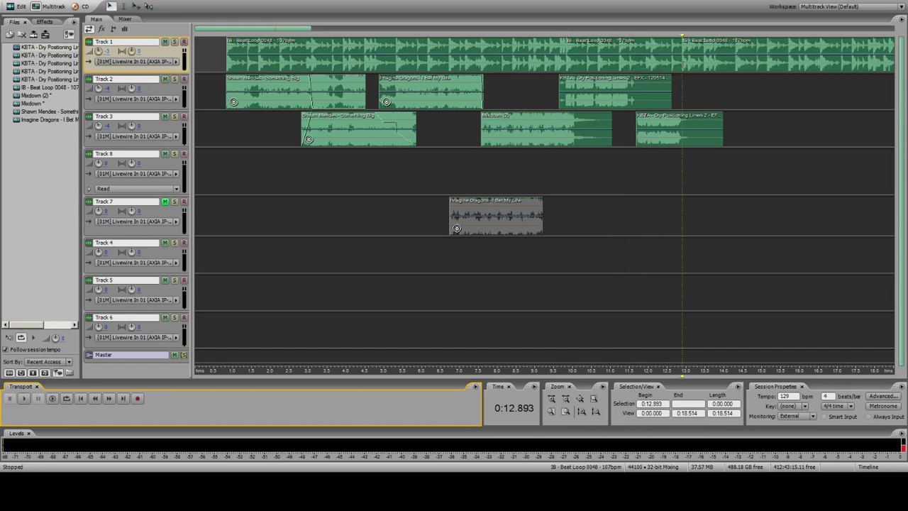
click(688, 68)
key(Delete)
Step: Play the shortened mix from about 0:09.1 and from about 0:11.0
click(539, 66)
key(space)
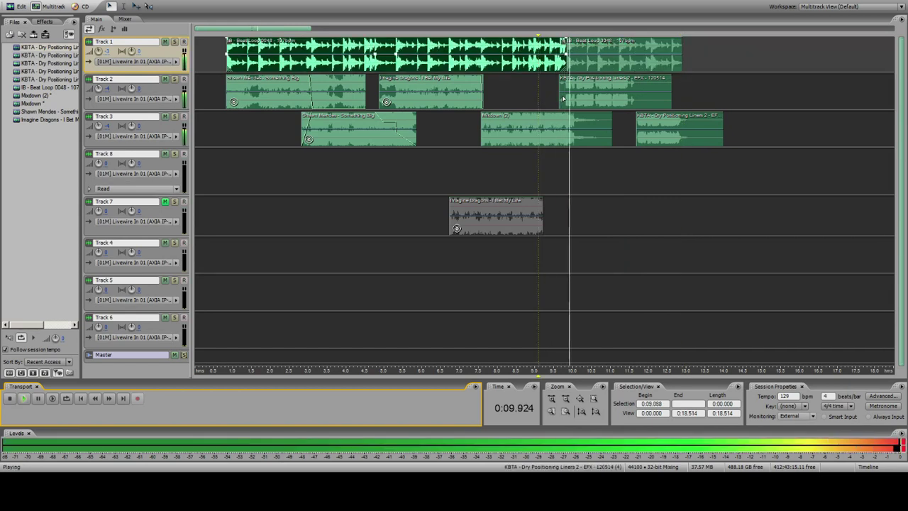
click(612, 66)
key(space)
key(space)
Step: Fine-adjust the position of the last Track 3 liner, replaying the mix from several points between about 0:10.6 and 0:11.0
mouse_move(651, 133)
mouse_down()
mouse_move(661, 119)
mouse_move(650, 123)
mouse_move(668, 119)
mouse_move(660, 119)
mouse_up()
click(609, 65)
key(space)
key(space)
click(606, 65)
key(space)
key(space)
click(598, 65)
key(space)
key(space)
click(595, 66)
key(space)
key(space)
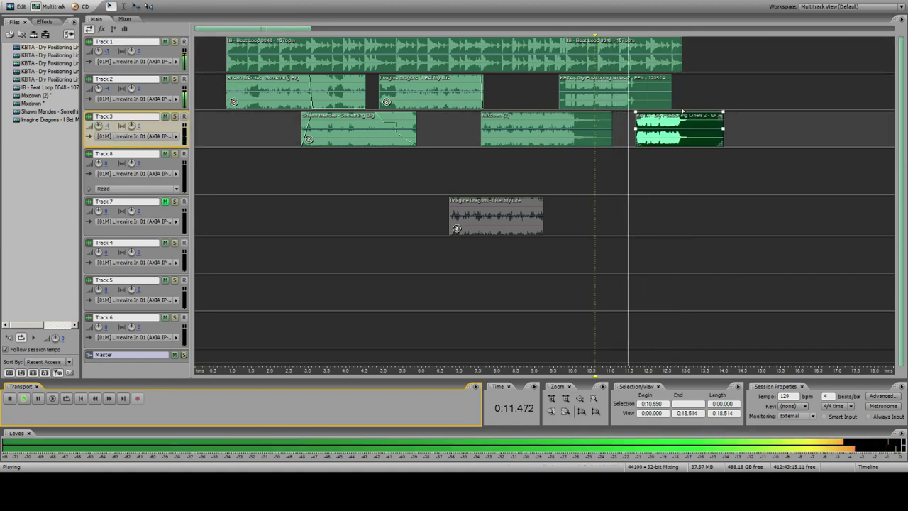
key(space)
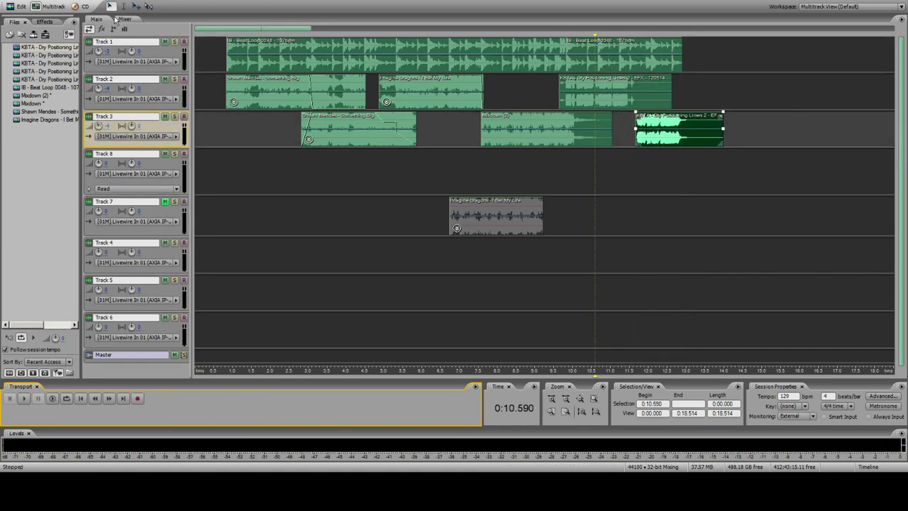
Step: Open KBTA - Dry Positioning Liners 2 - EFX - 120514.mp3 for editing and audition phrases from about 0:18.6, 0:26.4, 0:31.7 and 0:44.1
click(64, 69)
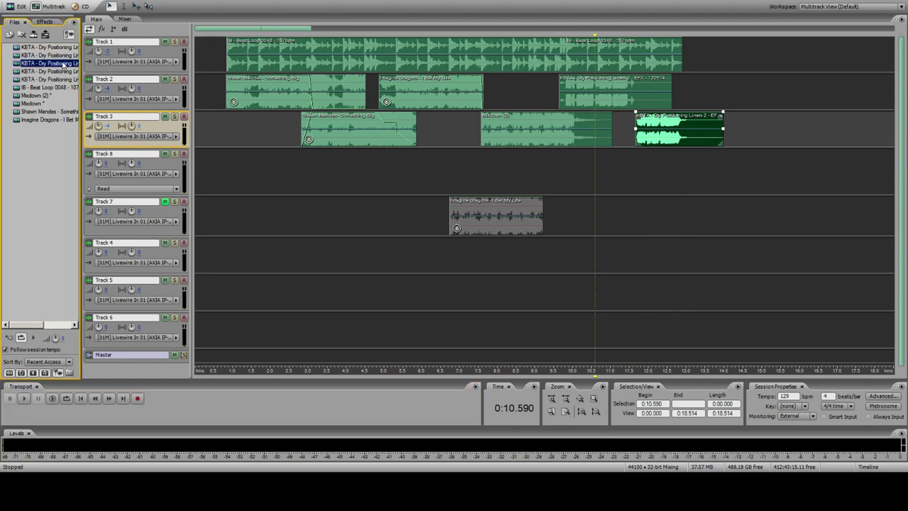
double_click(63, 63)
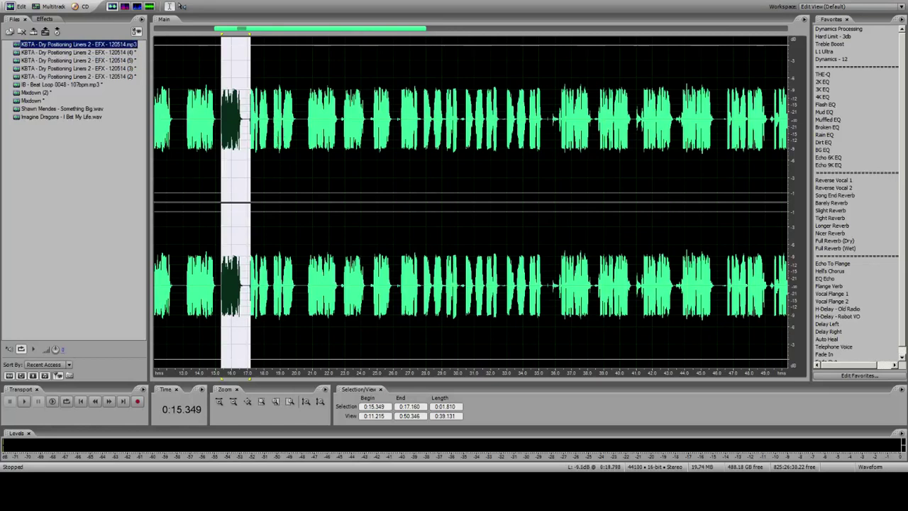
click(276, 116)
key(space)
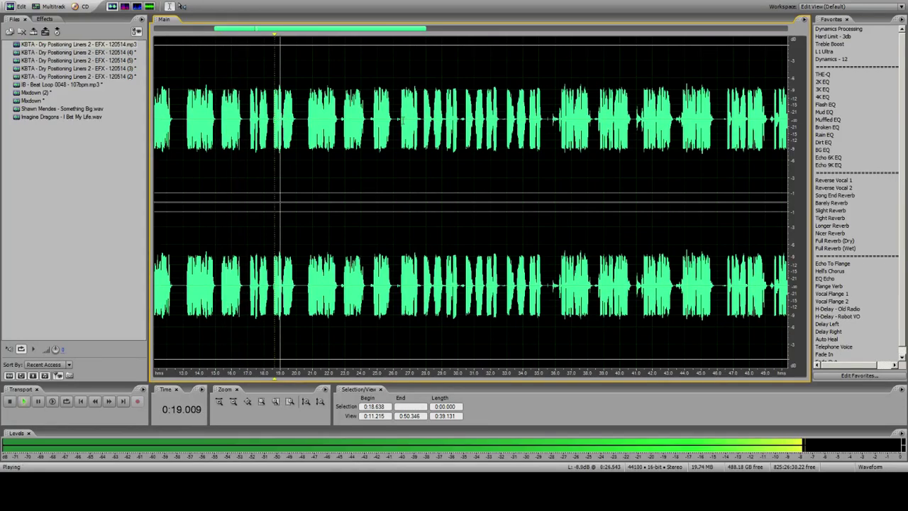
key(space)
key(space)
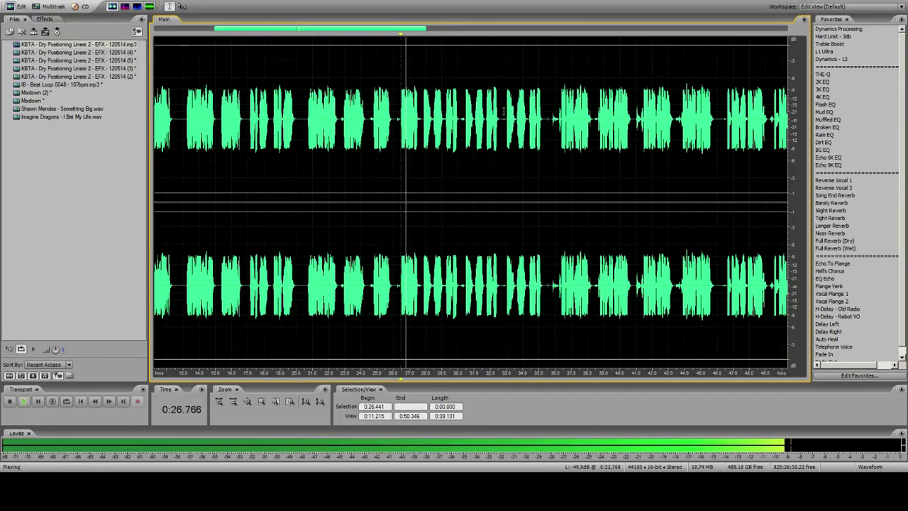
key(space)
key(space)
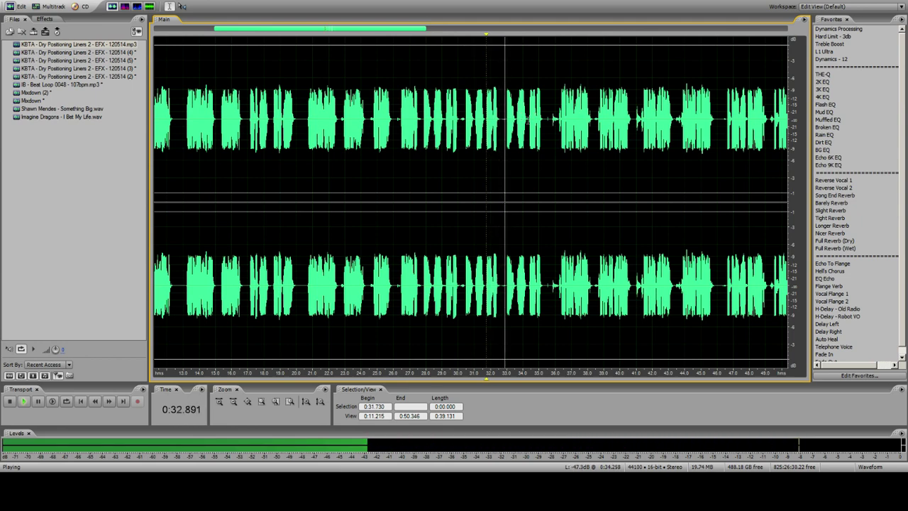
click(528, 119)
click(686, 119)
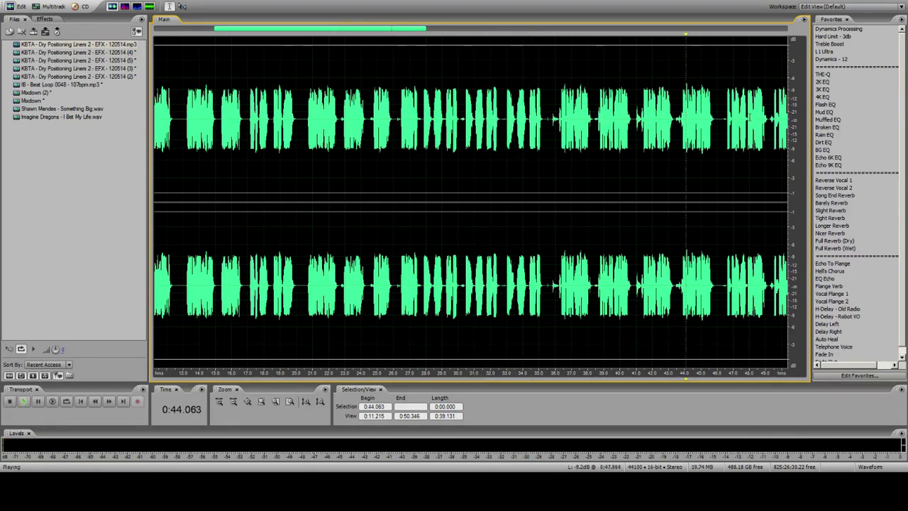
Step: Audition the liner phrases from about 0:47.7, 0:44.6 and 0:42.5
drag(385, 28, 442, 28)
click(572, 113)
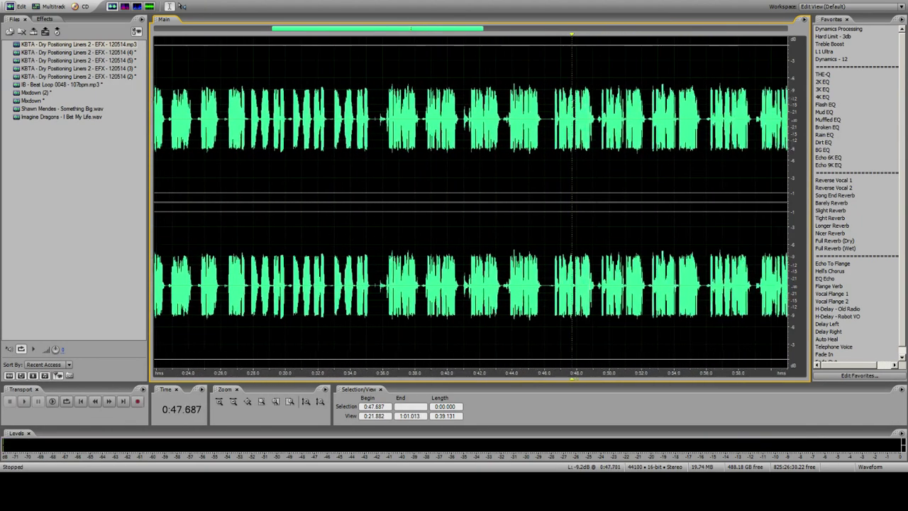
key(space)
click(523, 111)
key(space)
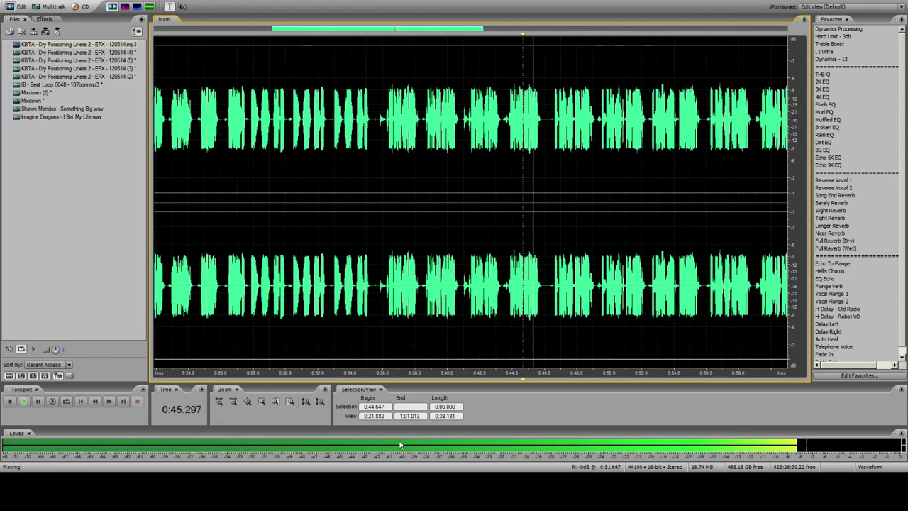
click(489, 71)
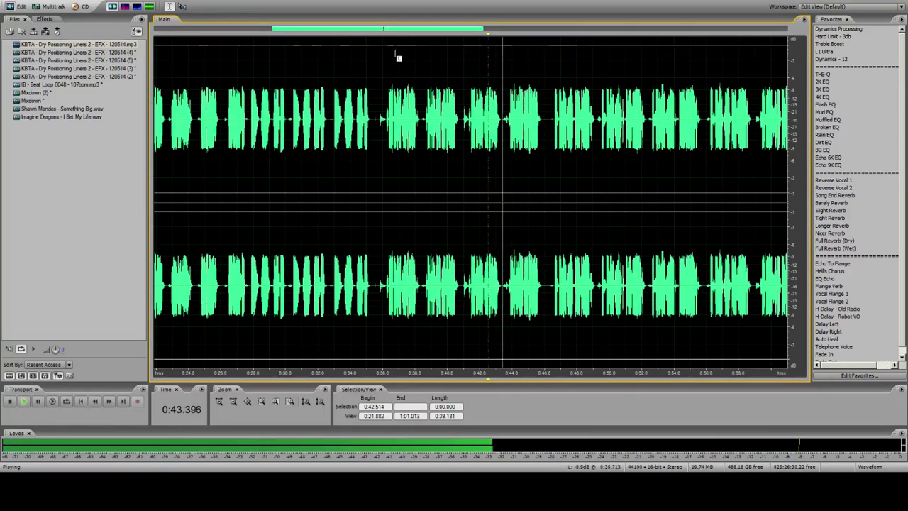
key(space)
Step: Audition phrases nearer the start of the liner file, from about 0:09.7 and 0:06.4
drag(394, 29, 216, 30)
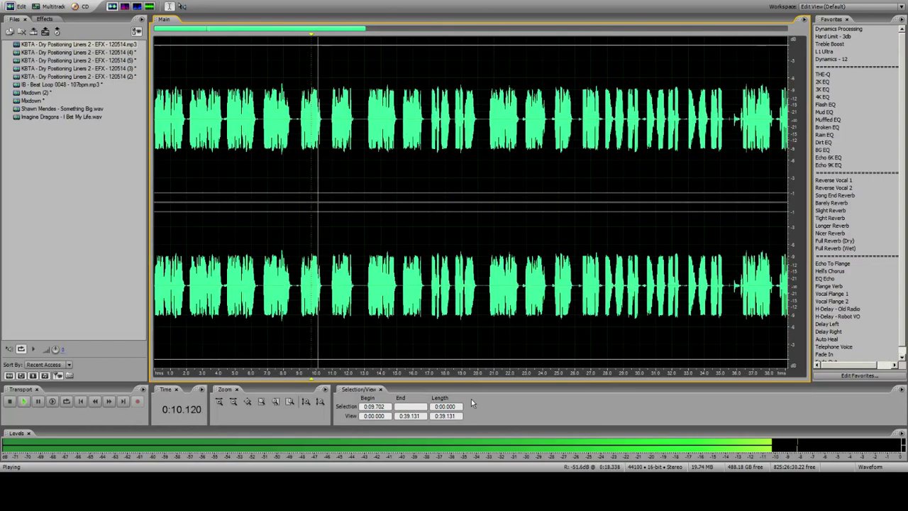
click(258, 105)
key(space)
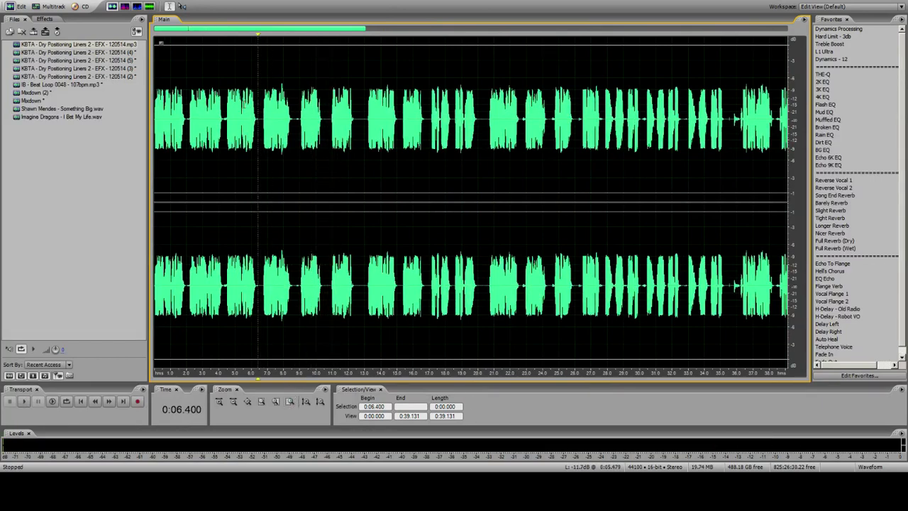
key(space)
Step: Copy the phrase from about 0:03.3 to 0:04.2 into a new file and play it
double_click(290, 402)
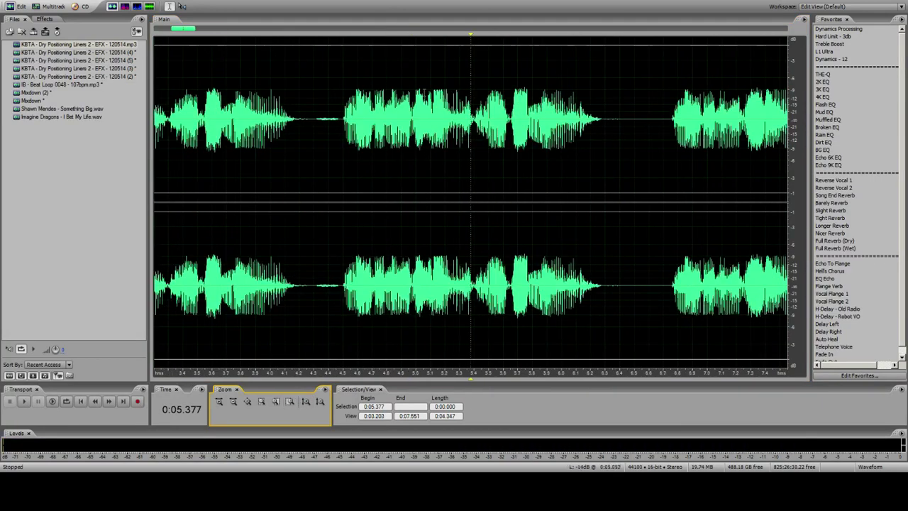
key(space)
click(162, 82)
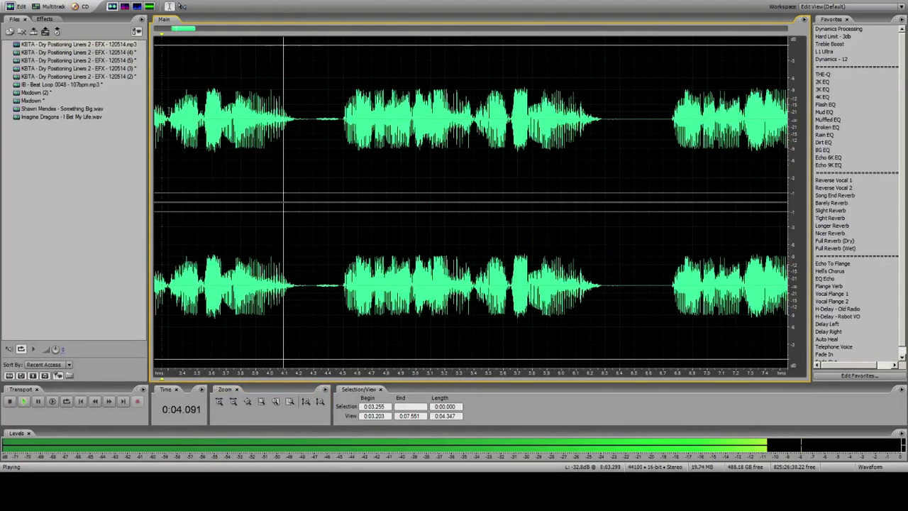
drag(168, 112, 299, 112)
click(21, 5)
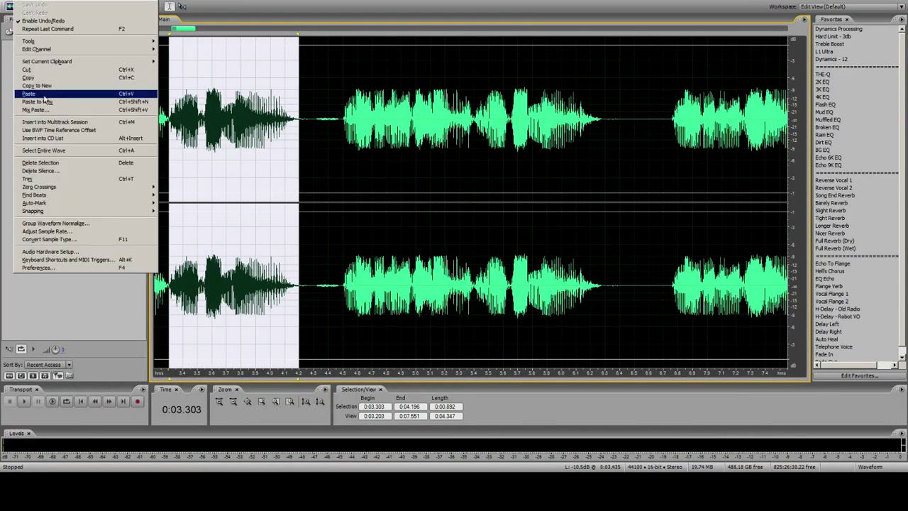
click(44, 102)
key(space)
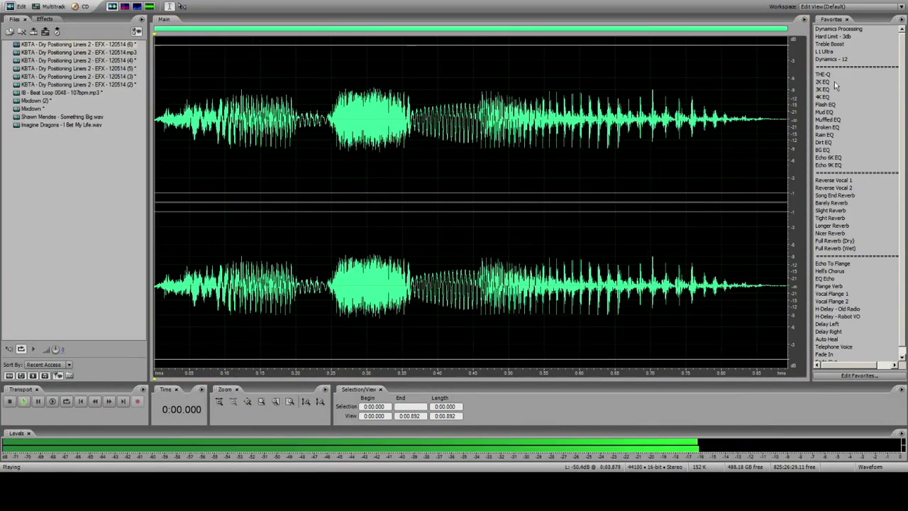
Step: Process the new phrase with the Dynamics Processing and Hard Limit - 3db favorites
click(840, 38)
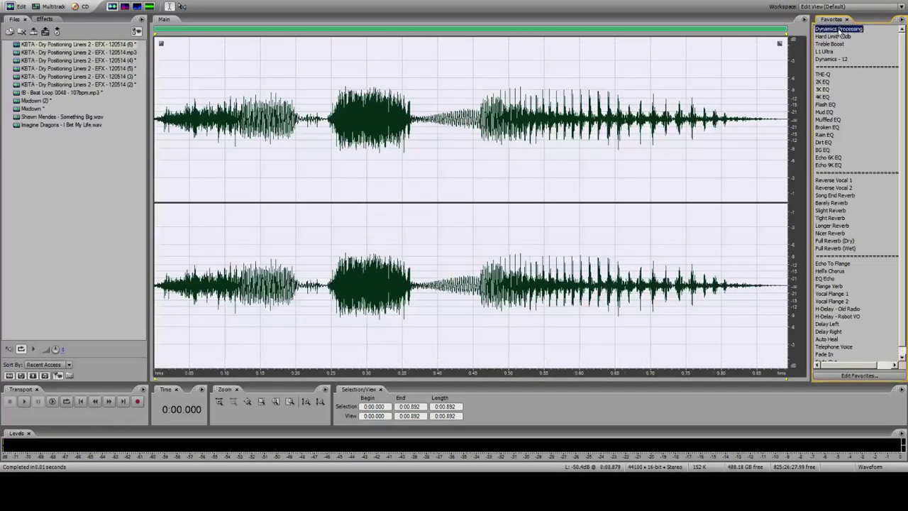
click(839, 31)
click(837, 37)
Step: Add one second of silence to the end of the phrase, apply Tight Reverb and play the result
click(785, 126)
key(s)
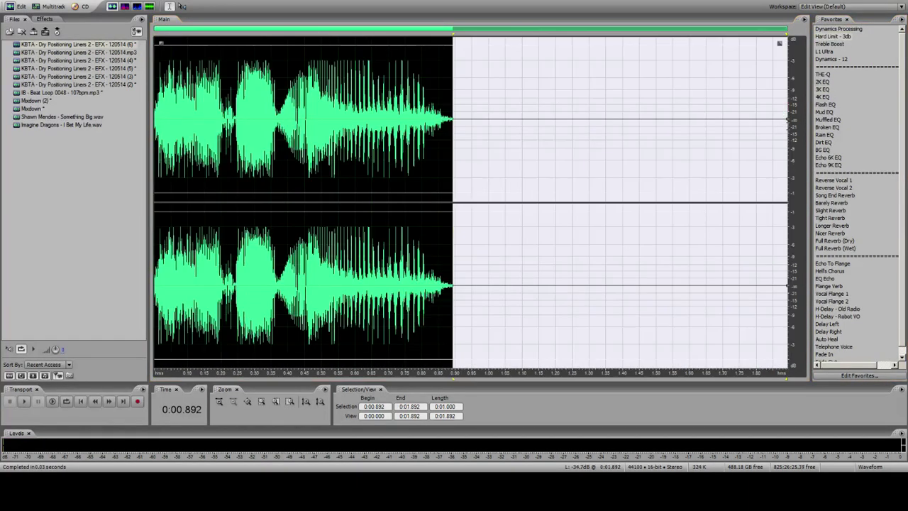
click(187, 170)
key(space)
key(space)
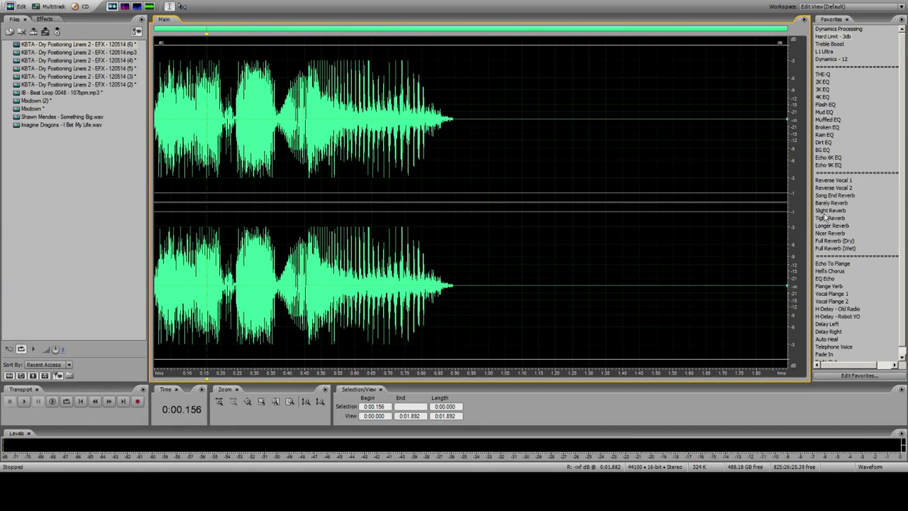
click(829, 219)
key(space)
key(space)
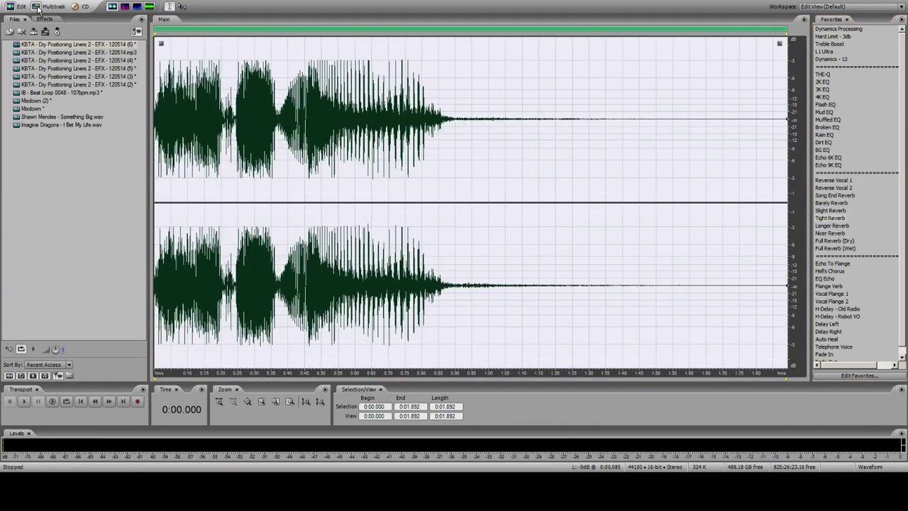
Step: Insert processed phrase (6) into the multitrack session on Track 2 at about 0:13.0 and play the mix from about 0:11.7
click(38, 7)
key(ctrl+v)
drag(611, 171, 698, 97)
click(633, 170)
key(space)
click(636, 53)
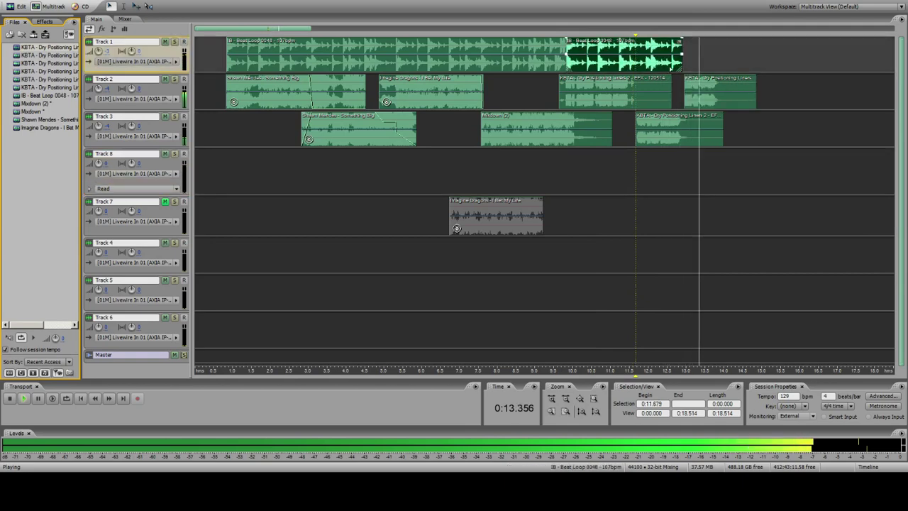
key(space)
Step: Shift the last liners to start at about 0:11.5 on Track 3 and 0:12.9 on Track 2, replaying the mix from several points
click(228, 65)
key(space)
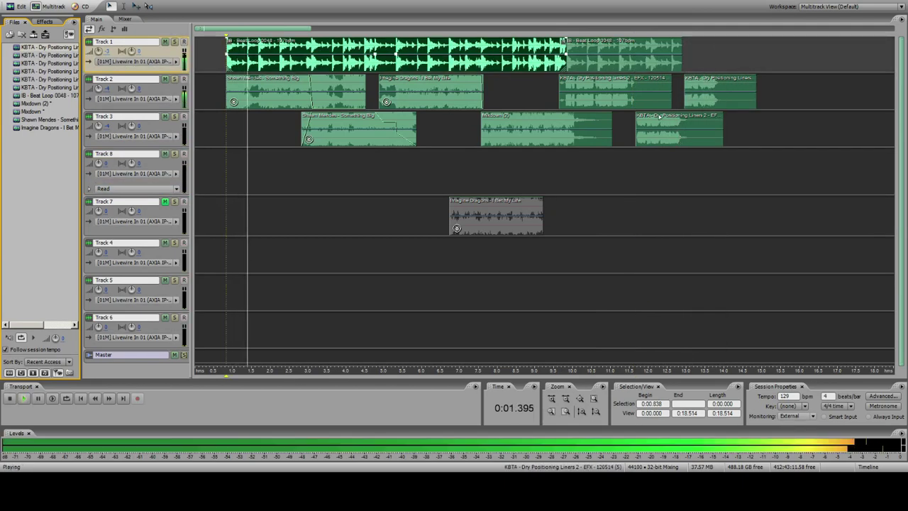
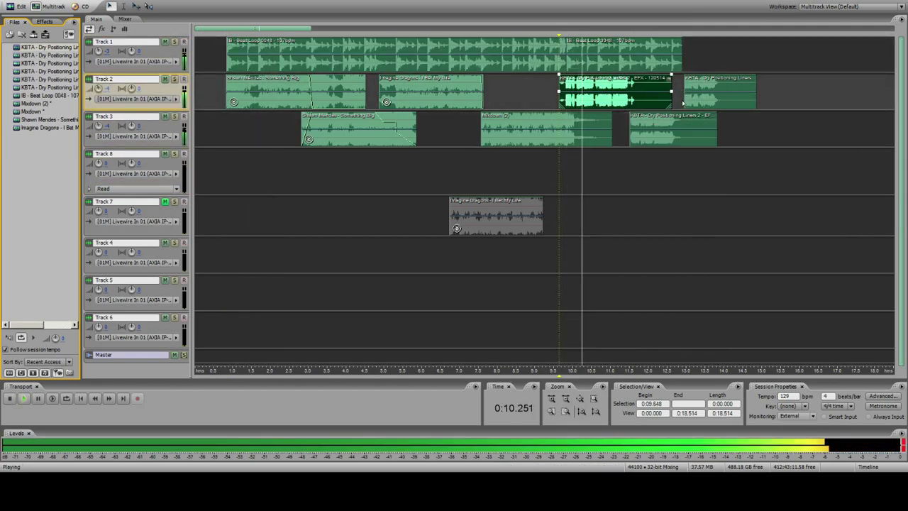
click(623, 55)
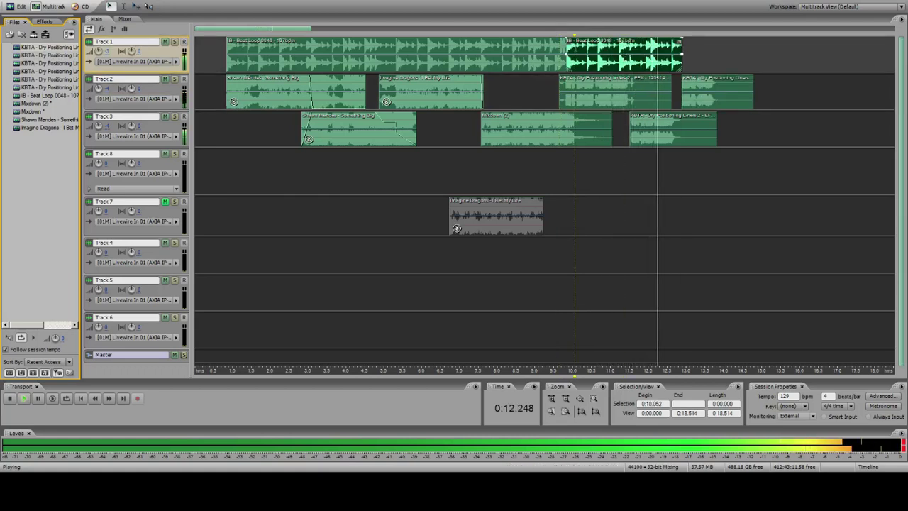
click(544, 82)
key(space)
drag(657, 125, 660, 126)
key(space)
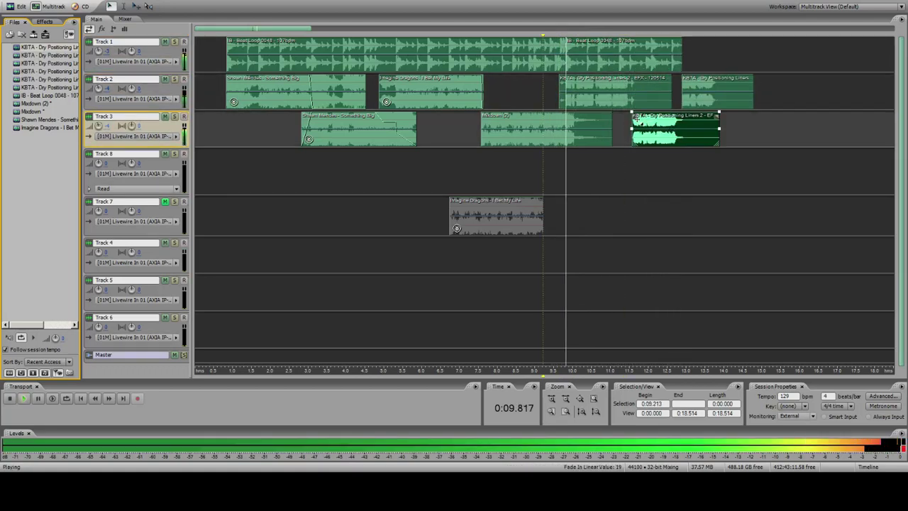
key(space)
Step: Delete the last liner on Track 3 and the last liner on Track 2
key(Delete)
click(704, 94)
key(Delete)
Step: Reopen KBTA - Dry Positioning Liners 2 - EFX - 120514.mp3 and audition the phrase from about 0:04.5 to 0:06.3
double_click(56, 47)
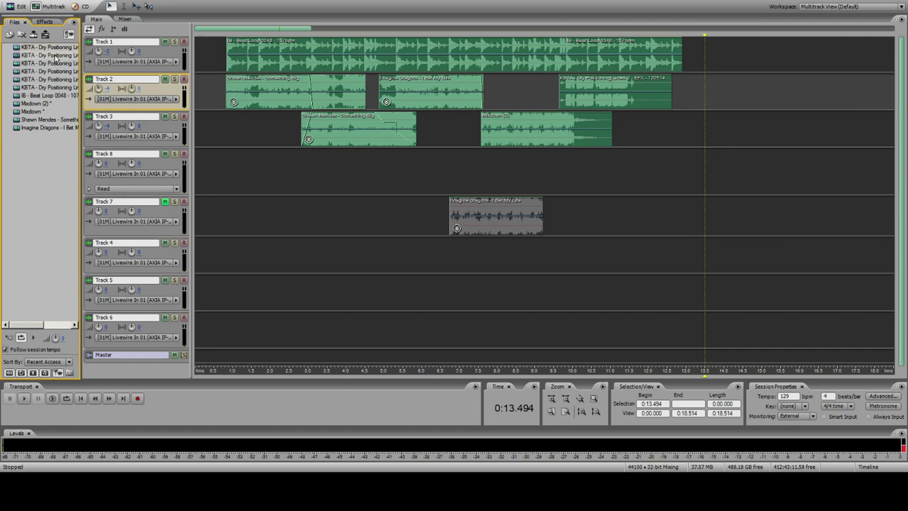
key(space)
key(space)
click(347, 138)
key(space)
drag(345, 137, 612, 138)
key(space)
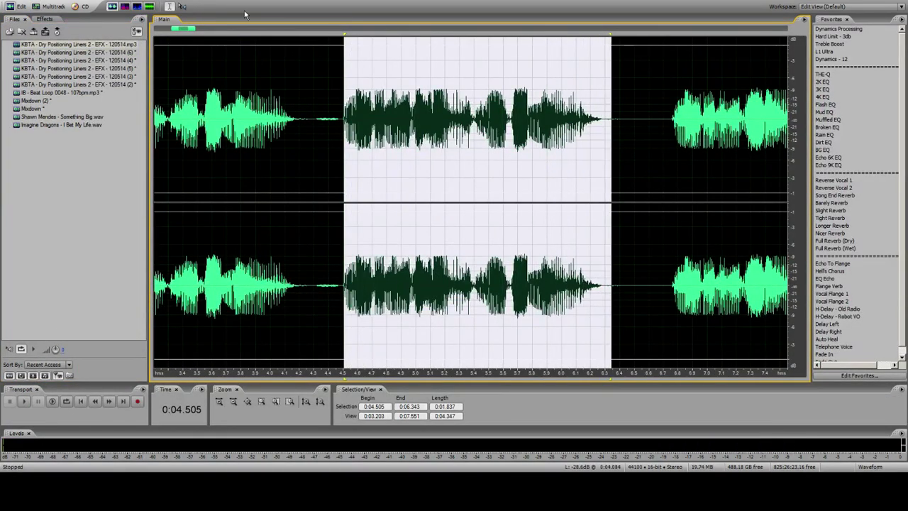
Step: Audition the opening phrases of the liner file, playing from about 0:02.1
drag(185, 29, 164, 26)
click(275, 88)
key(space)
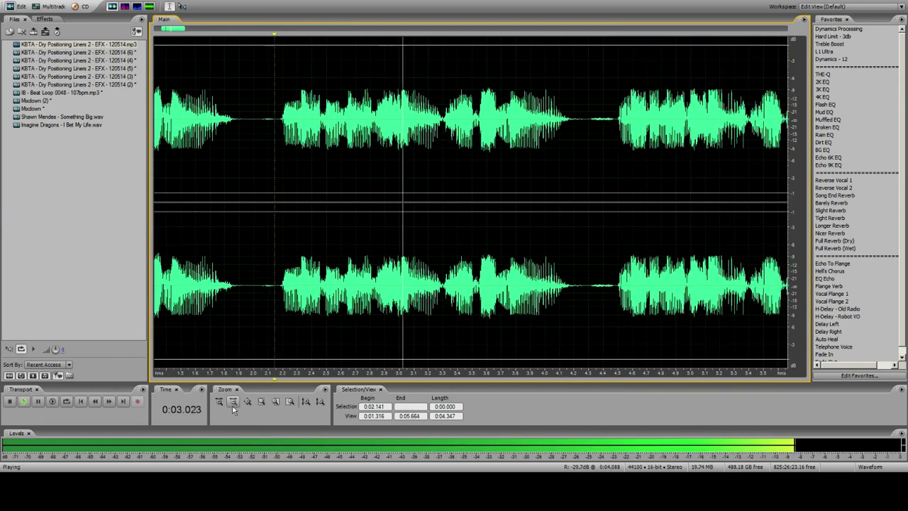
click(233, 402)
key(space)
click(190, 91)
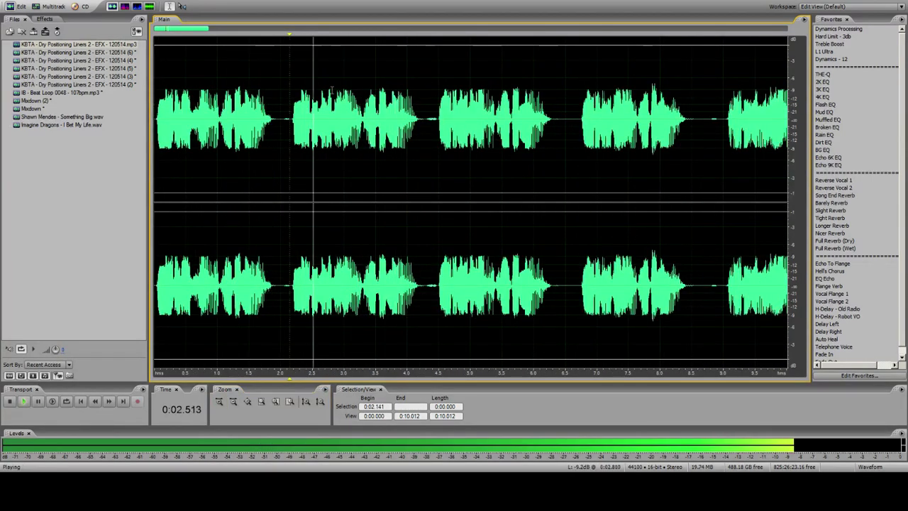
Step: Audition the phrase at about 0:06.7 in the liner file and copy the section from 0:06.729 to 0:08.546 into a new file
key(space)
click(583, 99)
key(space)
drag(580, 98, 694, 98)
click(21, 6)
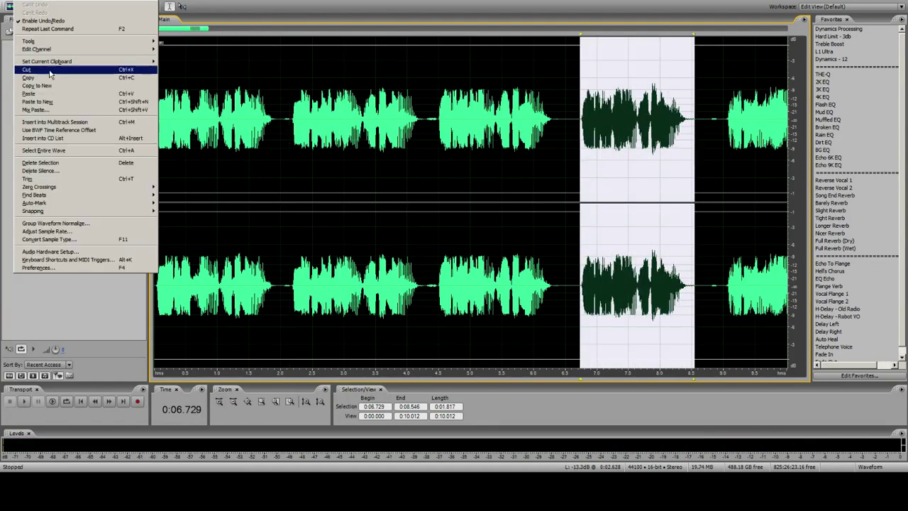
click(42, 89)
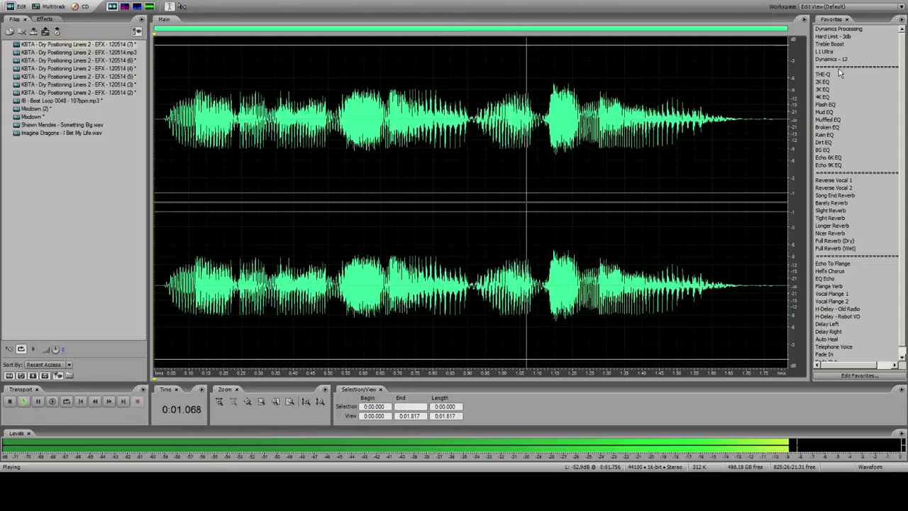
Step: Apply the 3K EQ and Hard Limit - 3db favorites to the new liner phrase and play it back
click(823, 90)
click(833, 37)
key(space)
click(786, 130)
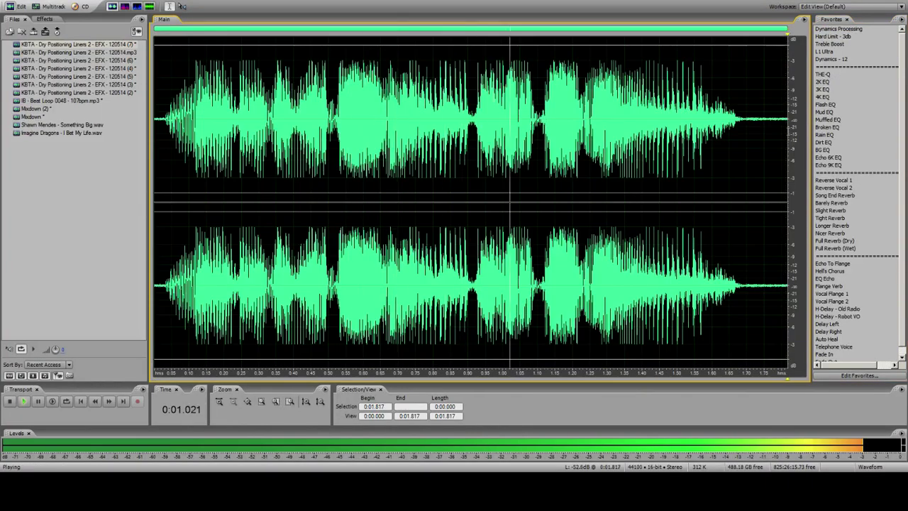
Step: Append one second of silence to the end of the phrase and apply the Slight Reverb favorite to the whole file
key(alt+g)
key(s)
key(Return)
click(300, 77)
click(831, 210)
Step: Place the processed liner on Track 3 of the multitrack at about 0:11.5 and play the mix from 0:08.737
click(40, 6)
drag(34, 47, 656, 133)
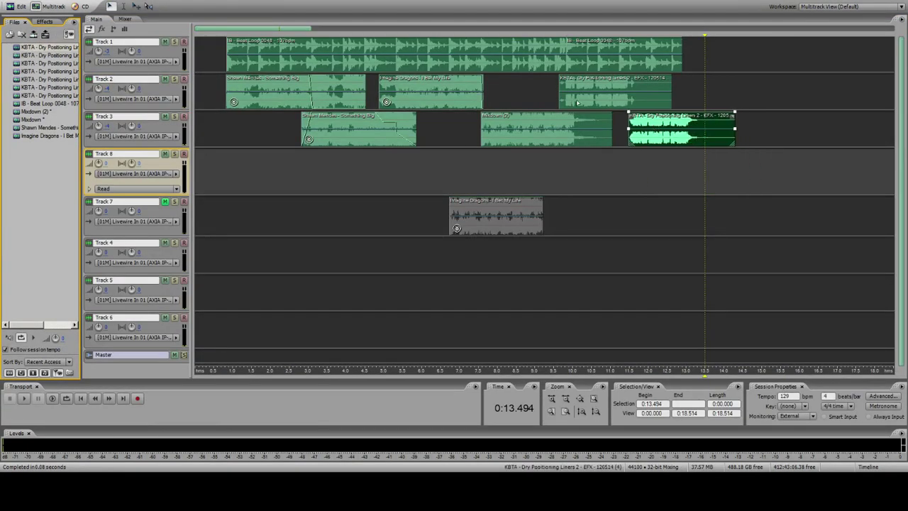
click(525, 93)
key(space)
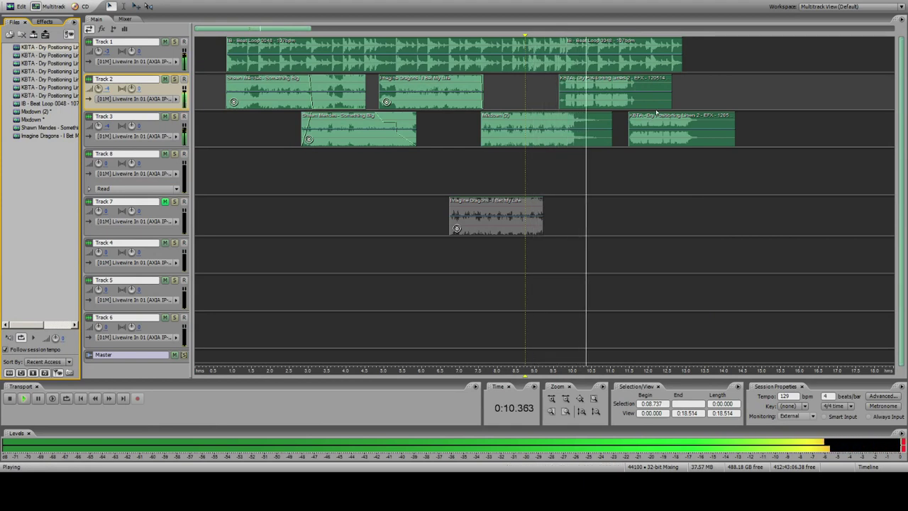
Step: Nudge the closing liner on Track 3 to start at about 0:11.7, replaying the mix from just before it
click(598, 53)
right_click(643, 133)
click(585, 55)
drag(658, 122, 664, 121)
key(space)
key(space)
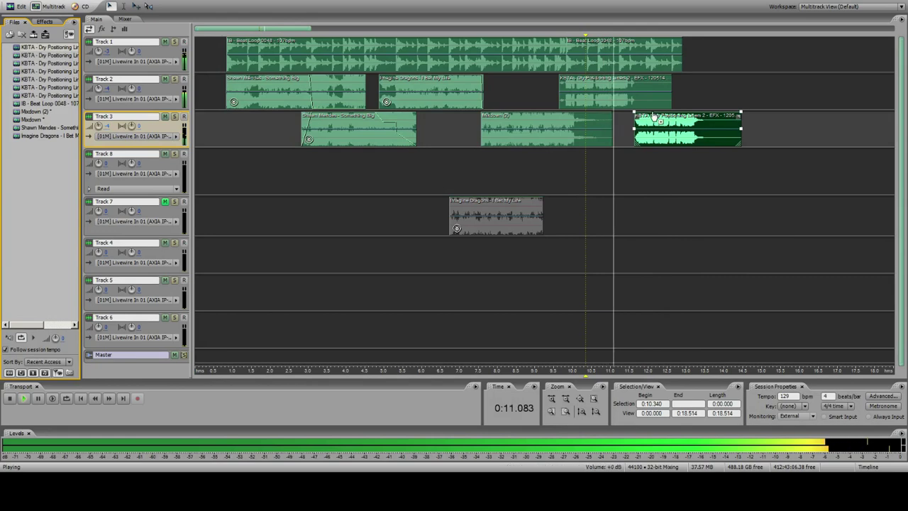
click(598, 56)
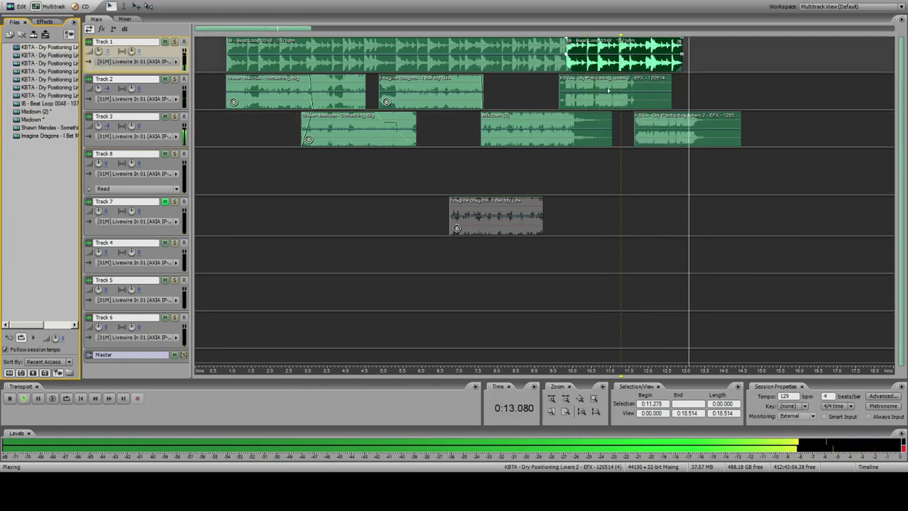
click(663, 127)
right_click(665, 130)
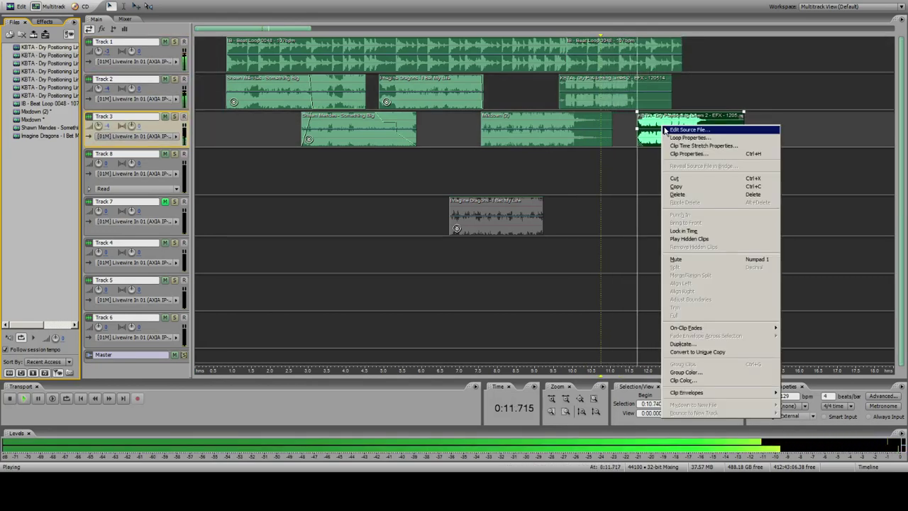
click(620, 65)
click(602, 62)
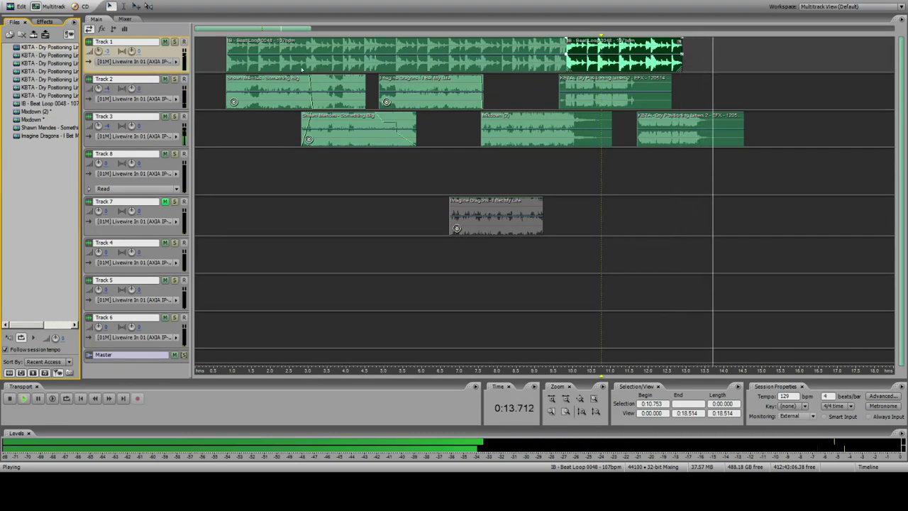
click(217, 71)
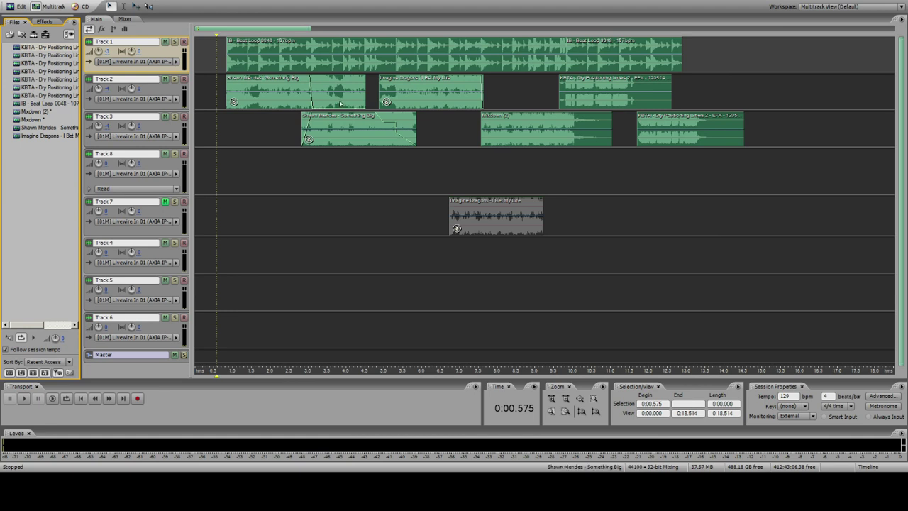
click(202, 120)
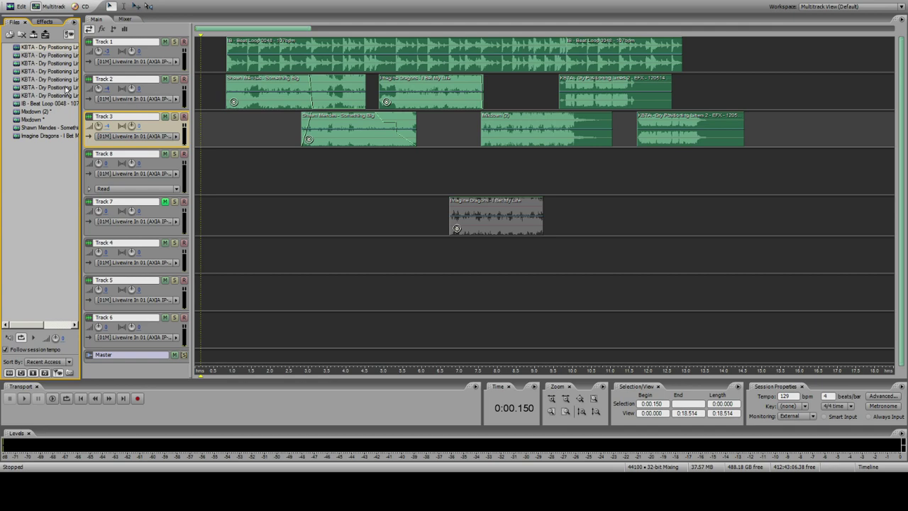
click(11, 6)
click(8, 1)
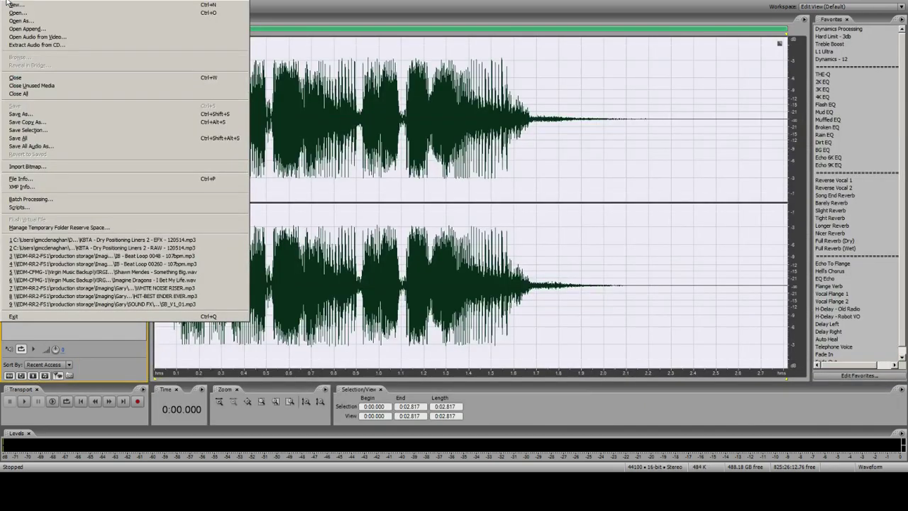
click(279, 92)
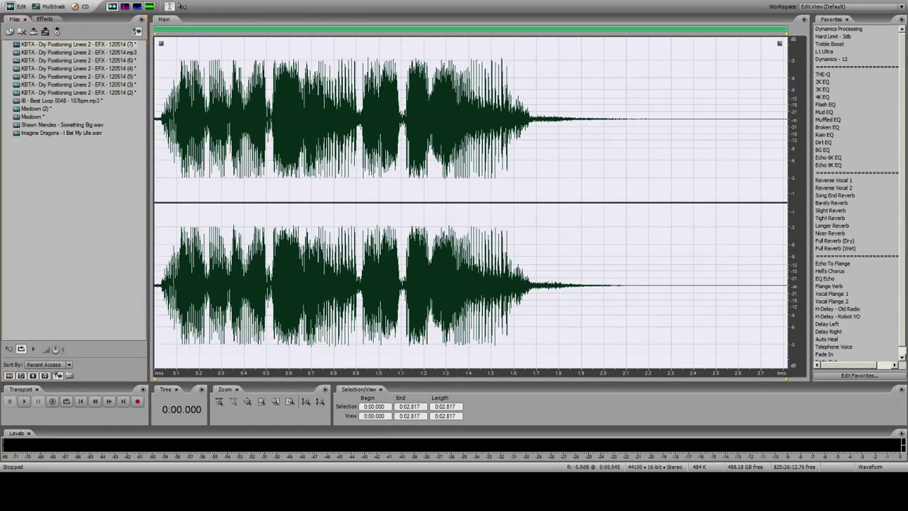
Step: Switch to Windows Explorer, browse to ALIEN IMAGING > SCHMIDTZ_BITZ_EPIK SHELLZ VOL 1 and preview SB_V1_01.mp3 in Windows Media Player
key(alt+Tab)
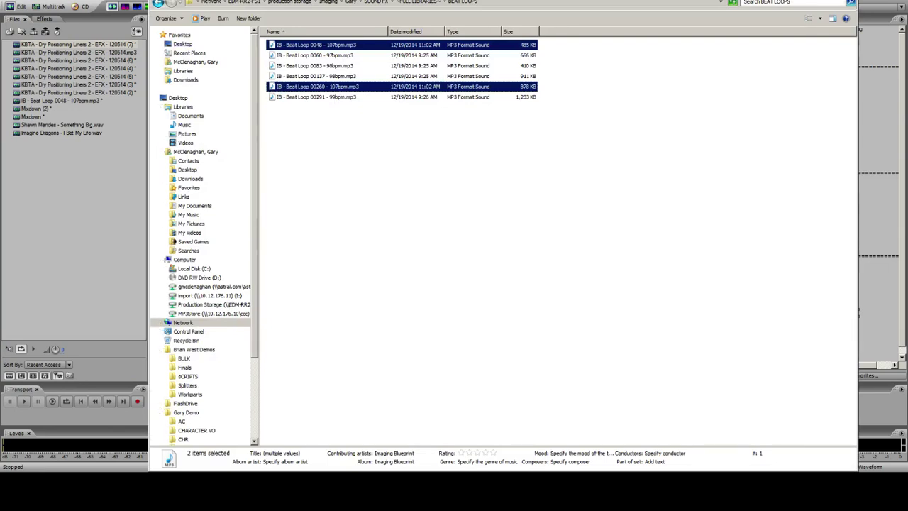
click(159, 2)
double_click(295, 55)
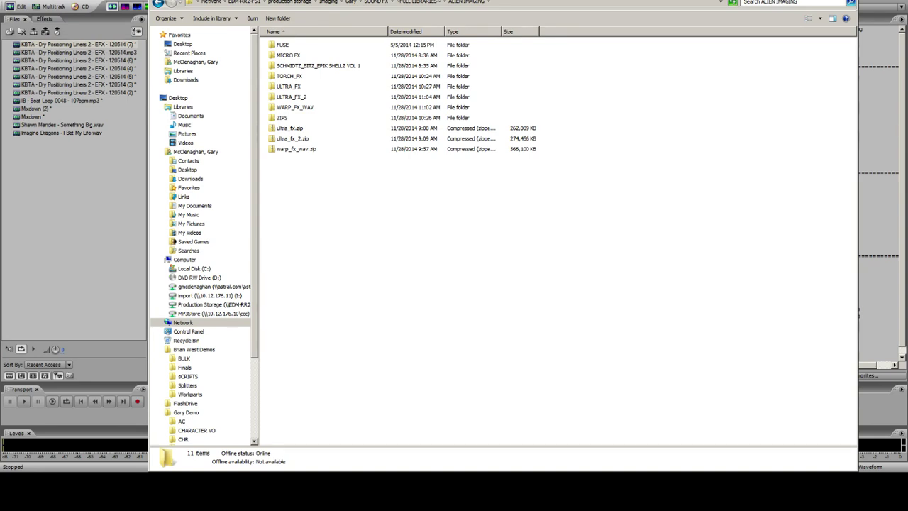
double_click(318, 66)
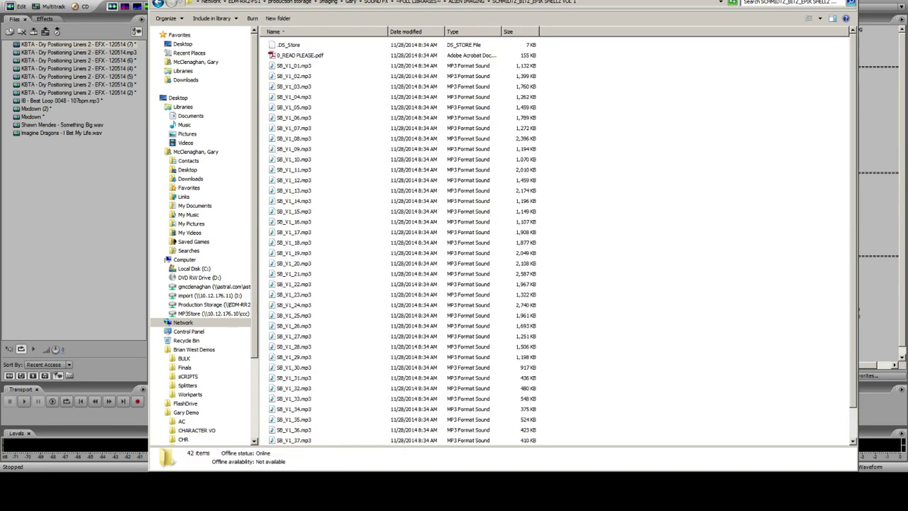
double_click(294, 66)
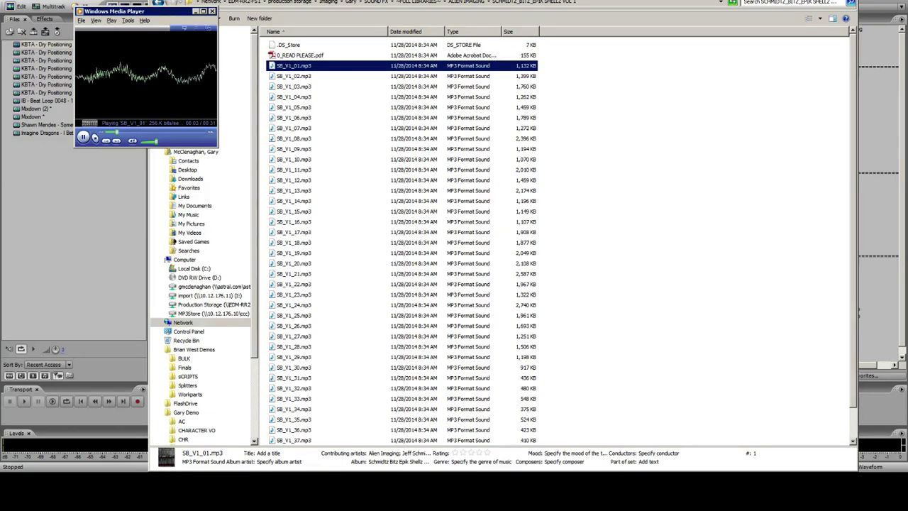
key(alt+F4)
Step: Check the contents of the TORCH_FX folder and return to the ALIEN IMAGING folder
key(BackSpace)
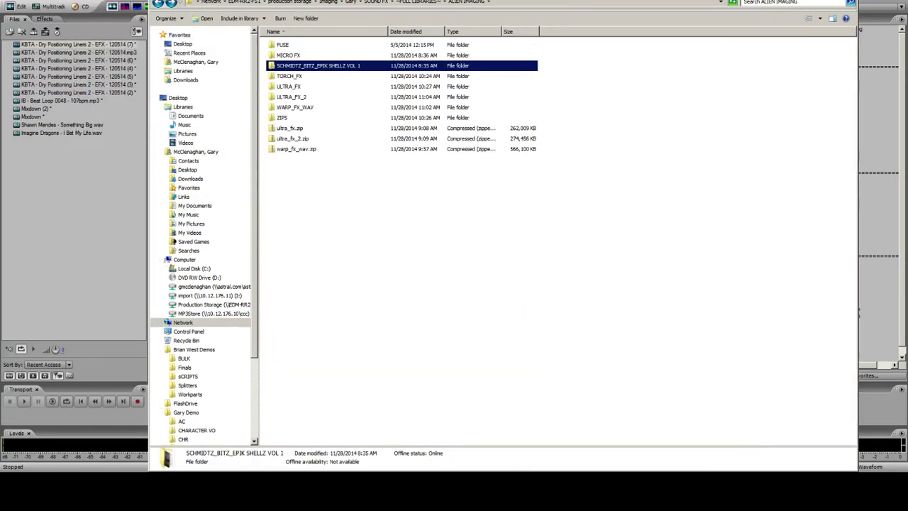
key(Down)
key(Return)
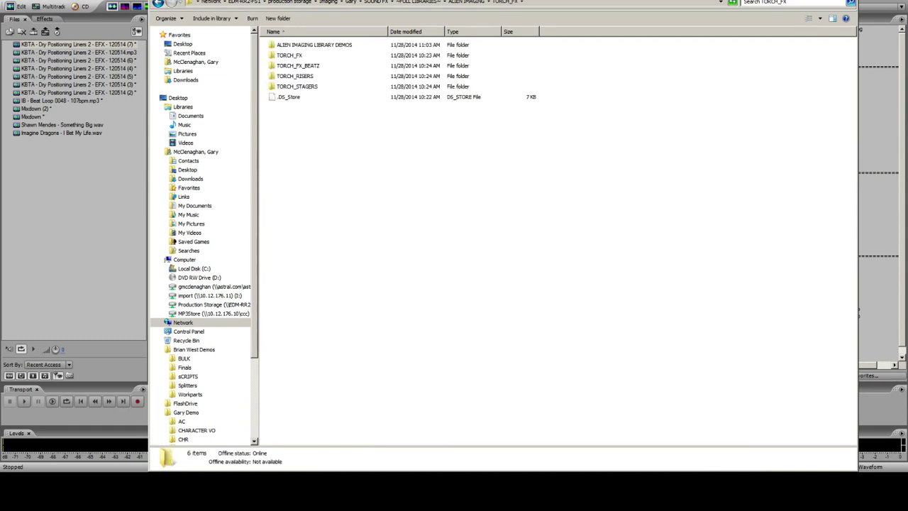
key(BackSpace)
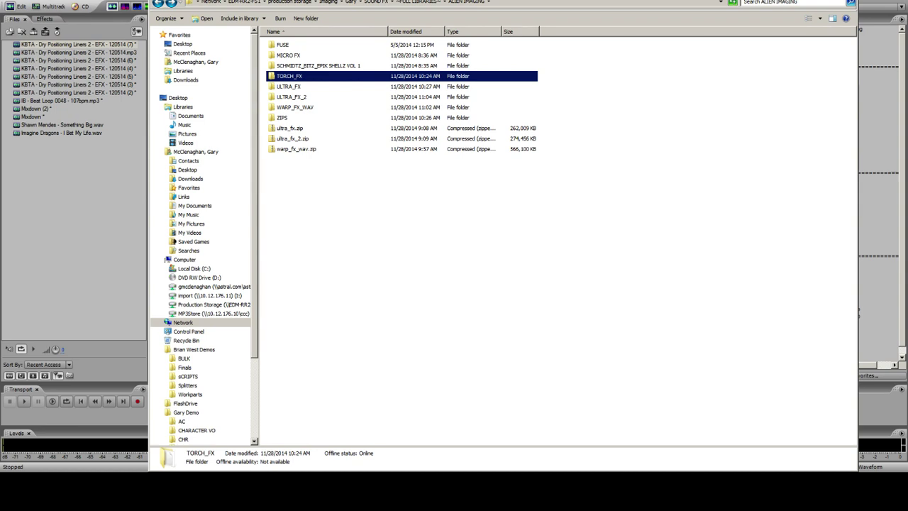
key(Up)
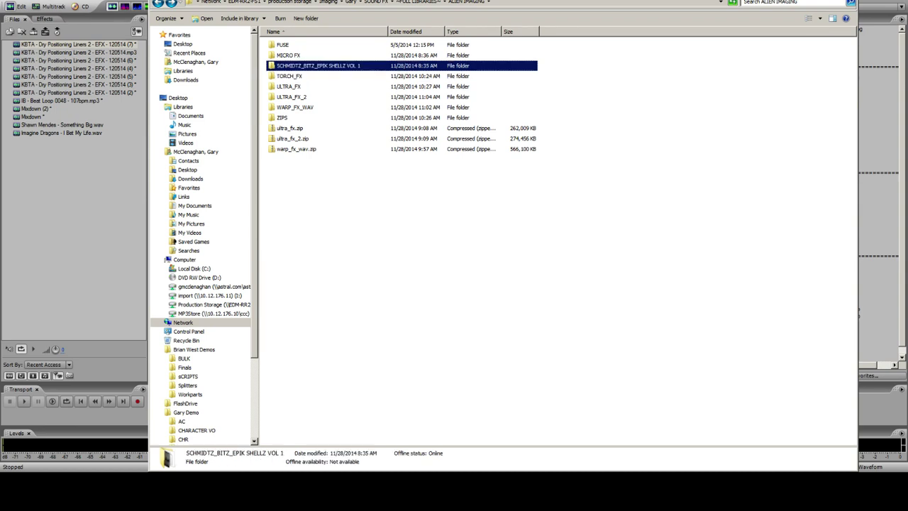
Step: Load SB_V1_01.mp3 from the SCHMIDTZ_BITZ_EPIK SHELLZ VOL 1 folder into Adobe Audition
key(Return)
click(293, 66)
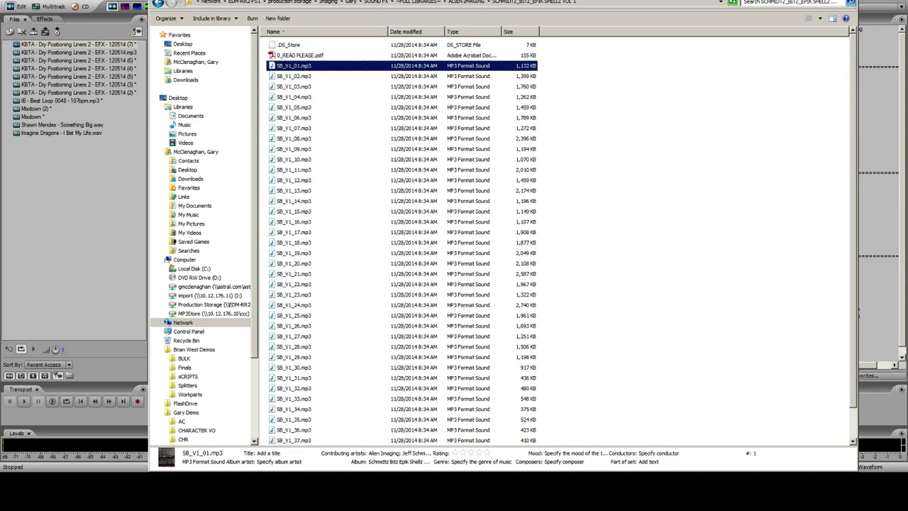
key(Return)
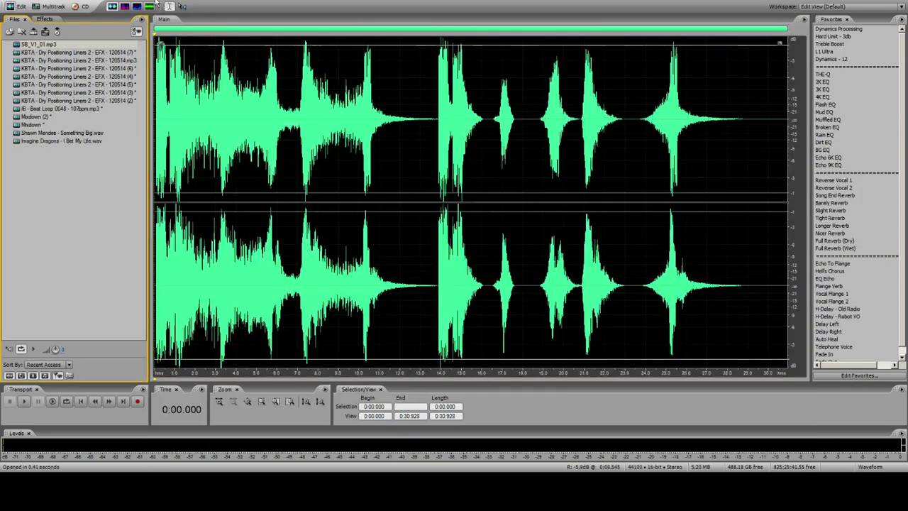
Step: Copy SB_V1_01.mp3 from 0:13.859 to its end into a new file and lower the new file's level
drag(438, 125, 792, 135)
click(21, 6)
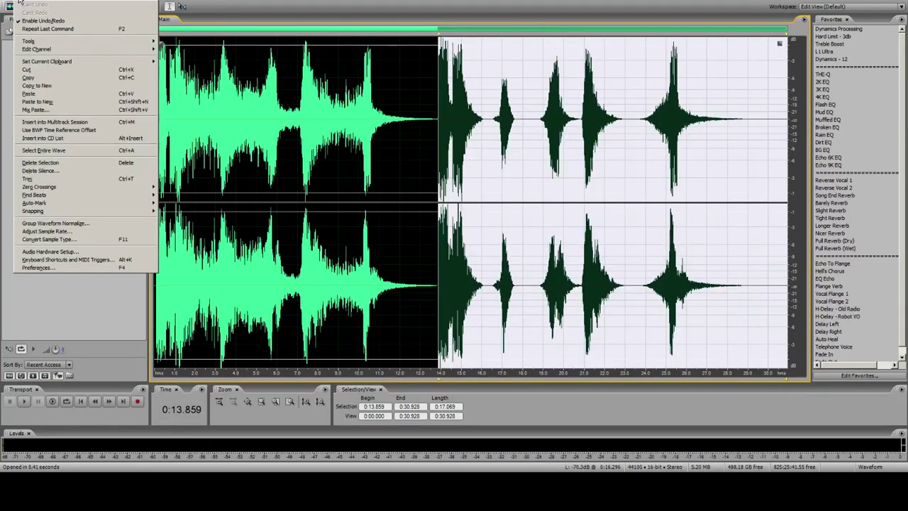
click(59, 86)
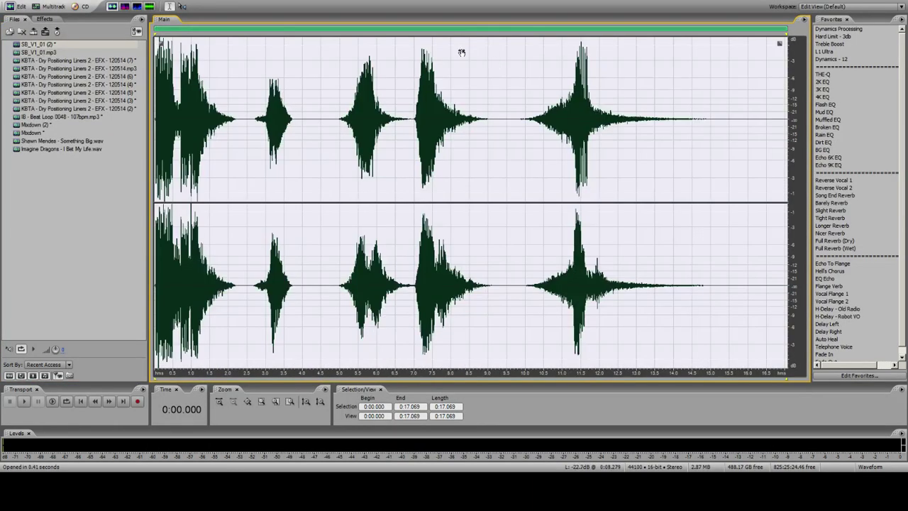
key(F3)
Step: Copy the first sound effect, from 0:00.000 to 0:02.256, into a new file
drag(238, 92, 153, 50)
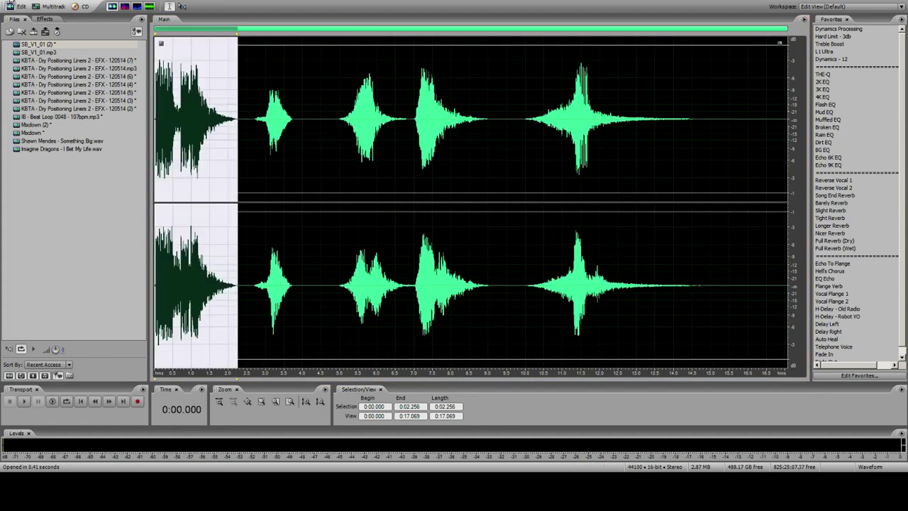
click(10, 4)
click(43, 85)
Step: Place the SB_V1_01 (2.1) effect at the start of Track 8 and play the mix from 0:00.638
click(51, 6)
drag(41, 50, 202, 171)
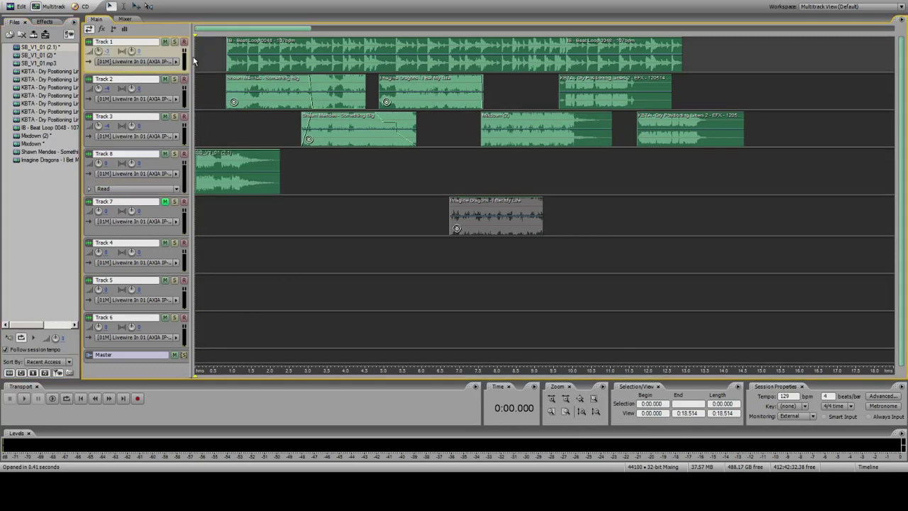
click(218, 62)
key(space)
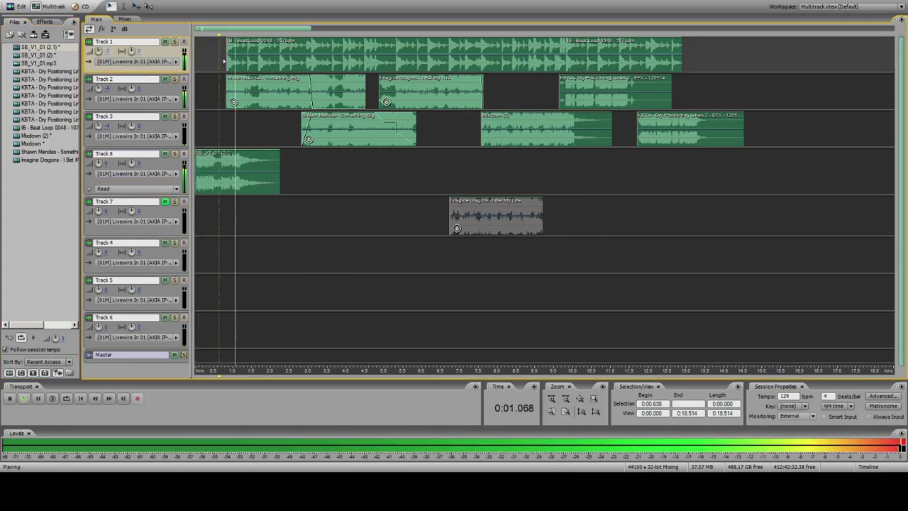
key(space)
click(197, 56)
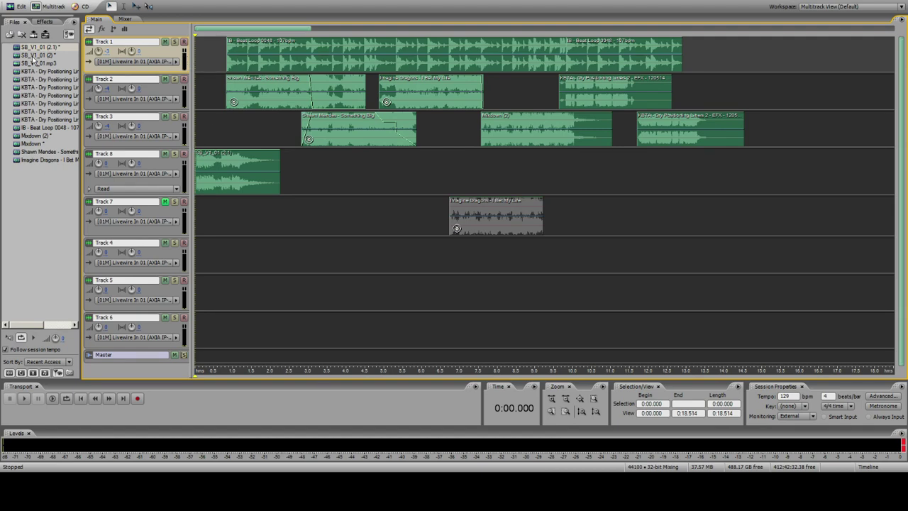
Step: Insert the section from 0:06.986 to 0:15.807 of SB_V1_01 (2) into the multitrack, on Track 4 starting at about 0:02.8
double_click(48, 64)
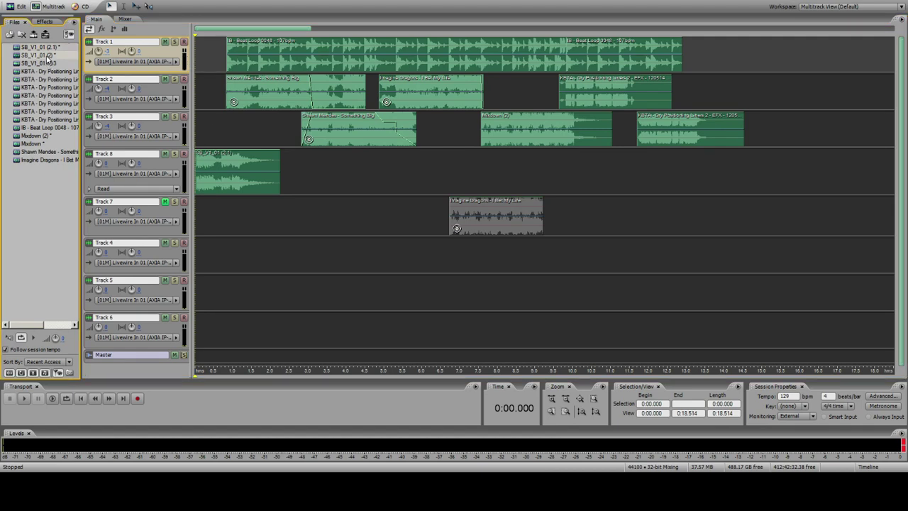
drag(413, 122, 741, 140)
right_click(558, 104)
click(593, 137)
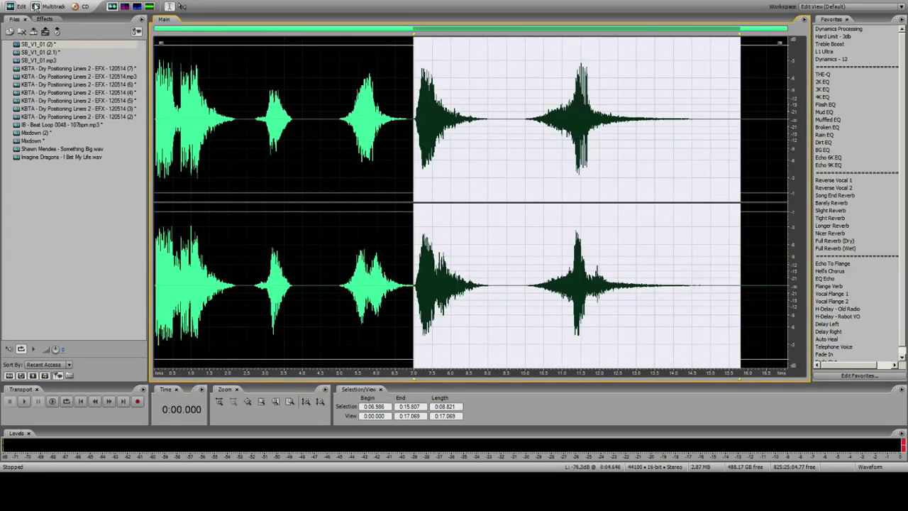
click(35, 6)
drag(255, 261, 355, 253)
Step: Split the Track 4 effect clip at 0:06.046 and move its first part to Track 8, starting at about 0:02.6
click(424, 248)
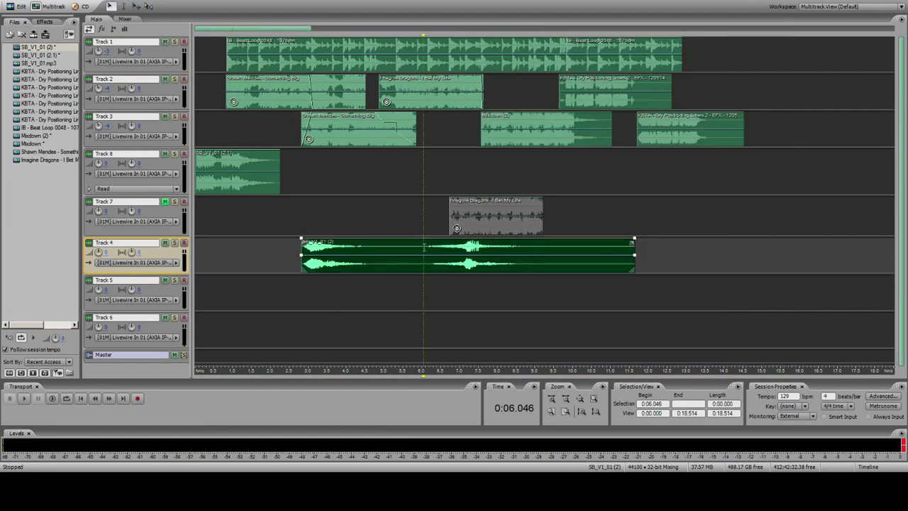
click(302, 100)
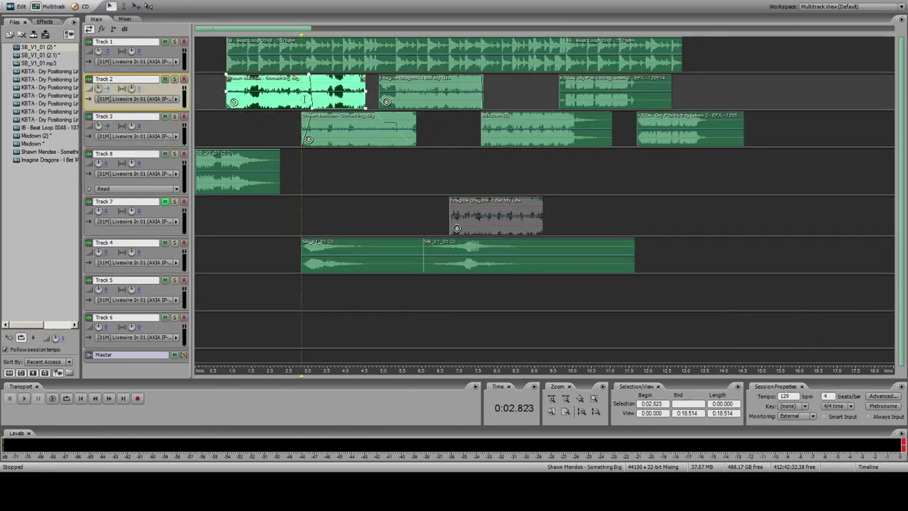
drag(327, 249, 313, 165)
click(277, 92)
Step: Unmute Track 7
click(164, 201)
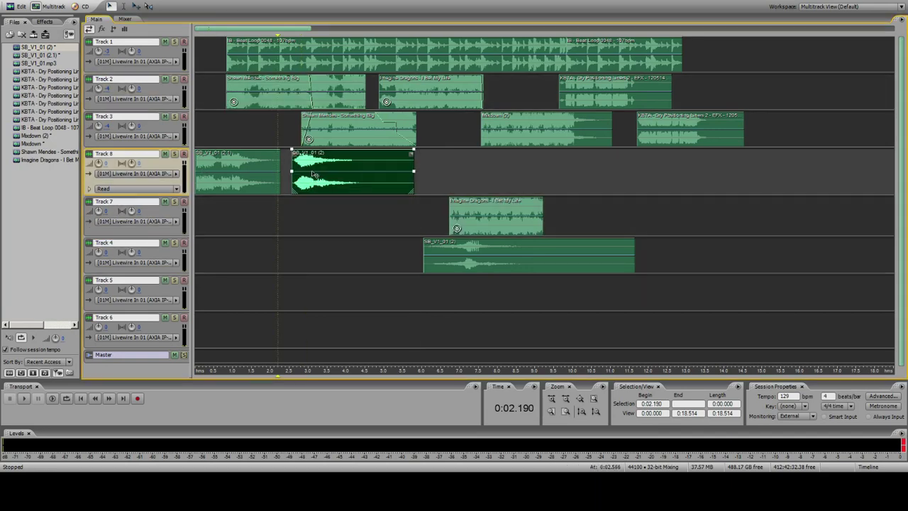
Step: Try boosting the second Track 8 effect, from 0:02.644 to 0:05.867 of its source file, by repeating the last processing twice
double_click(301, 163)
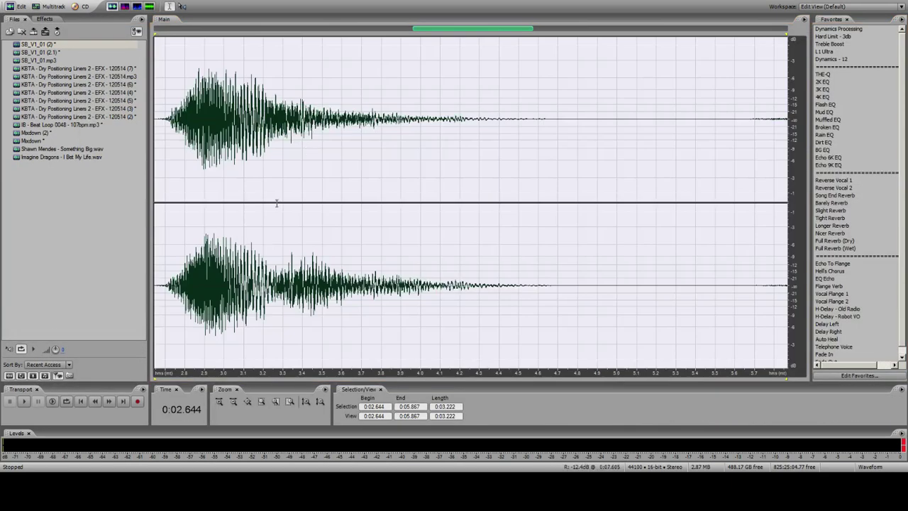
key(F3)
key(F3)
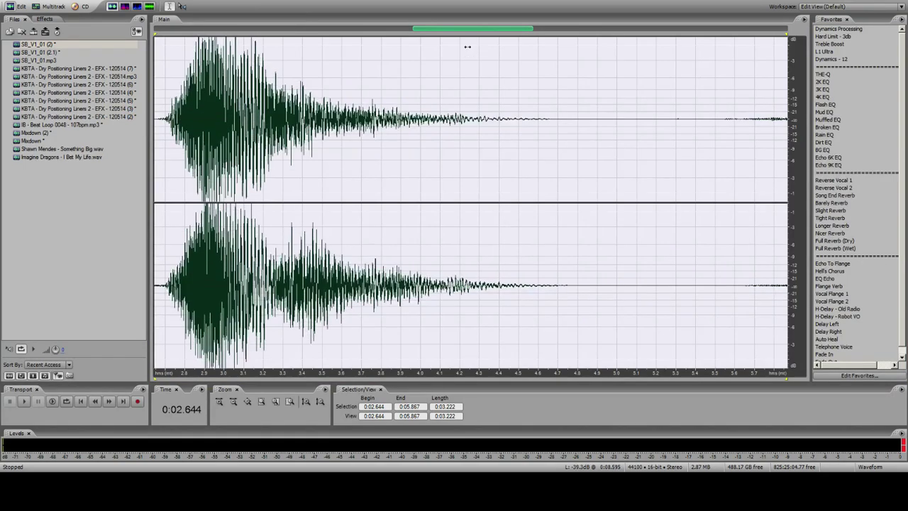
key(ctrl+z)
key(ctrl+z)
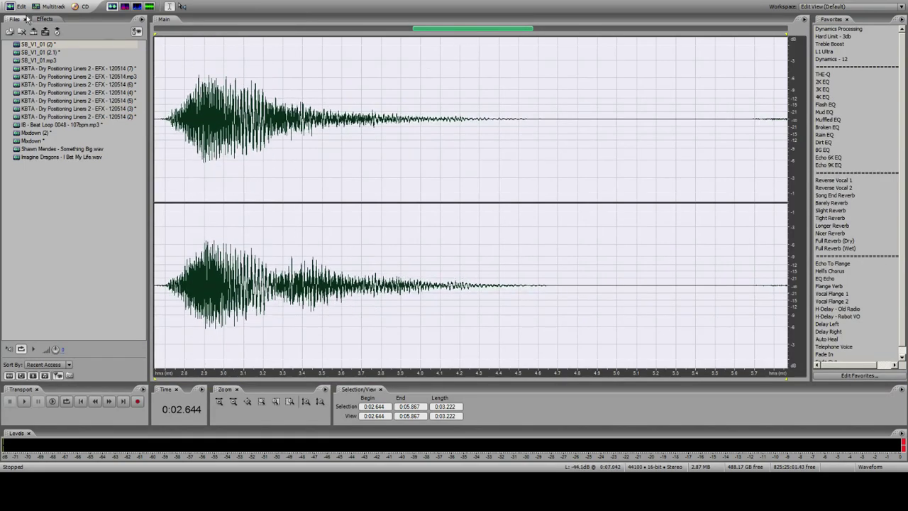
click(37, 9)
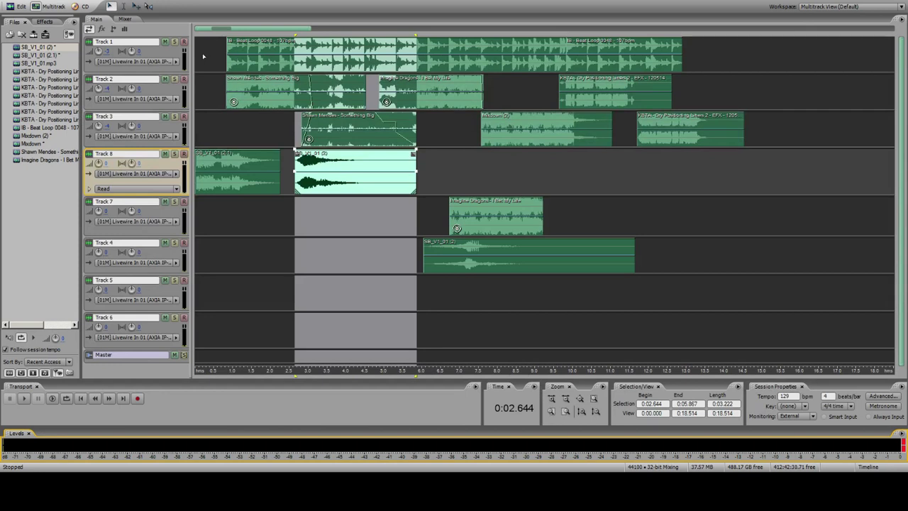
Step: Shift the second Track 8 sound effect slightly earlier, to start at about 0:02.6
click(203, 56)
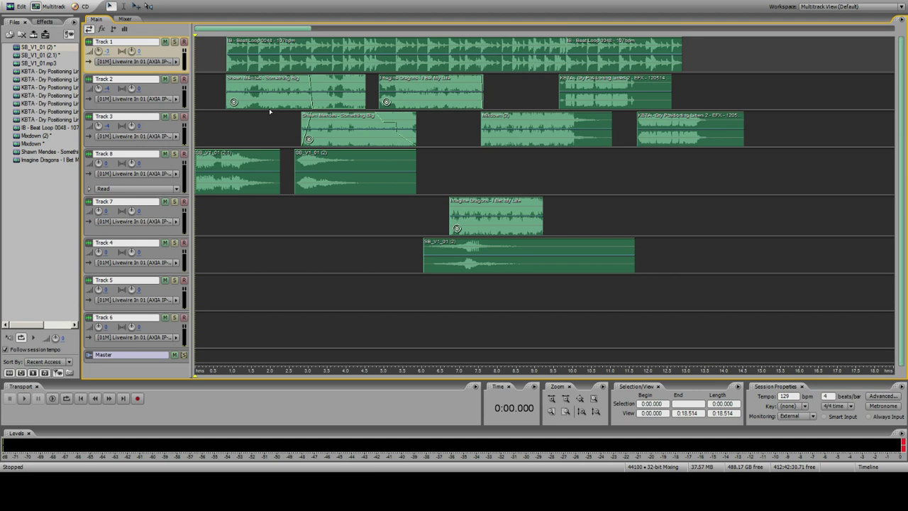
click(303, 129)
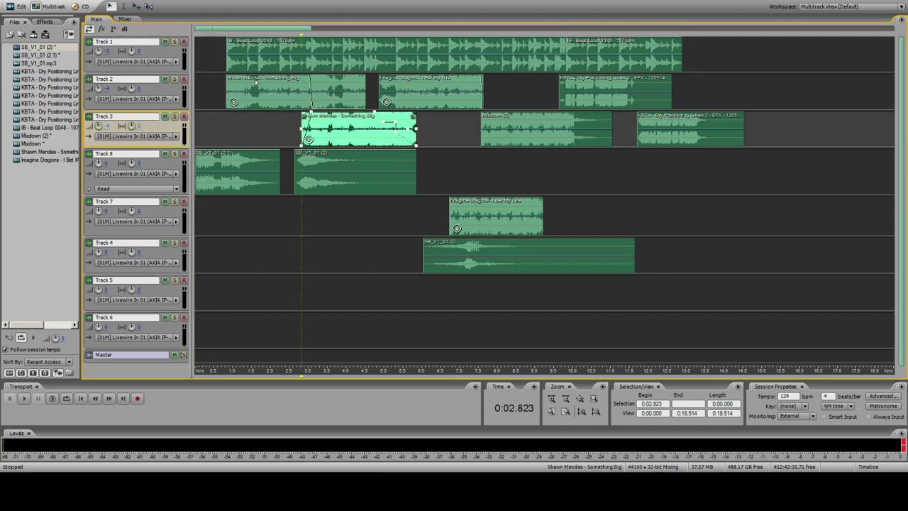
click(291, 169)
click(551, 398)
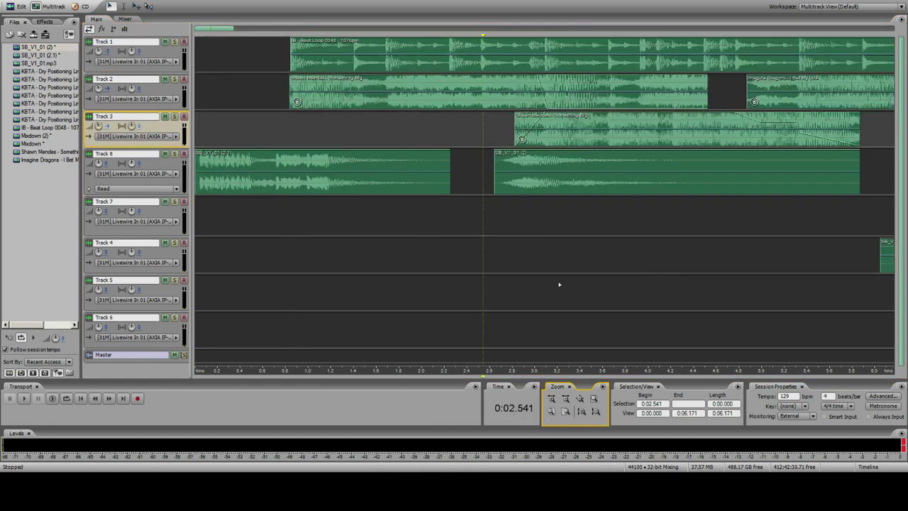
click(534, 160)
click(520, 104)
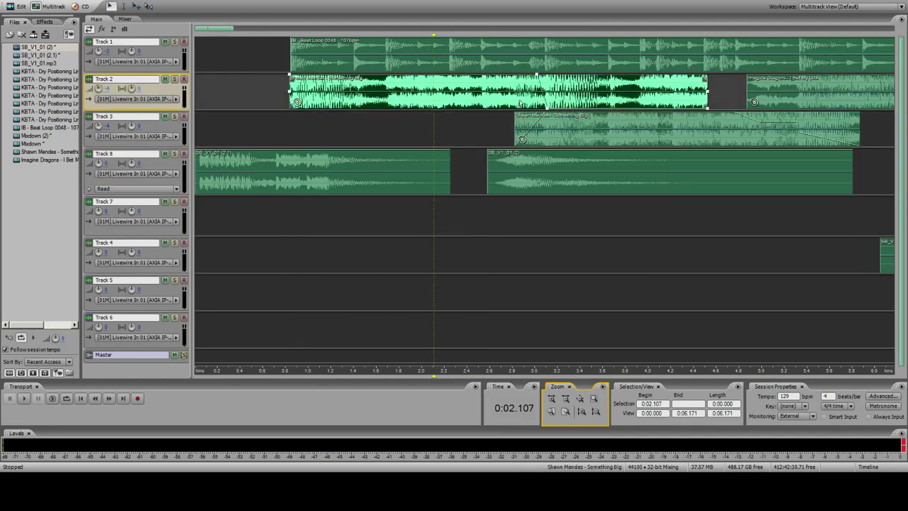
Step: Move the second Track 8 effect to about 0:05.1 and the Track 4 effect to Track 8 at about 0:08.6
click(565, 400)
drag(383, 167, 526, 169)
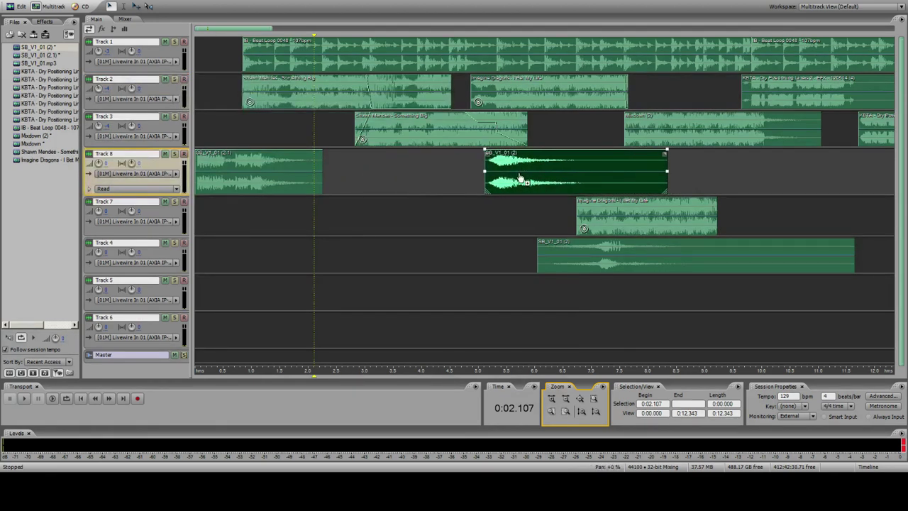
drag(596, 251, 743, 174)
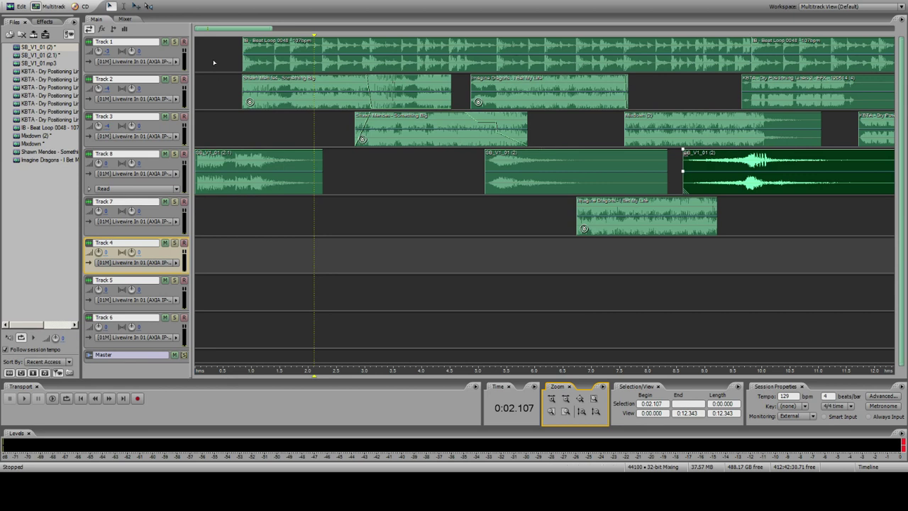
click(215, 63)
Step: Move the second Track 8 effect back to start at about 0:02.8 and play the transition from 0:02.486
drag(568, 163, 432, 164)
click(373, 58)
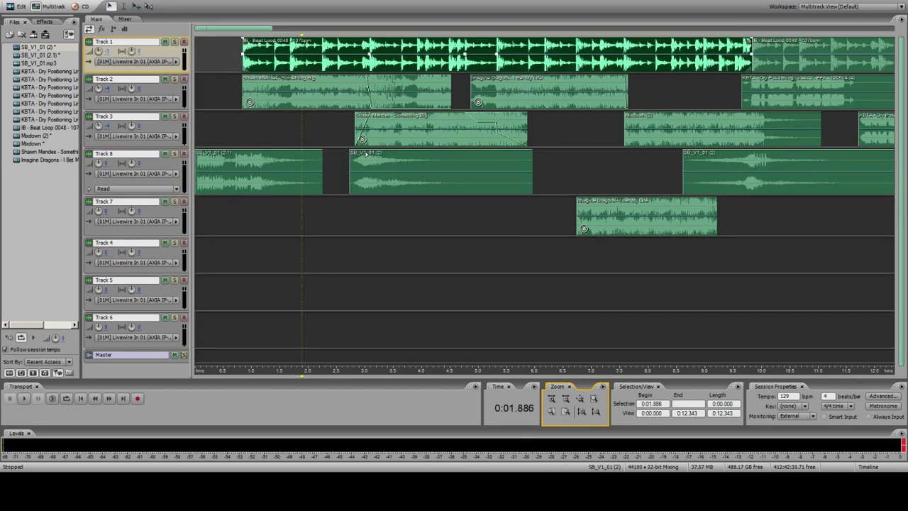
click(337, 163)
drag(376, 163, 382, 165)
key(space)
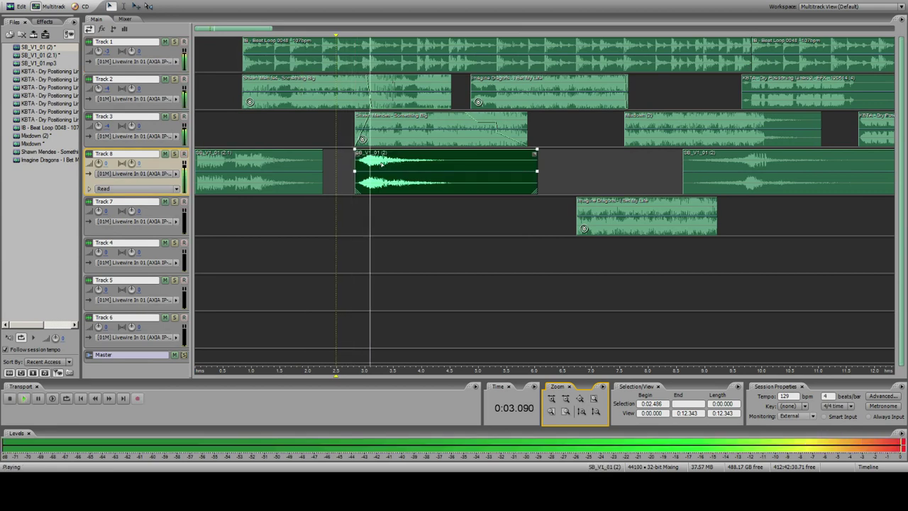
Step: Compare the transition from 0:02.256 with Track 8 muted and unmuted
click(323, 94)
key(space)
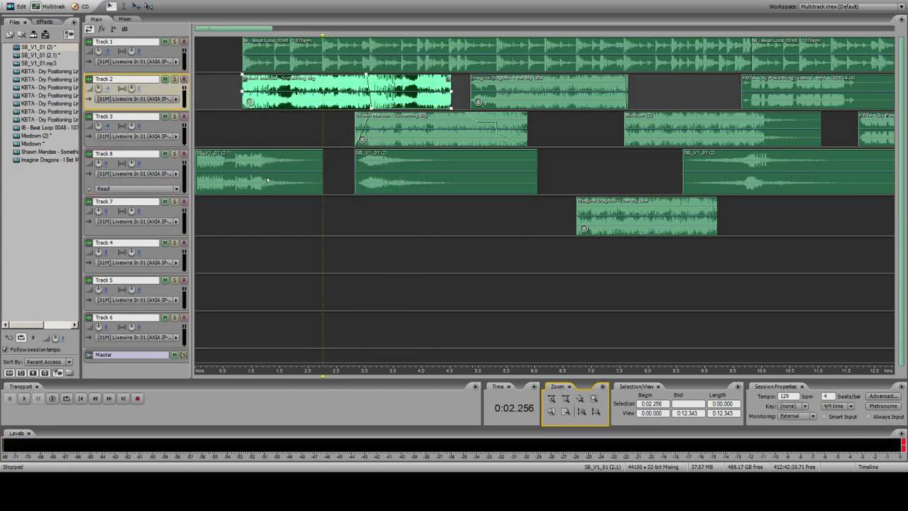
click(165, 154)
key(space)
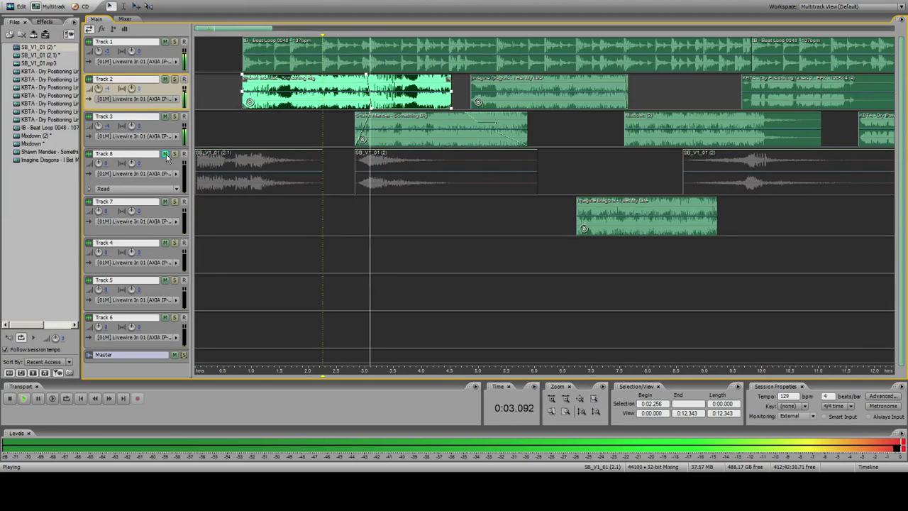
key(space)
click(165, 154)
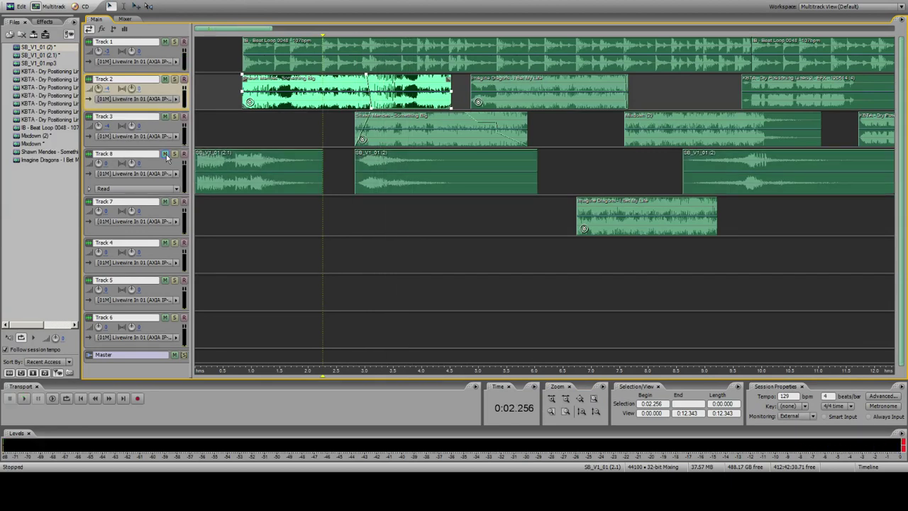
key(space)
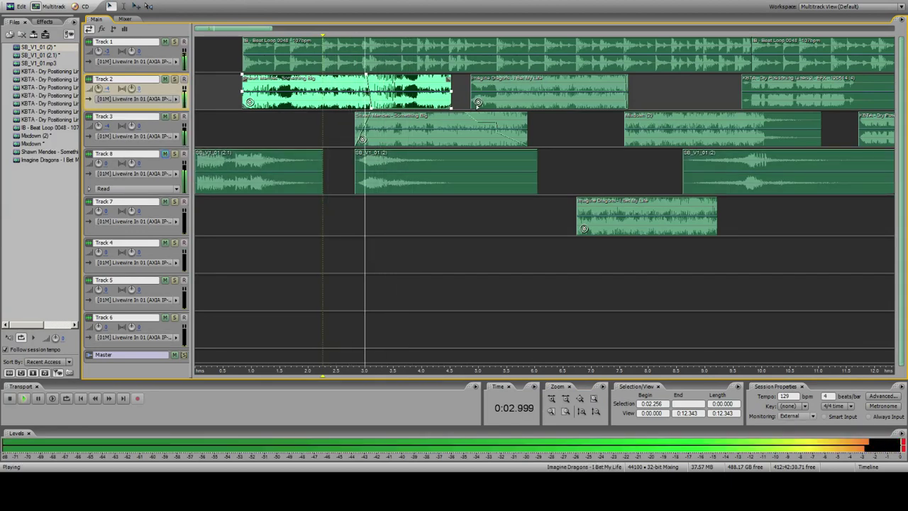
key(space)
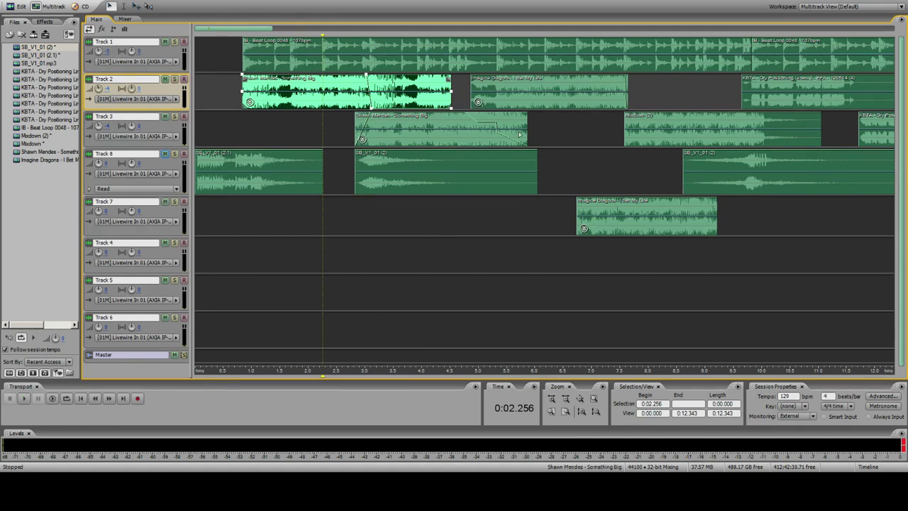
Step: Move the third Track 8 effect earlier, to start at about 0:06.5, and play the mix before the Imagine Dragons entry
click(362, 165)
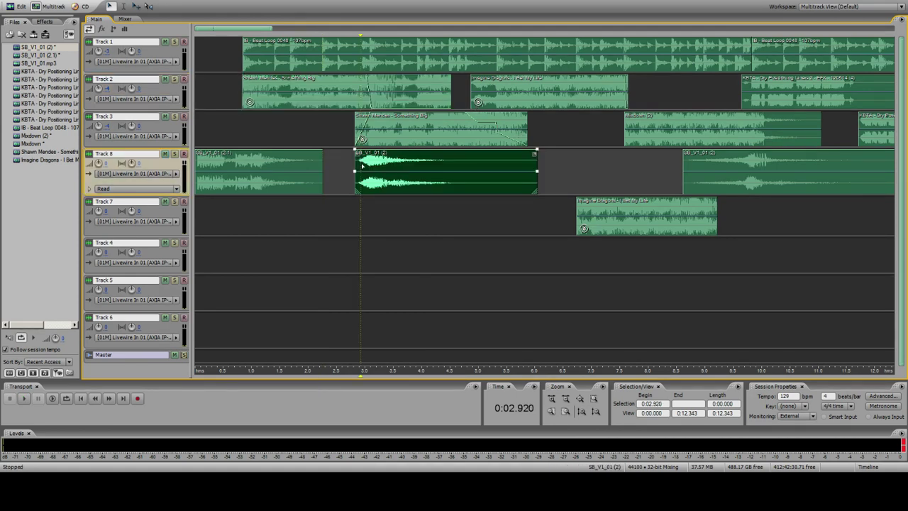
drag(716, 185, 614, 166)
click(498, 132)
click(492, 131)
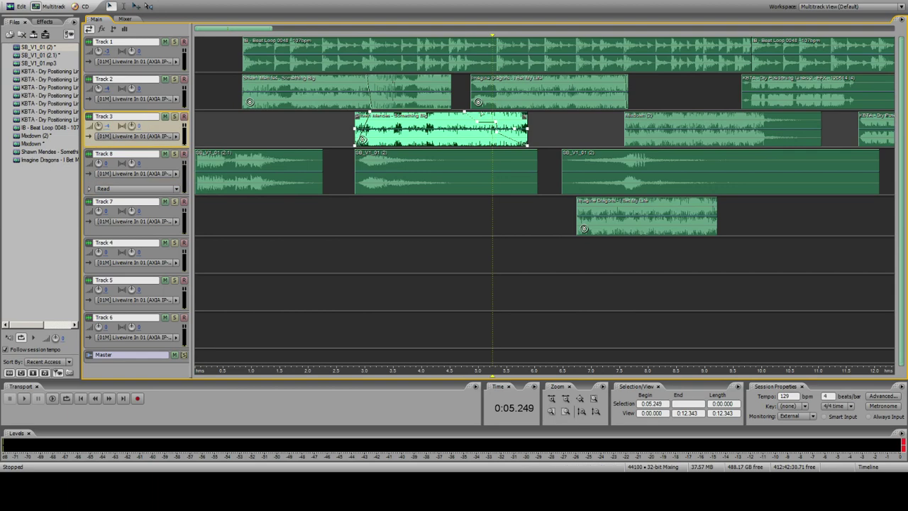
click(402, 91)
key(space)
Step: Move the third Track 8 effect to Track 4, starting at about 0:03.74, auditioning it against the Imagine Dragons entry
mouse_move(603, 163)
mouse_down()
mouse_move(447, 271)
mouse_move(514, 254)
mouse_move(497, 257)
mouse_up()
click(418, 130)
key(space)
key(space)
click(393, 62)
key(space)
key(space)
click(414, 76)
key(space)
key(space)
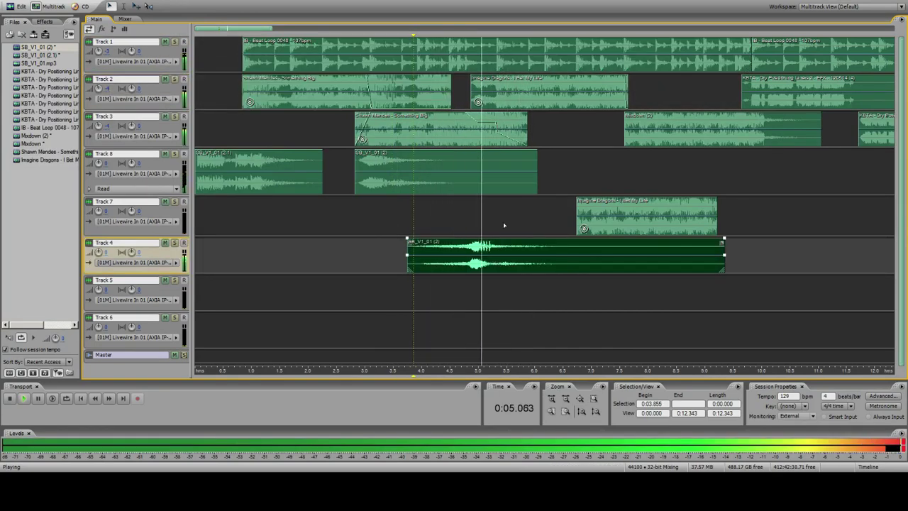
Step: Nudge the Track 4 effect slightly earlier, to start at about 0:03.69
click(477, 93)
key(space)
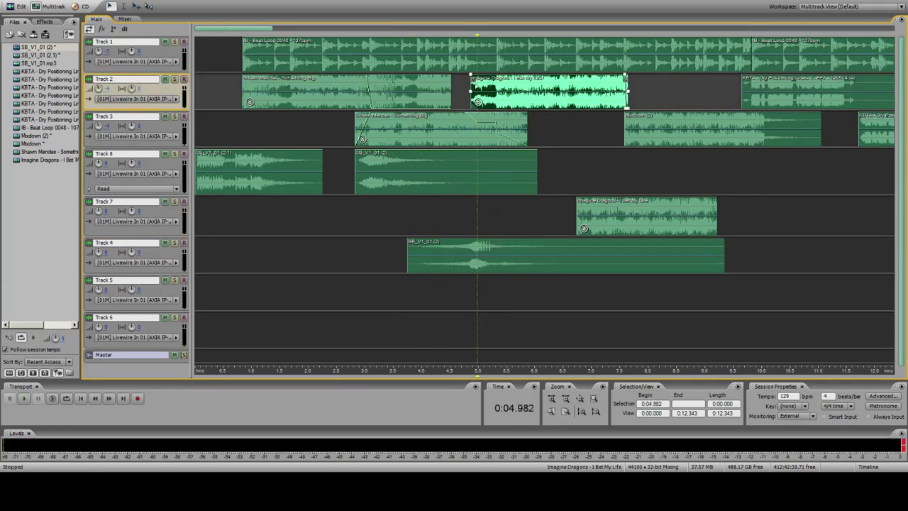
click(551, 412)
drag(602, 244, 578, 249)
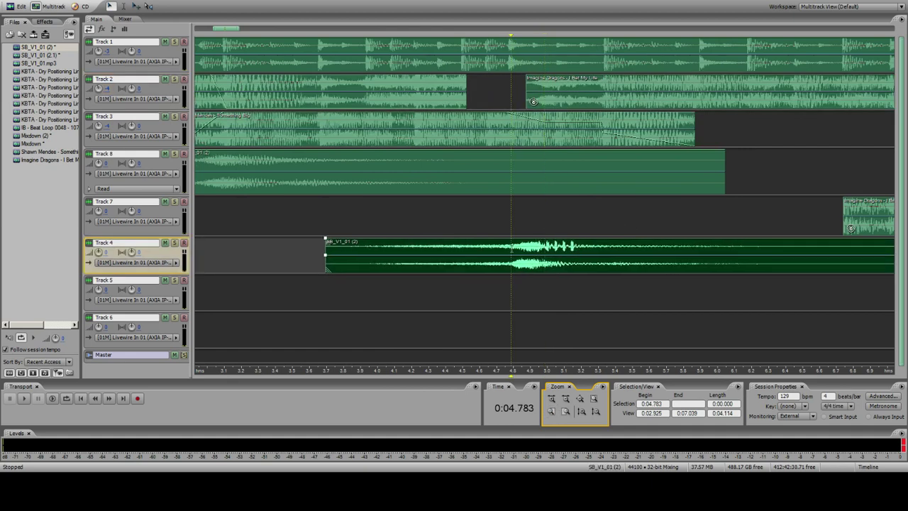
Step: Listen to the Track 4 effect in its source file from 0:04.783, inspect its peak, and return to the multitrack session
double_click(511, 249)
key(space)
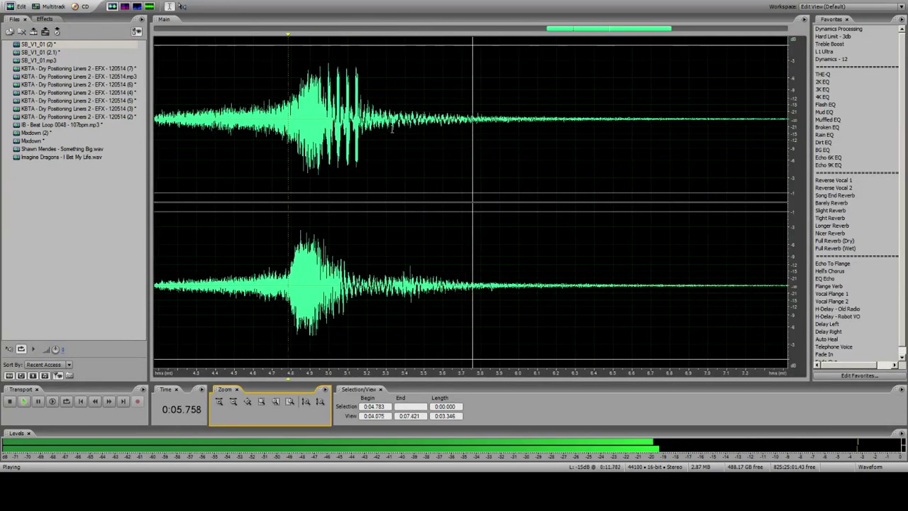
key(space)
drag(288, 93, 302, 90)
click(302, 90)
click(303, 88)
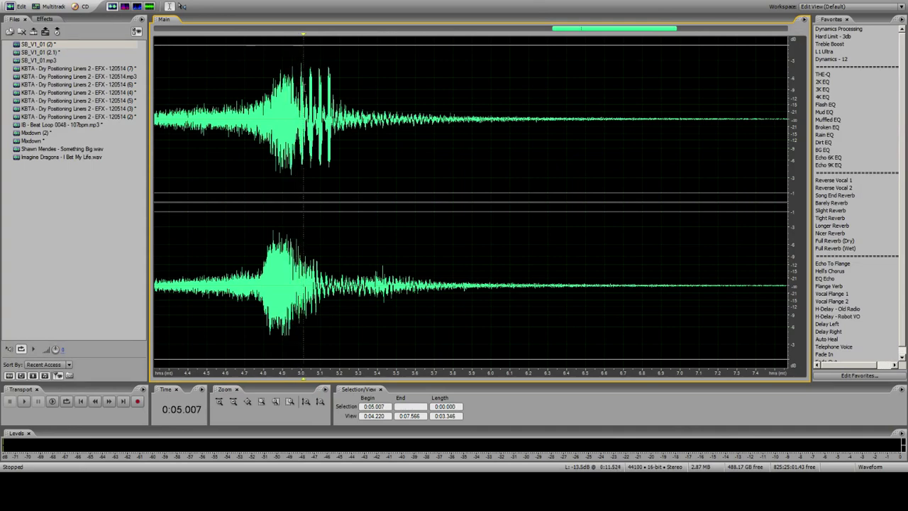
drag(318, 34, 326, 33)
click(35, 6)
Step: Listen to the Track 2 Imagine Dragons clip's source file from 0:46.528 and return to the multitrack session
click(488, 60)
click(552, 85)
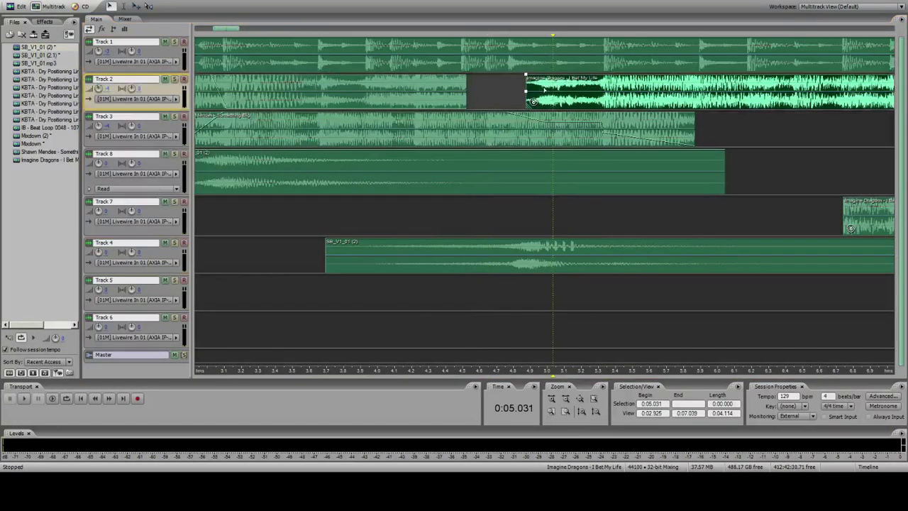
double_click(535, 86)
key(space)
key(space)
key(space)
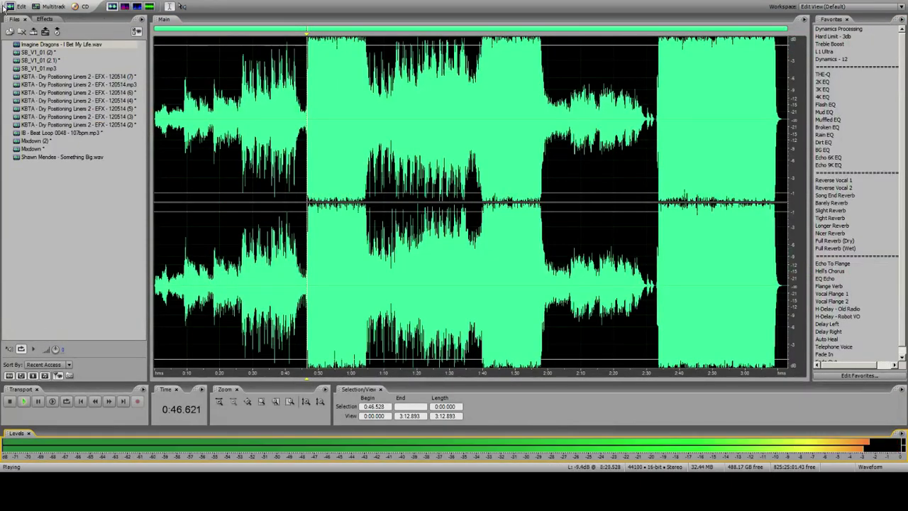
key(space)
click(36, 6)
Step: Play the mix from 0:04.980, near the start of the Track 2 Imagine Dragons clip
click(544, 82)
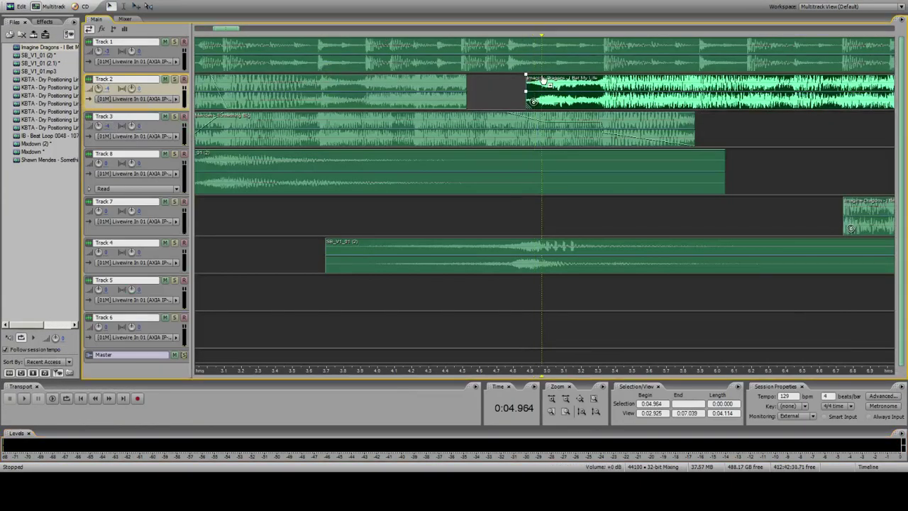
click(534, 61)
click(541, 87)
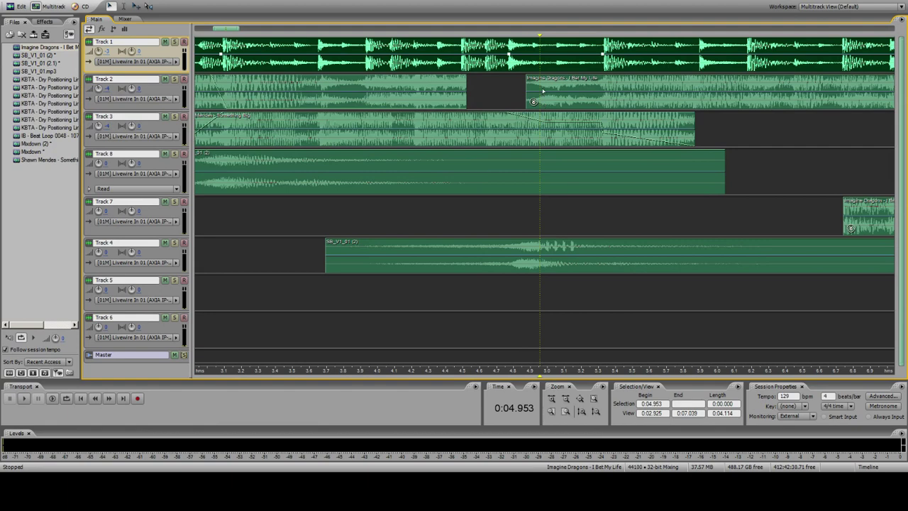
click(543, 91)
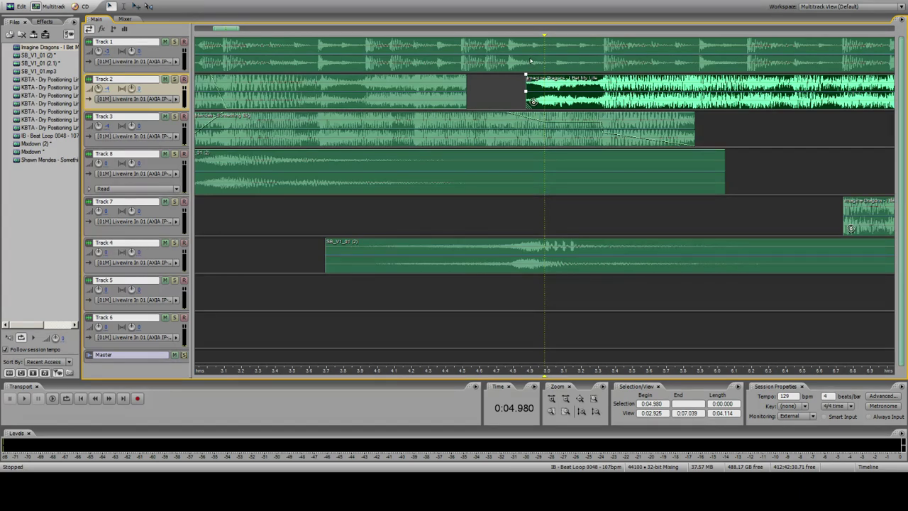
key(space)
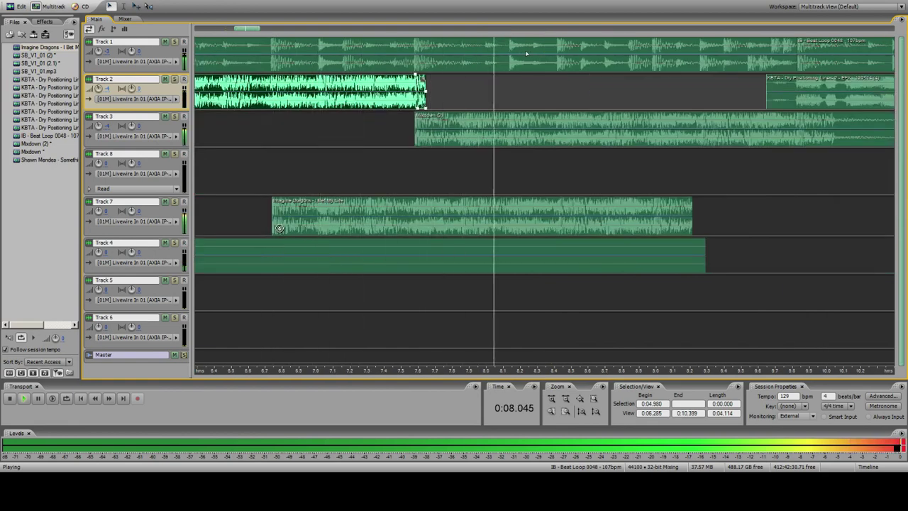
key(space)
Step: Delete the Imagine Dragons clip on Track 7 and play the mix from 0:05.309
click(566, 399)
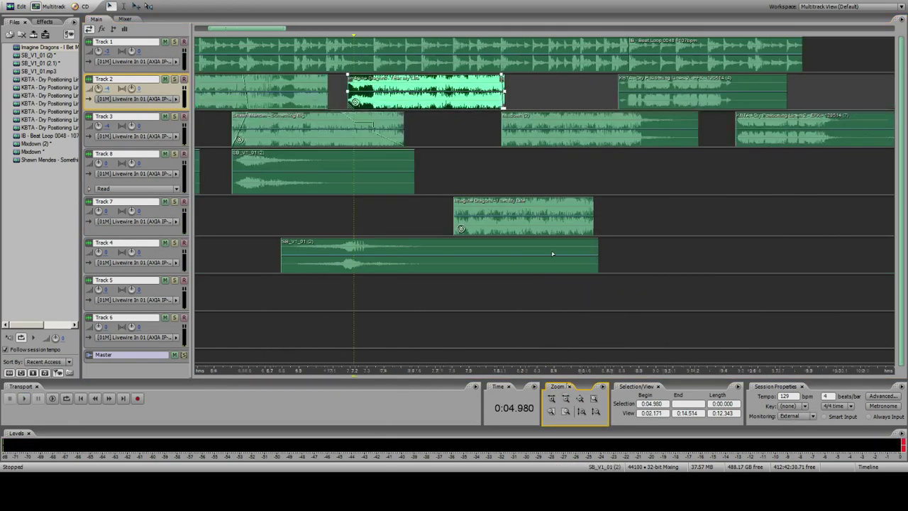
click(503, 206)
key(Delete)
click(373, 121)
key(space)
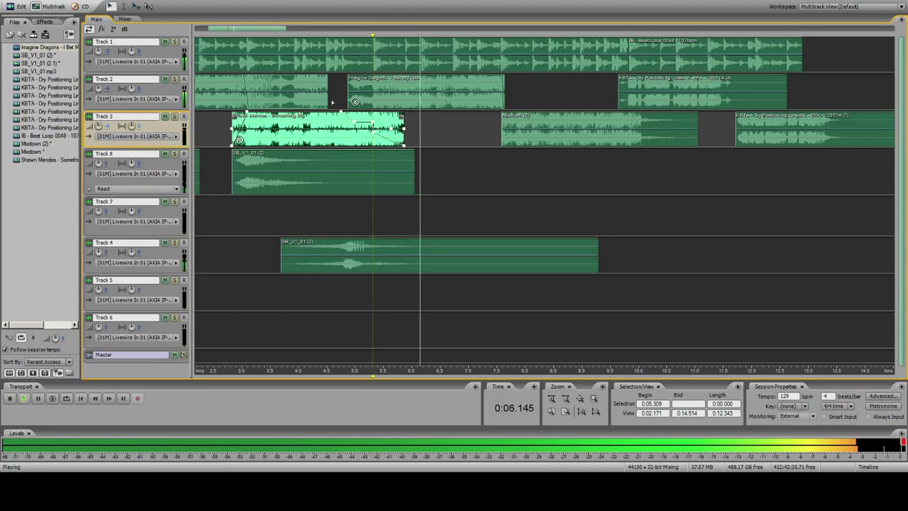
click(261, 95)
key(space)
Step: Duplicate the Track 8 effect starting near 0:02.8 and place the copy at about 0:07.4, under the start of Track 3's Mixdown (2) clip
click(347, 170)
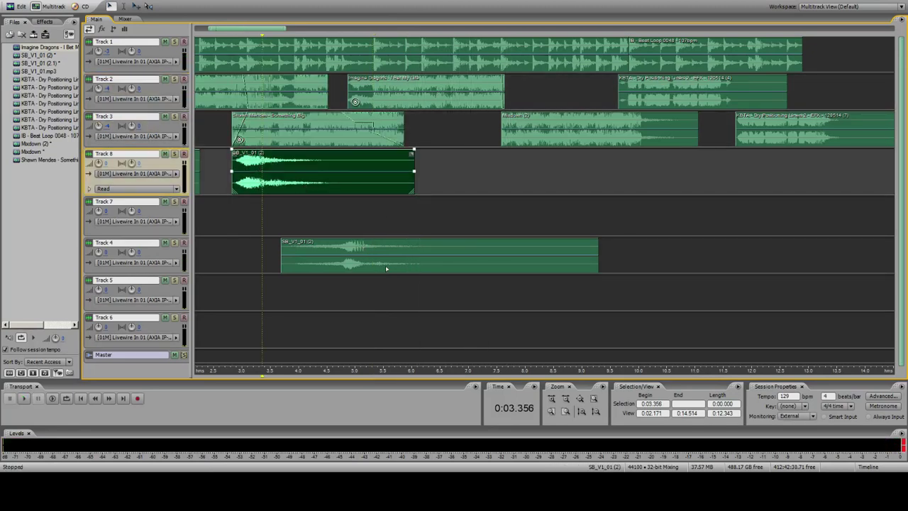
right_click(257, 157)
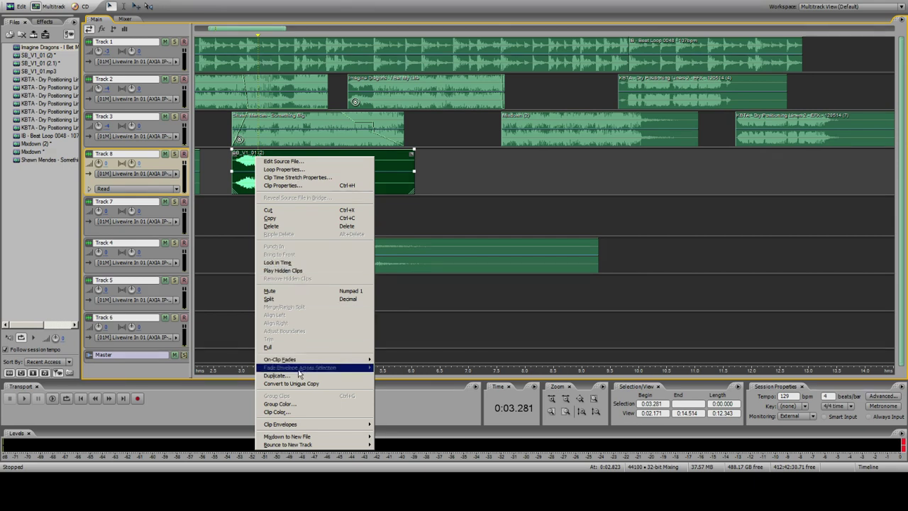
click(277, 376)
key(Return)
drag(527, 170, 601, 170)
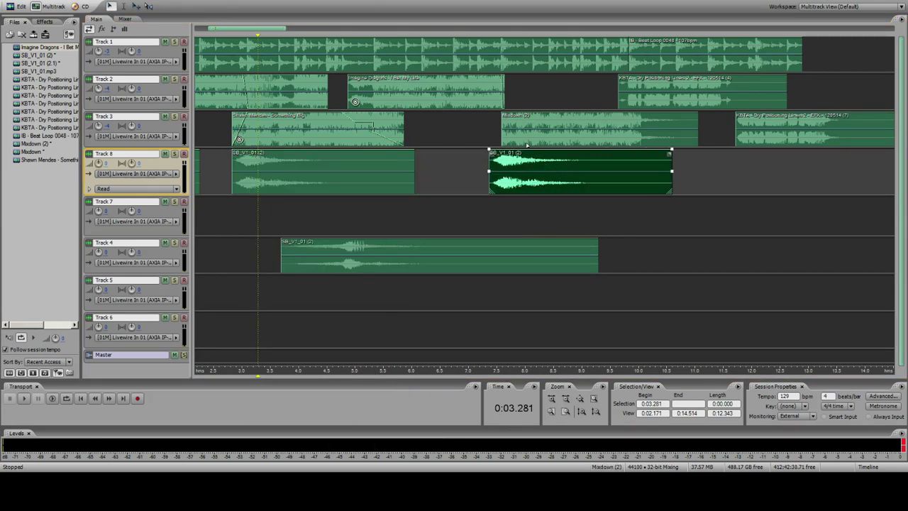
Step: Listen to the Track 3 Mixdown (2) clip in its source file and try the Vocal Flange 1 effect on it
click(502, 128)
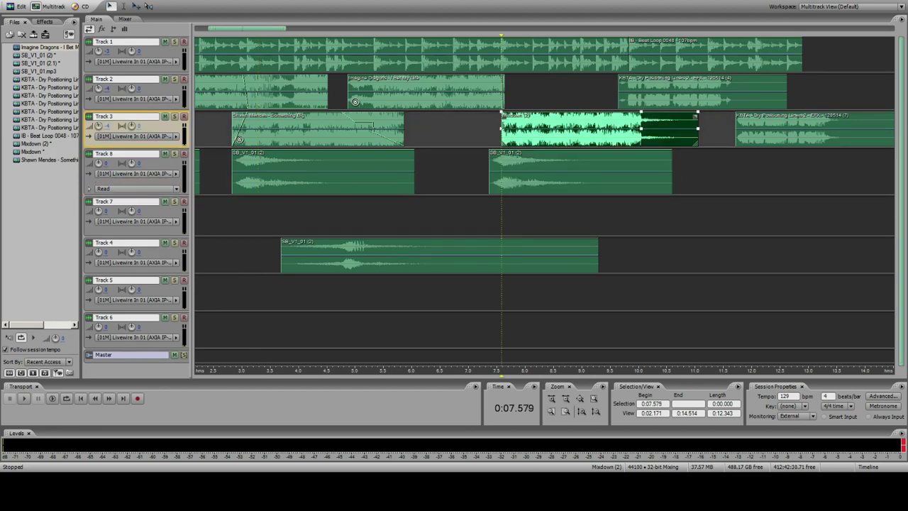
double_click(504, 127)
key(space)
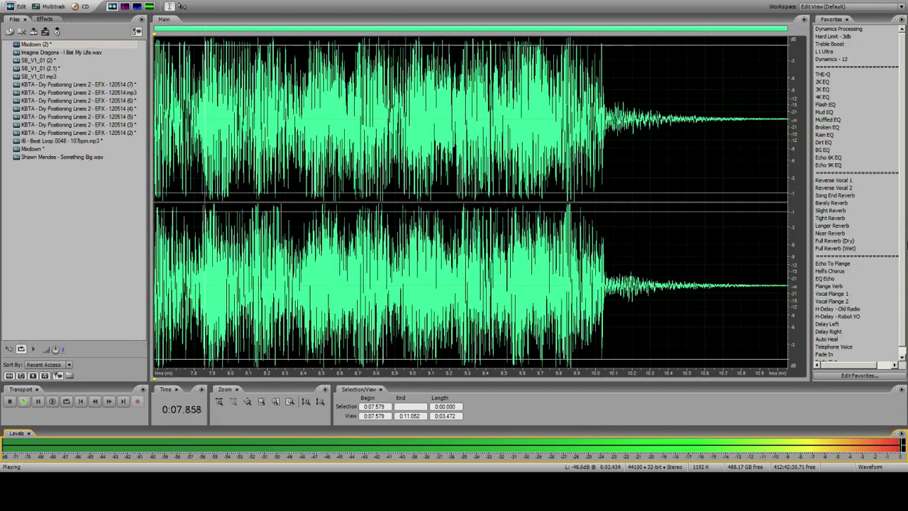
key(space)
click(835, 294)
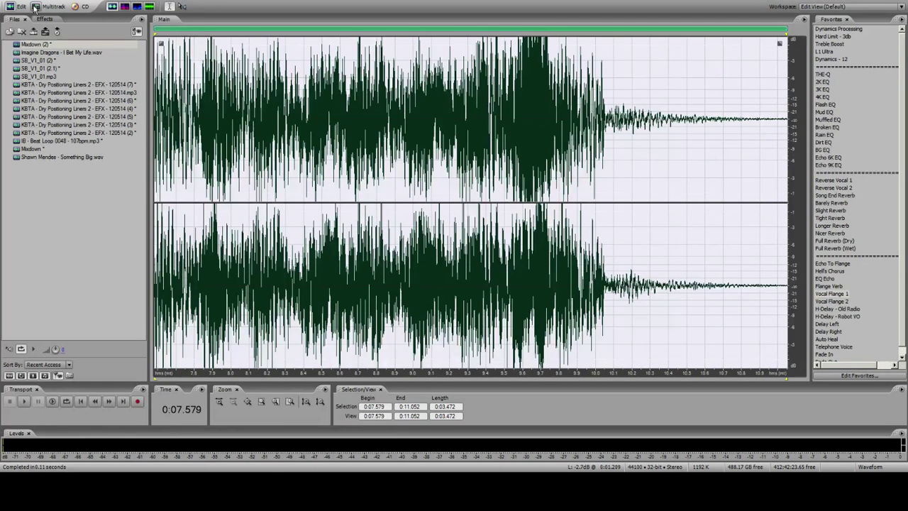
Step: Return to the multitrack session and play the mix from 0:06.661, within the Track 2 Imagine Dragons clip
click(34, 9)
click(450, 92)
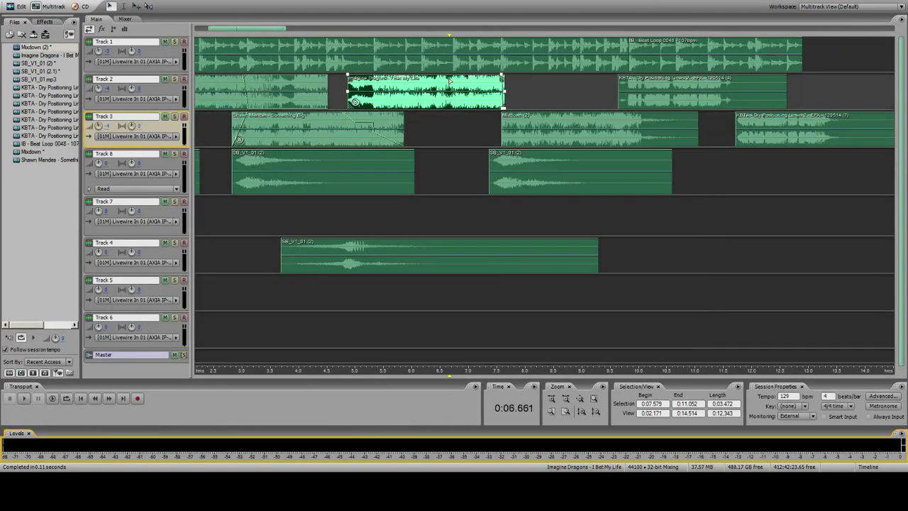
key(space)
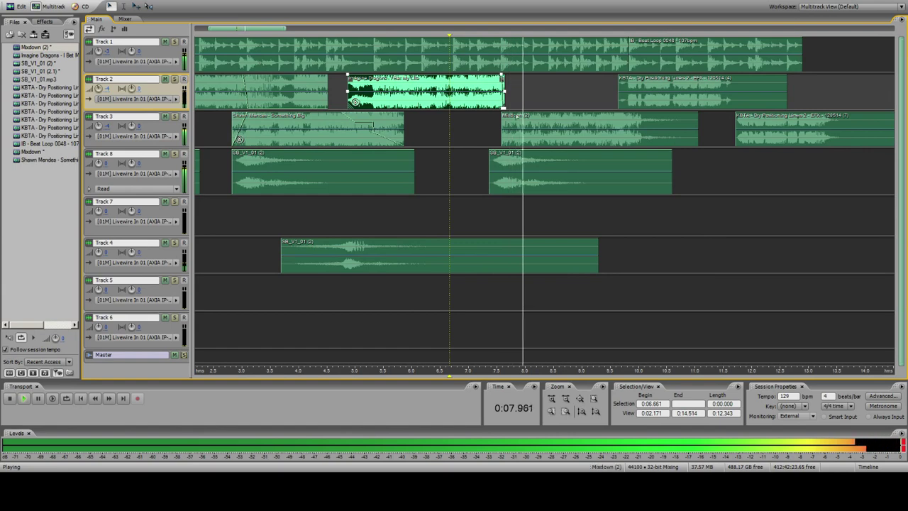
Step: Listen to the Mixdown (2) clip in its source file and undo the Vocal Flange 1 effect
double_click(518, 119)
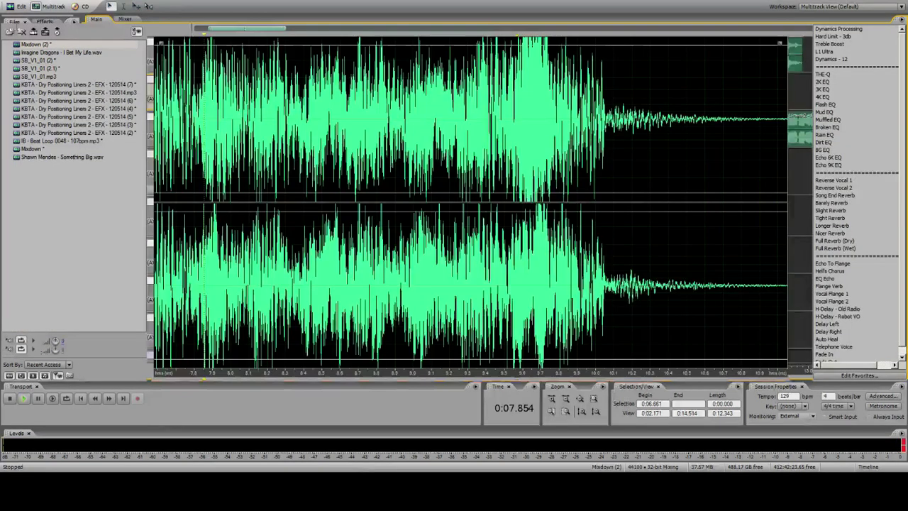
click(20, 1)
click(30, 4)
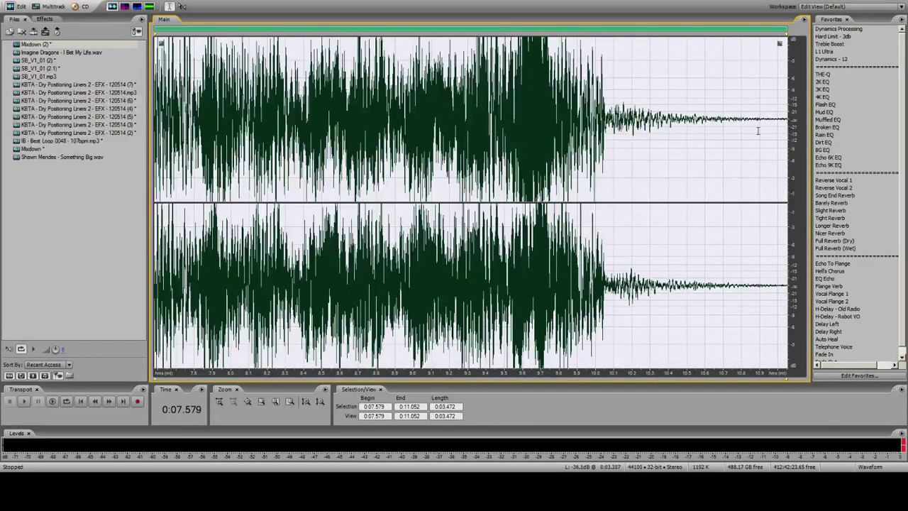
key(space)
key(space)
click(20, 0)
click(30, 4)
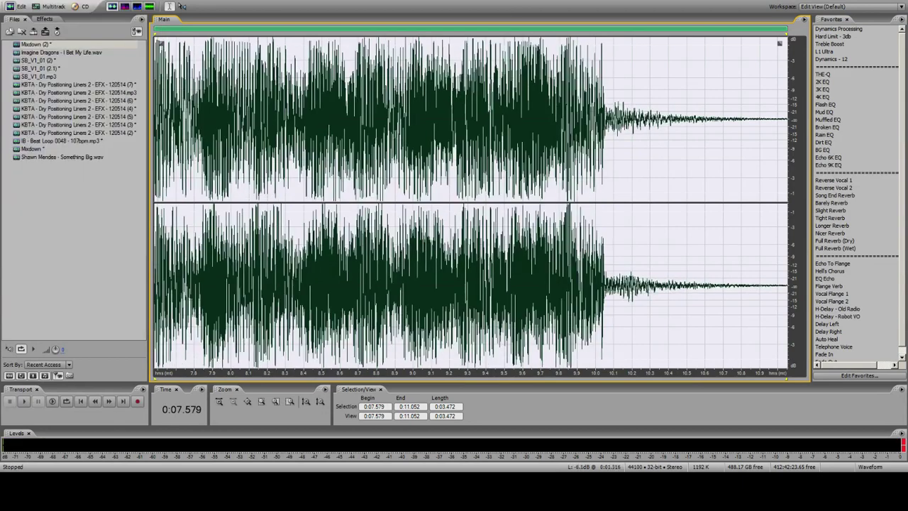
Step: Play the Mixdown (2) source file from 0:07.769 and return to the multitrack session
click(188, 104)
key(space)
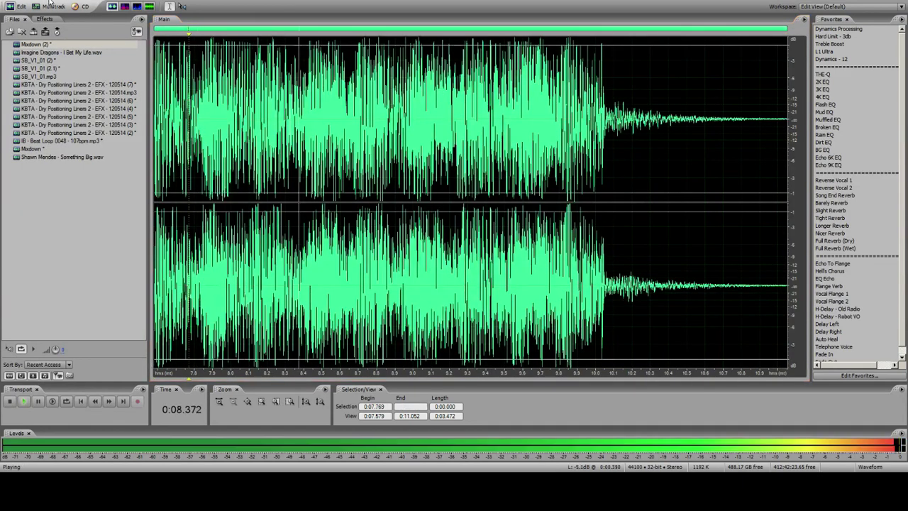
click(54, 7)
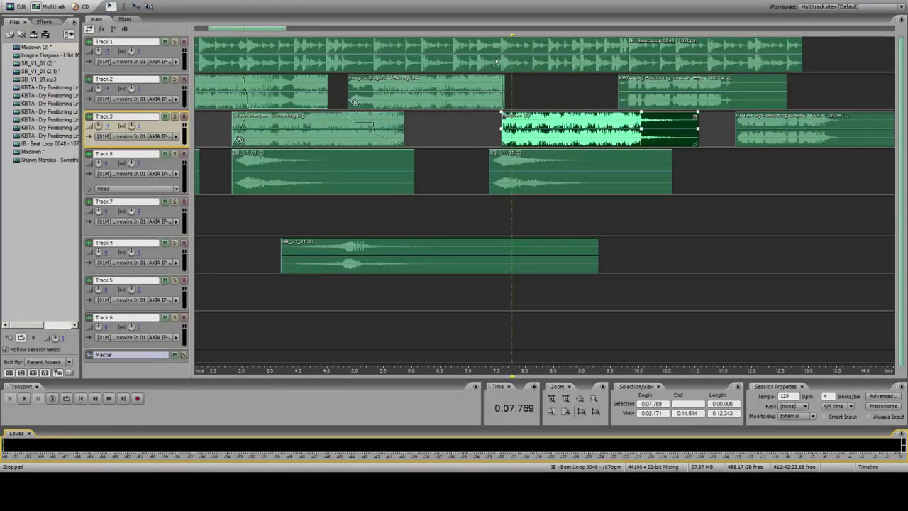
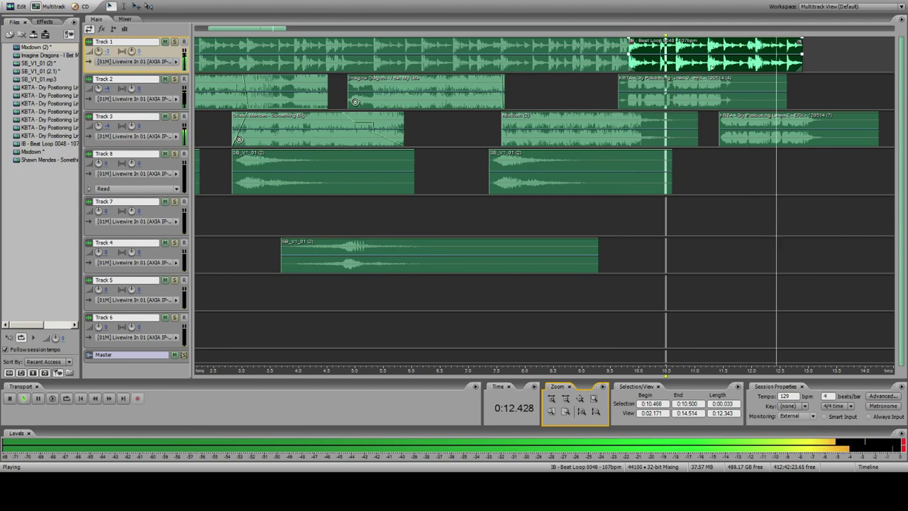
Step: Duplicate the Track 8 effect that starts near 0:07.4 and move the copy on the same track to about 0:12.3
key(space)
click(529, 172)
right_click(528, 172)
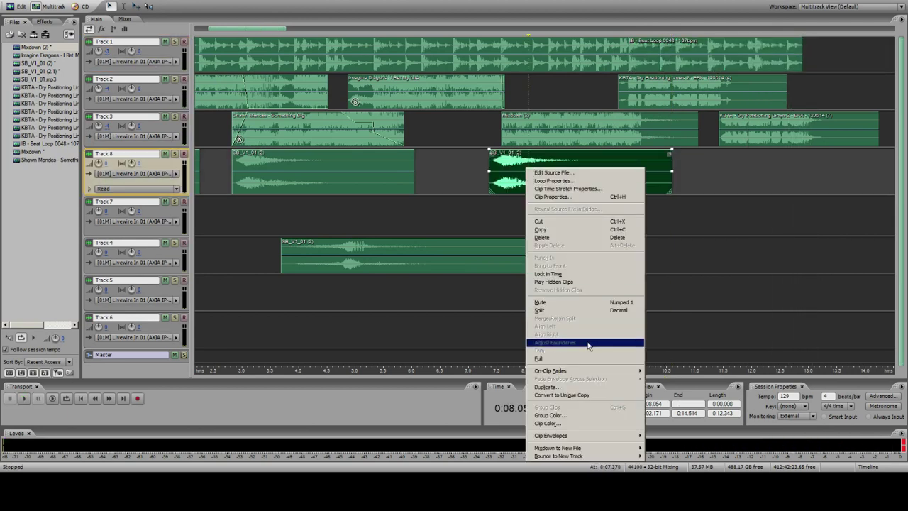
click(577, 378)
key(Return)
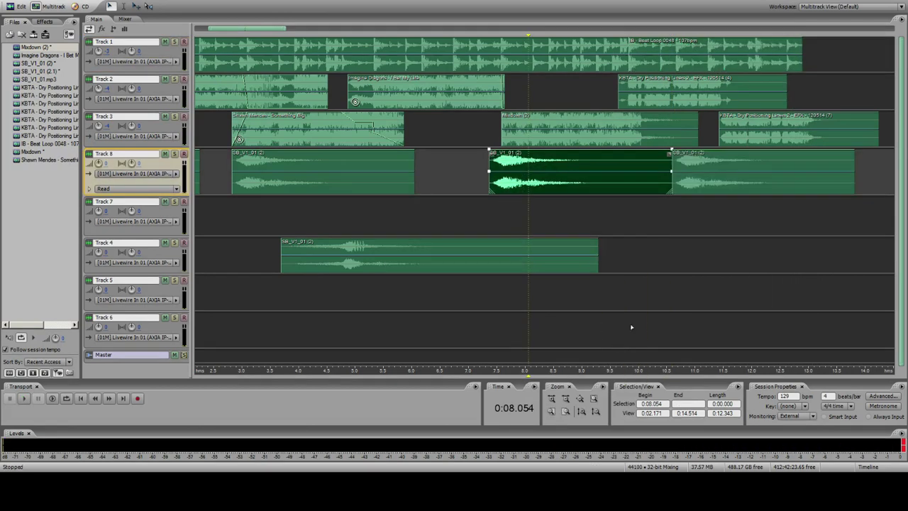
drag(750, 159, 853, 163)
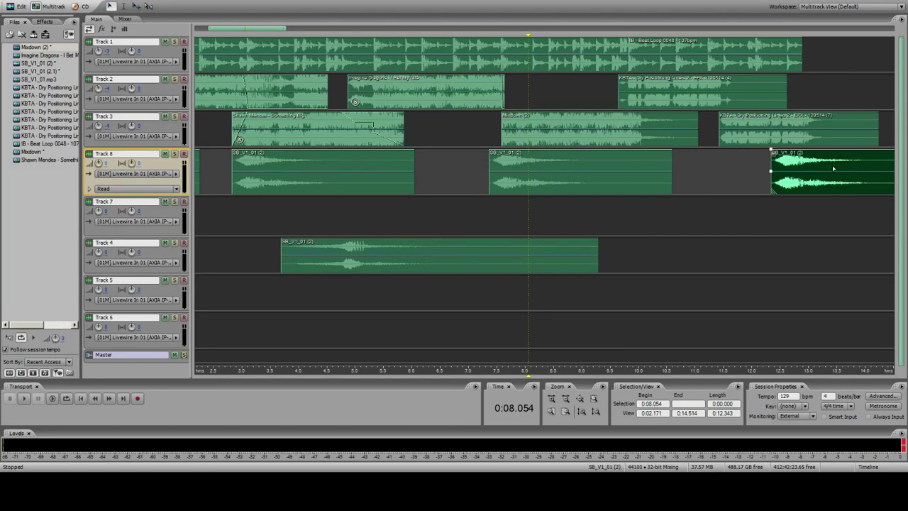
Step: Play the mix from 0:08.497 to hear the transition out of the Mixdown (2) clip
click(554, 54)
key(space)
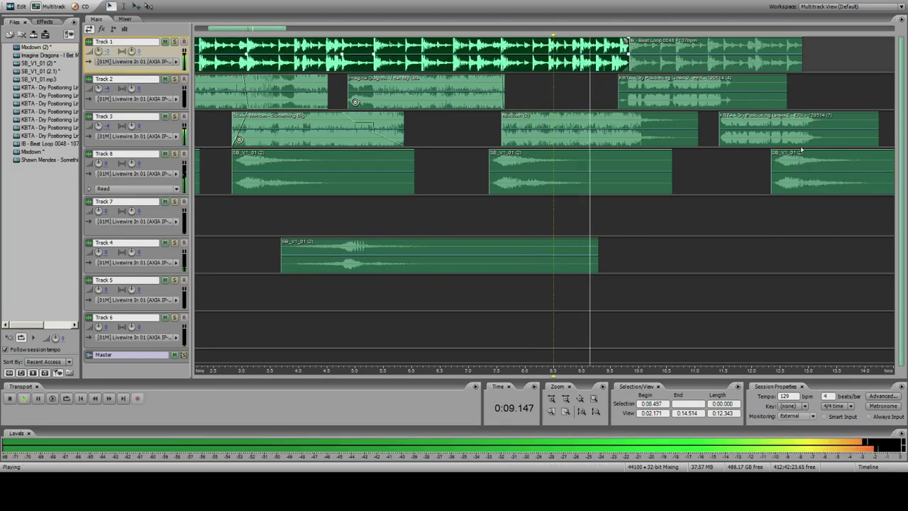
key(space)
Step: Delete the last beat loop clip on Track 1 and move the last Track 8 effect to Track 7 at about 0:09.5
click(654, 53)
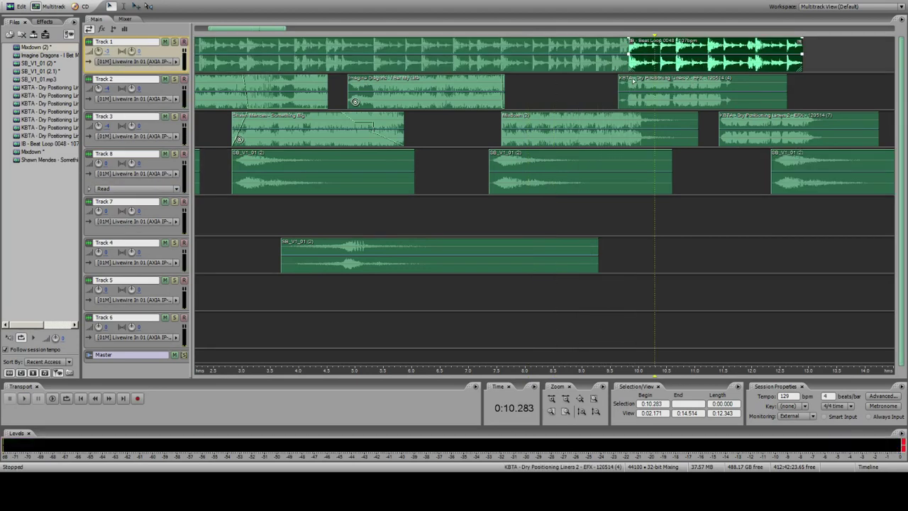
key(Delete)
click(535, 62)
drag(854, 186, 642, 225)
Step: Play the mix from 0:08.664 to check the effect on Track 7 against the end of the beat loop
click(618, 65)
click(375, 128)
click(560, 83)
key(space)
click(529, 92)
click(563, 61)
key(space)
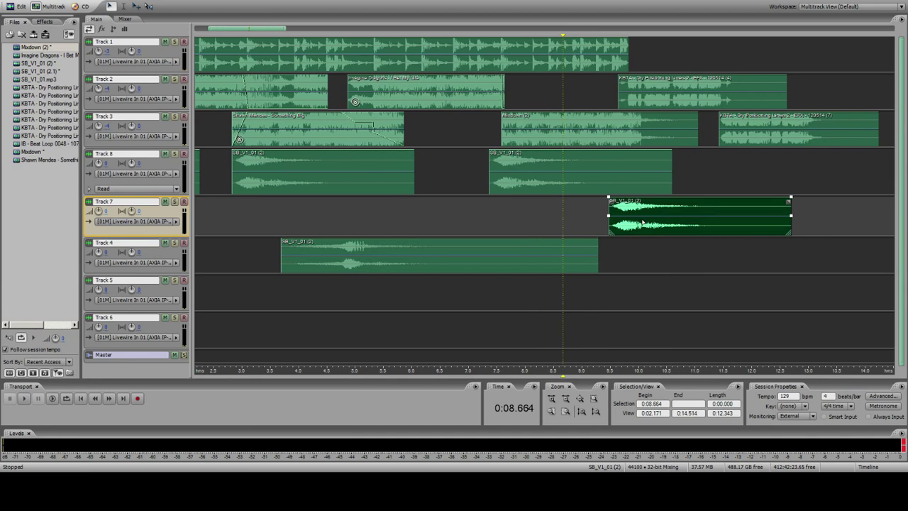
Step: Look over the whole session with the range from 0:00.000 to 0:11.313 selected
click(567, 399)
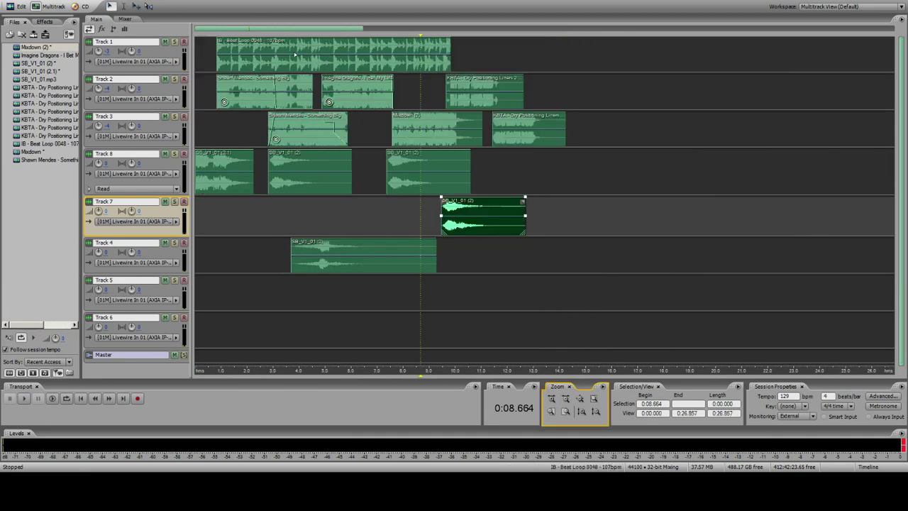
drag(196, 63, 490, 66)
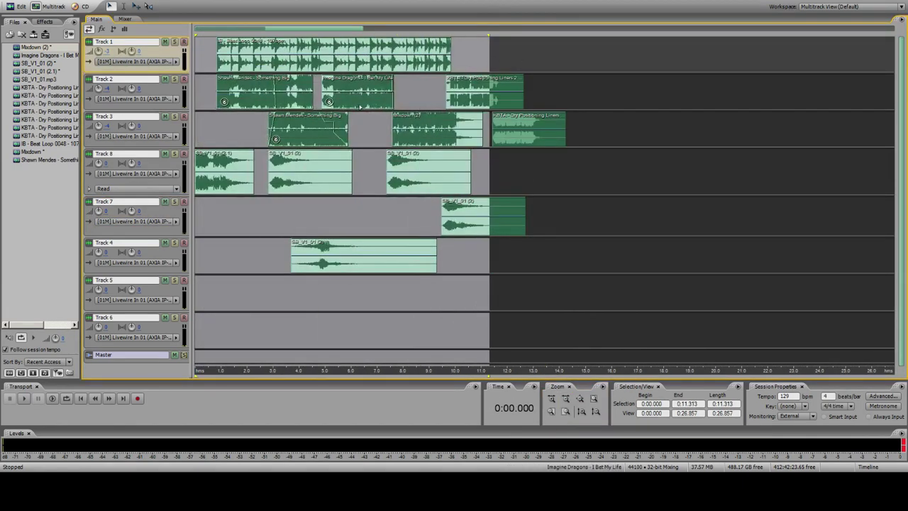
click(389, 201)
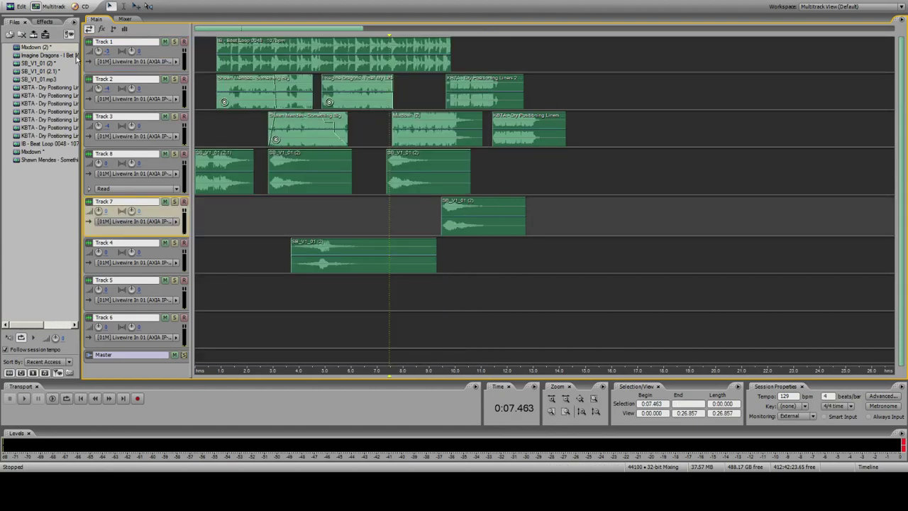
Step: Import SB_V1_09.mp3 from the sound effects folder and open it for waveform editing
drag(80, 70, 94, 69)
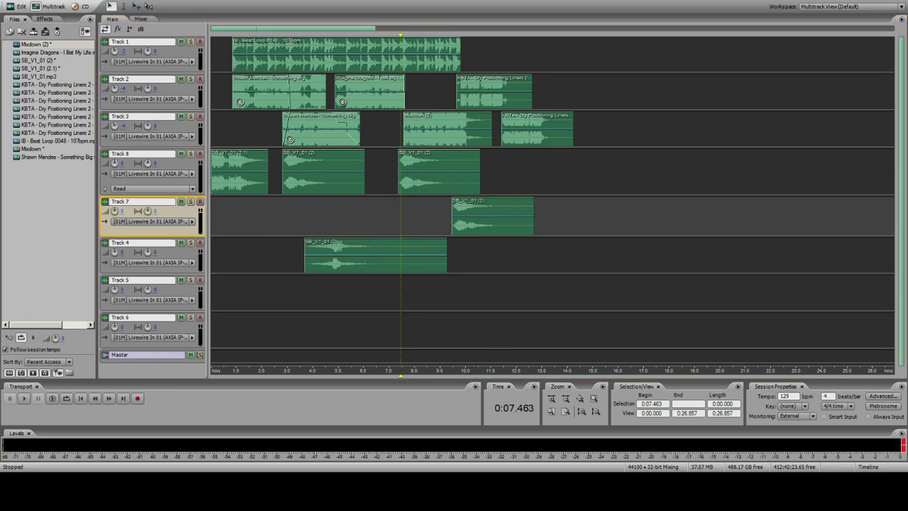
key(alt+Tab)
drag(294, 149, 71, 159)
double_click(28, 44)
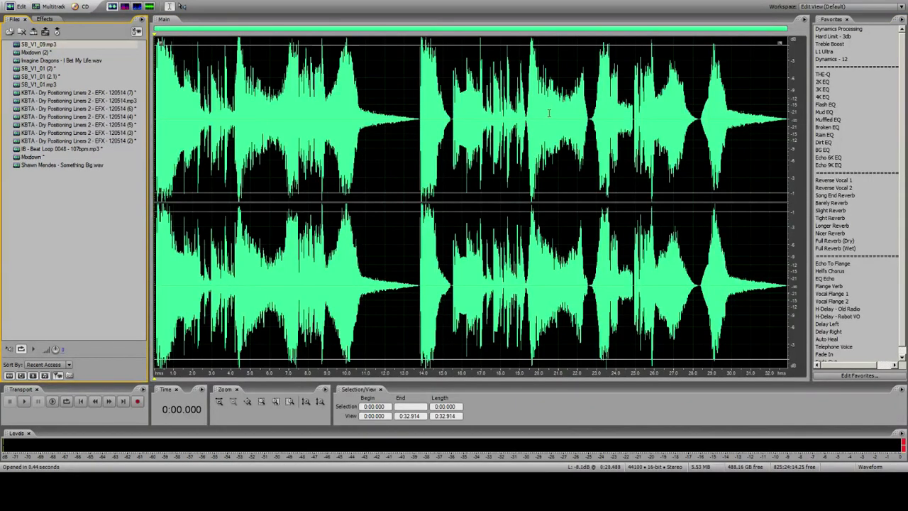
Step: Audition the effects in SB_V1_09.mp3 from 0:22.762, 0:19.615, 0:15.437 and 0:13.839
click(635, 112)
key(space)
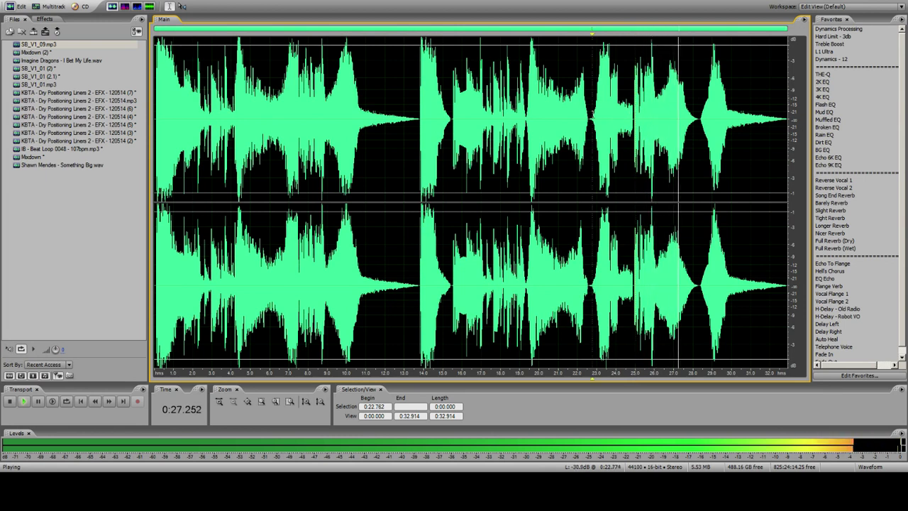
click(592, 113)
drag(592, 114, 633, 113)
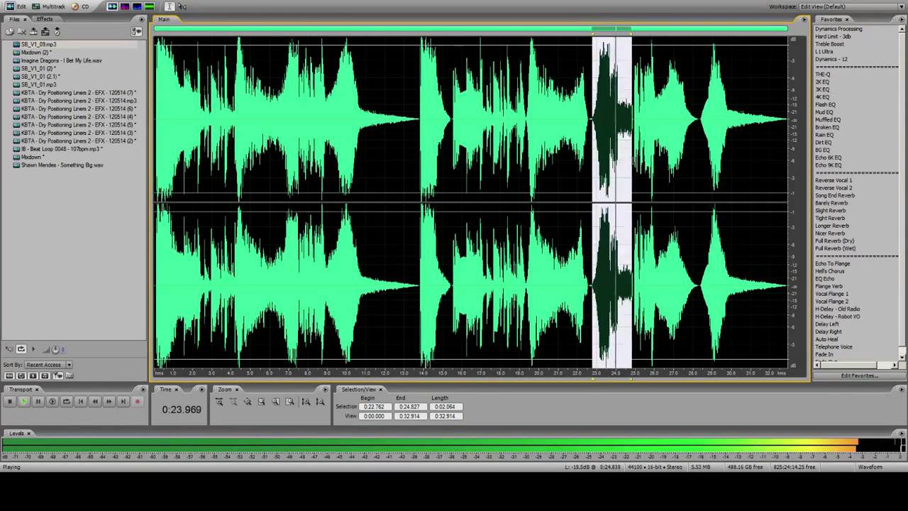
click(531, 111)
key(space)
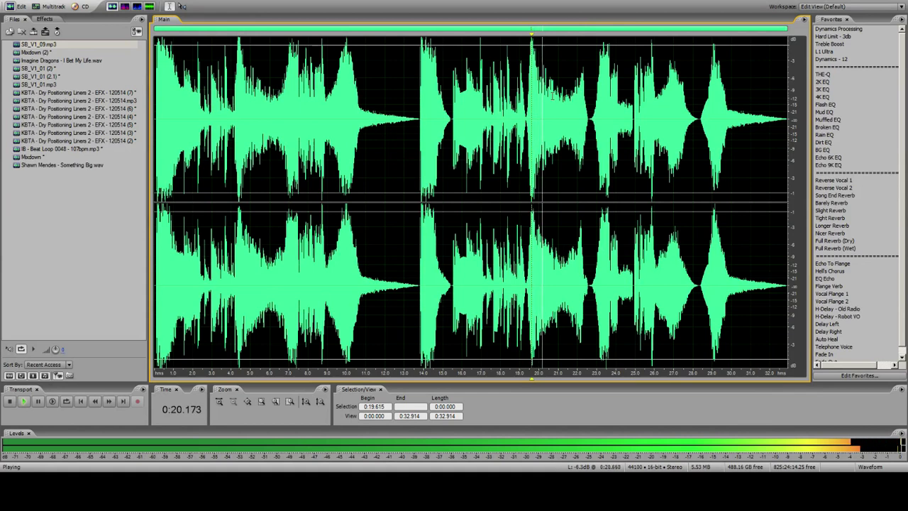
key(space)
key(space)
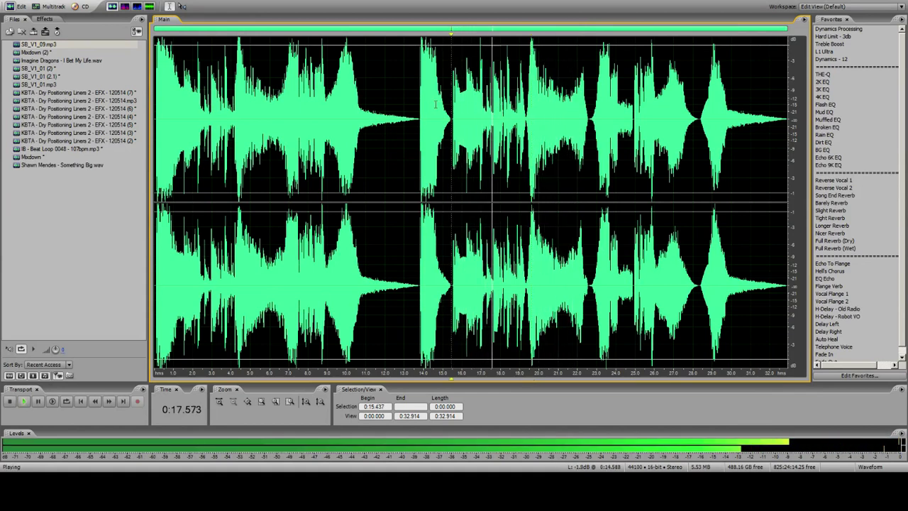
click(421, 114)
key(space)
key(space)
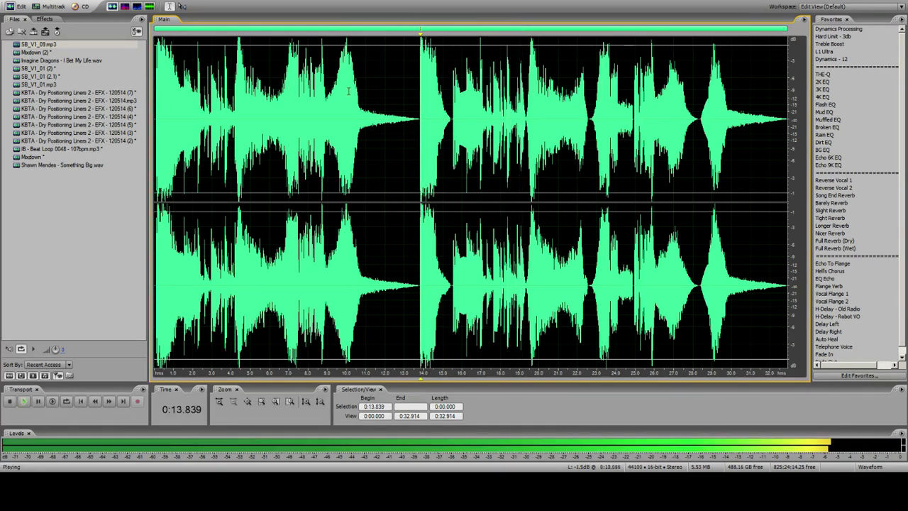
Step: Close SB_V1_09.mp3 to remove it from the file list
right_click(47, 45)
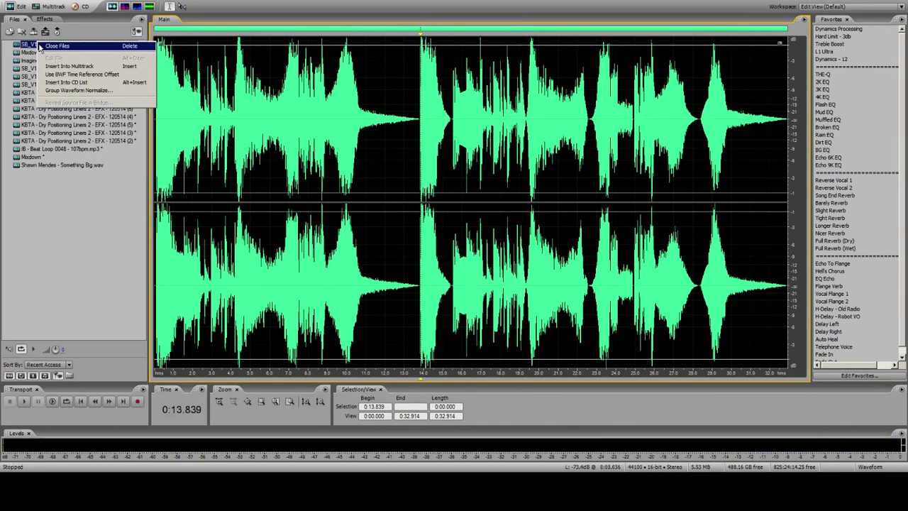
click(64, 47)
click(3, 1)
click(5, 3)
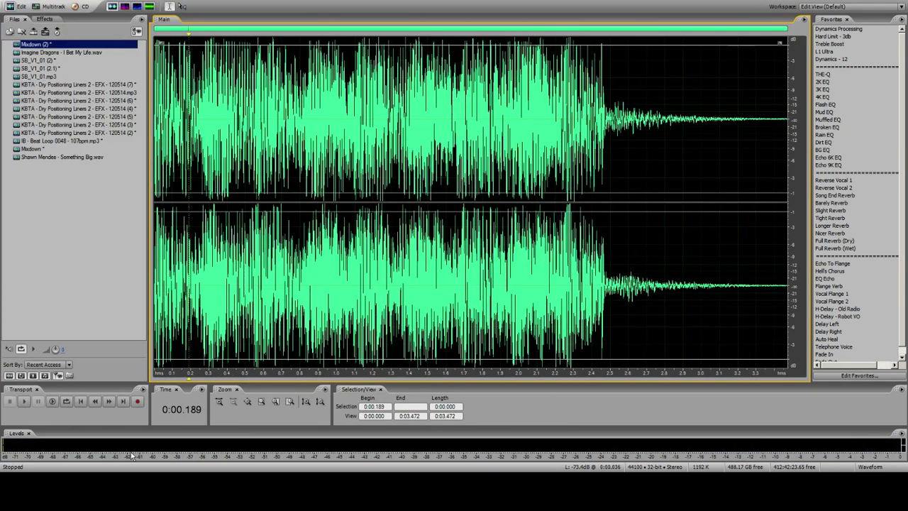
Step: Open SB_V1_13.mp3 from the sound effects folder for waveform editing
key(alt+Tab)
click(294, 191)
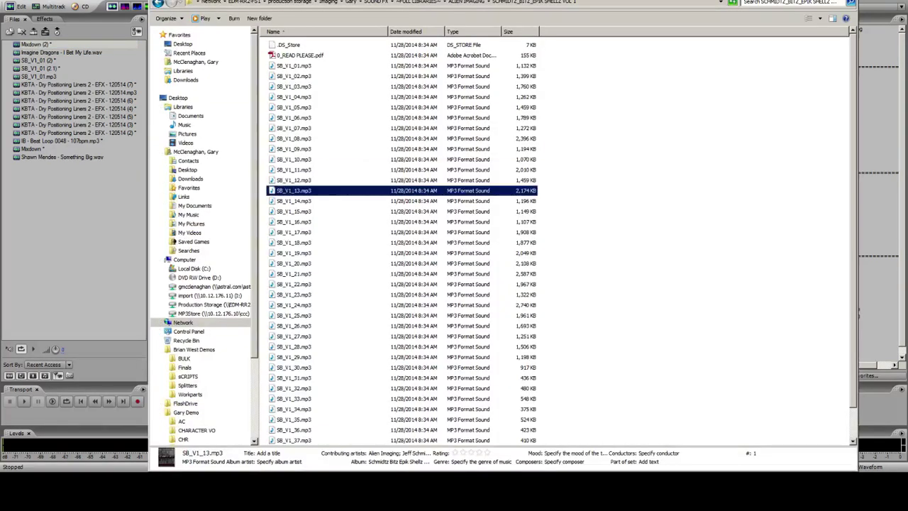
key(Return)
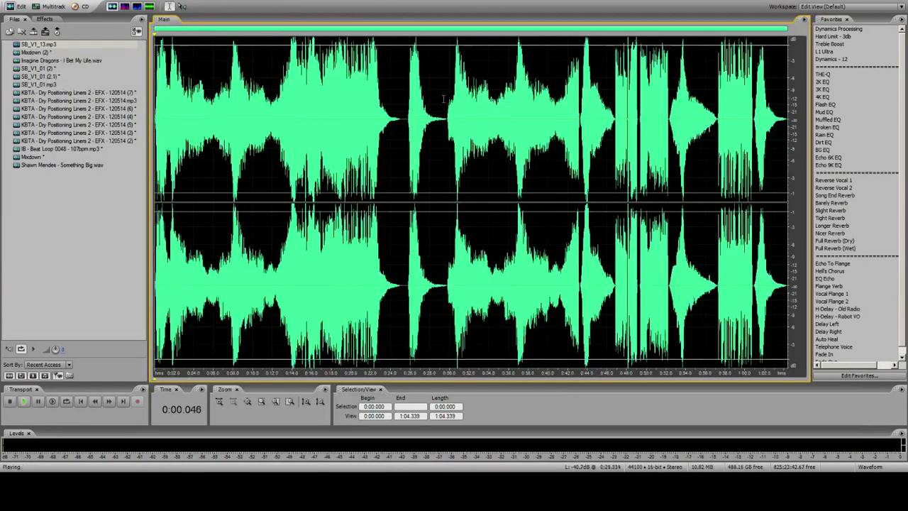
Step: Audition SB_V1_13.mp3 and copy the effect from 0:25.707 to 0:29.839 into a new file
key(space)
click(408, 106)
key(space)
key(space)
drag(408, 120, 449, 148)
key(space)
click(22, 6)
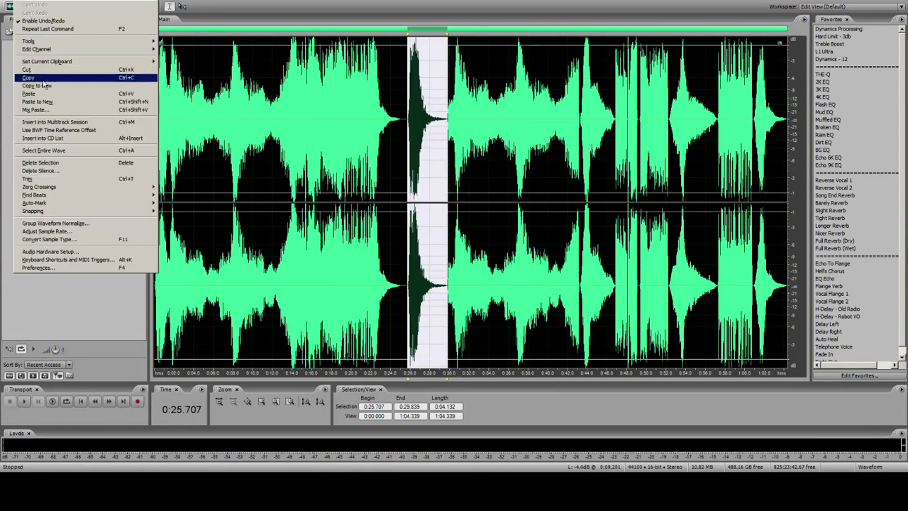
click(43, 85)
drag(473, 51, 462, 52)
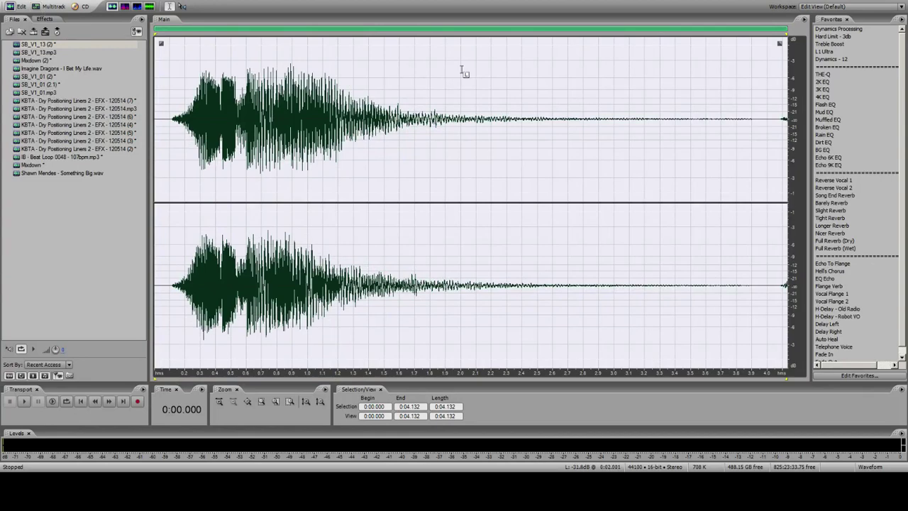
Step: Add the SB_V1_13 (2) clip to Track 4 in multitrack and move Track 7's SB_V1_01 (2) clip onto Track 8 after the last liner
click(44, 6)
drag(34, 45, 471, 265)
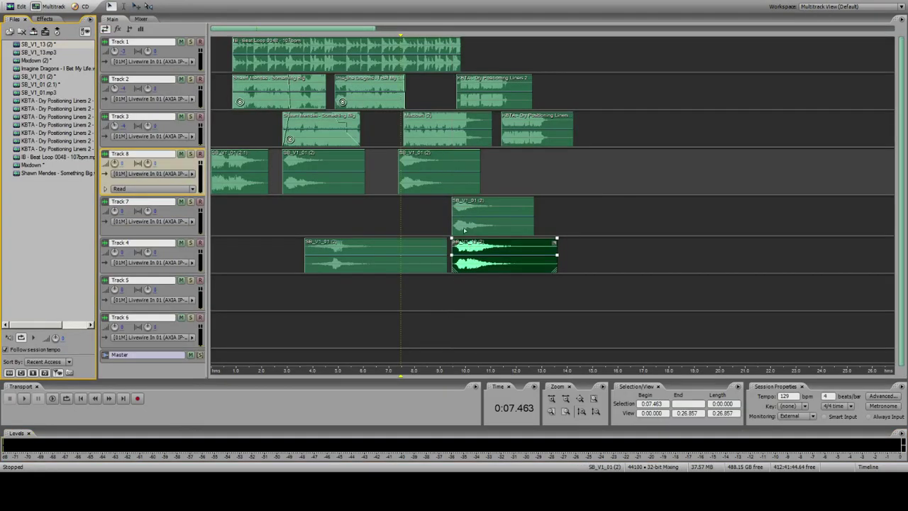
click(457, 223)
drag(459, 223, 581, 181)
Step: Move the SB_V1_13 (2) clip from Track 4 to Track 7 and nudge it earlier against the end of the beat loop
click(441, 143)
drag(461, 246, 460, 233)
click(431, 66)
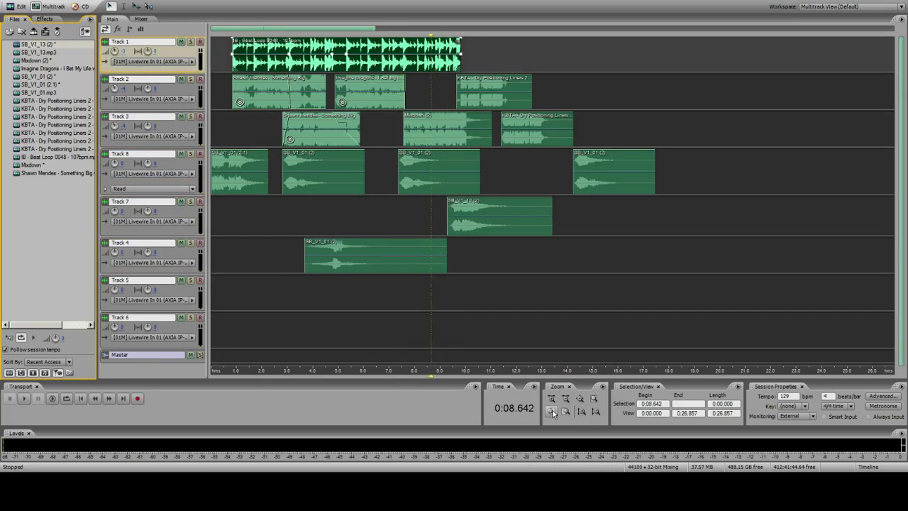
double_click(552, 411)
drag(738, 215, 707, 214)
Step: Audition the transition at the end of the beat loop from several points, including 0:11.470 and 0:09.676
click(629, 76)
key(space)
click(638, 57)
key(space)
key(space)
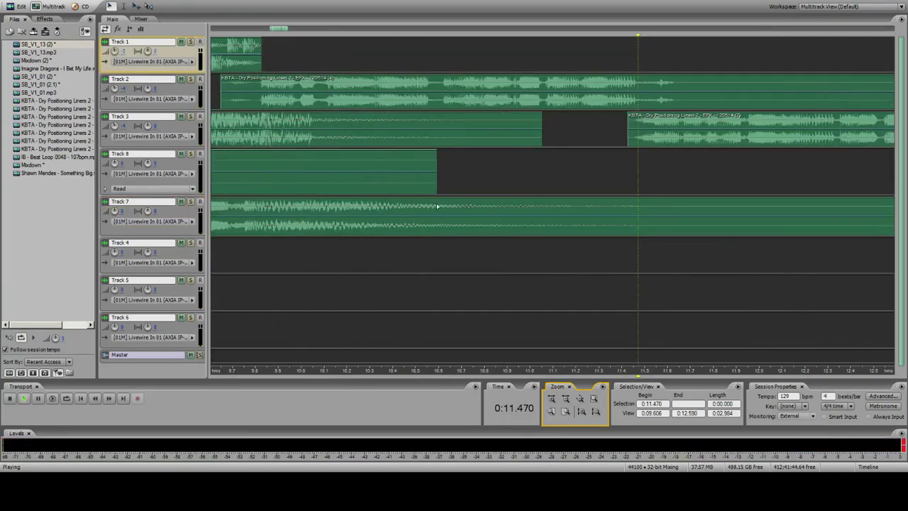
click(436, 206)
click(226, 51)
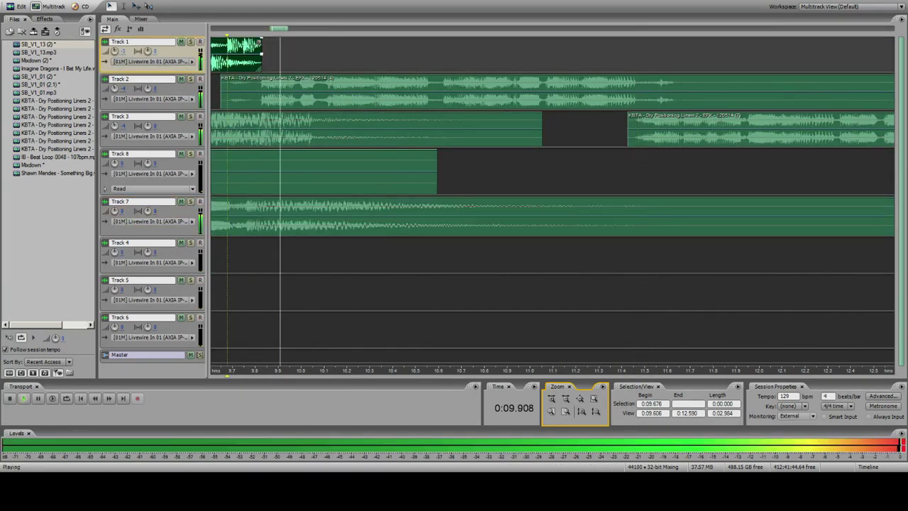
click(565, 399)
click(409, 135)
key(space)
key(space)
Step: Nudge the SB_V1_13 (2) clip slightly later on Track 7 and play the transition back
mouse_move(432, 201)
mouse_down()
mouse_move(453, 207)
mouse_move(445, 212)
mouse_up()
click(377, 142)
click(393, 98)
key(space)
key(space)
Step: Replay the run-up to the SB_V1_13 (2) clip from several earlier points, including 0:08.920, to judge its timing
right_click(453, 207)
click(430, 63)
key(space)
key(space)
click(407, 74)
click(387, 64)
key(space)
key(space)
click(565, 412)
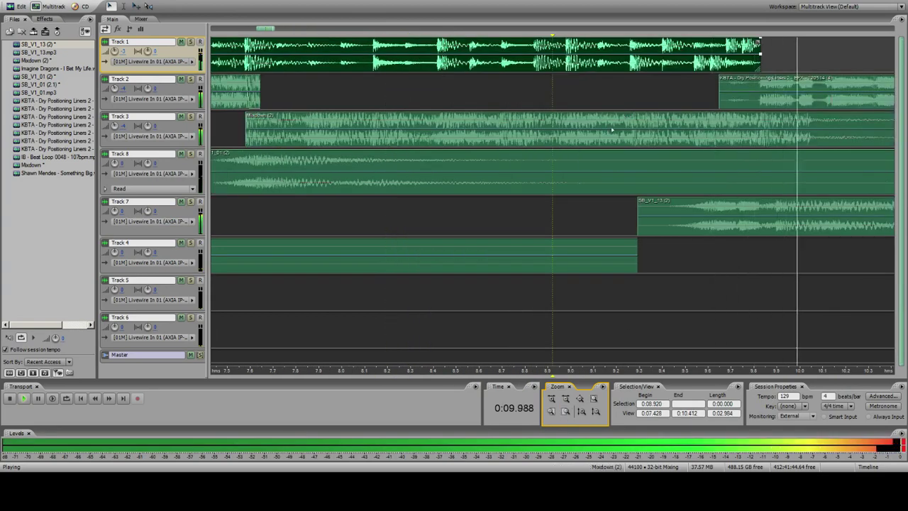
Step: Nudge the SB_V1_13 (2) clip slightly earlier on Track 7 so its swell leads into the end of the beat loop
click(702, 137)
click(670, 204)
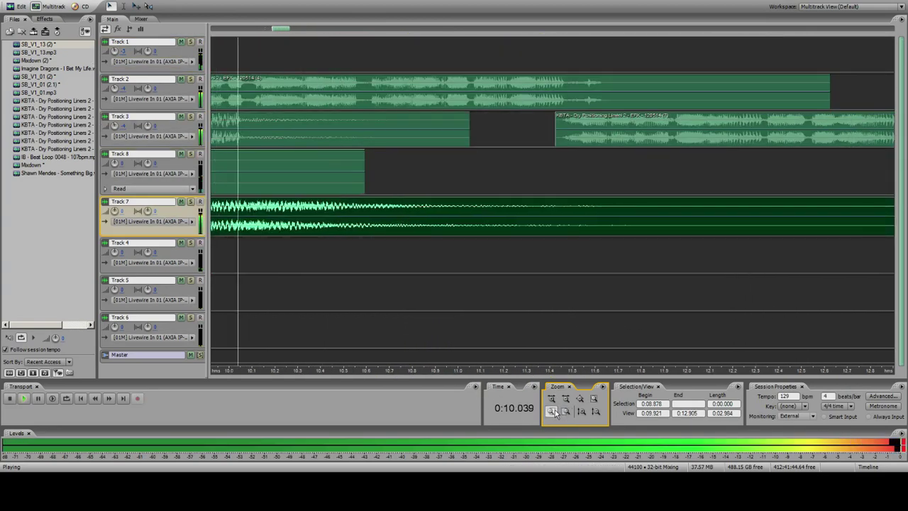
key(space)
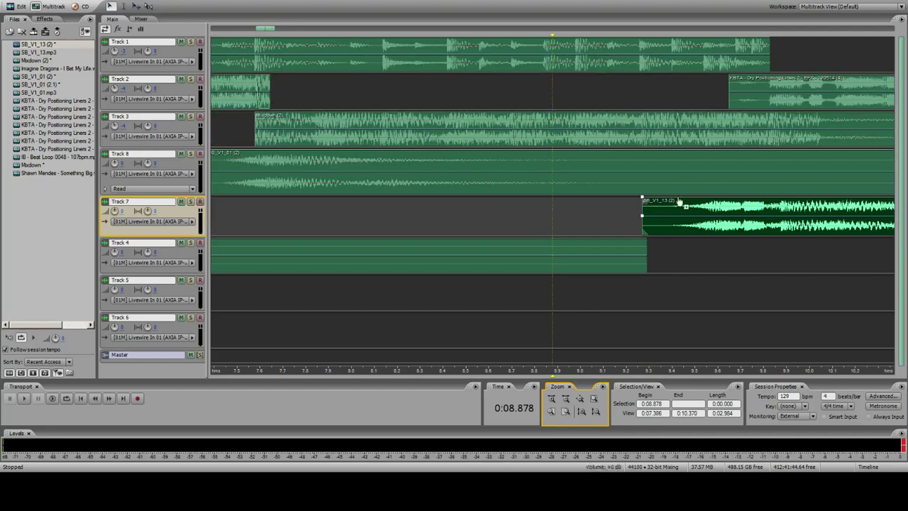
click(704, 60)
drag(728, 207, 720, 207)
click(734, 47)
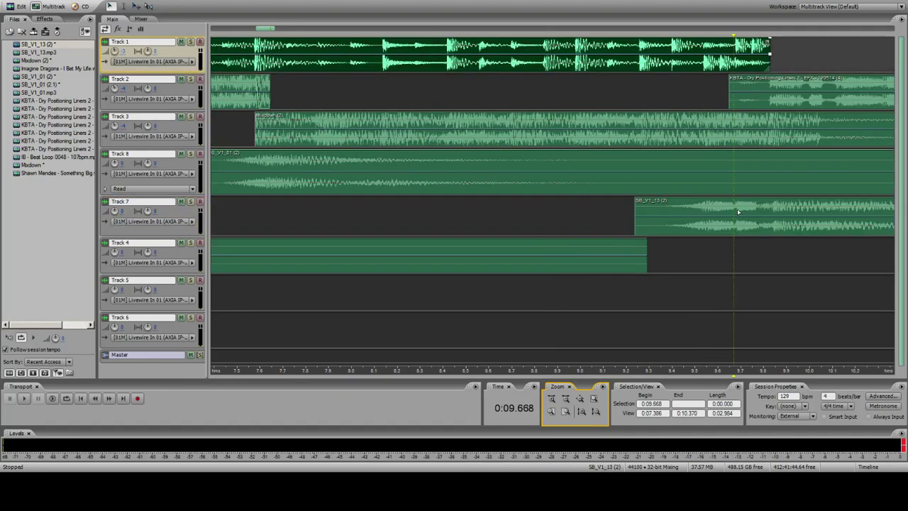
click(738, 211)
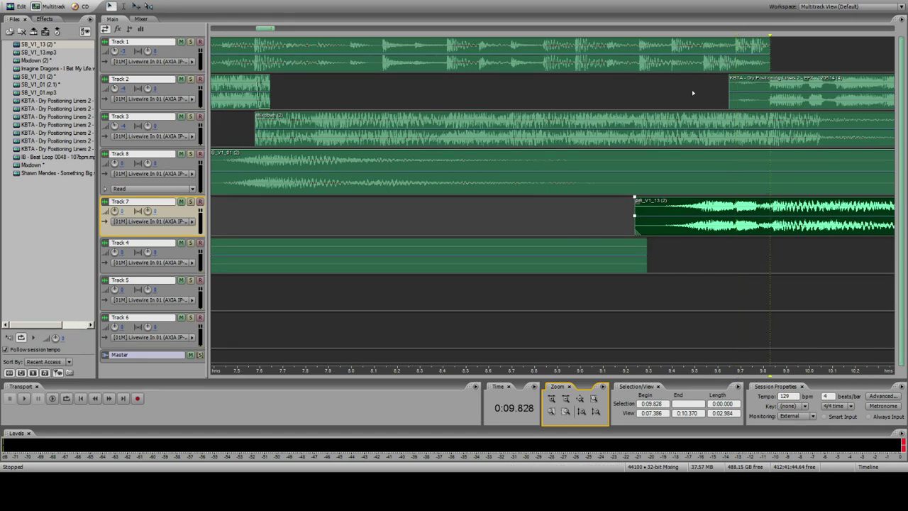
Step: Split the SB_V1_13 (2) clip at 0:09.828, where the beat loop ends, and move the second part down to Track 4
click(721, 123)
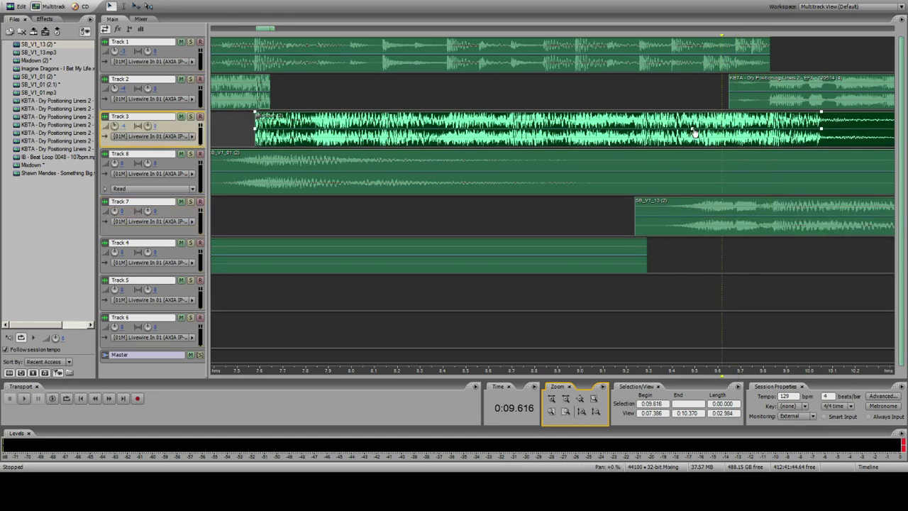
click(702, 49)
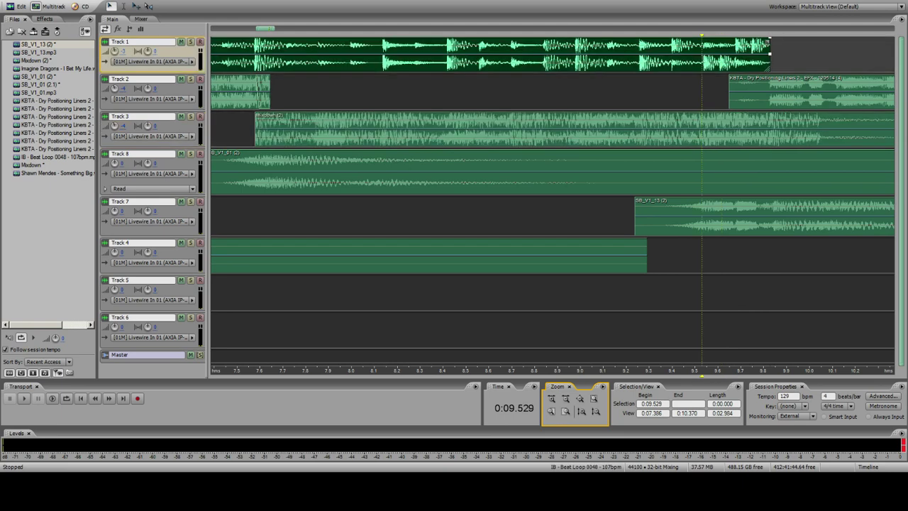
click(736, 206)
click(751, 49)
click(772, 51)
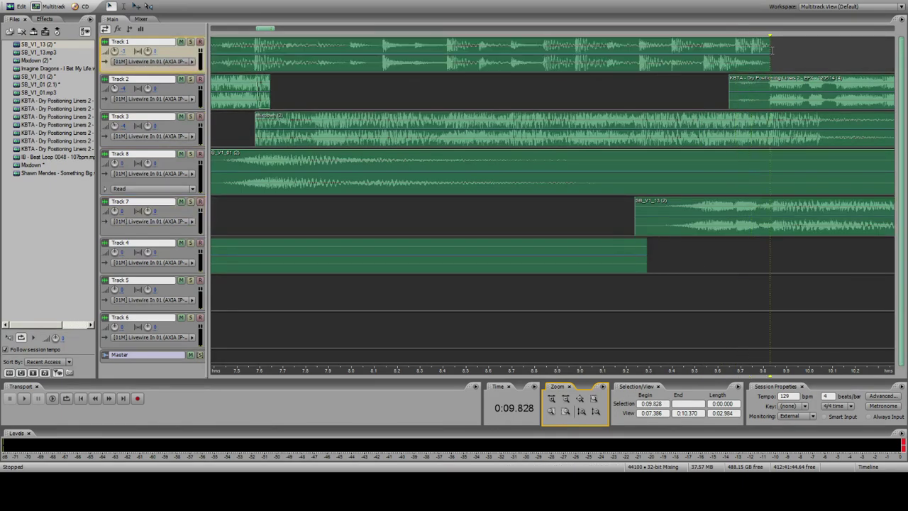
click(773, 207)
drag(782, 202, 779, 245)
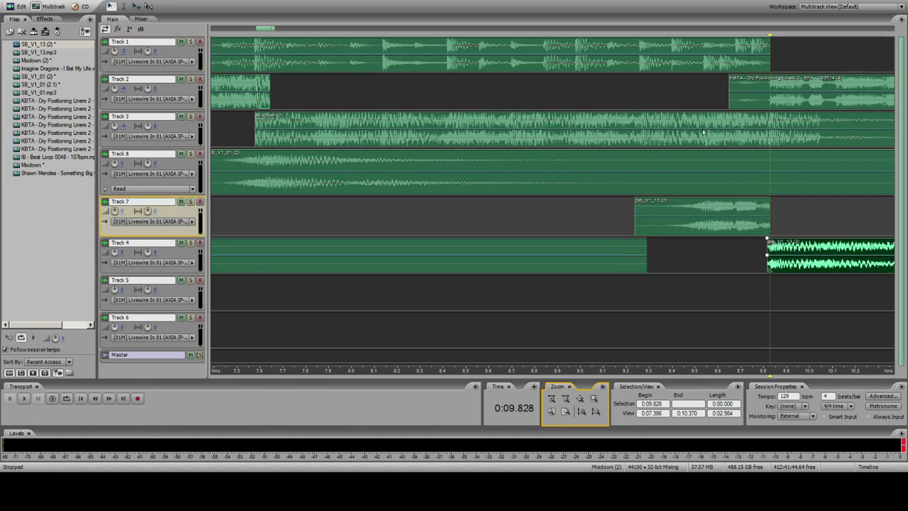
Step: Play the liner section of the mix from 0:08.769 and 0:10.593
click(528, 94)
click(572, 400)
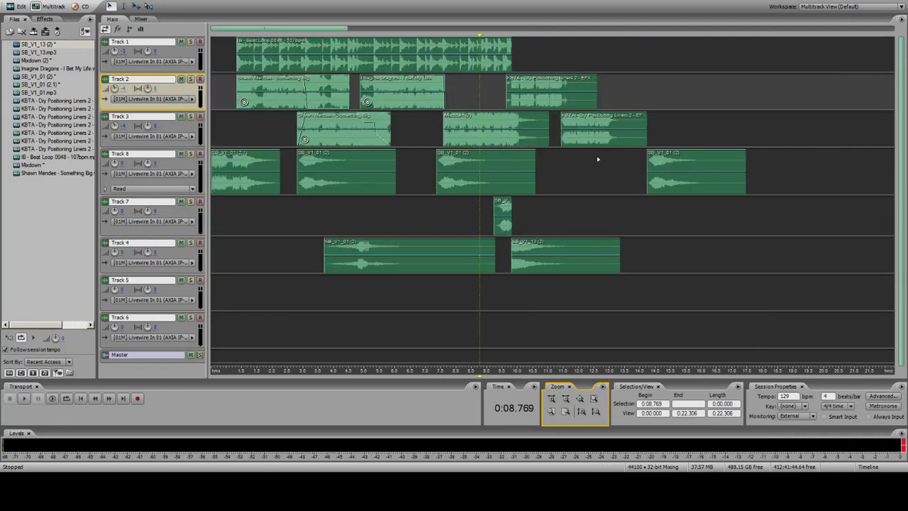
key(space)
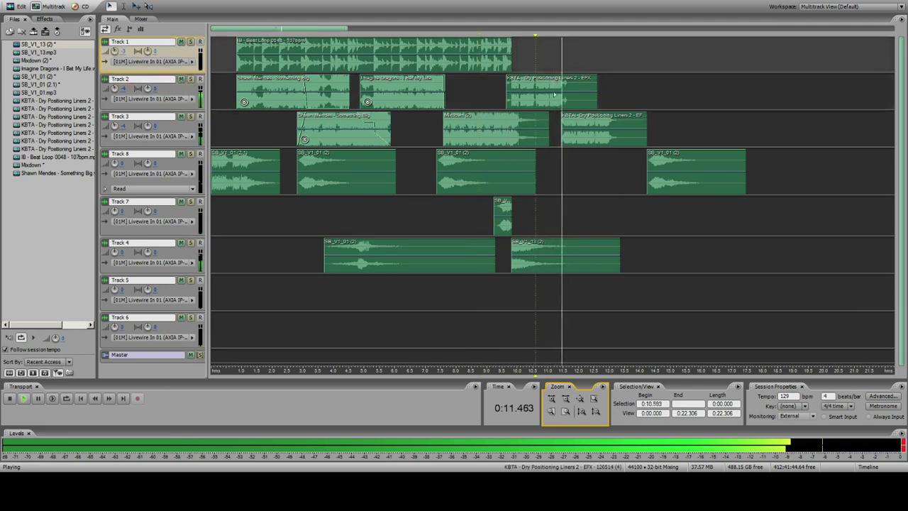
click(554, 83)
key(space)
Step: Duplicate the beat loop clip on Track 1 once, with no gap between the copies
click(22, 3)
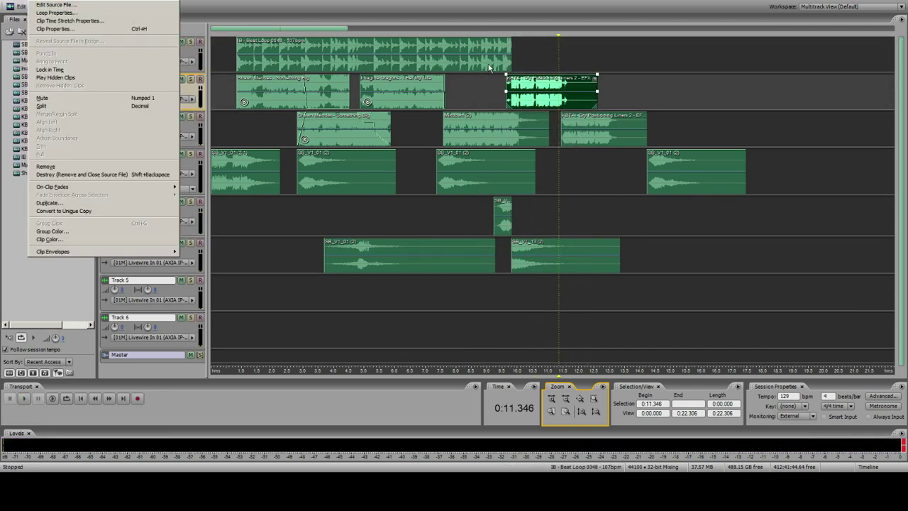
right_click(499, 44)
click(518, 265)
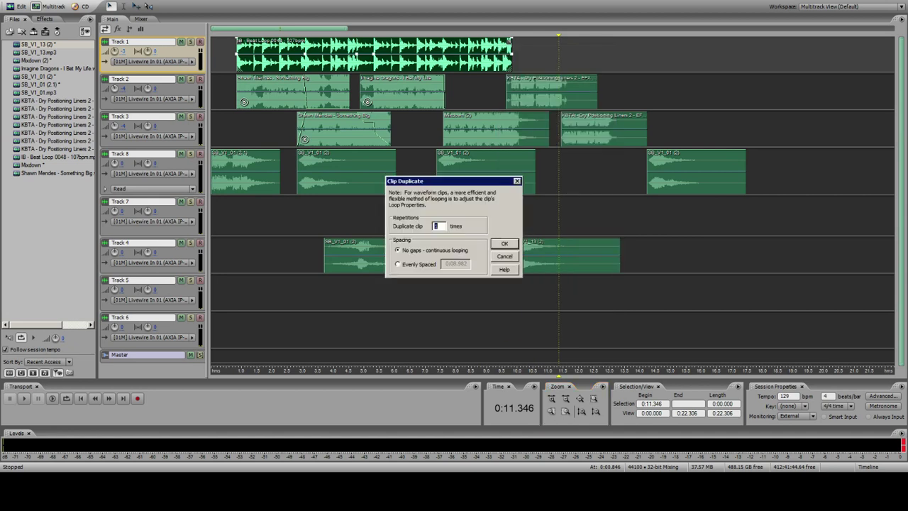
key(Return)
Step: Play the mix from 0:08.675 through the start of the duplicated beat loop
click(478, 99)
key(space)
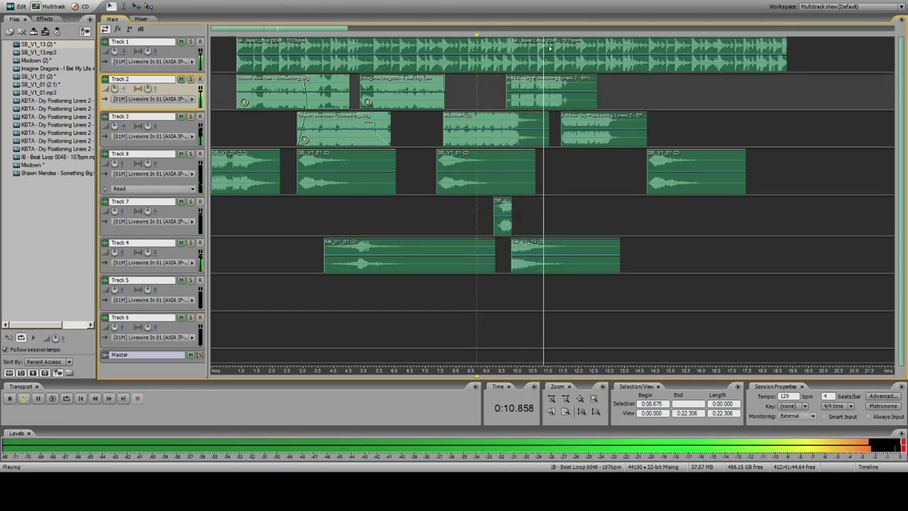
click(568, 68)
key(space)
Step: Audition the duplicated beat loop from 0:10.183 in the waveform view and return to the multitrack session
double_click(553, 53)
key(space)
key(space)
click(179, 92)
key(space)
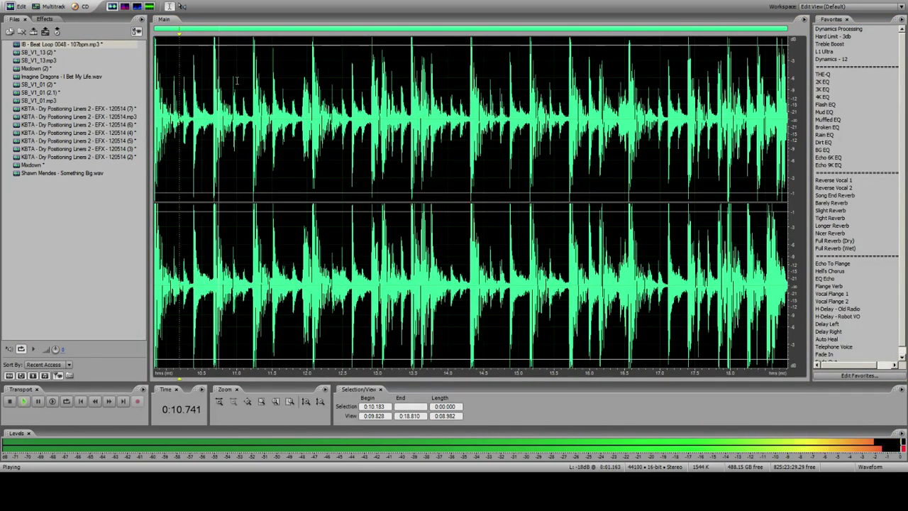
key(space)
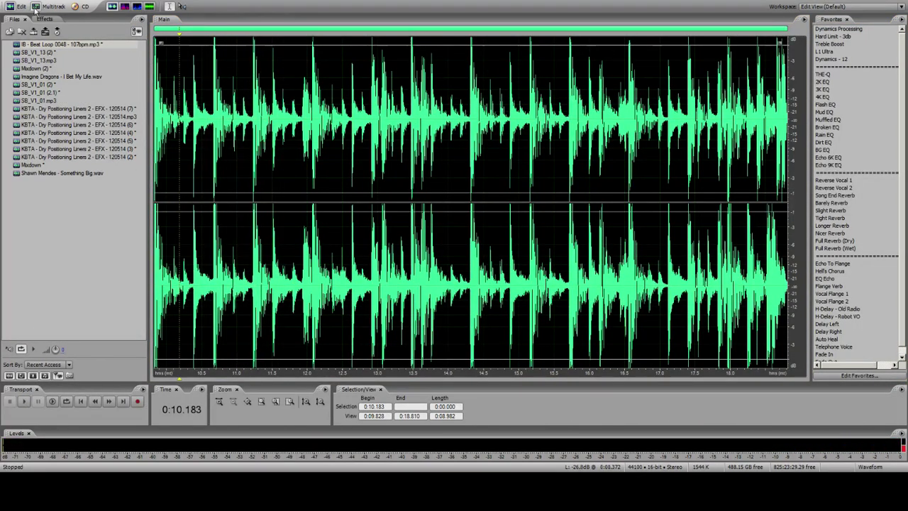
click(36, 8)
Step: Play from 0:10.404 to find the cut point, split the duplicated beat loop at about 0:11.7 and delete the remainder
key(space)
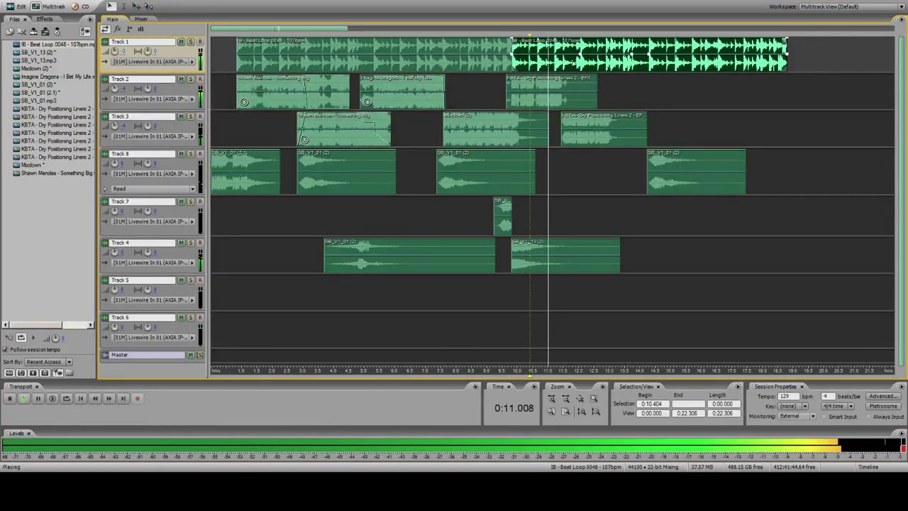
key(space)
key(space)
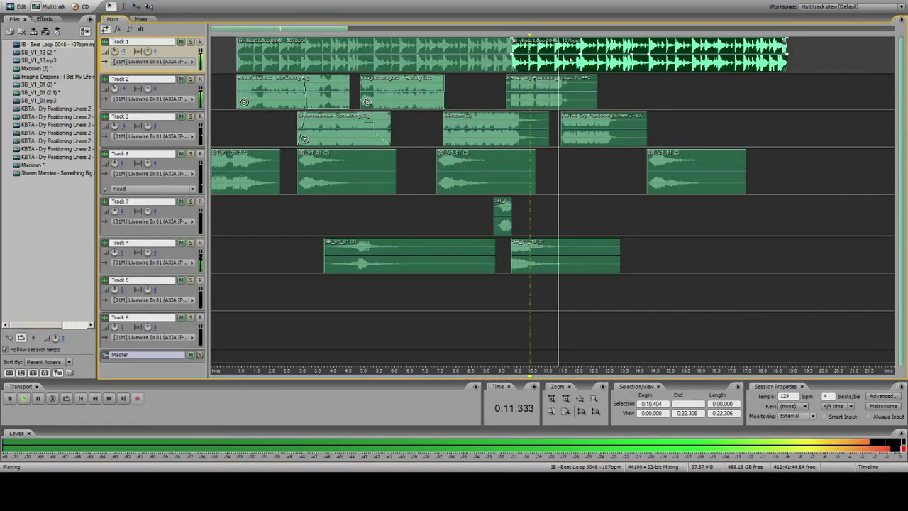
key(space)
key(ctrl+k)
click(575, 64)
key(Delete)
Step: Move the last SB_V1_01 (2) clip on Track 8 to about 0:11.2, just before the second liner, and play the result
click(516, 64)
key(space)
drag(669, 174, 576, 166)
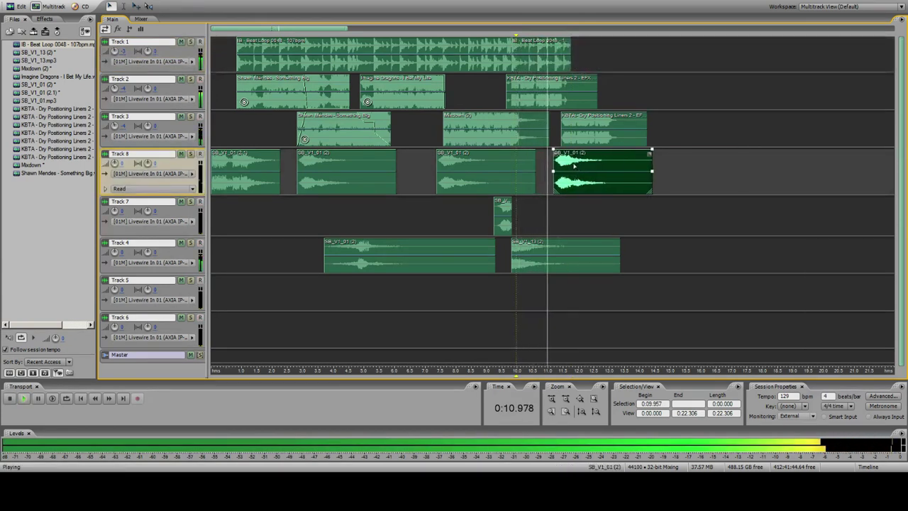
click(529, 61)
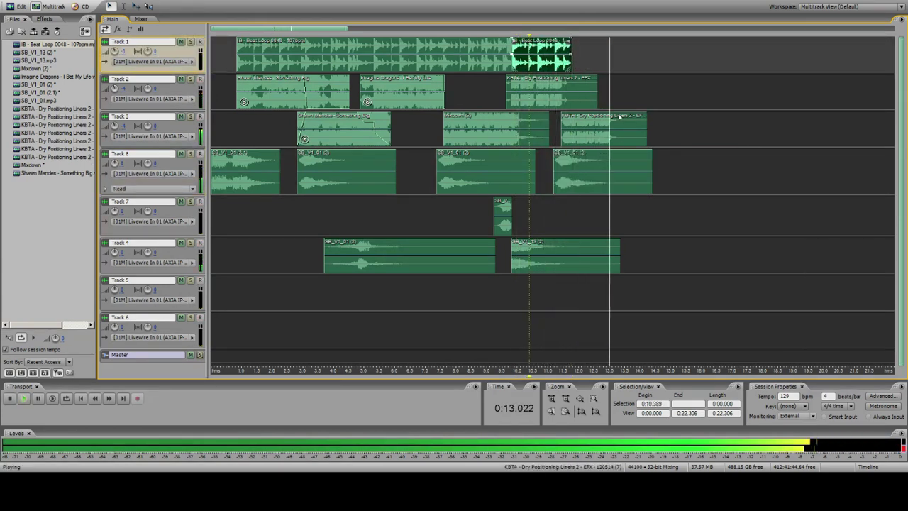
key(space)
Step: Open WHITE NOISE RISER.mp3 from the RAMPS HITS AND DRONES folder in the waveform view
click(211, 63)
click(571, 53)
click(589, 53)
click(11, 8)
click(9, 0)
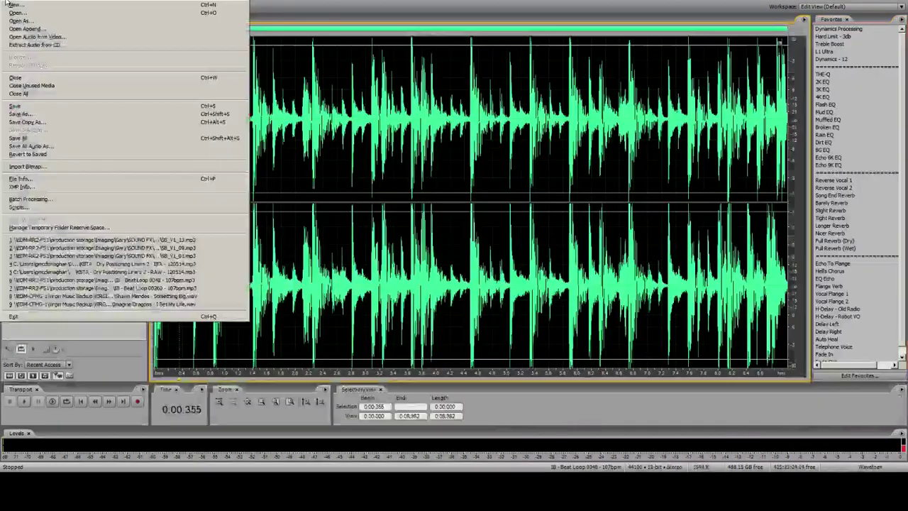
click(16, 12)
click(816, 2)
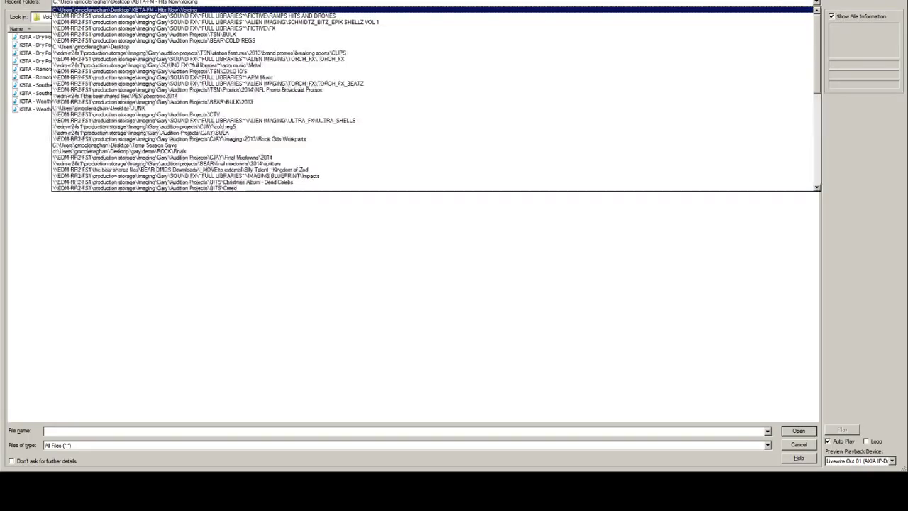
key(Return)
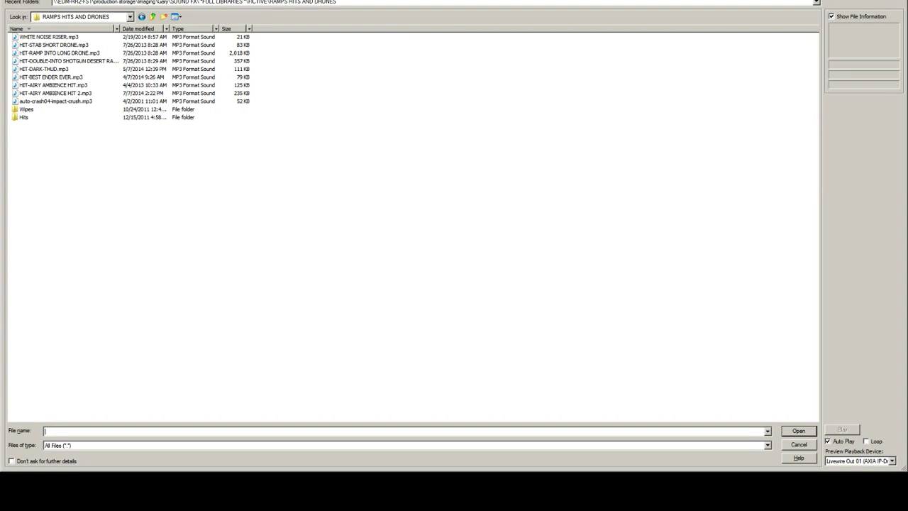
double_click(94, 38)
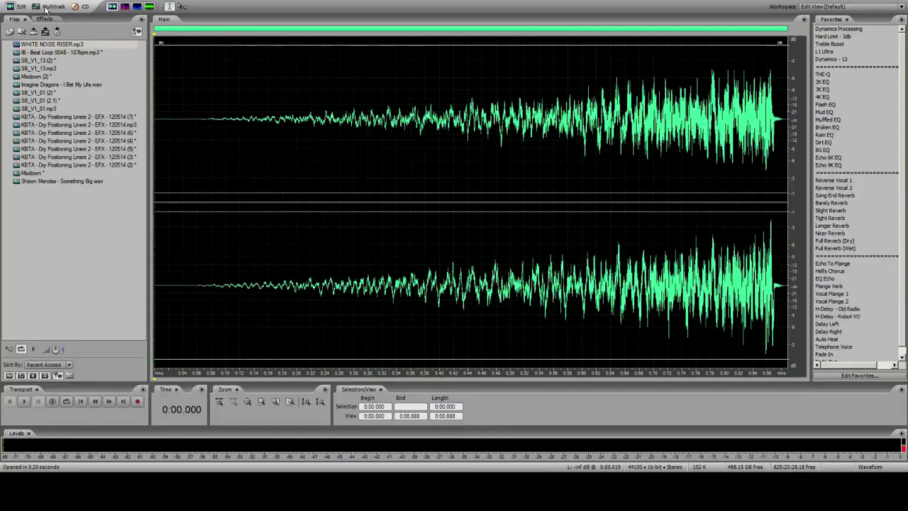
Step: Place the WHITE NOISE RISER clip on Track 1 of the multitrack session so that it ends at 0:13.021
click(46, 7)
drag(50, 44, 609, 66)
click(610, 81)
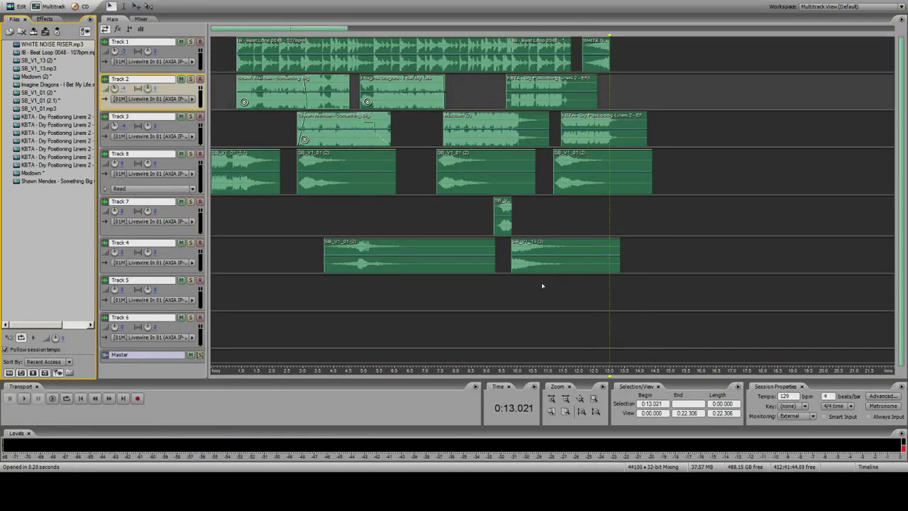
Step: Examine the gap between the trimmed beat loop and the riser on Track 1, followed by the layout of the entire session
click(555, 411)
click(499, 58)
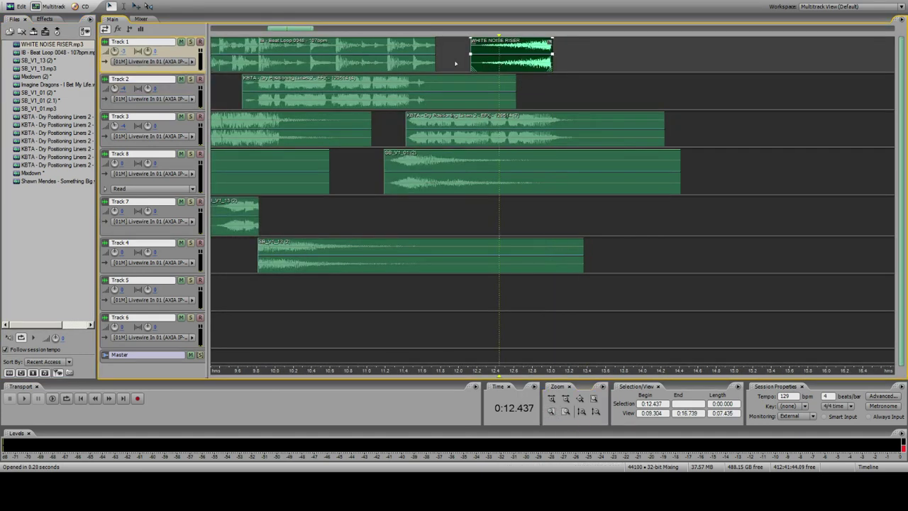
click(432, 58)
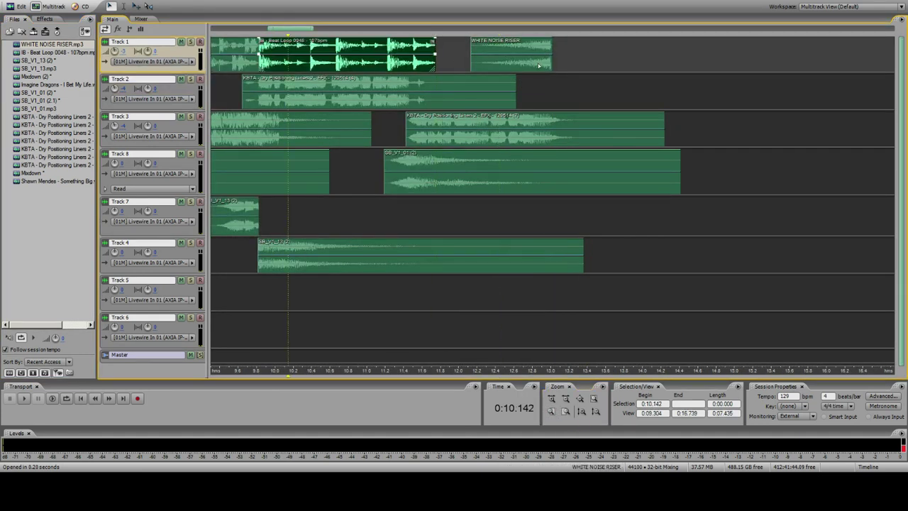
click(566, 399)
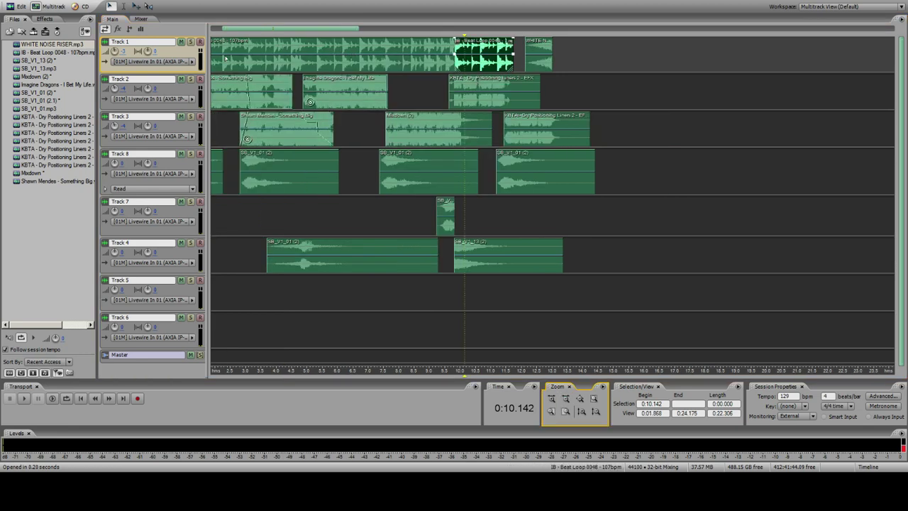
click(581, 399)
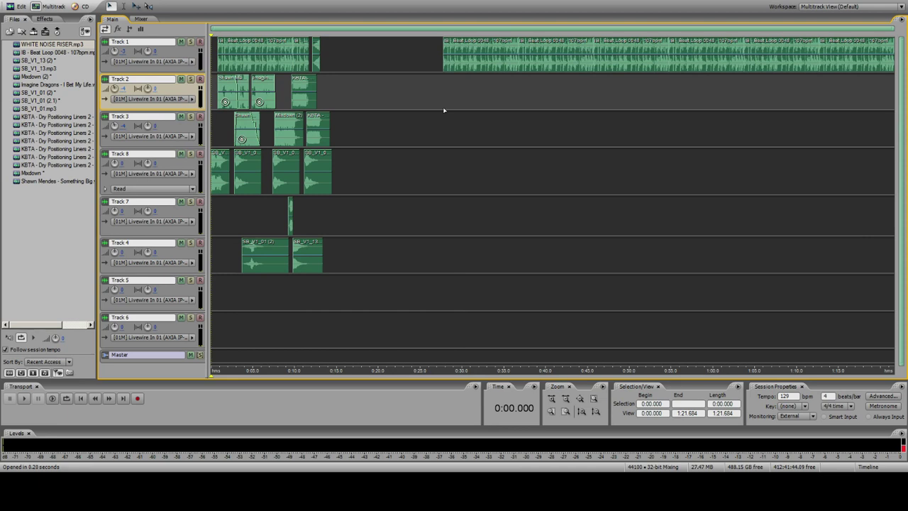
Step: Play the mix and shift the WHITE NOISE RISER clip on Track 1 slightly so that it ends at about 0:13.17
key(space)
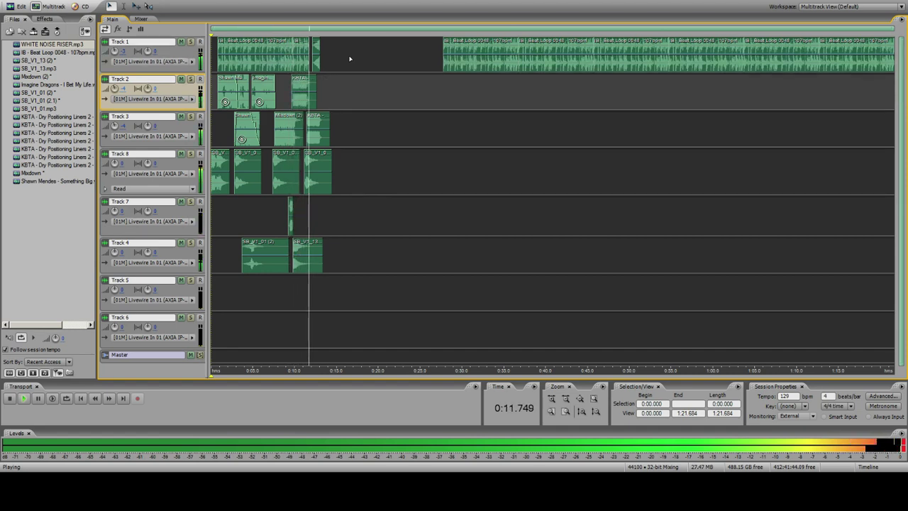
click(301, 51)
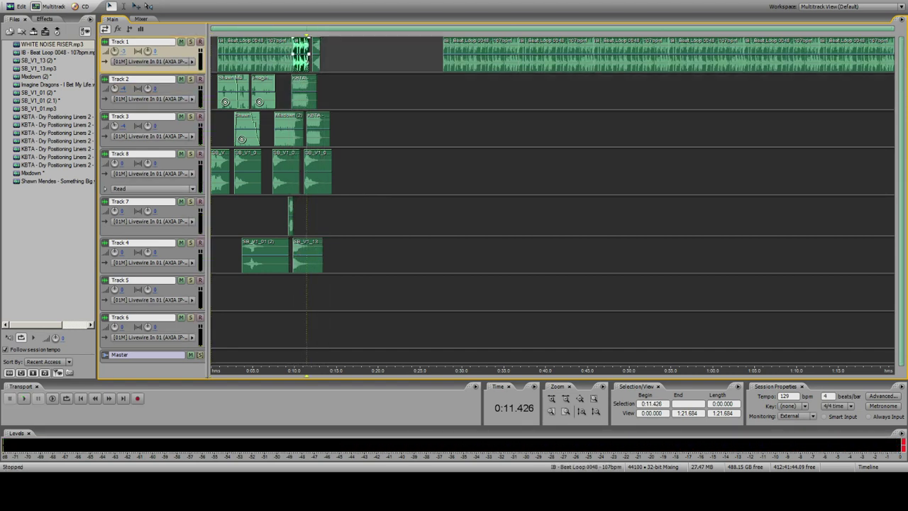
click(555, 412)
click(668, 64)
drag(667, 63, 672, 64)
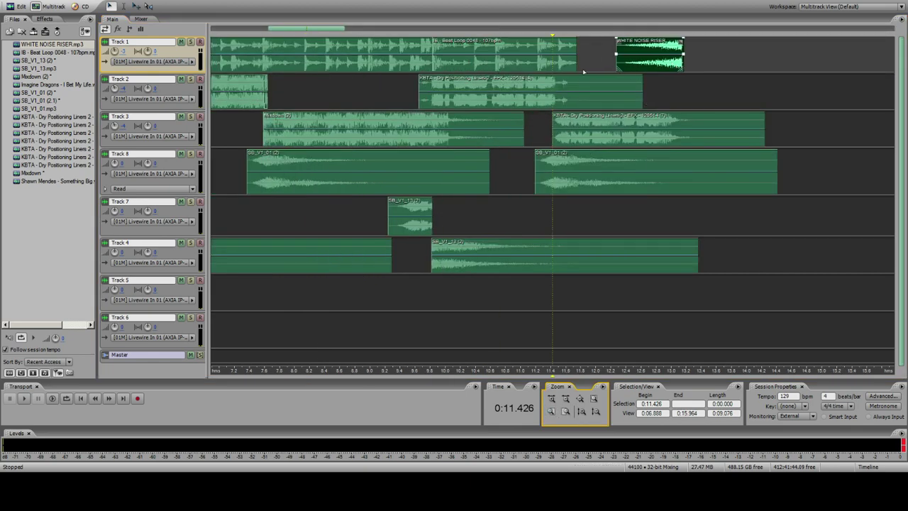
Step: Nudge the SB_V1_13 (2) clip on Track 7 slightly earlier, before the first KBTA liner, and play the transition
click(332, 65)
click(408, 213)
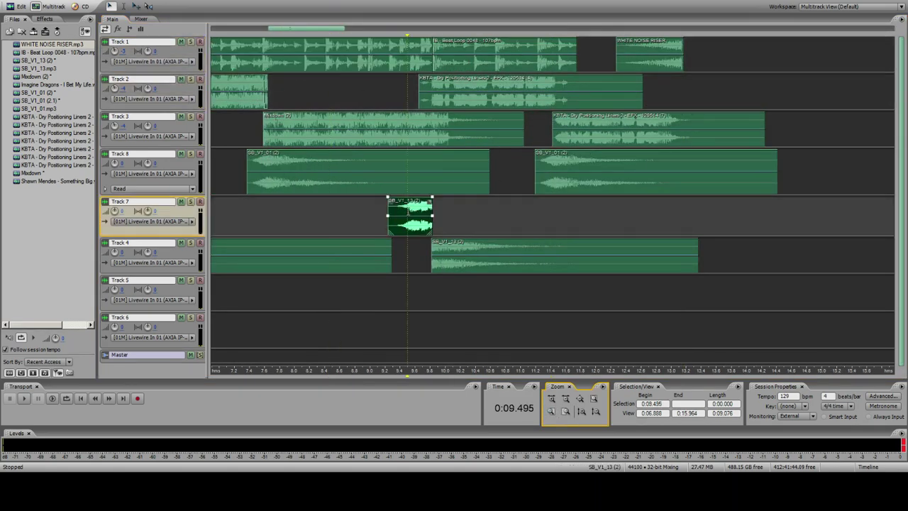
click(362, 130)
key(space)
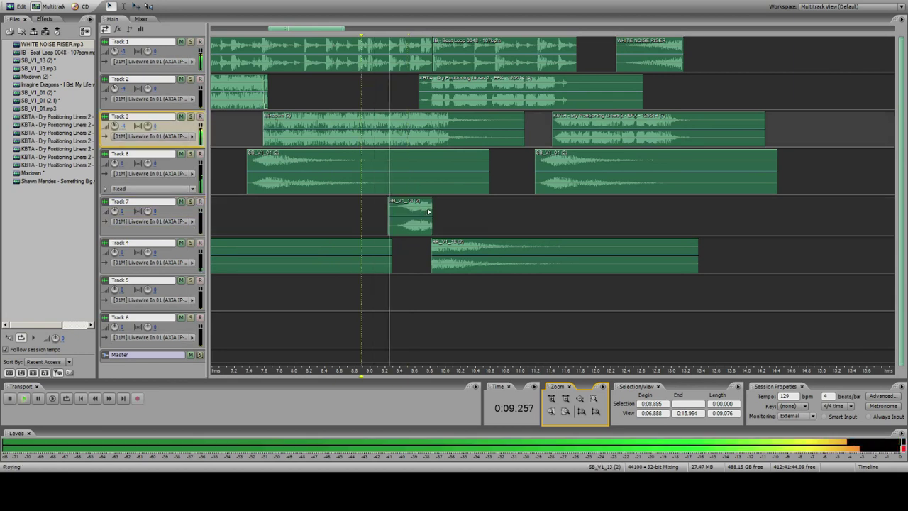
key(space)
click(413, 48)
click(418, 213)
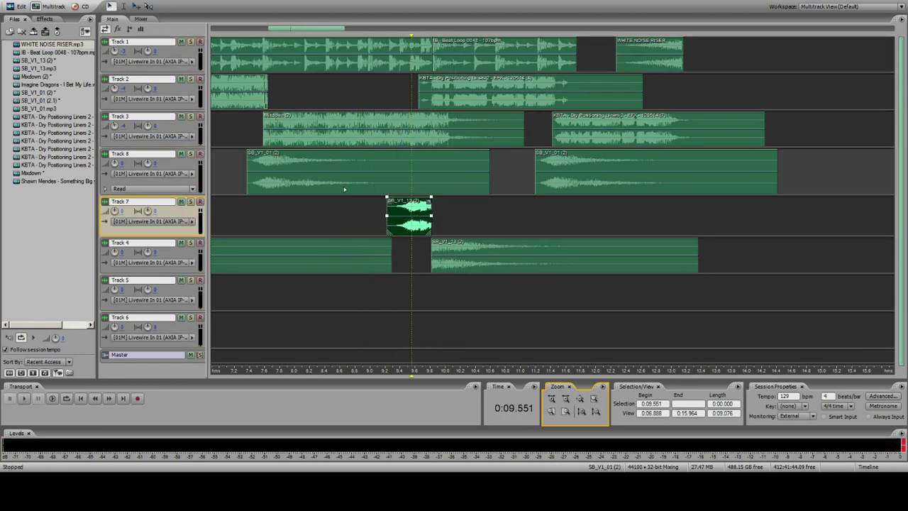
click(343, 170)
key(space)
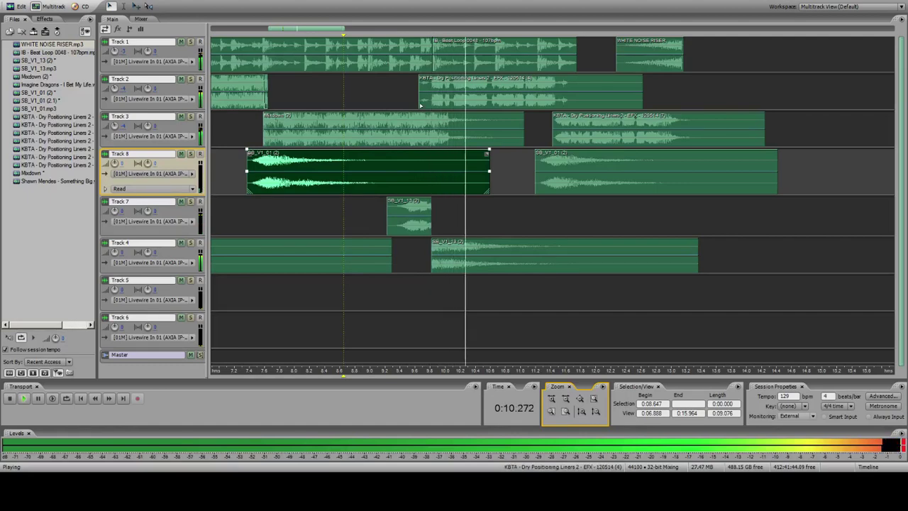
key(space)
Step: Move the SB_V1_13 (2) clip on Track 4 slightly earlier to start at about 0:09.81 and play the result
click(433, 255)
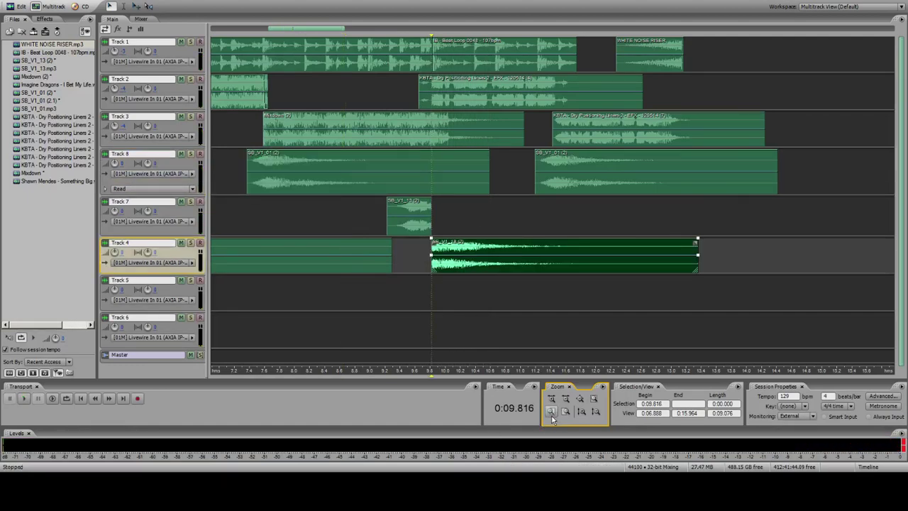
click(552, 414)
drag(575, 261, 569, 262)
click(358, 93)
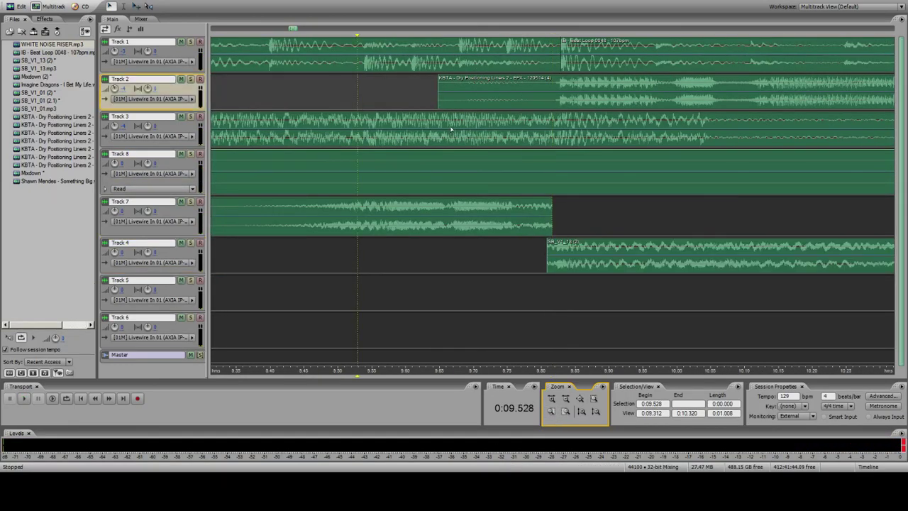
key(space)
scroll(621, 183, down, 5)
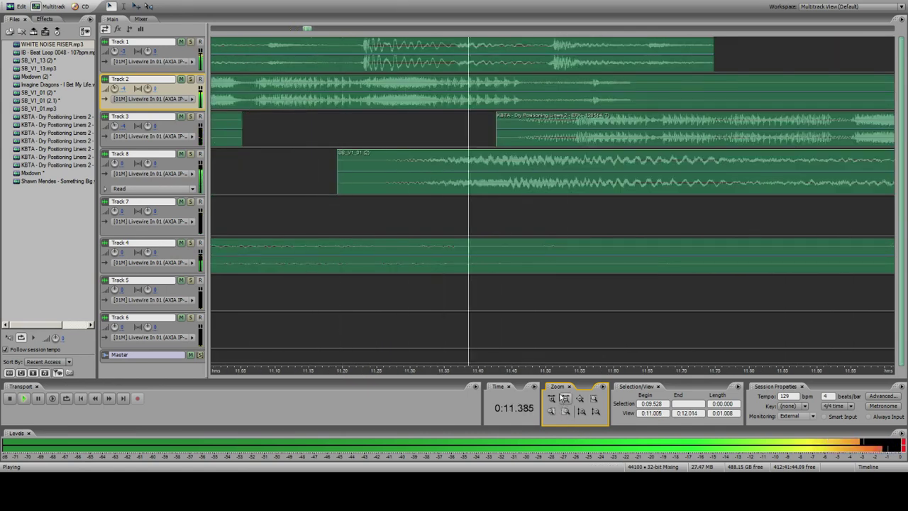
key(space)
key(space)
Step: Pull the first leftover beat loop clip down from Track 1 to Track 2 and delete it
click(572, 399)
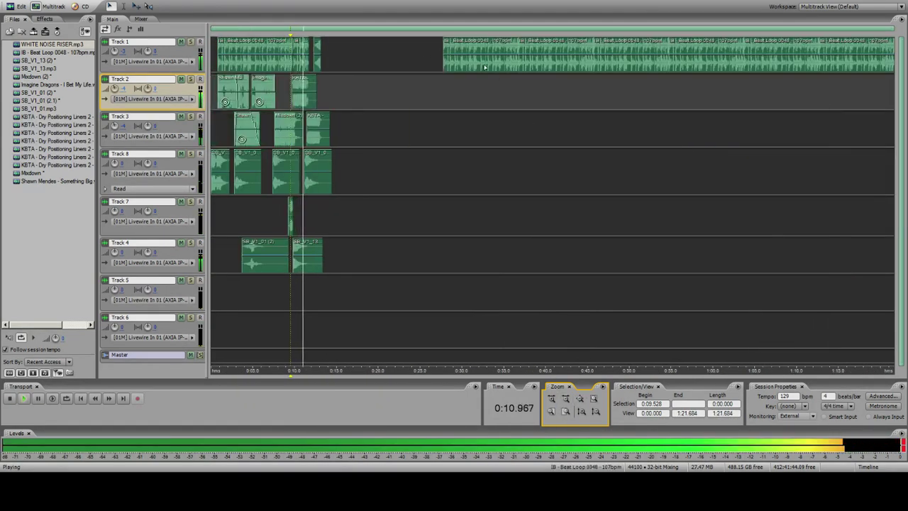
drag(471, 51, 352, 89)
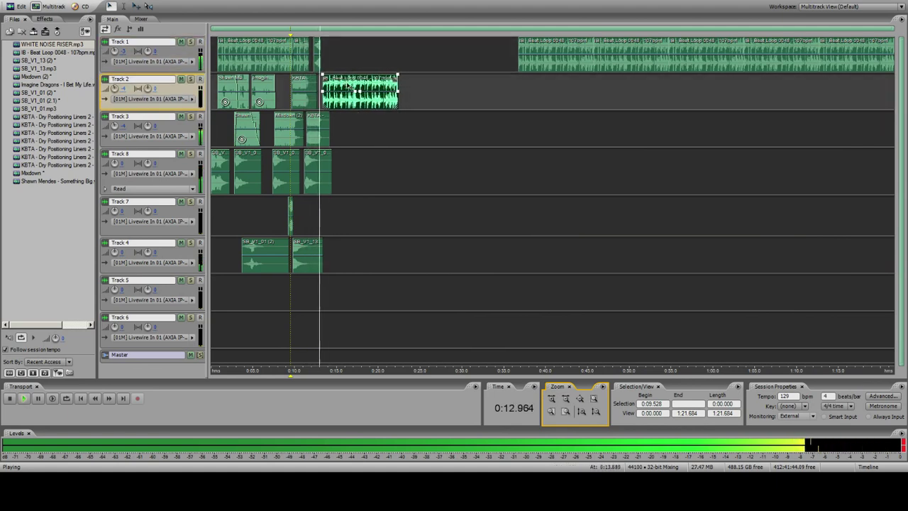
click(211, 61)
click(339, 83)
key(Delete)
Step: Delete all remaining leftover beat loop clips after the riser on Track 1
click(549, 67)
key(Delete)
click(622, 53)
key(Delete)
click(713, 54)
key(Delete)
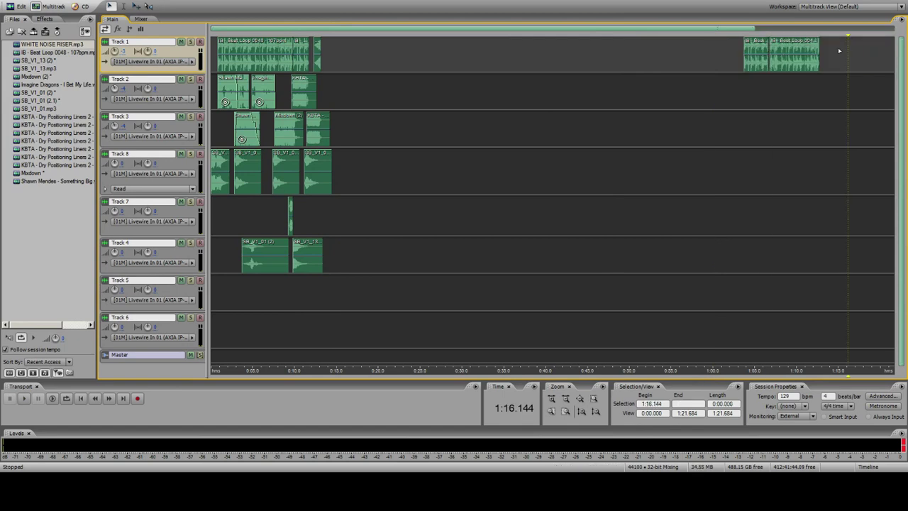
drag(842, 59, 704, 61)
click(749, 57)
key(ctrl+k)
click(791, 57)
key(Delete)
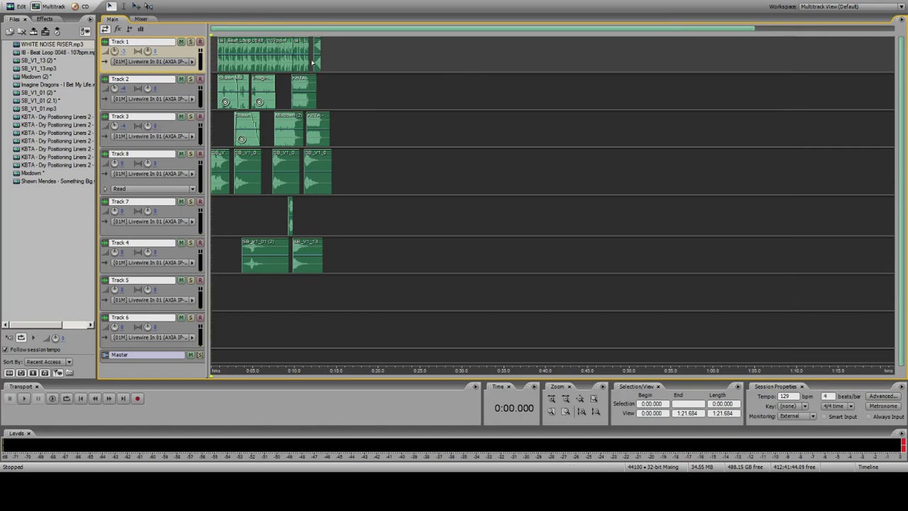
Step: Play the opening of the mix and examine the short lead-in before the beat loop
key(space)
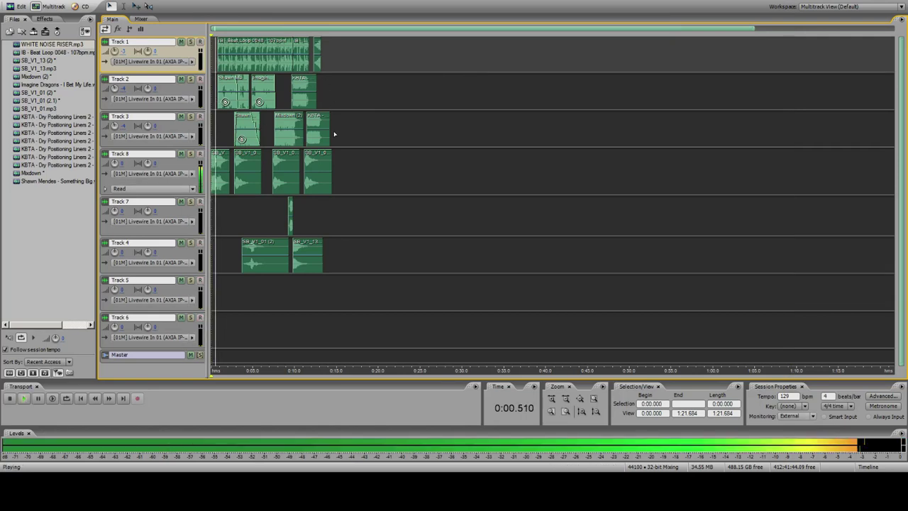
key(space)
click(213, 140)
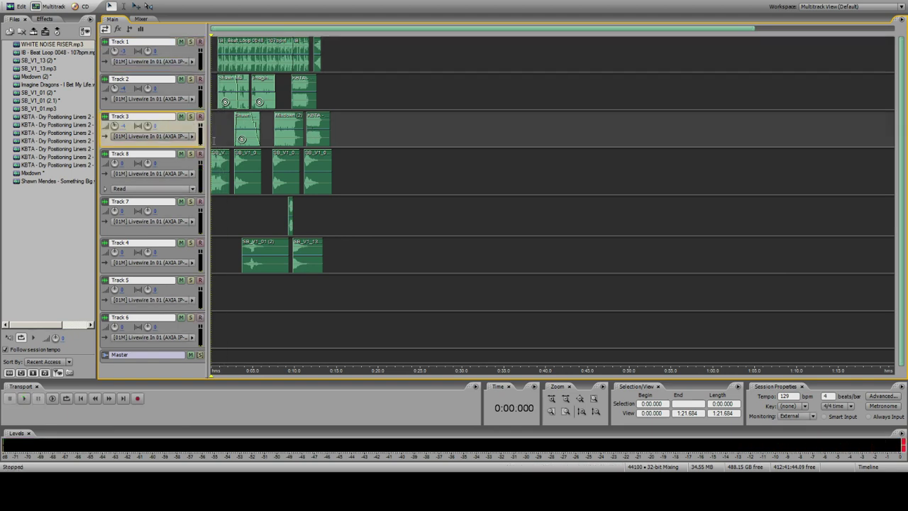
drag(215, 68, 211, 65)
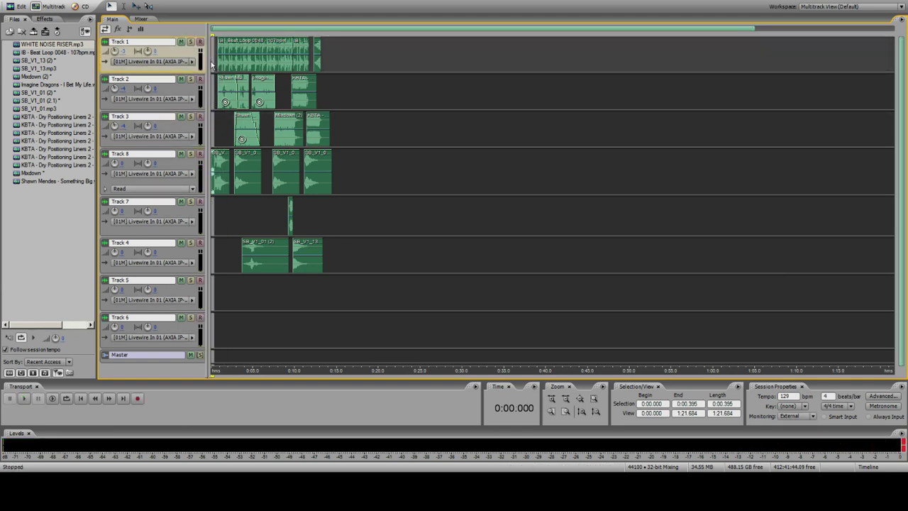
click(212, 46)
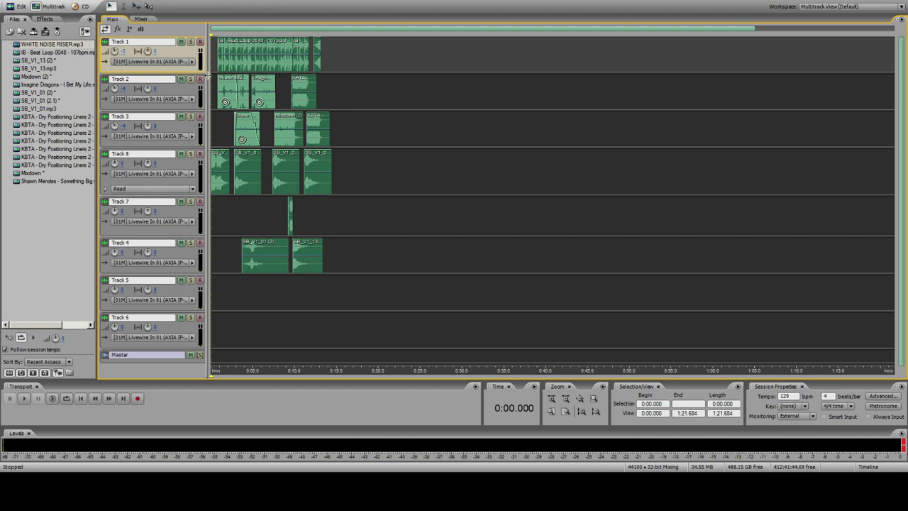
Step: Play the mix from about 0:04.5 to its end and examine the gap before the riser on Track 1
click(249, 51)
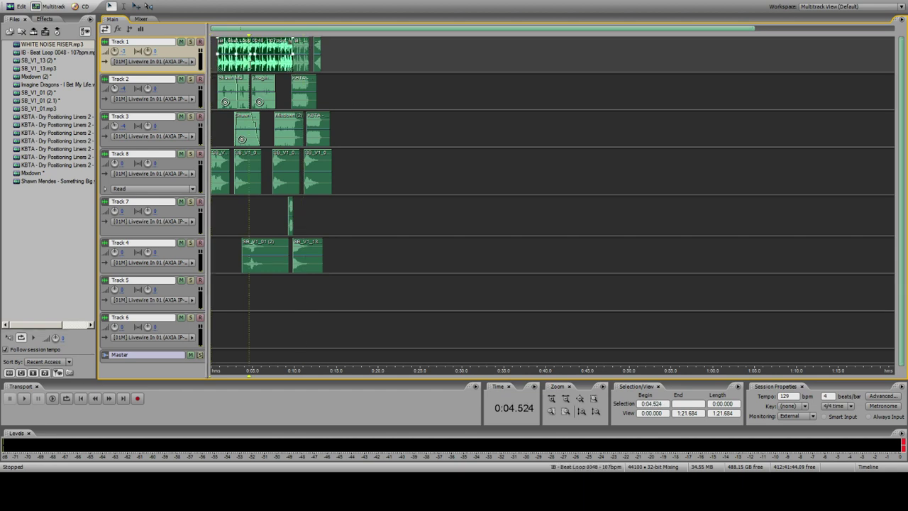
key(space)
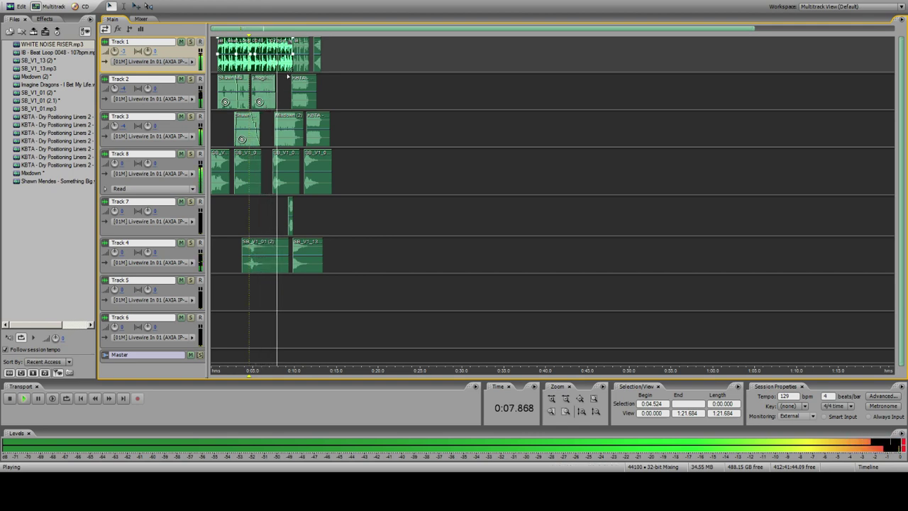
click(553, 412)
click(531, 56)
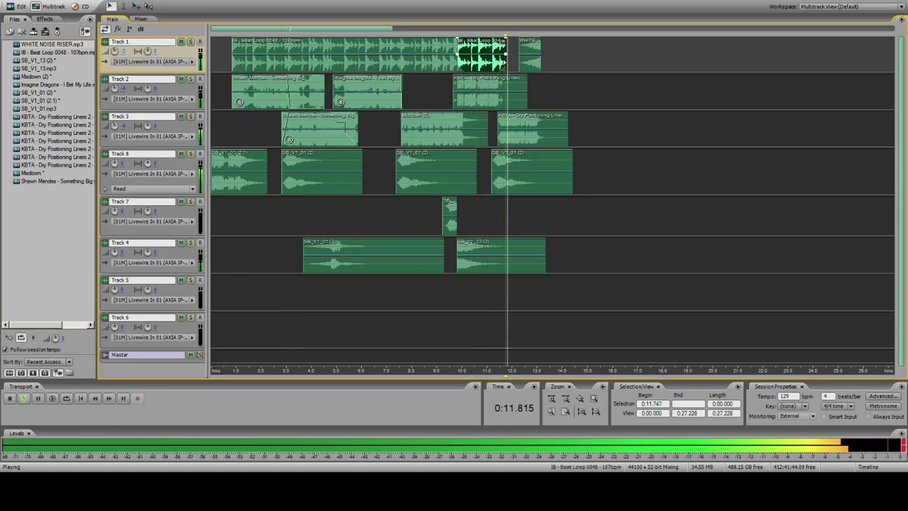
key(space)
click(506, 61)
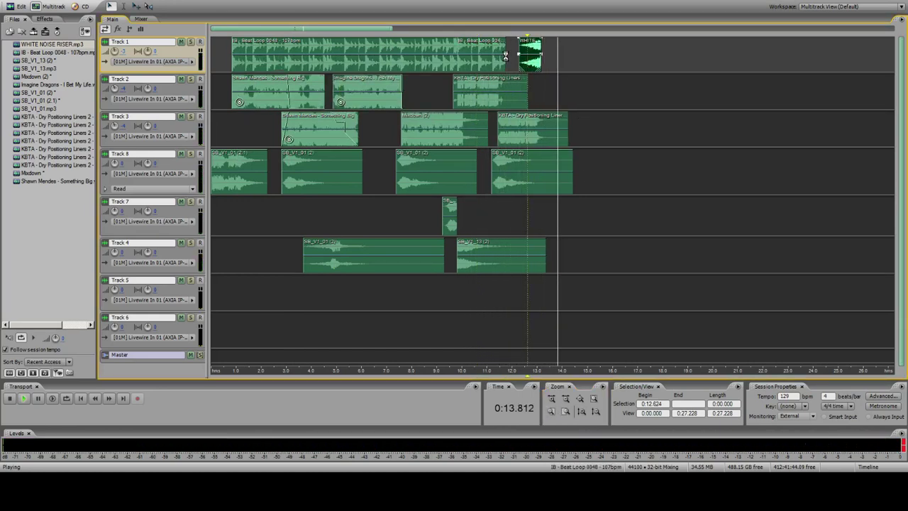
click(533, 63)
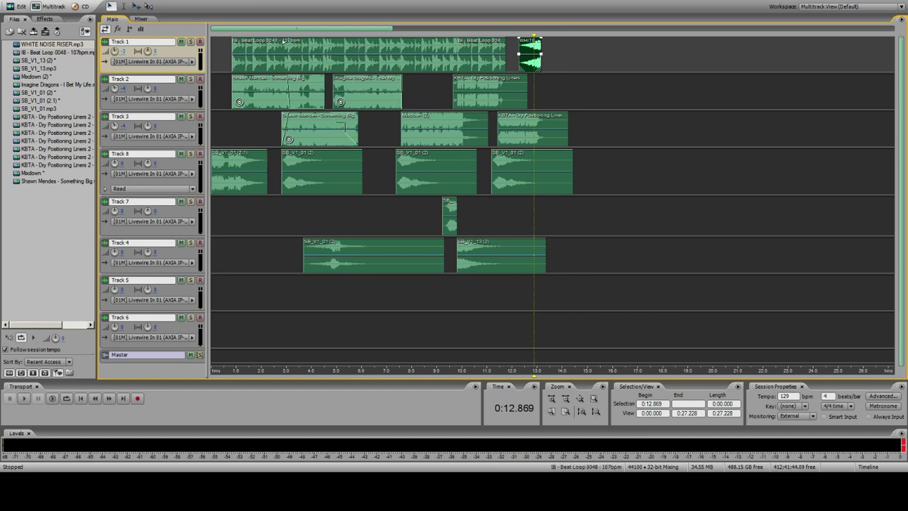
Step: Open Shawn Mendes - Something Big.wav in the waveform view, audition its opening, and return to the multitrack session
double_click(48, 181)
click(156, 79)
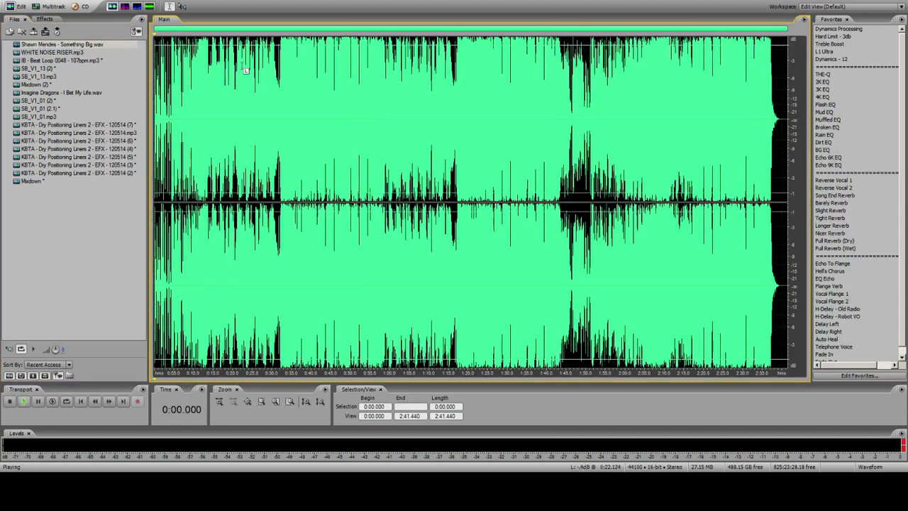
key(space)
key(space)
click(53, 7)
Step: Place Shawn Mendes - Something Big on Track 2 at about 0:12.97, aligning its first beat with the end of the riser
drag(52, 44, 561, 94)
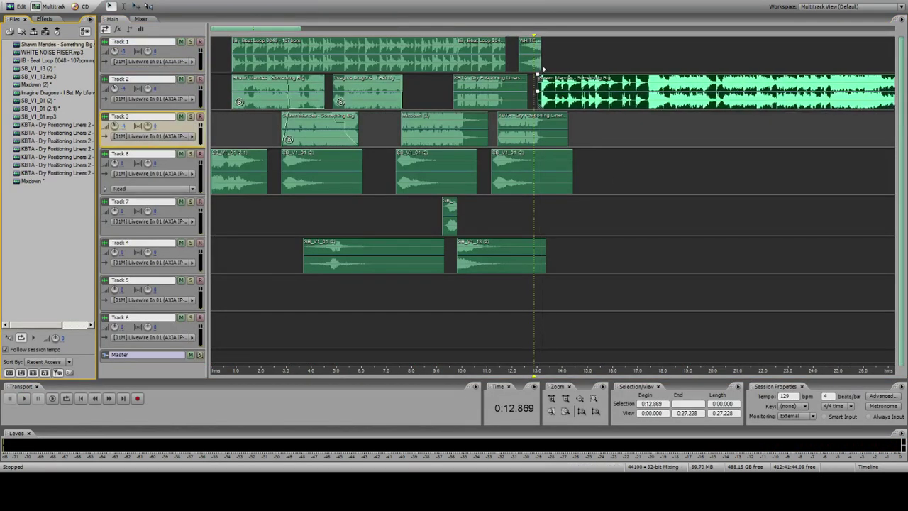
click(541, 69)
double_click(551, 411)
drag(582, 89, 569, 89)
click(546, 62)
click(538, 61)
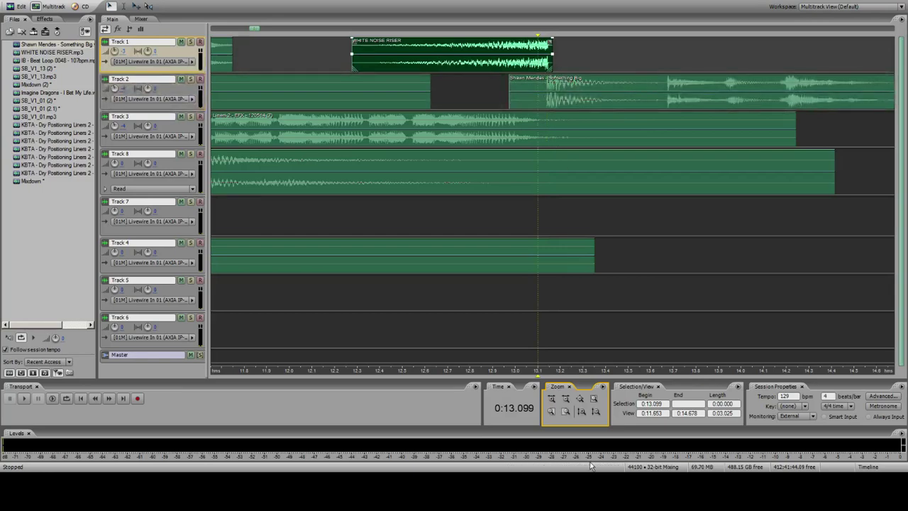
click(566, 410)
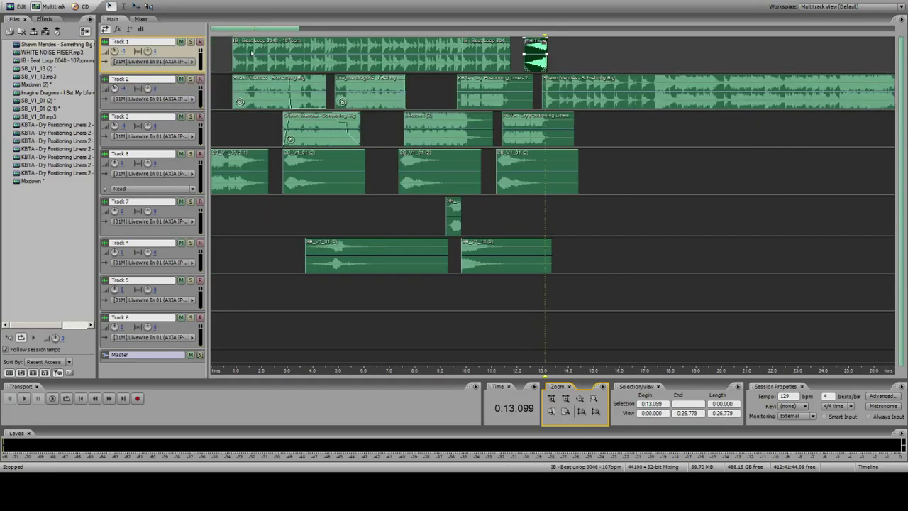
Step: Examine the span from the session start to the first beat of the Something Big clip at 0:13.165
click(212, 54)
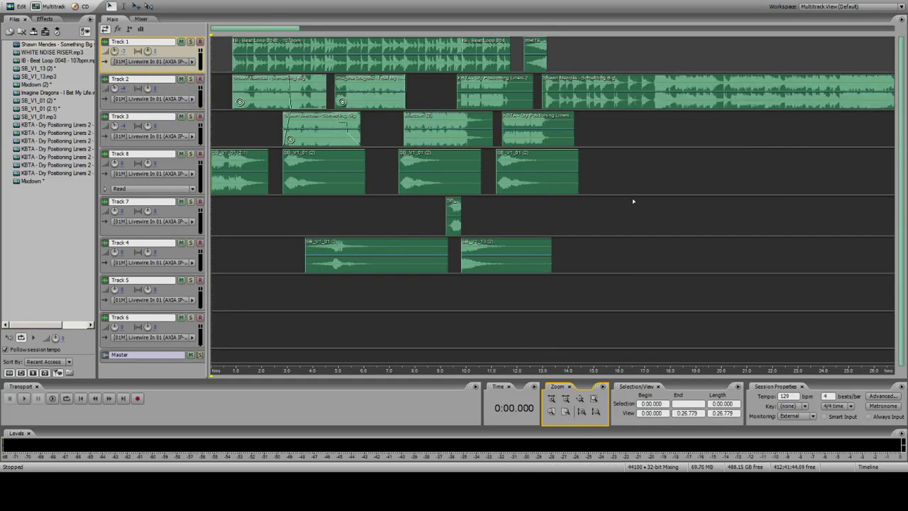
click(547, 80)
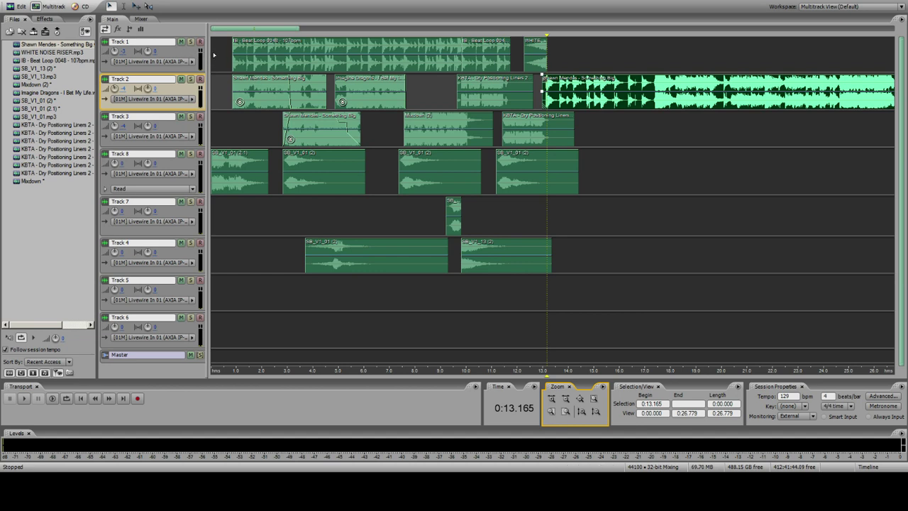
click(213, 50)
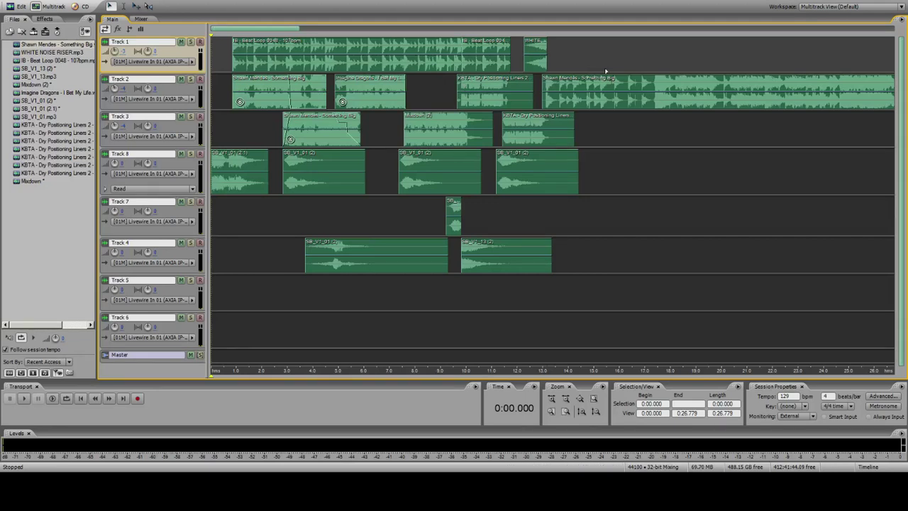
click(547, 85)
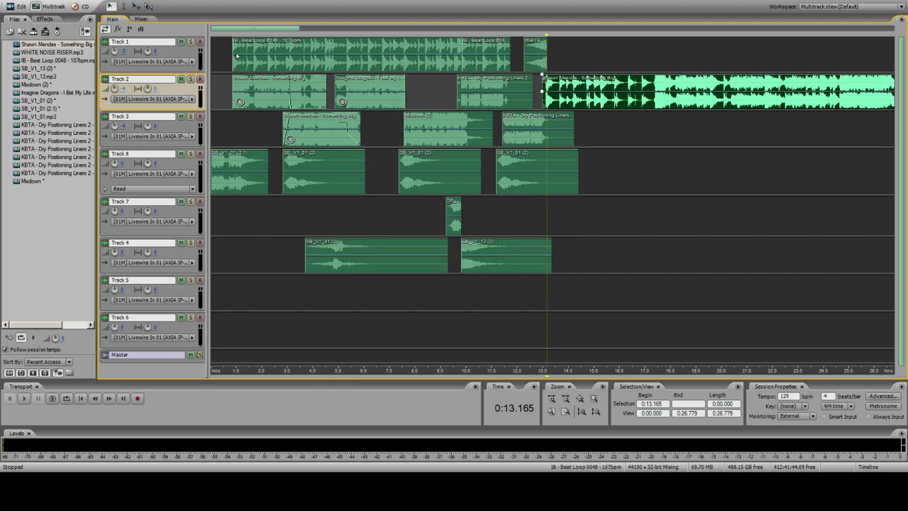
Step: Play the whole mix from the beginning into the Something Big clip and mark the song's 0:17.346 point
click(214, 63)
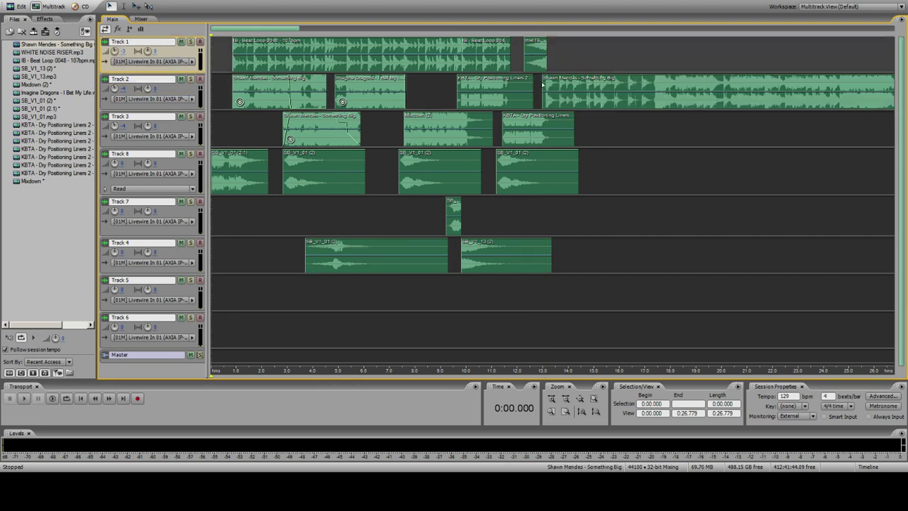
key(space)
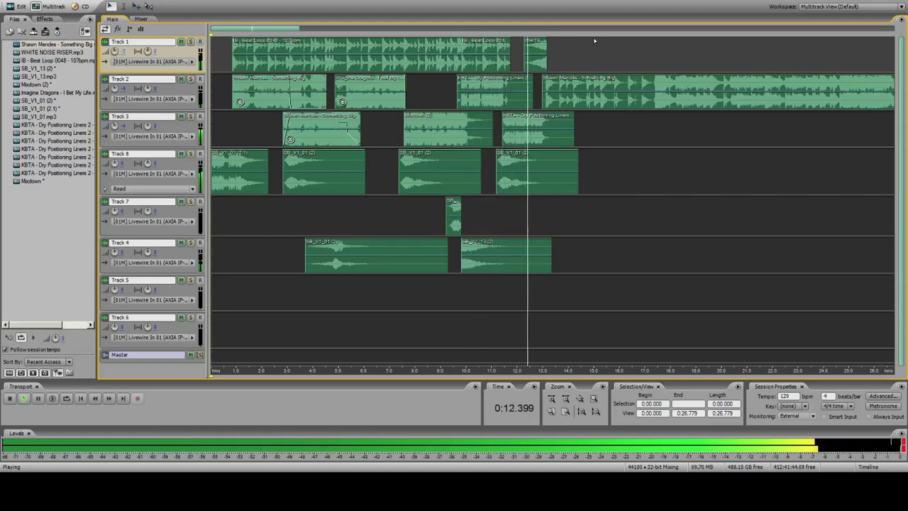
click(654, 93)
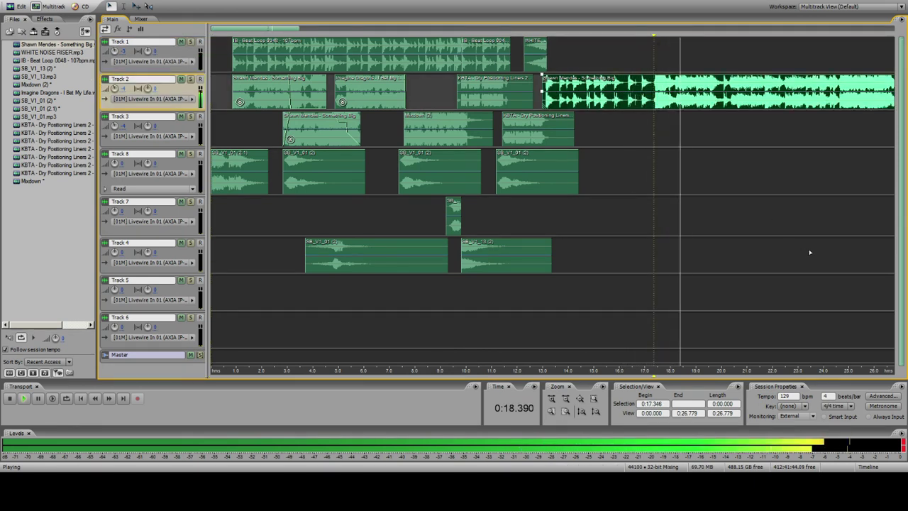
key(space)
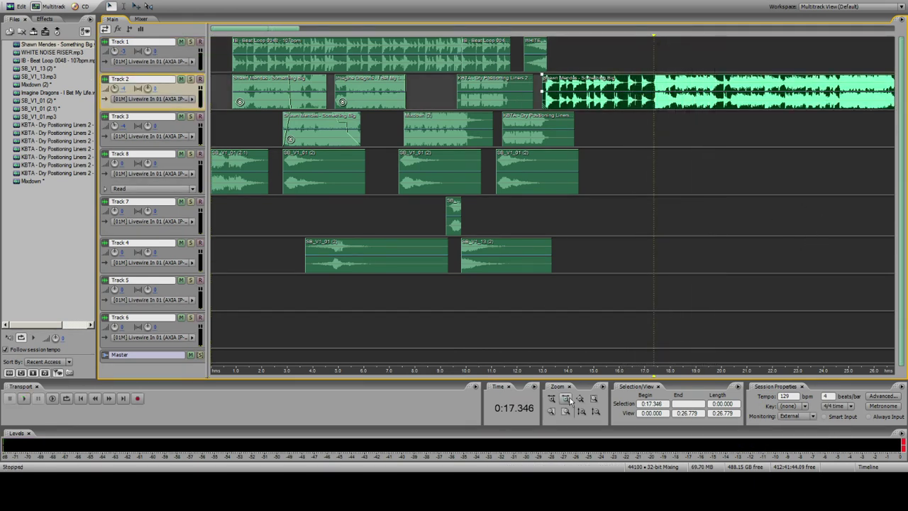
Step: Shift the white noise riser and the full Something Big clip together slightly earlier on the timeline
click(542, 69)
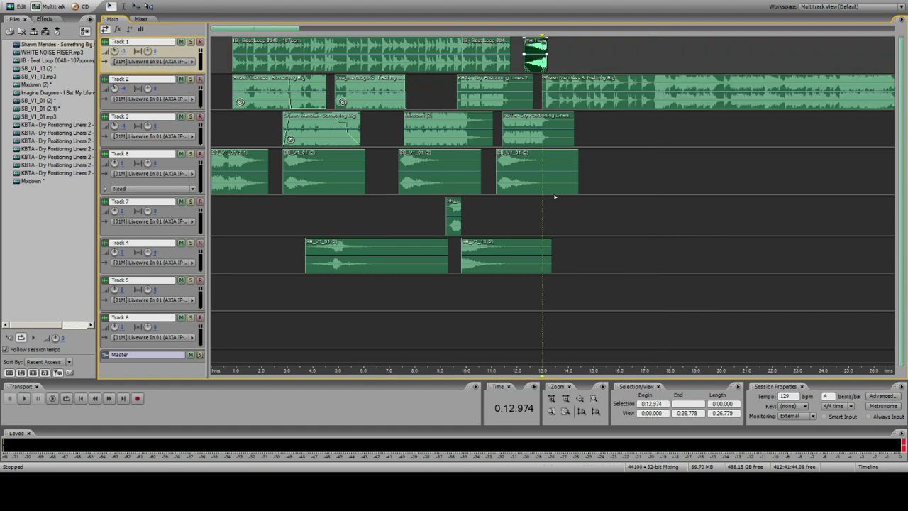
click(567, 410)
ctrl+click(561, 82)
drag(558, 63, 556, 63)
Step: Play the mix from 0:08.764 through the riser into the start of the Something Big song
click(231, 52)
click(566, 398)
key(space)
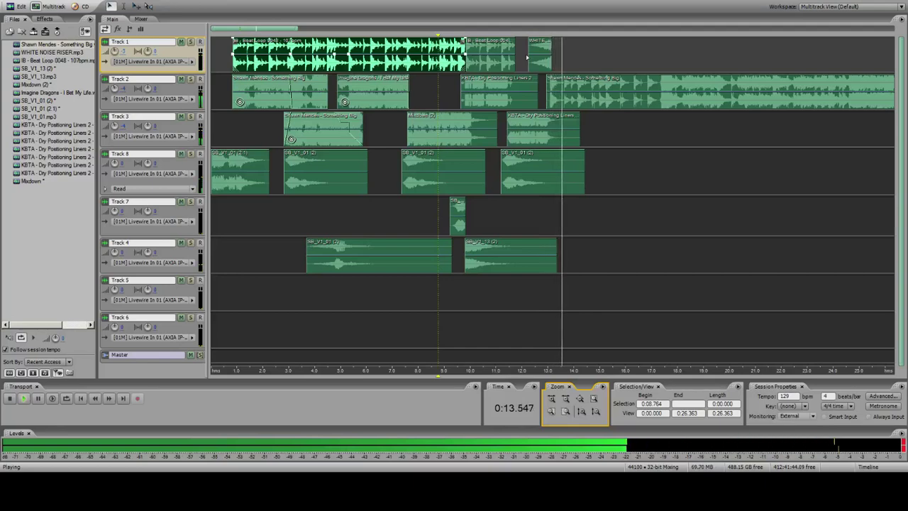
click(551, 92)
key(space)
Step: Time-stretch the last KBTA liner on Track 3 slightly shorter, to about 98.9% of its length
click(511, 132)
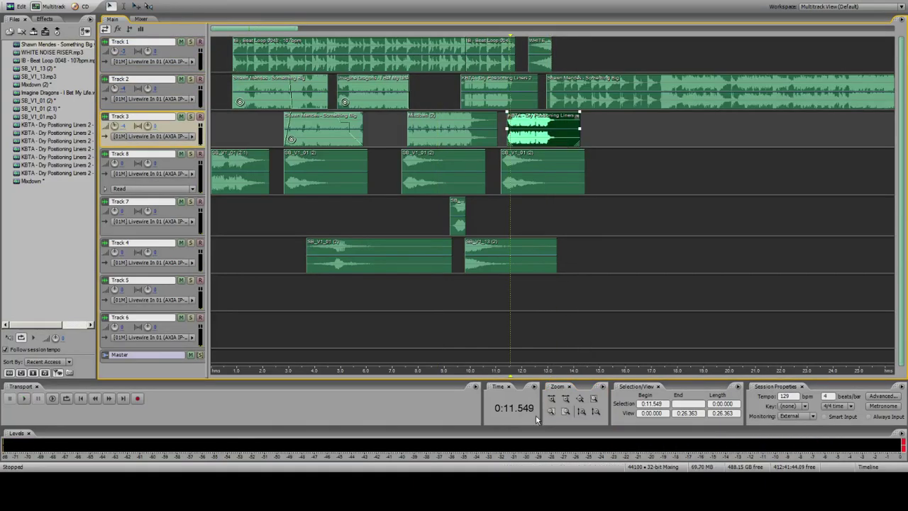
click(566, 412)
drag(761, 143, 760, 144)
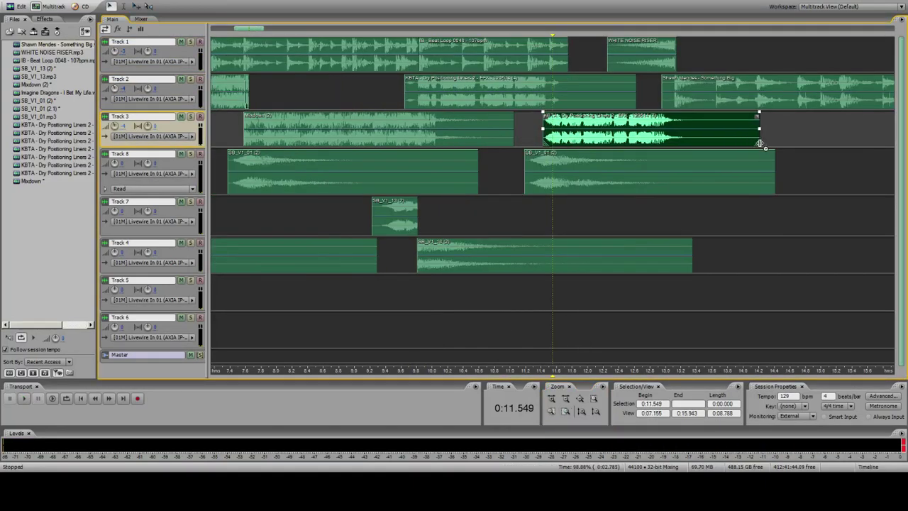
Step: Nudge the white noise riser and Something Big song together earlier so the song clip starts at about 0:12.93
click(603, 61)
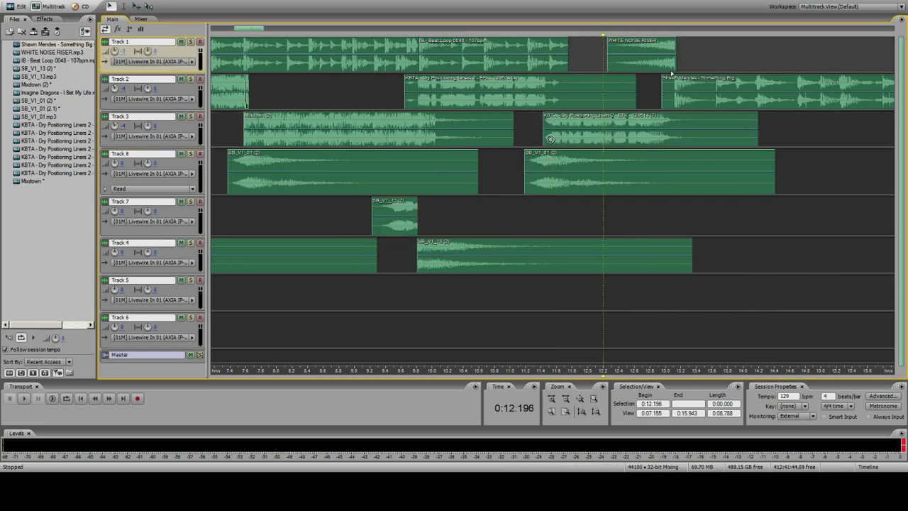
ctrl+click(677, 81)
ctrl+click(670, 64)
drag(680, 88, 677, 88)
Step: Audition the transition into the song from 0:09.009, and replay the whole mix from the beginning
click(355, 79)
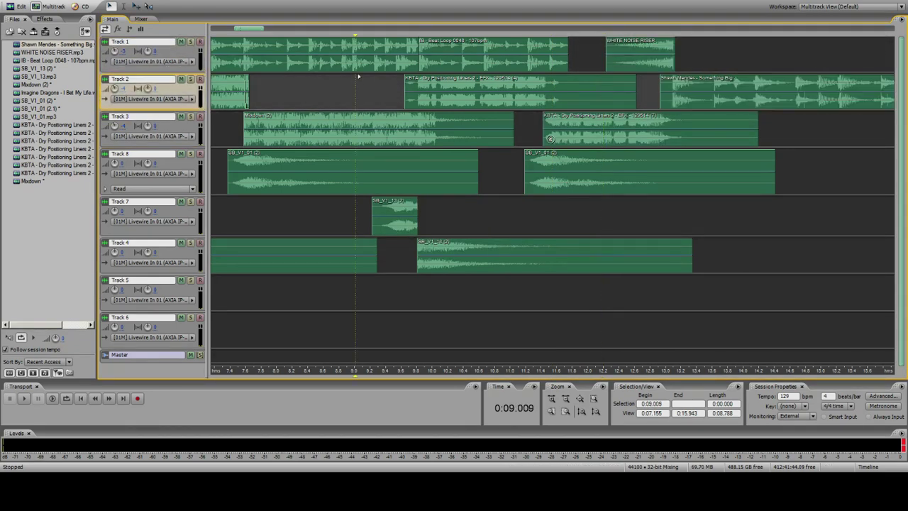
key(space)
click(594, 412)
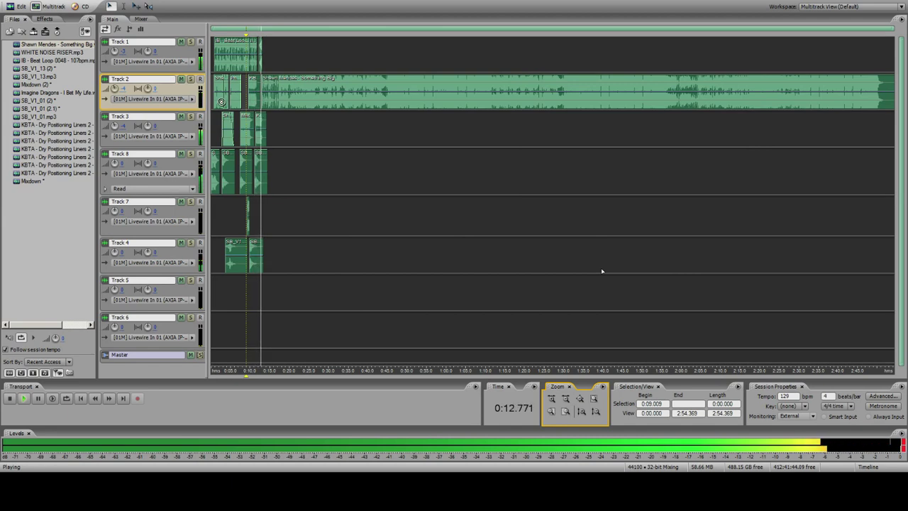
click(211, 58)
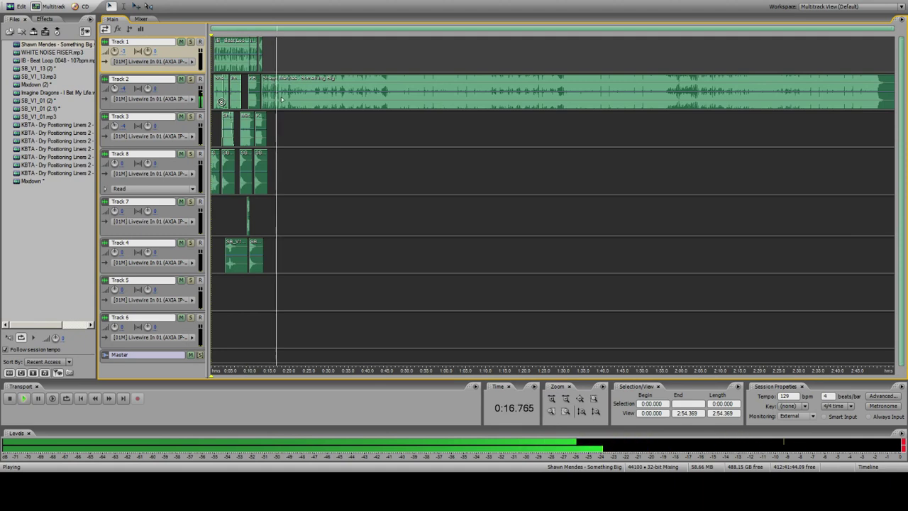
click(279, 96)
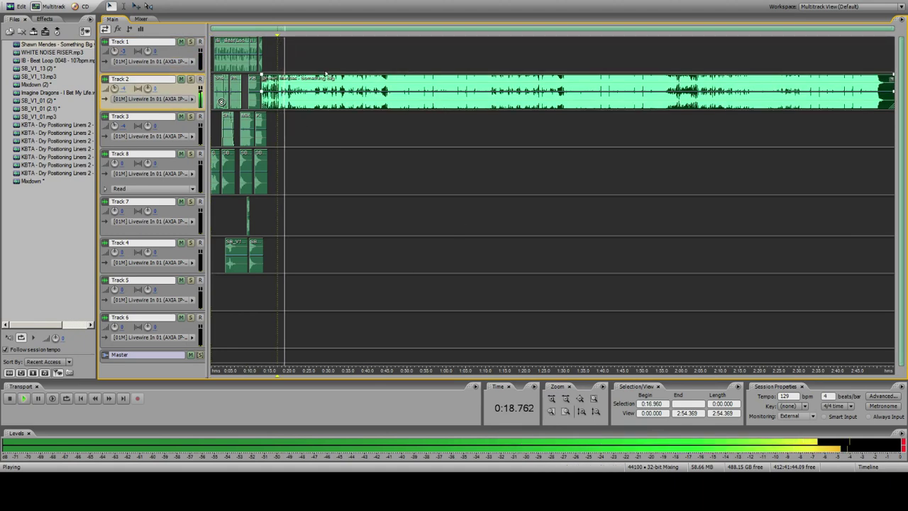
key(space)
click(211, 59)
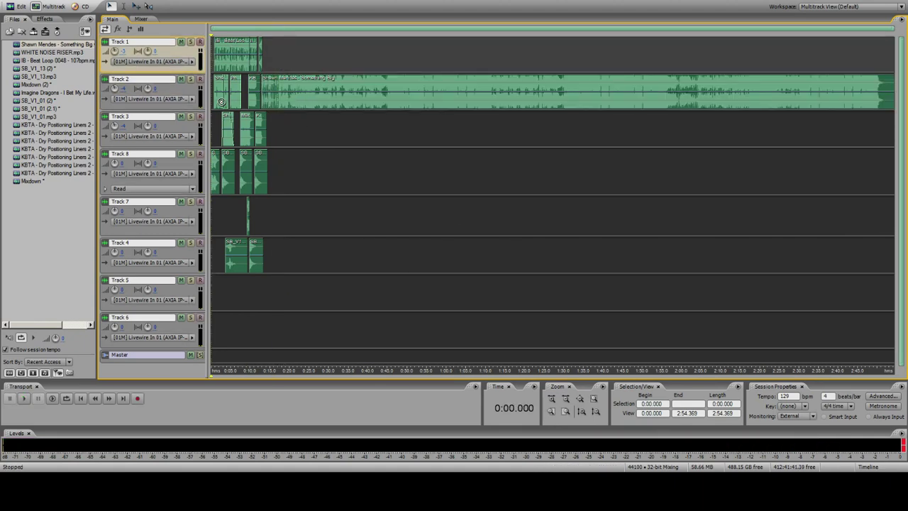
key(space)
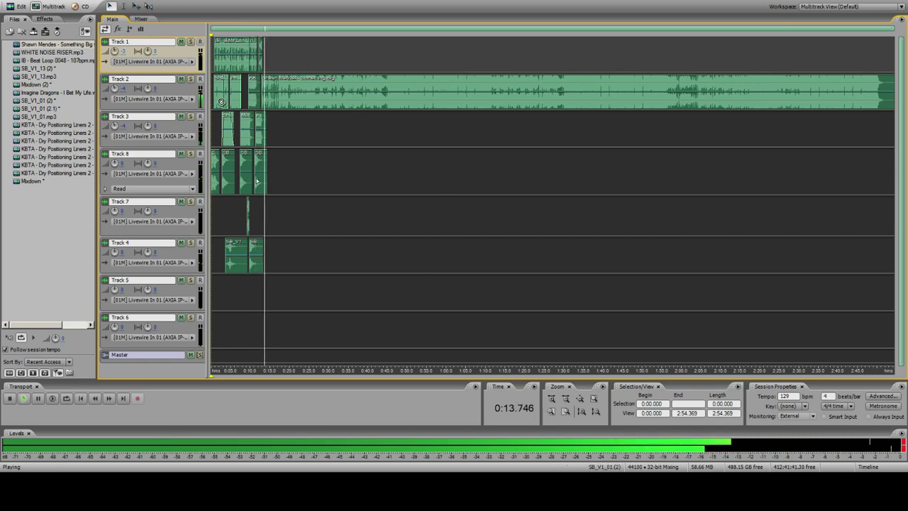
Step: Lower the volume of Track 7 and Track 4, which hold the SB_V1 transition effects, to -2
click(253, 130)
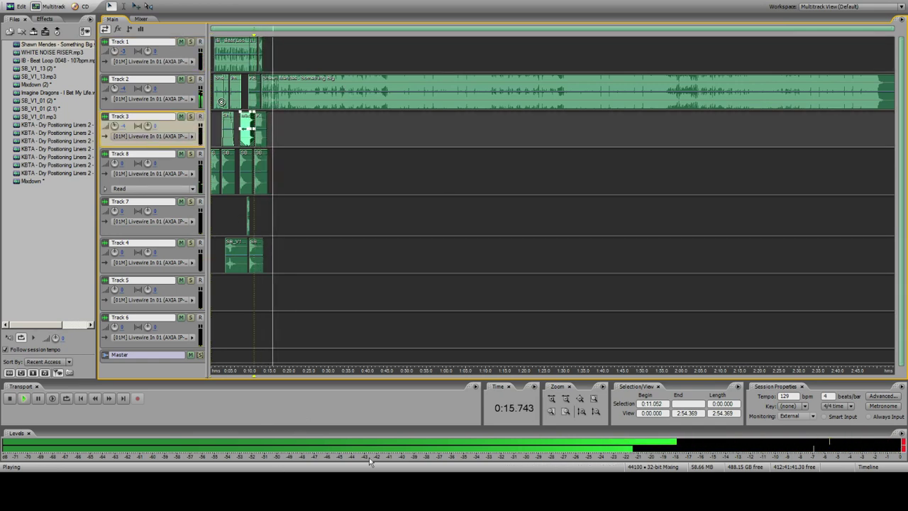
click(551, 398)
click(551, 399)
click(551, 399)
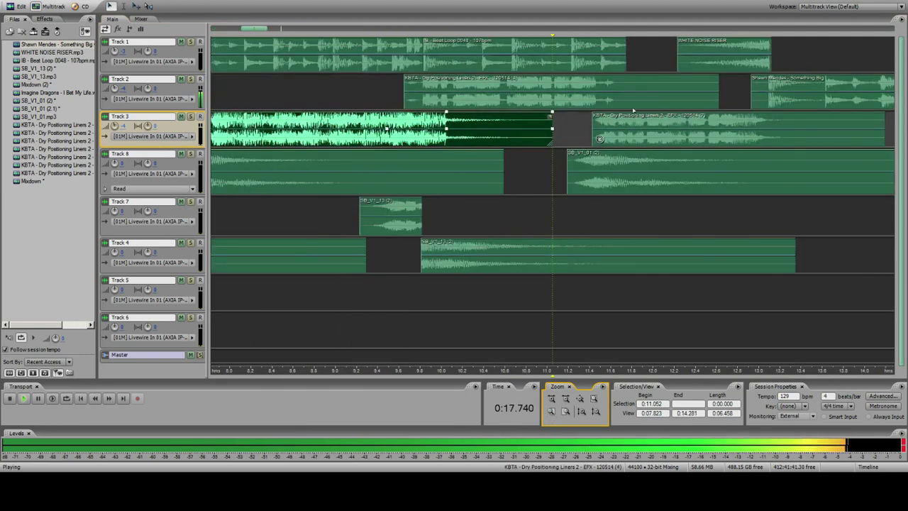
click(290, 104)
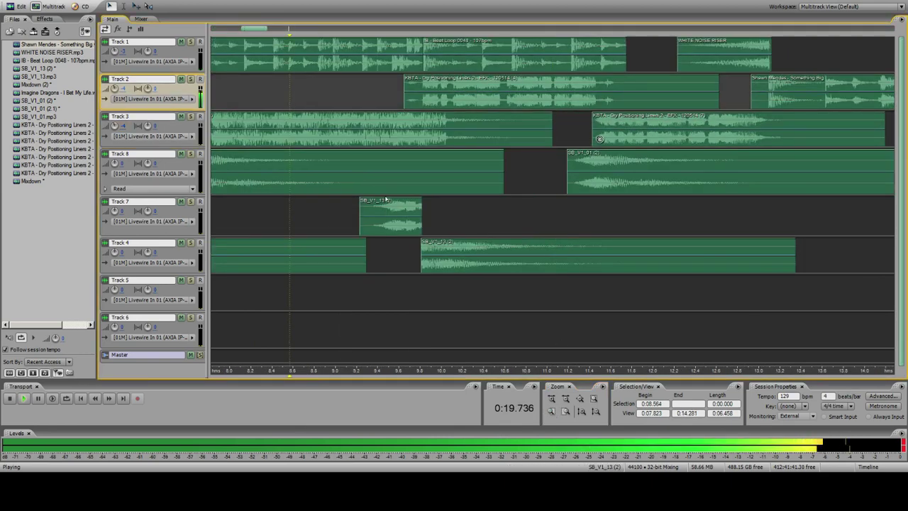
key(space)
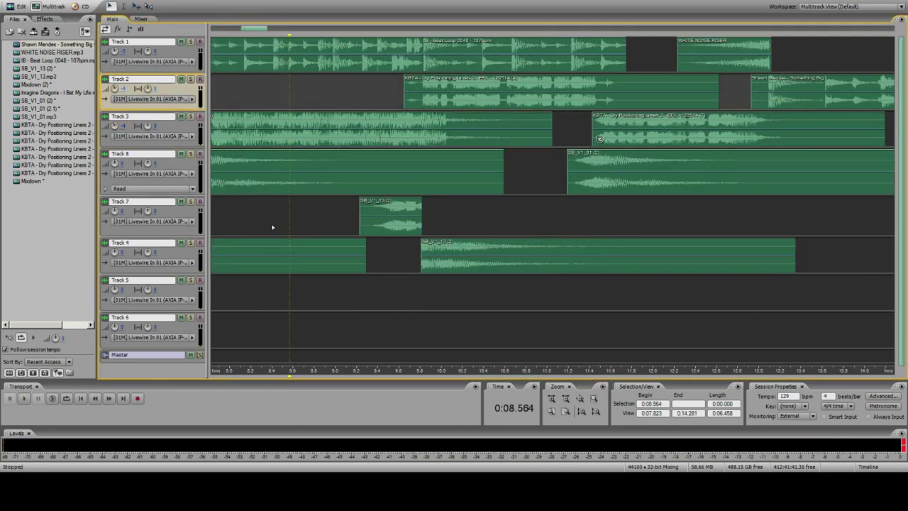
click(392, 208)
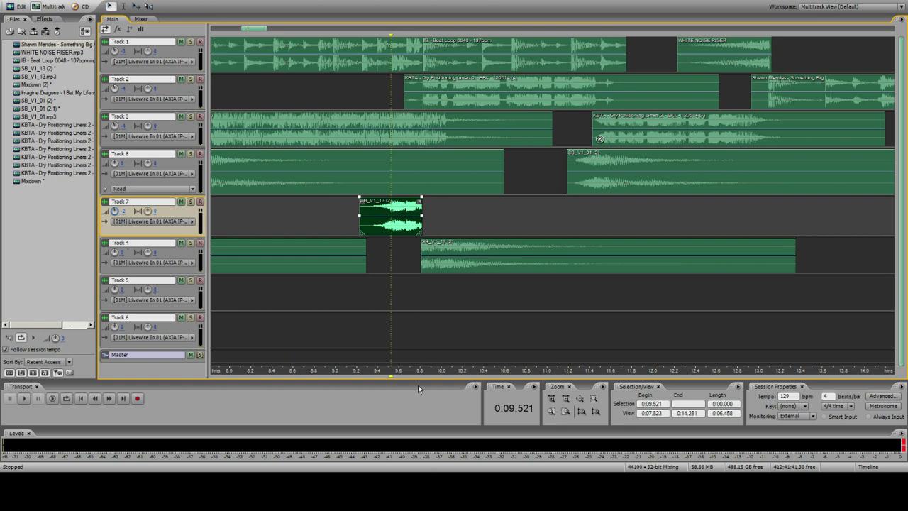
click(566, 400)
click(329, 245)
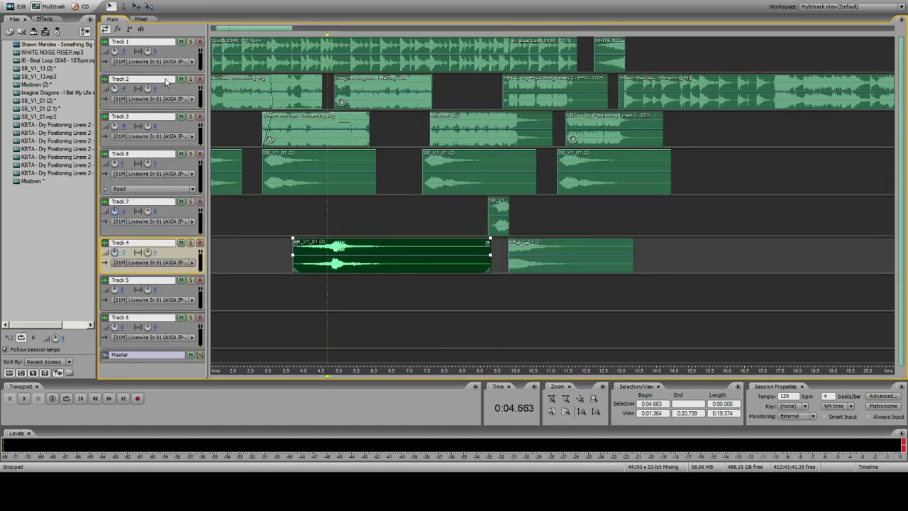
click(327, 129)
click(580, 398)
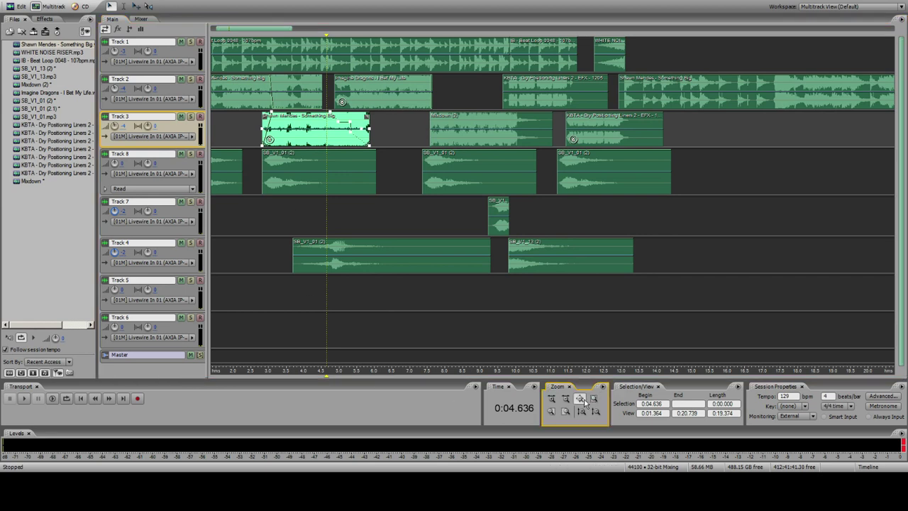
Step: Play the whole session from 0:00.000 into the song to check the lowered effect levels
click(221, 54)
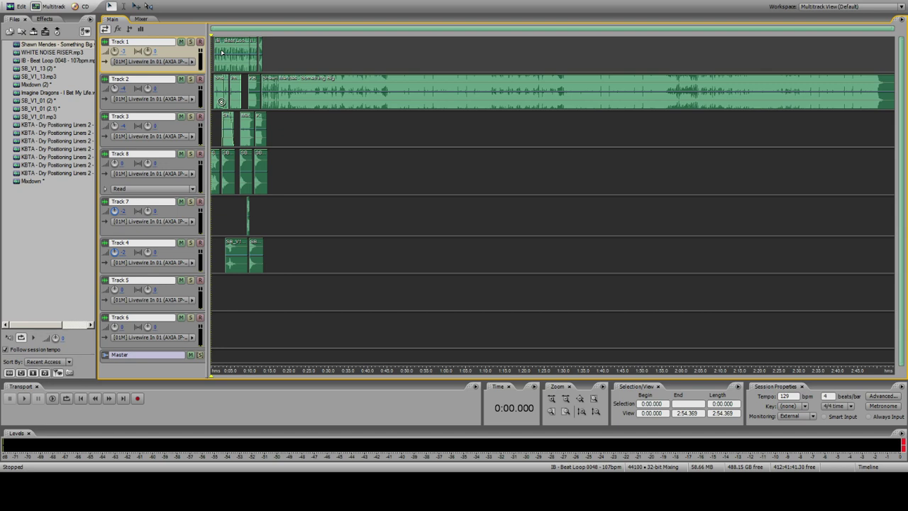
key(space)
key(space)
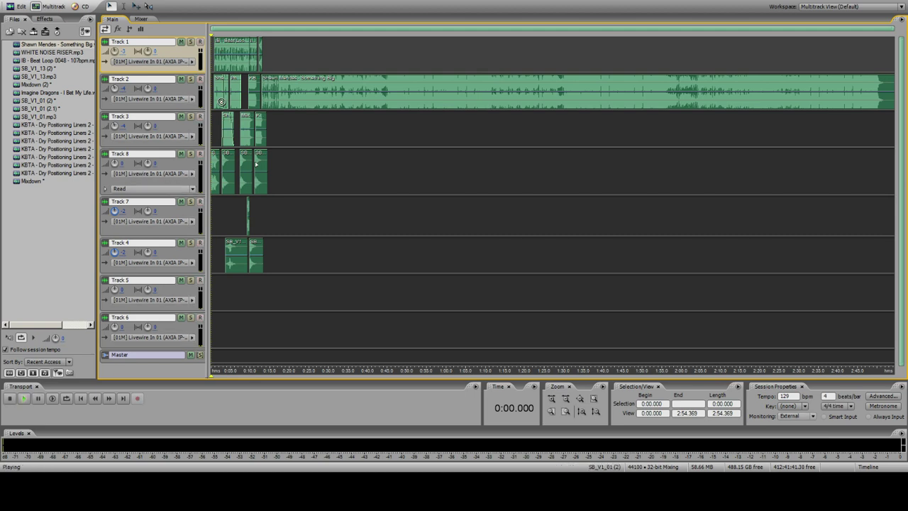
key(space)
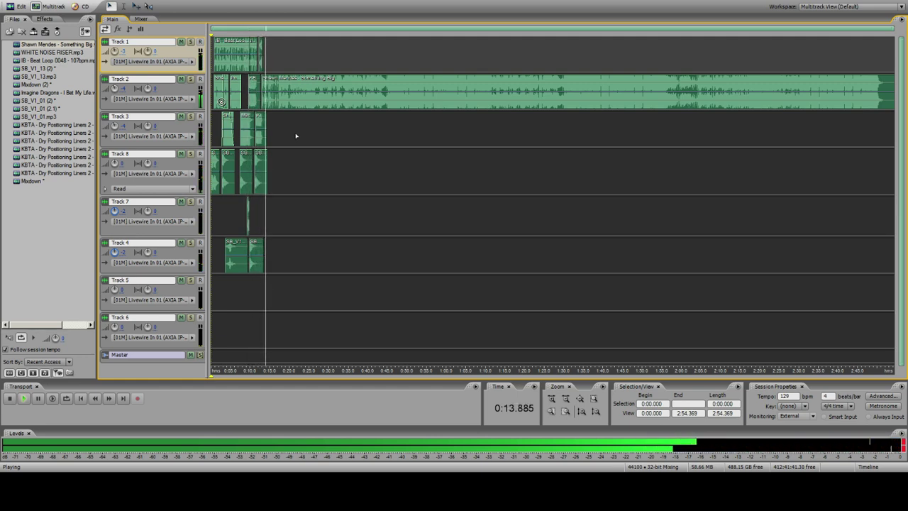
key(space)
Step: Mix down the session's master output to a new stereo file
click(20, 4)
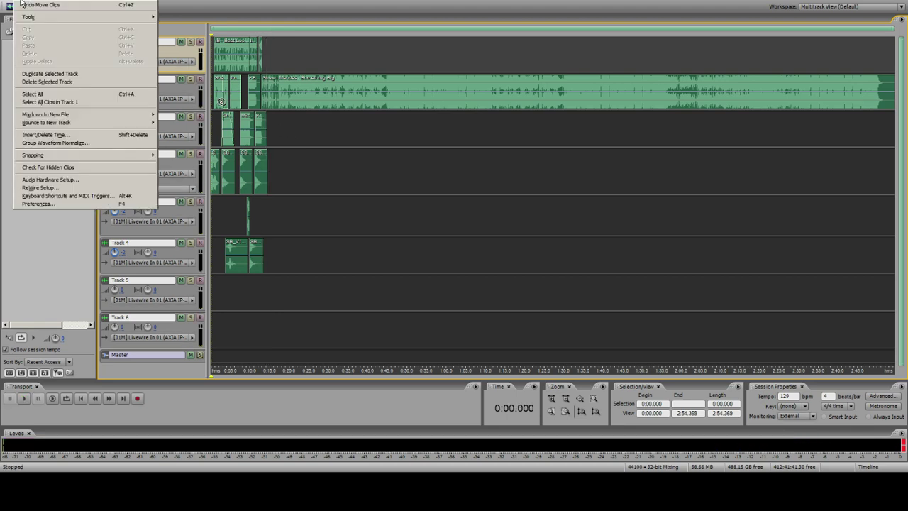
mouse_move(54, 116)
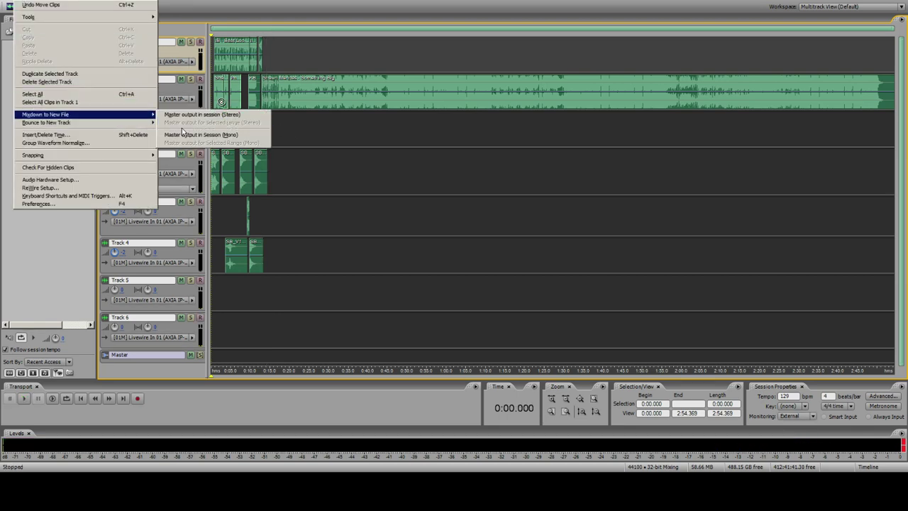
click(213, 115)
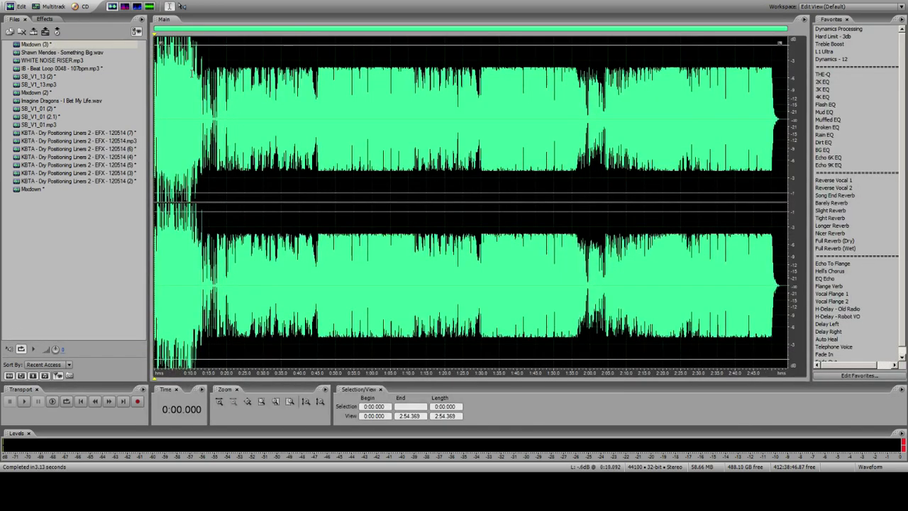
Step: Select the mixdown's song section from 0:12.892 onward to inspect its level against the promo, and return to the multitrack session
click(192, 74)
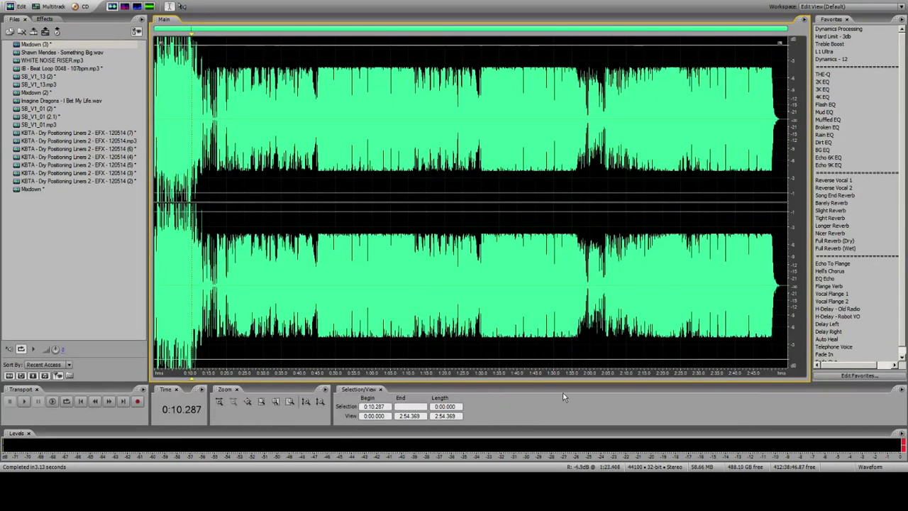
drag(201, 71, 786, 71)
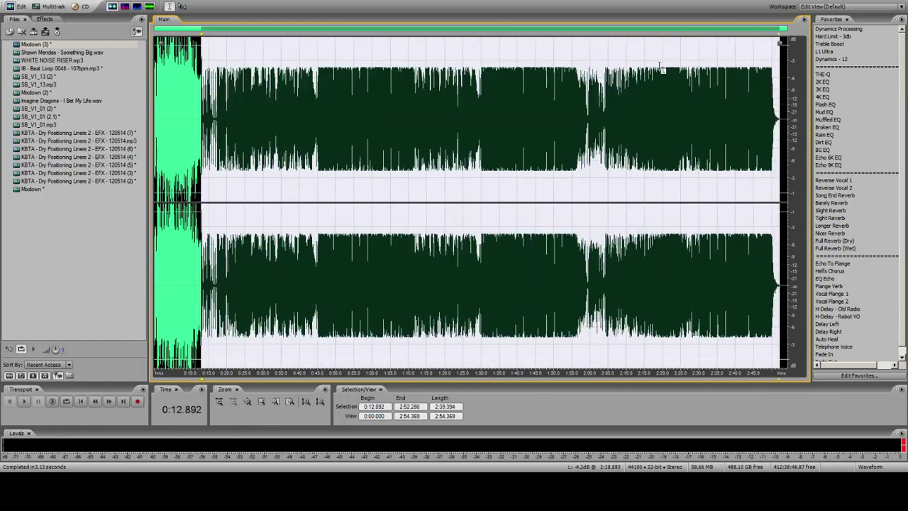
click(42, 7)
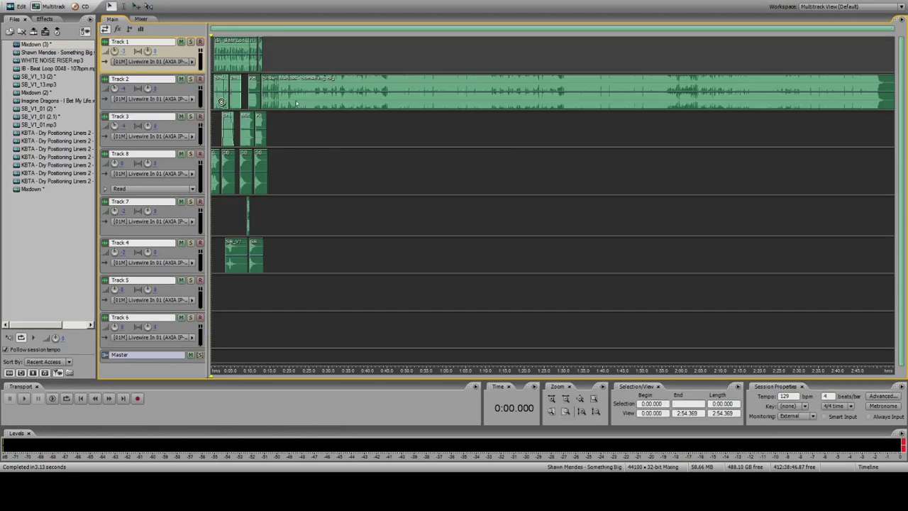
Step: Move the full Something Big clip from Track 2 to Track 5, starting at 0:12.929
click(263, 87)
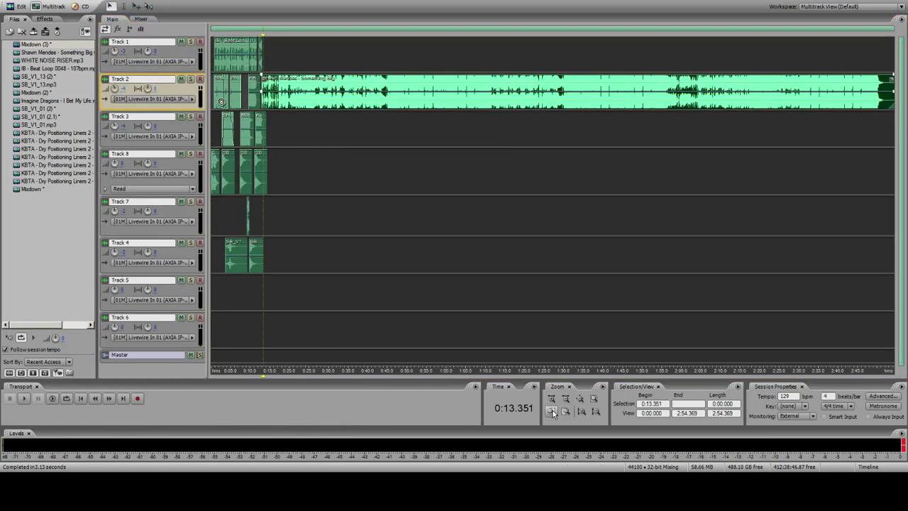
double_click(552, 411)
drag(551, 88, 548, 283)
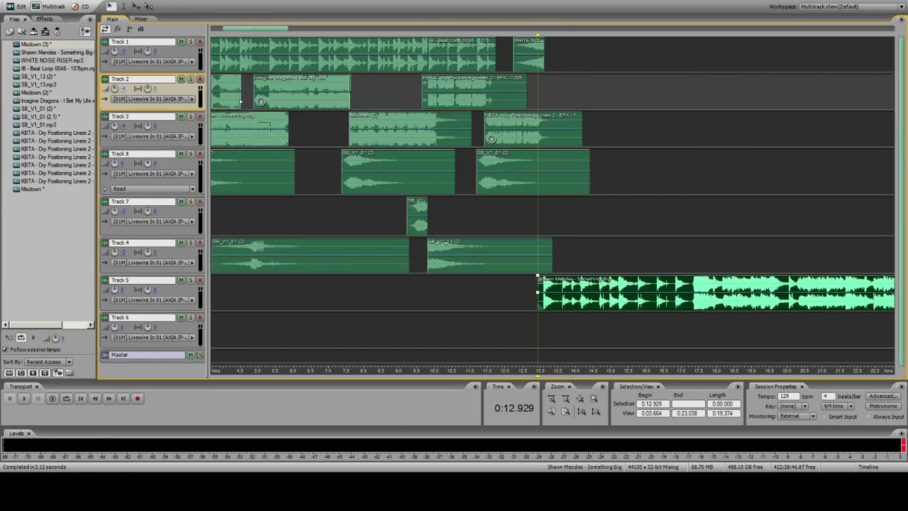
click(580, 399)
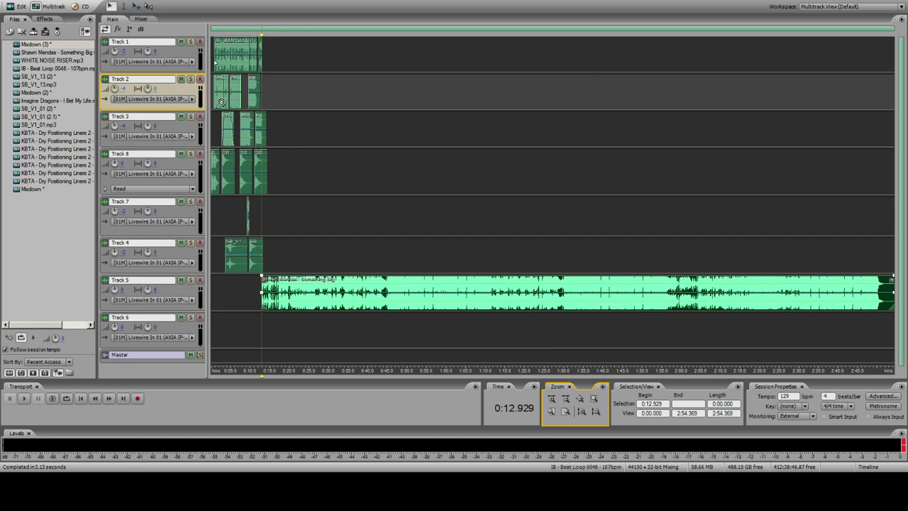
Step: Play the mix from the beginning into the Something Big song on Track 5
click(213, 61)
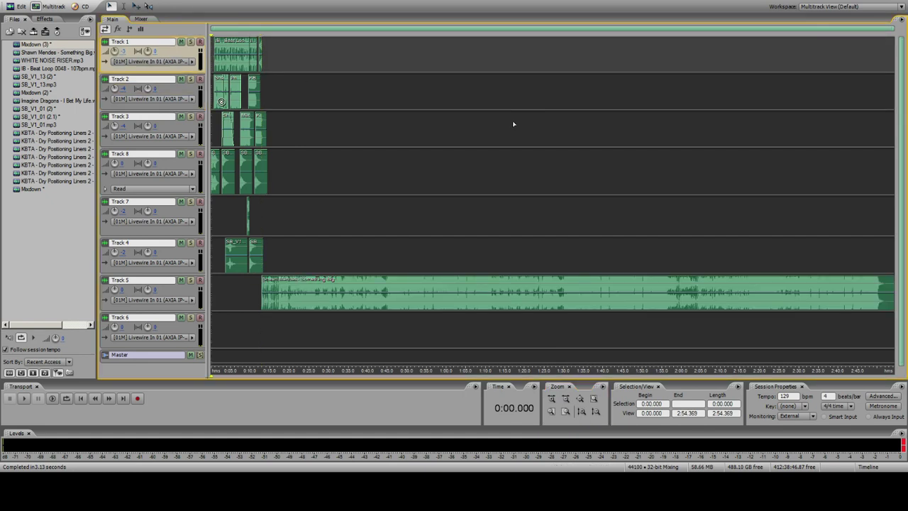
key(space)
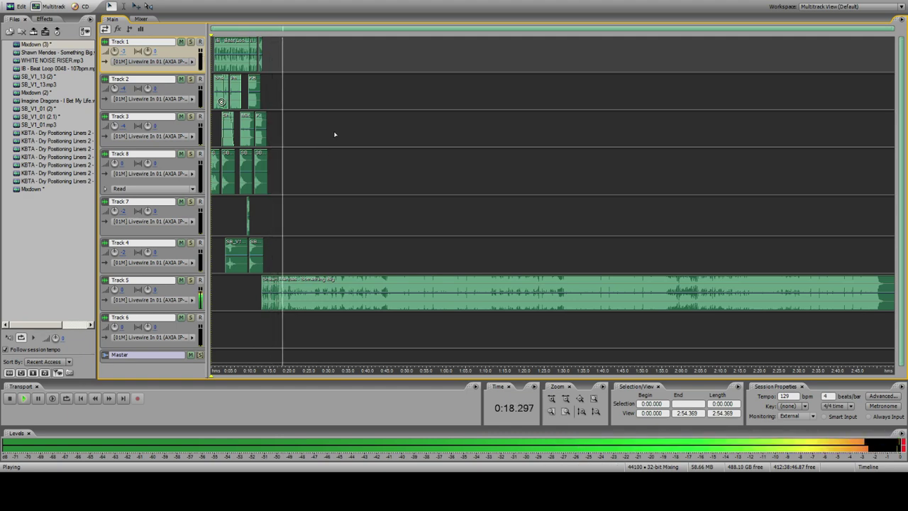
key(space)
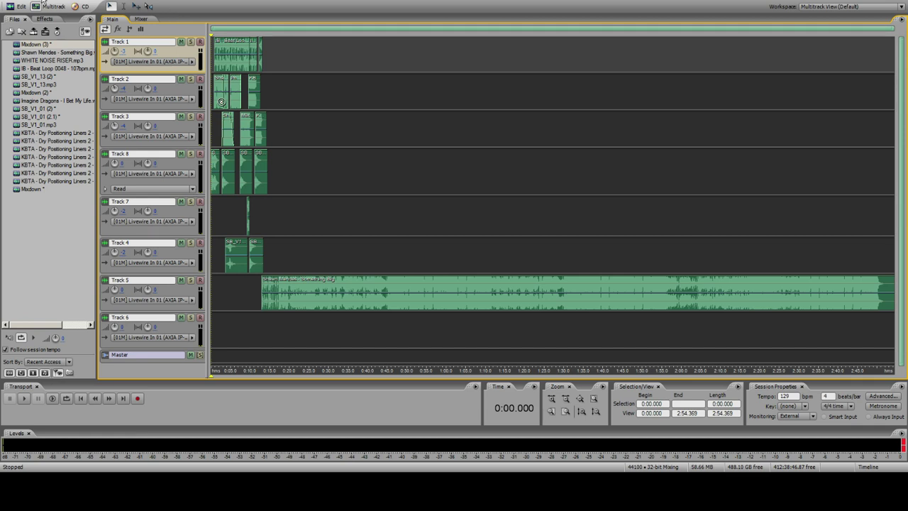
click(211, 86)
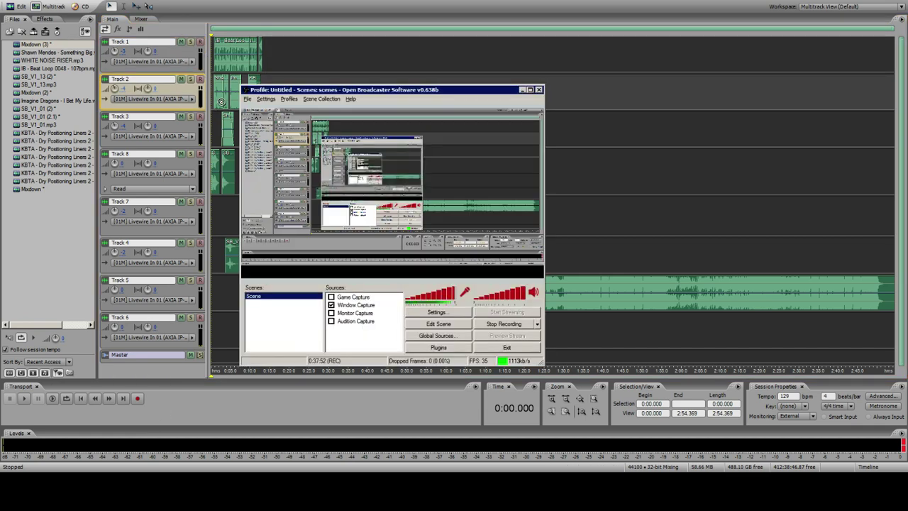
click(178, 479)
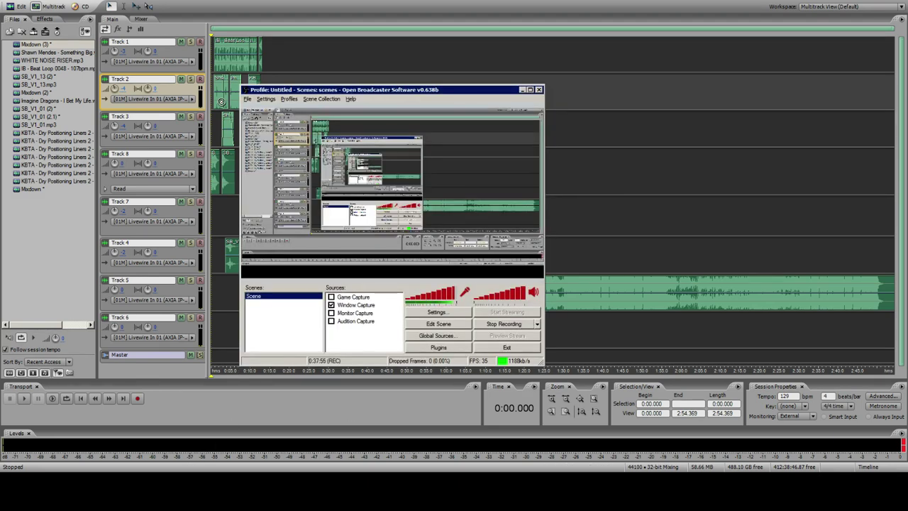